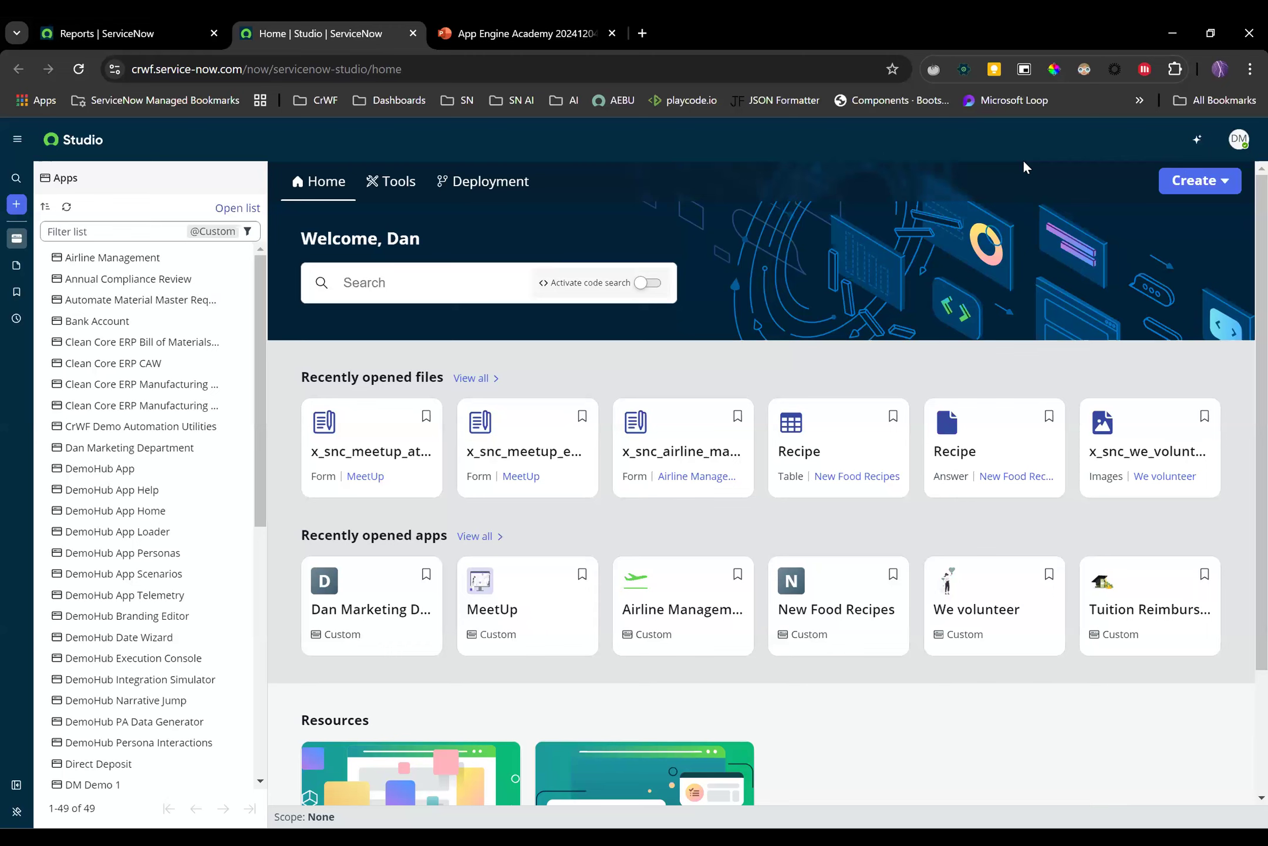
pyautogui.click(1197, 139)
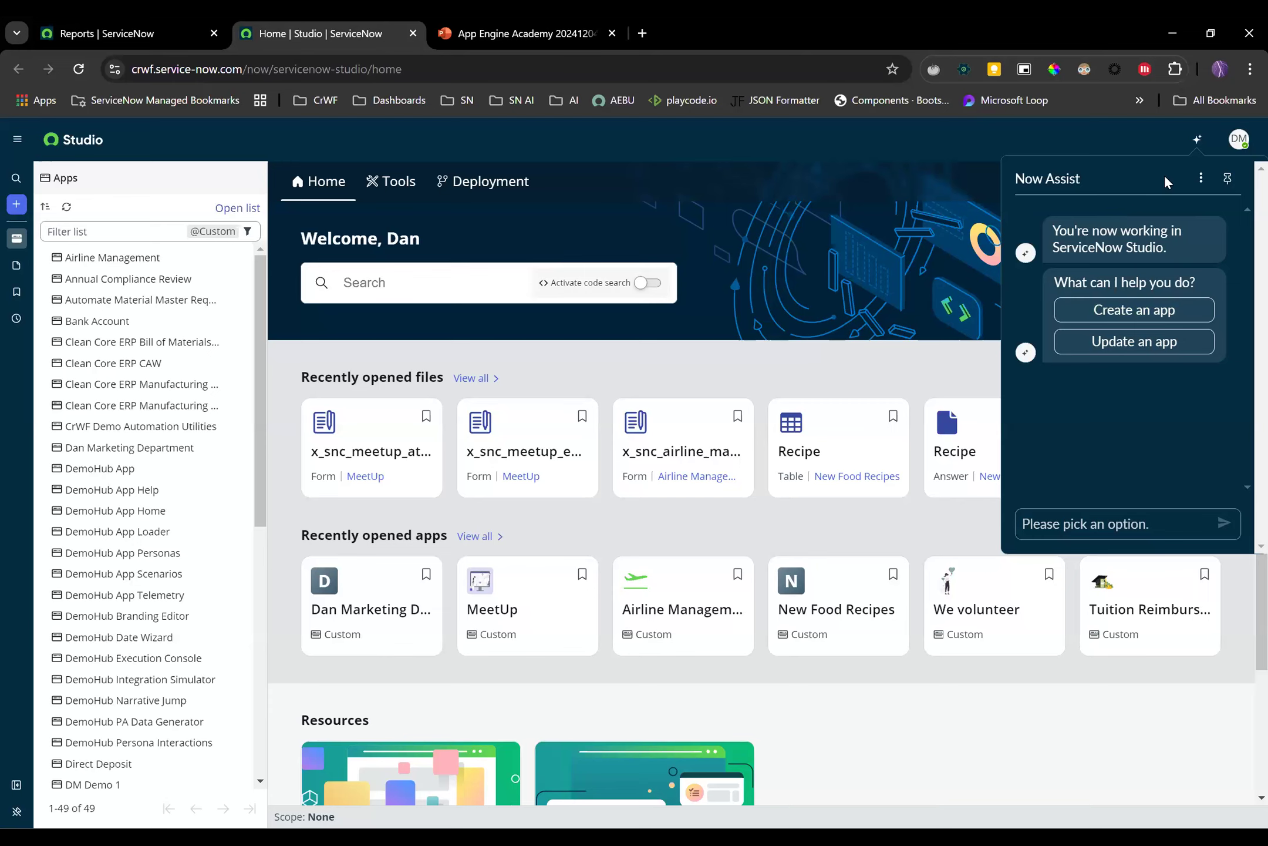
pyautogui.click(1151, 137)
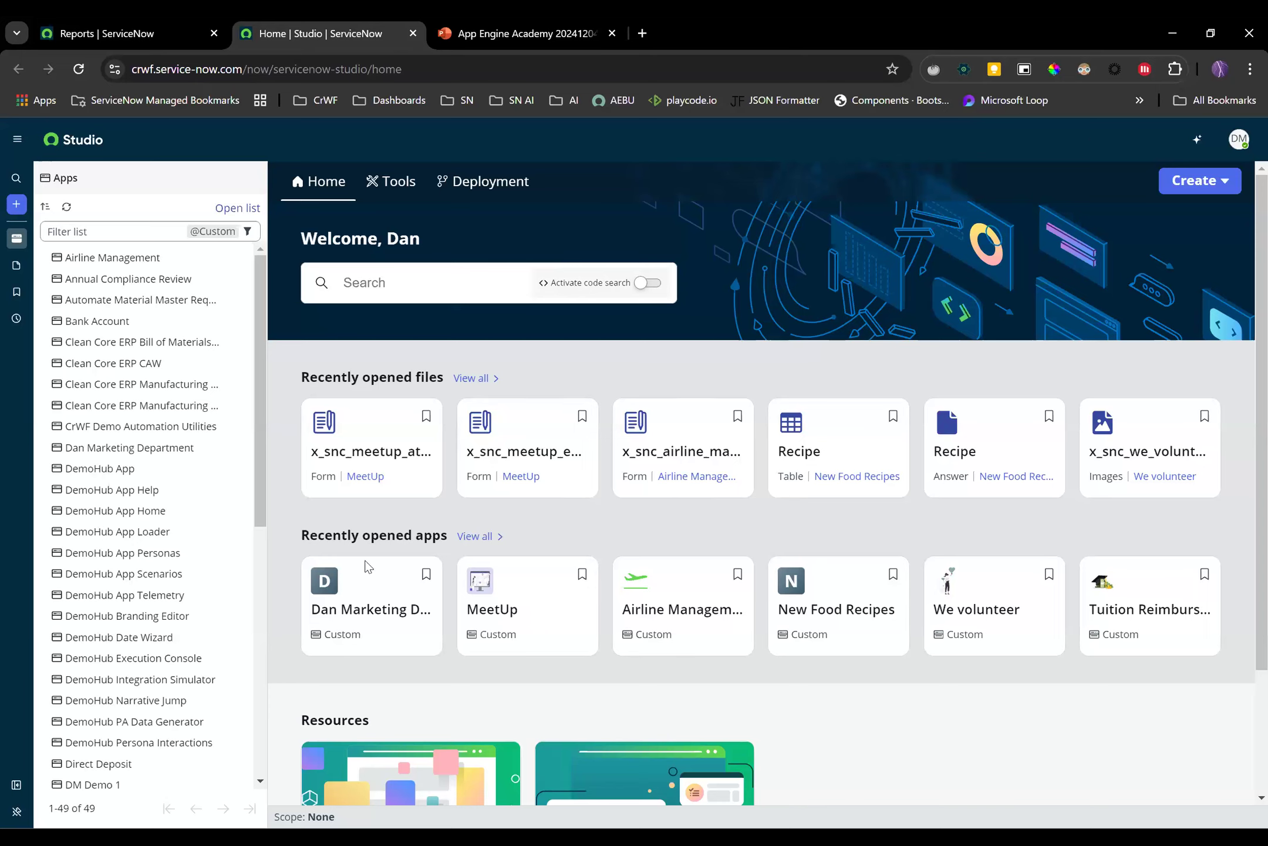
# Filter the app list by 'dan' and open the Dan Marketing Department app
pyautogui.click(89, 235)
pyautogui.write('dan')
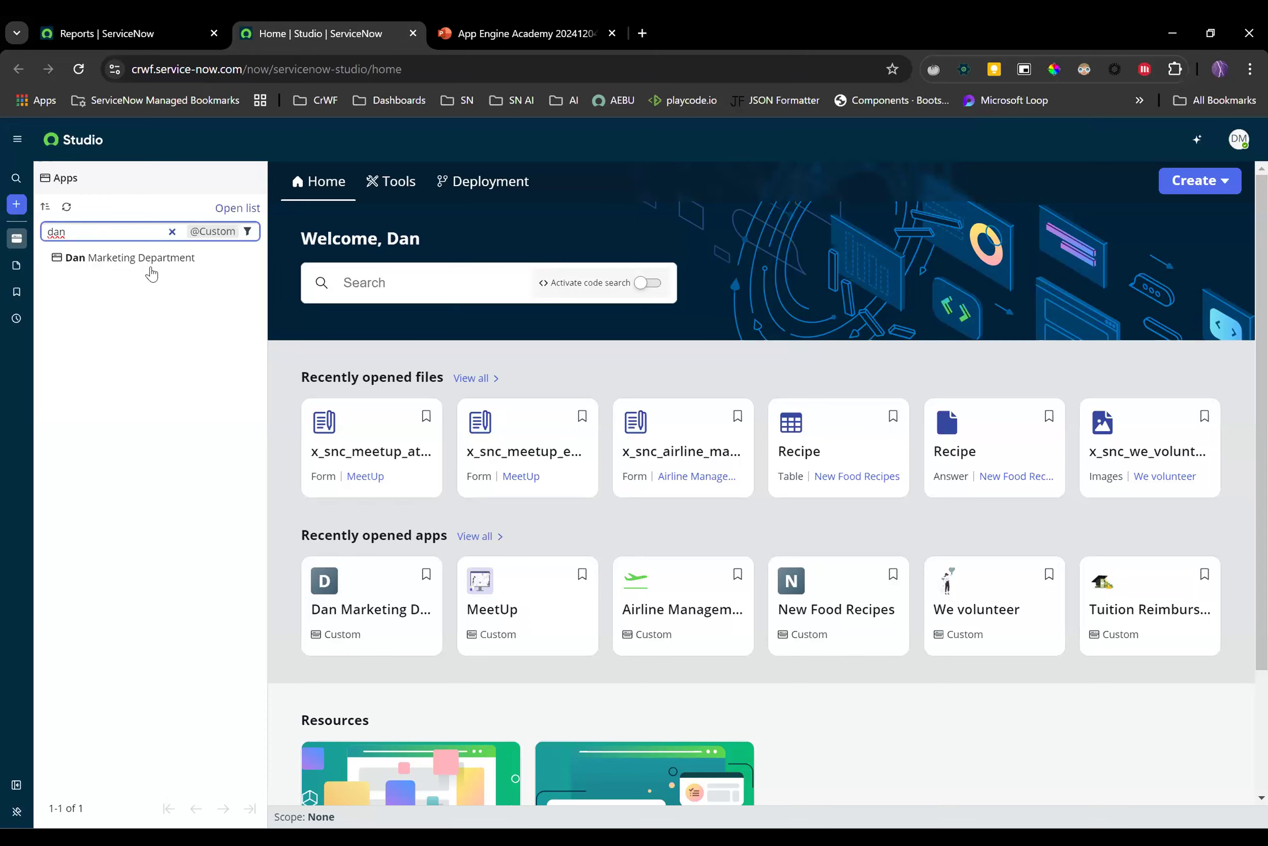
pyautogui.click(152, 261)
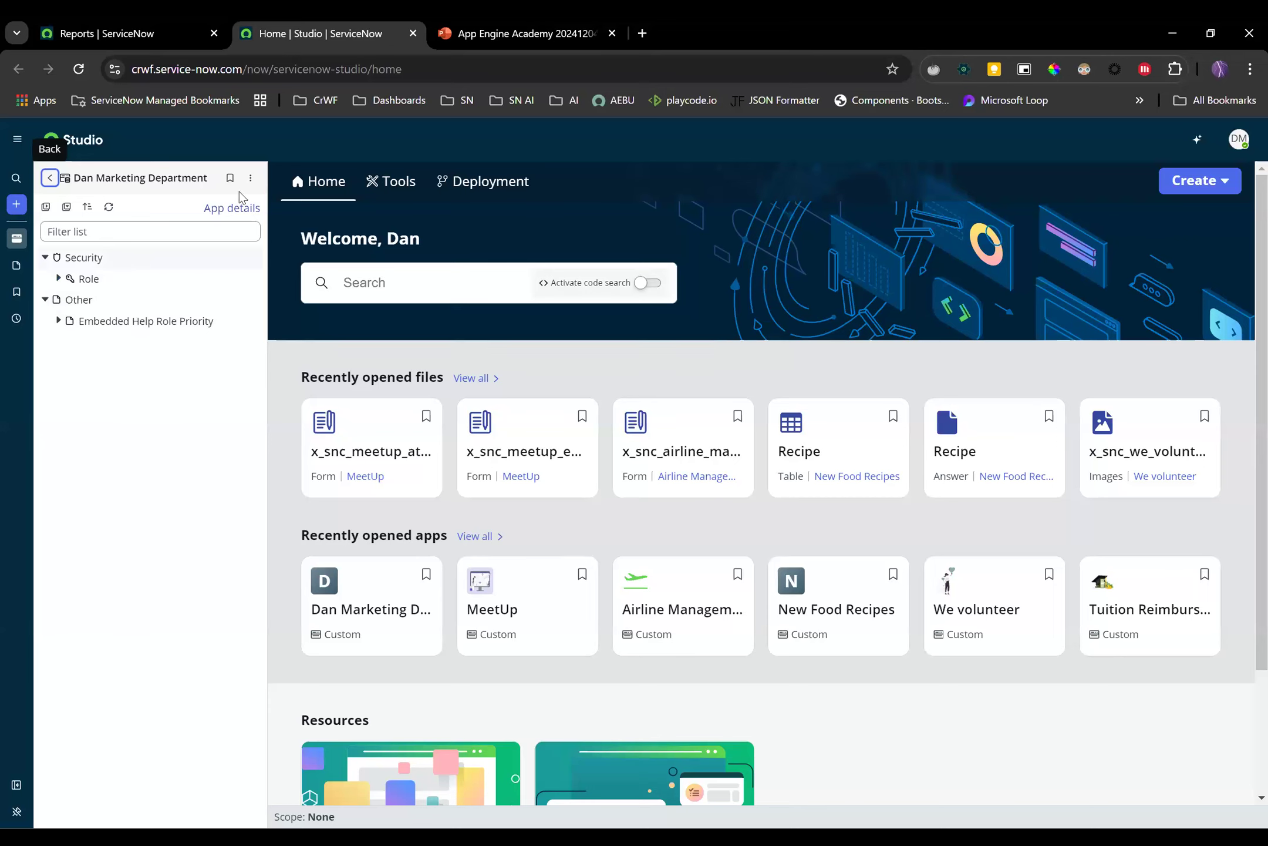
pyautogui.click(249, 180)
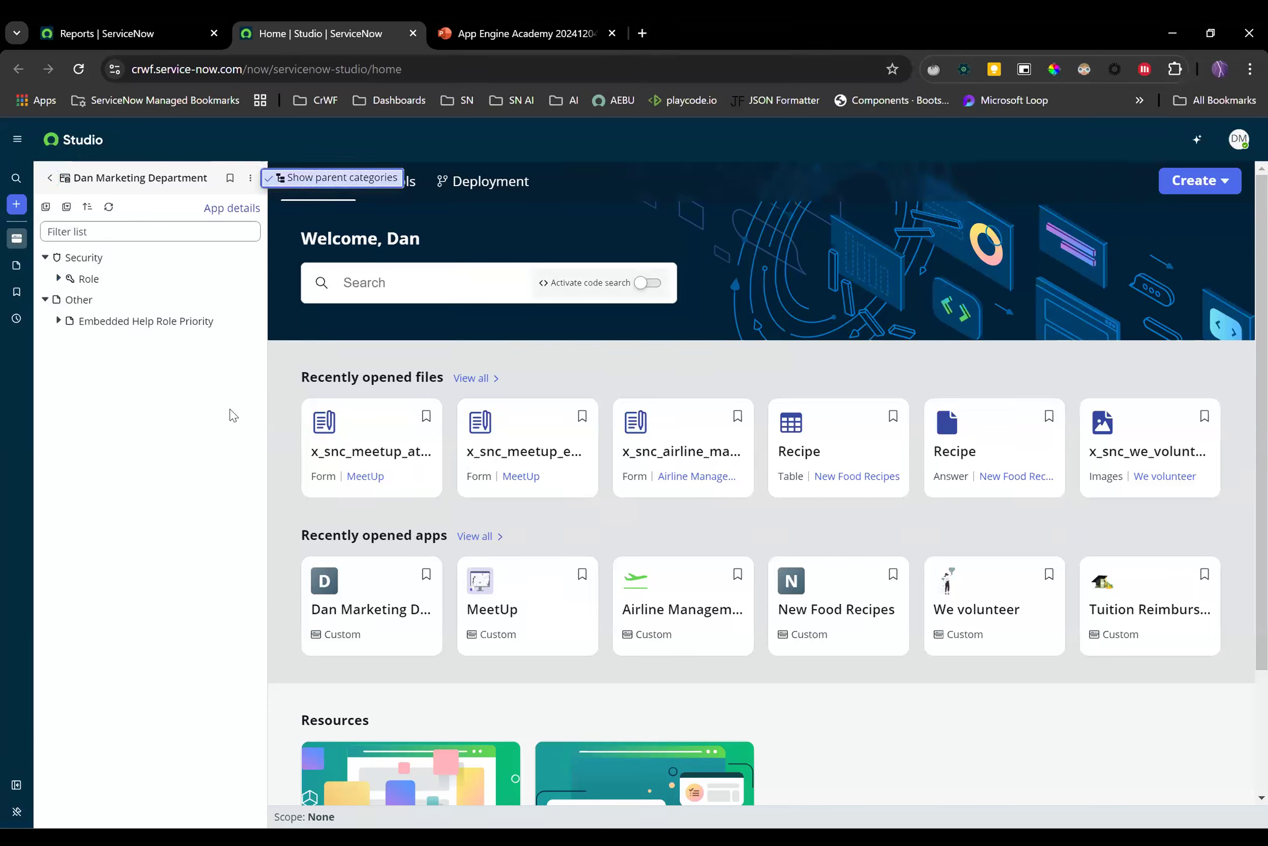
pyautogui.click(231, 474)
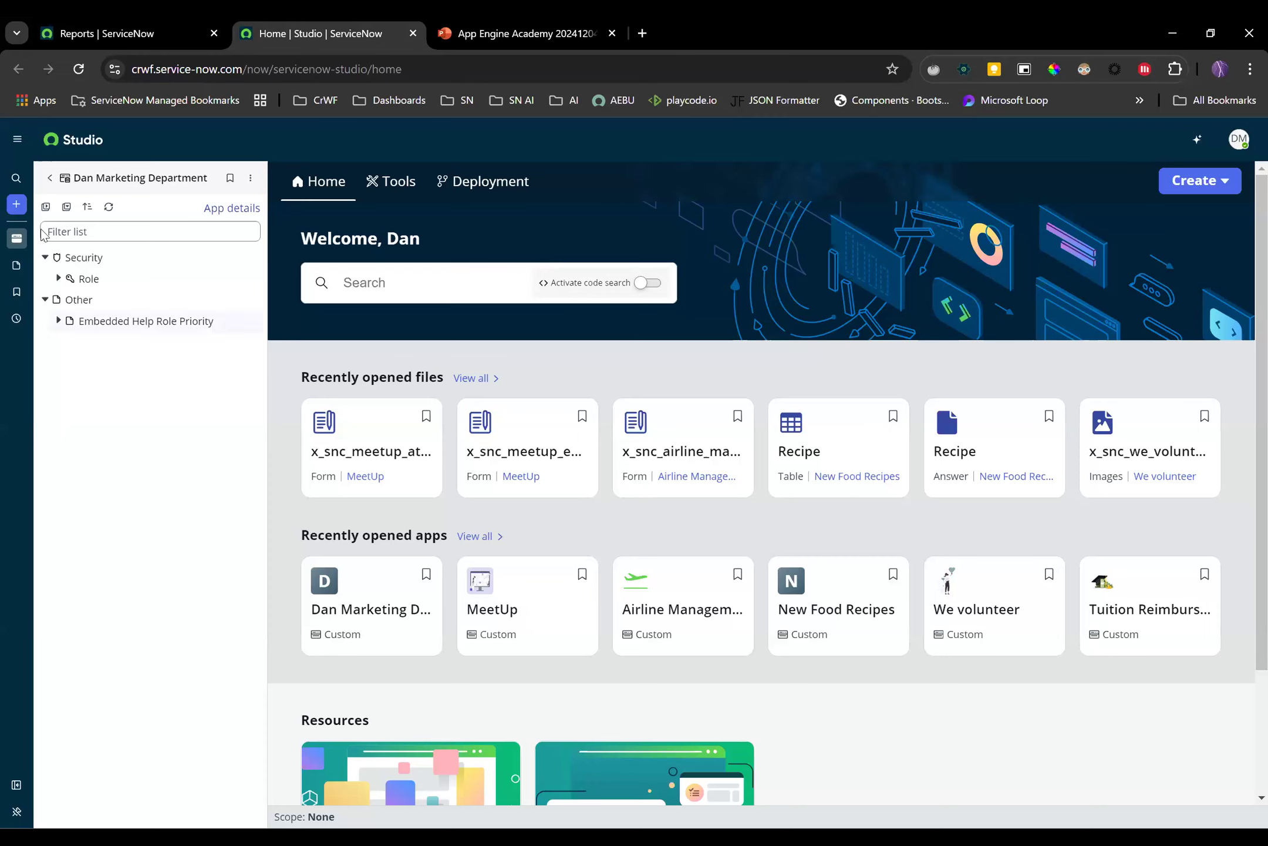
pyautogui.click(16, 204)
# Create a new Table file in the Dan Marketing Department app
pyautogui.click(50, 213)
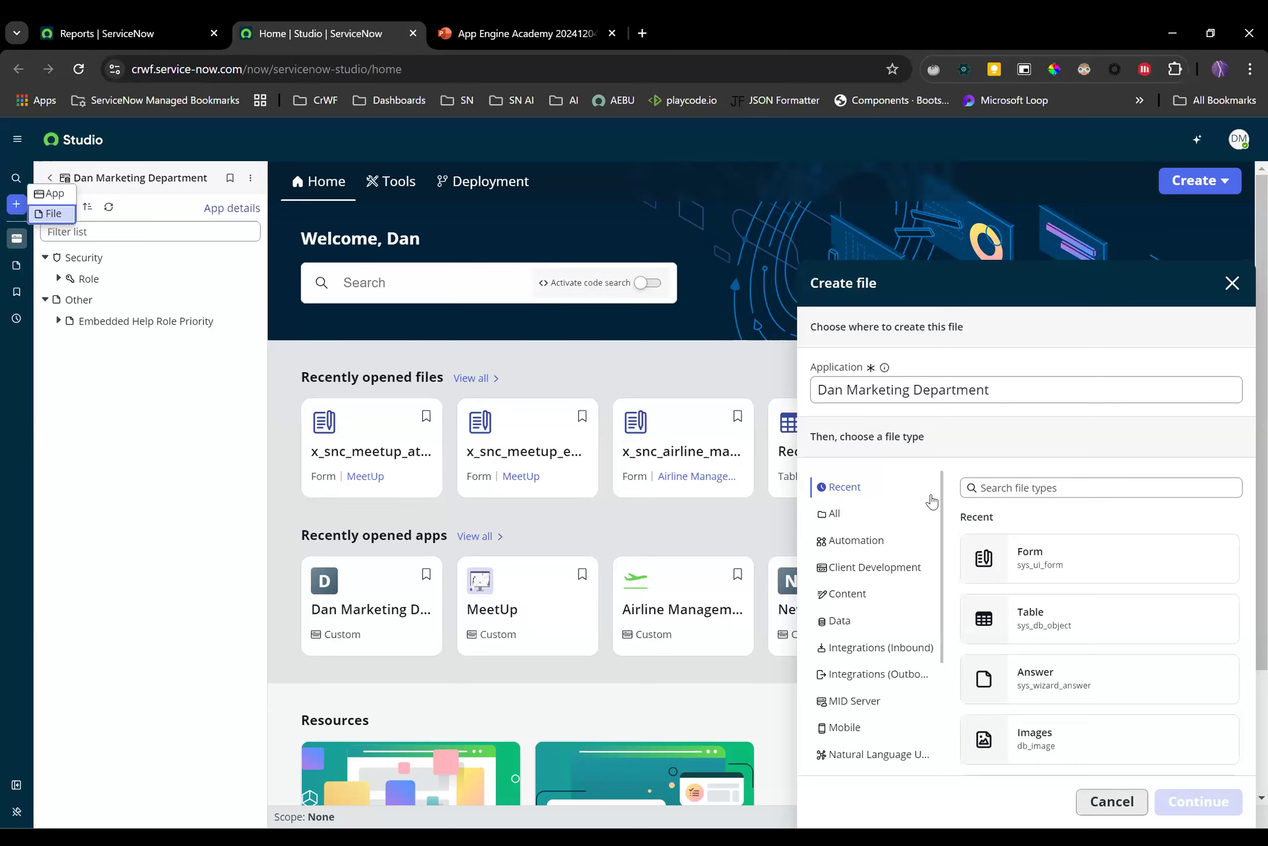
pyautogui.click(1051, 625)
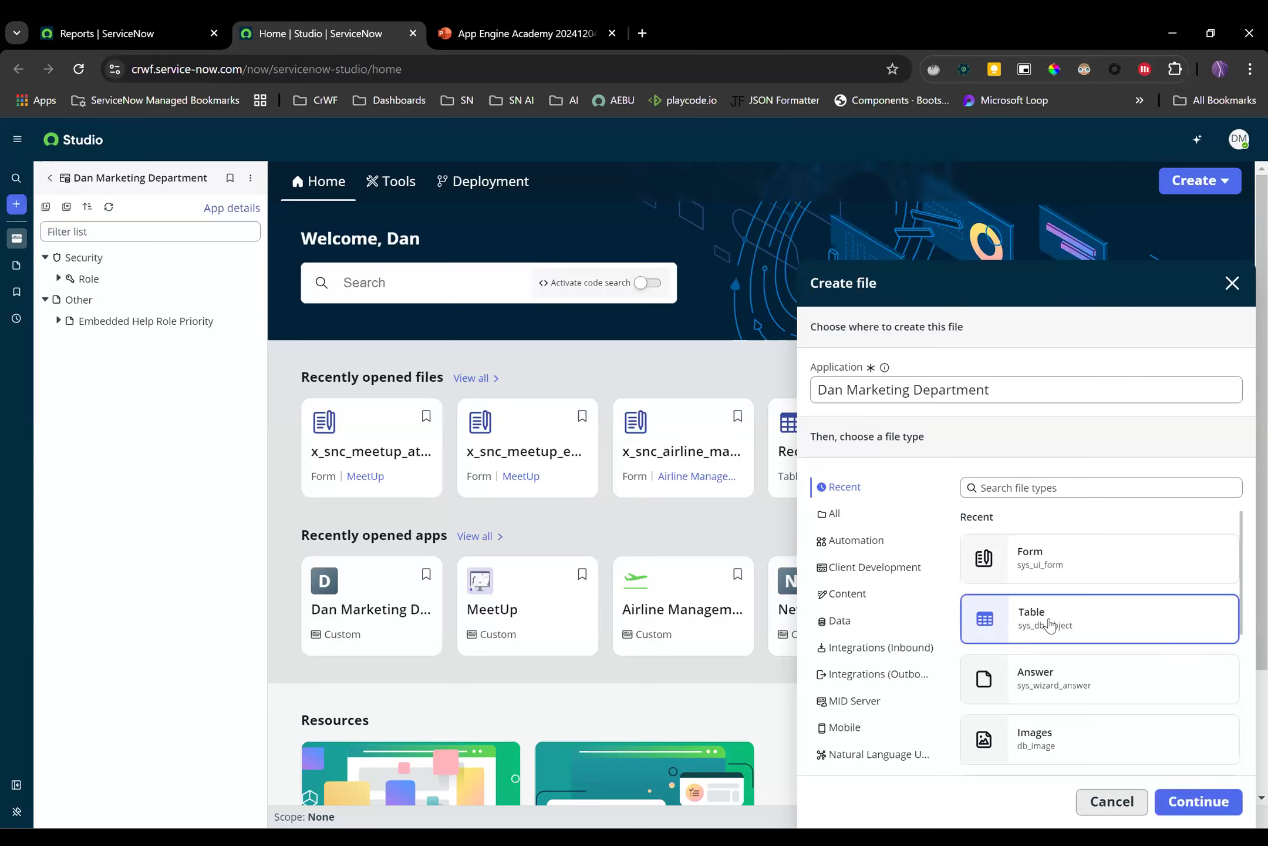
pyautogui.click(1176, 806)
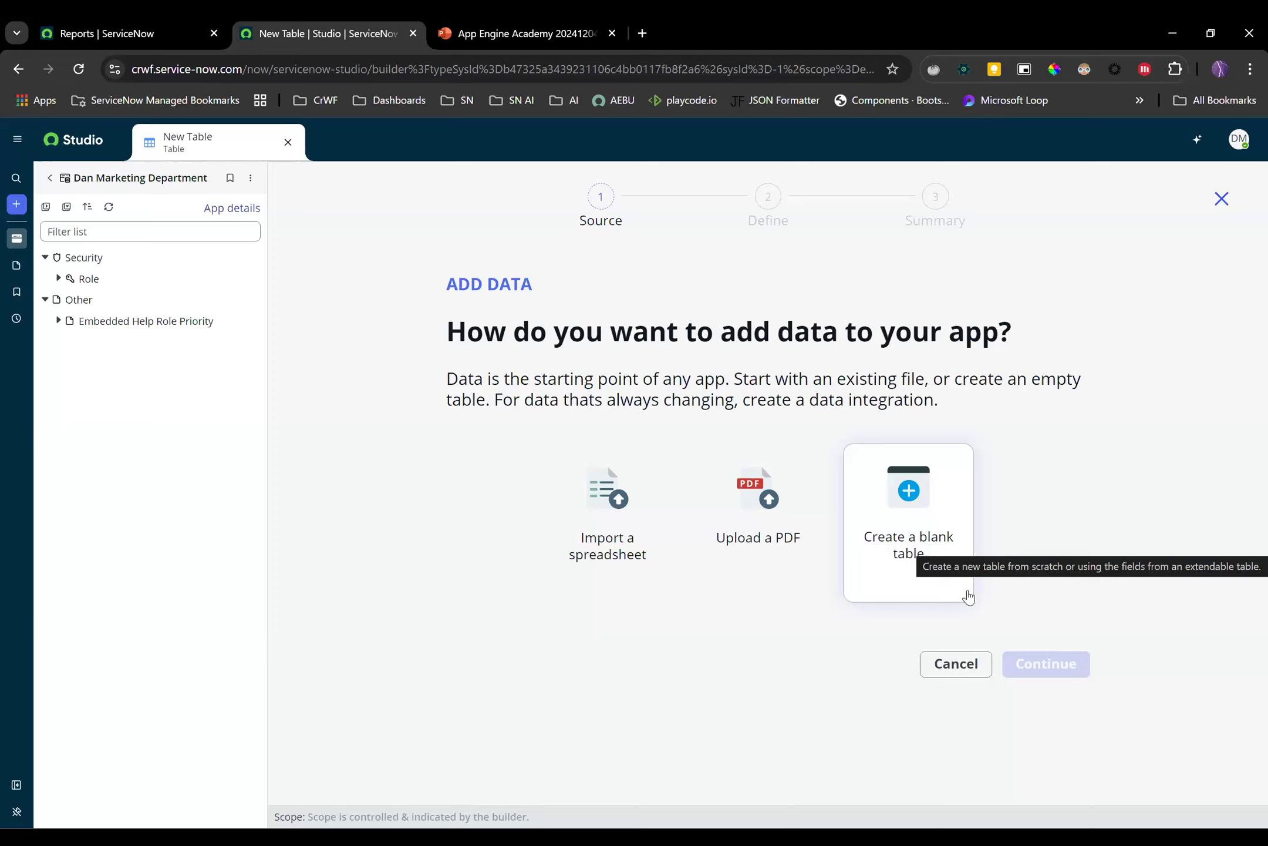
# Start a blank table built from the extensible Task table
pyautogui.click(926, 497)
pyautogui.click(1046, 664)
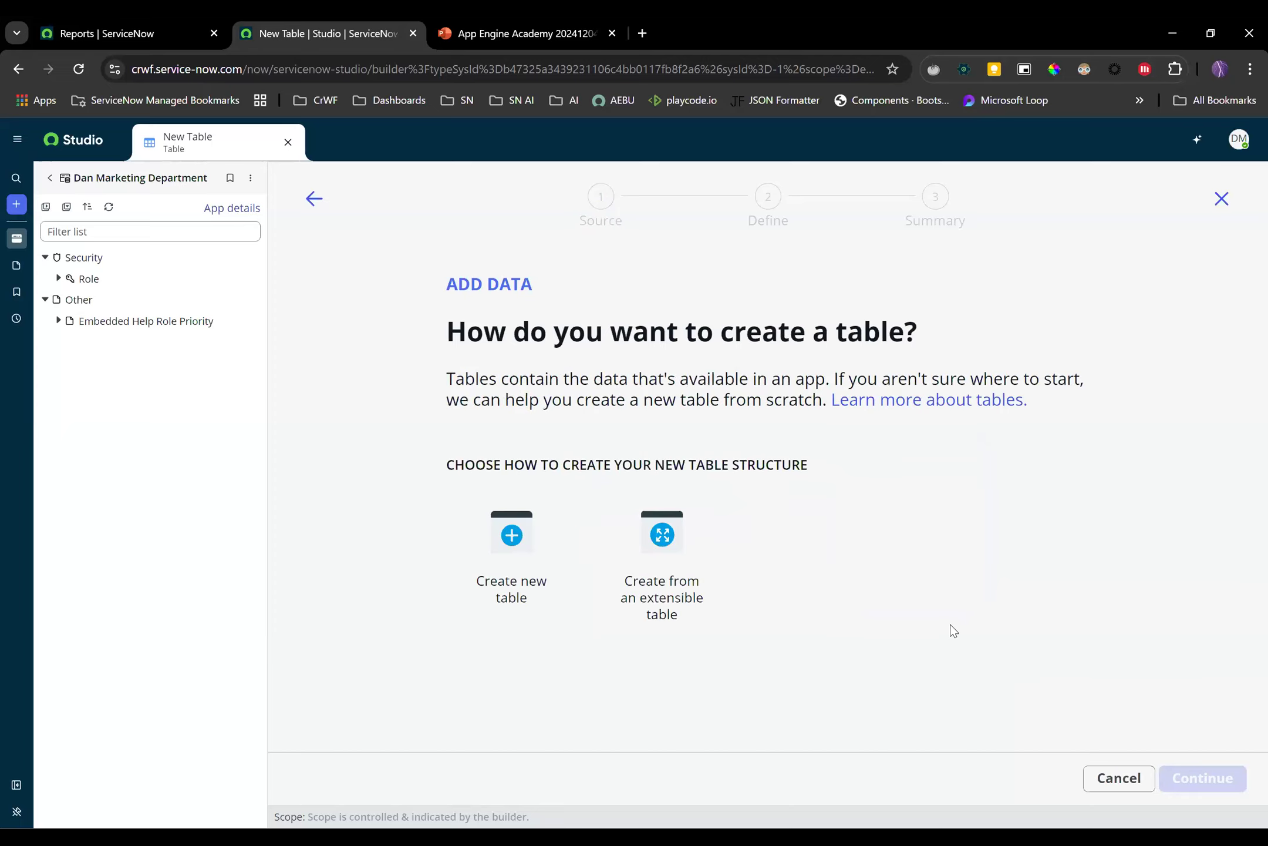
pyautogui.click(688, 551)
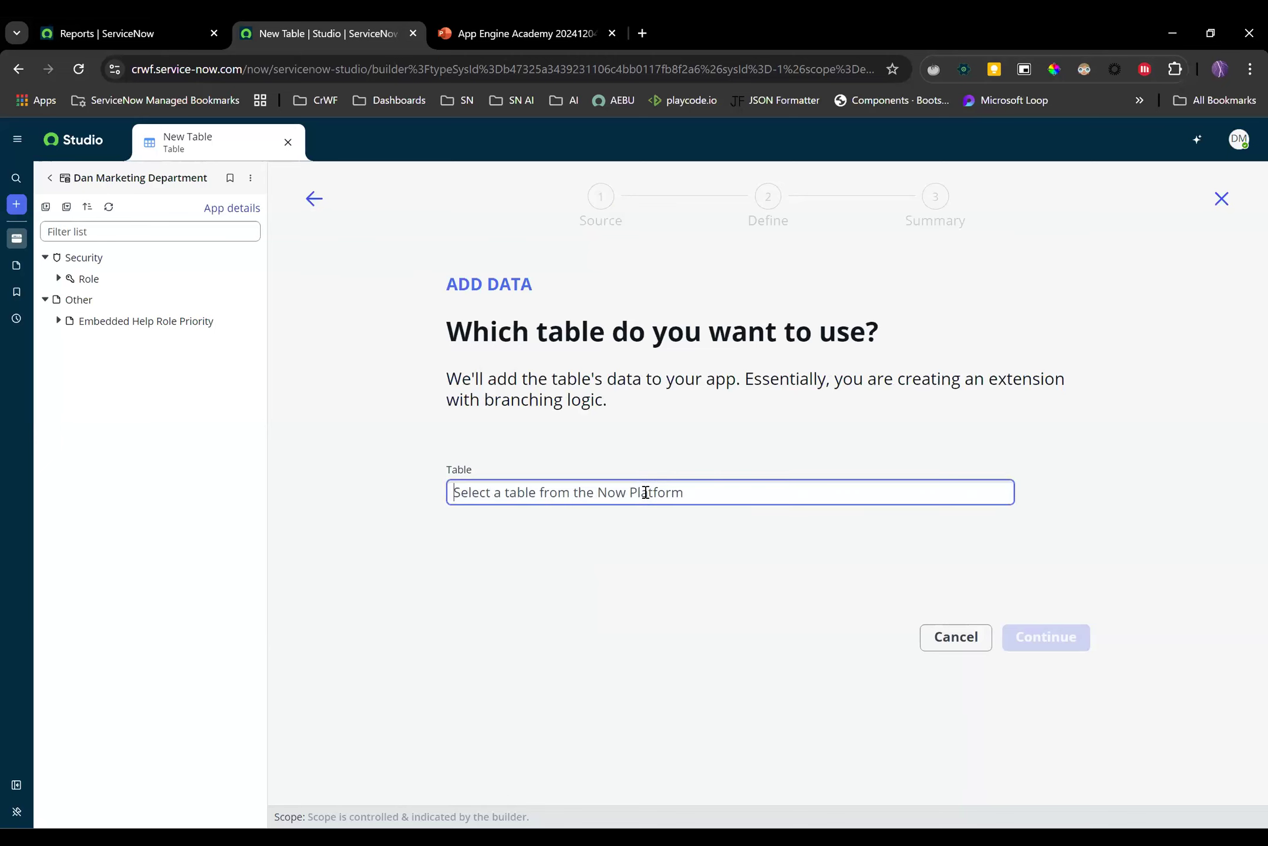
pyautogui.click(646, 492)
pyautogui.write('task')
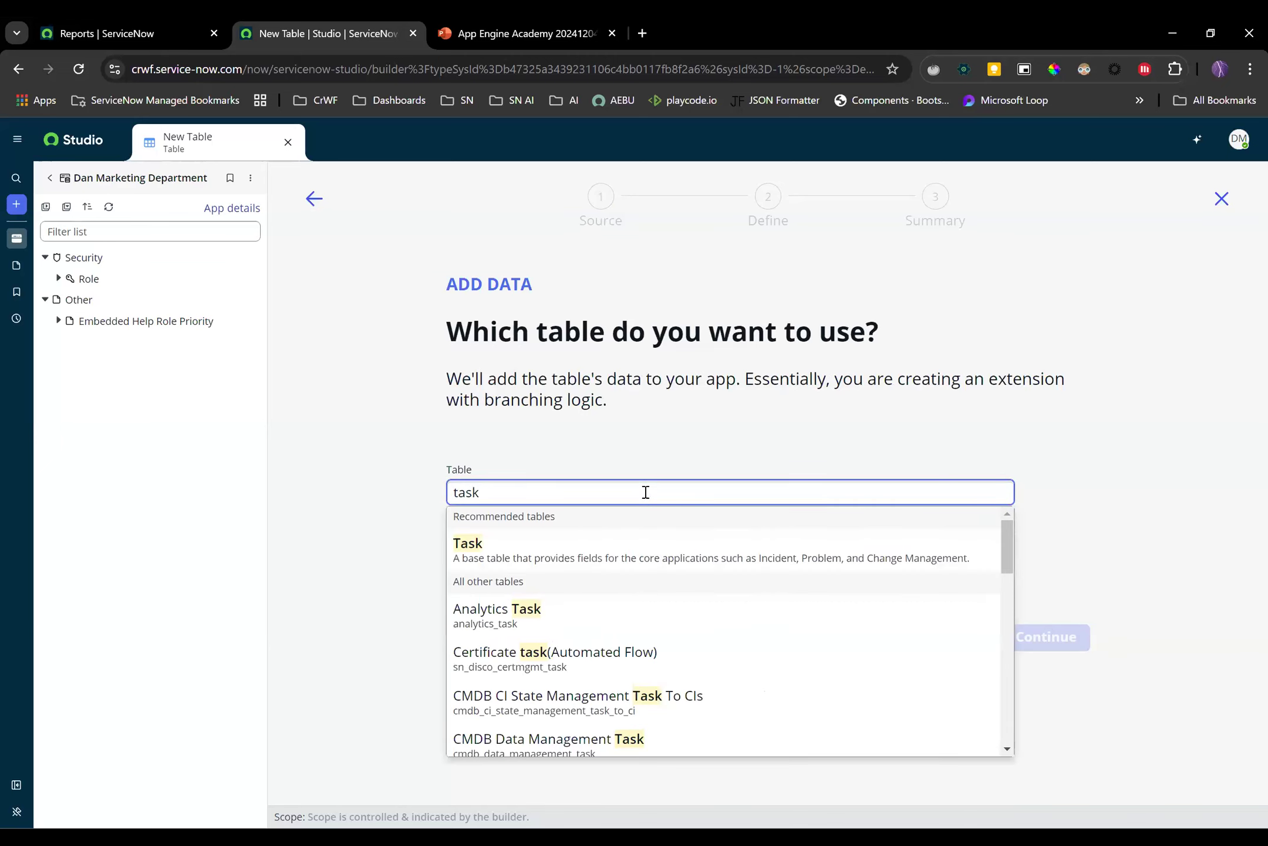
pyautogui.click(616, 535)
pyautogui.click(716, 673)
pyautogui.click(1060, 646)
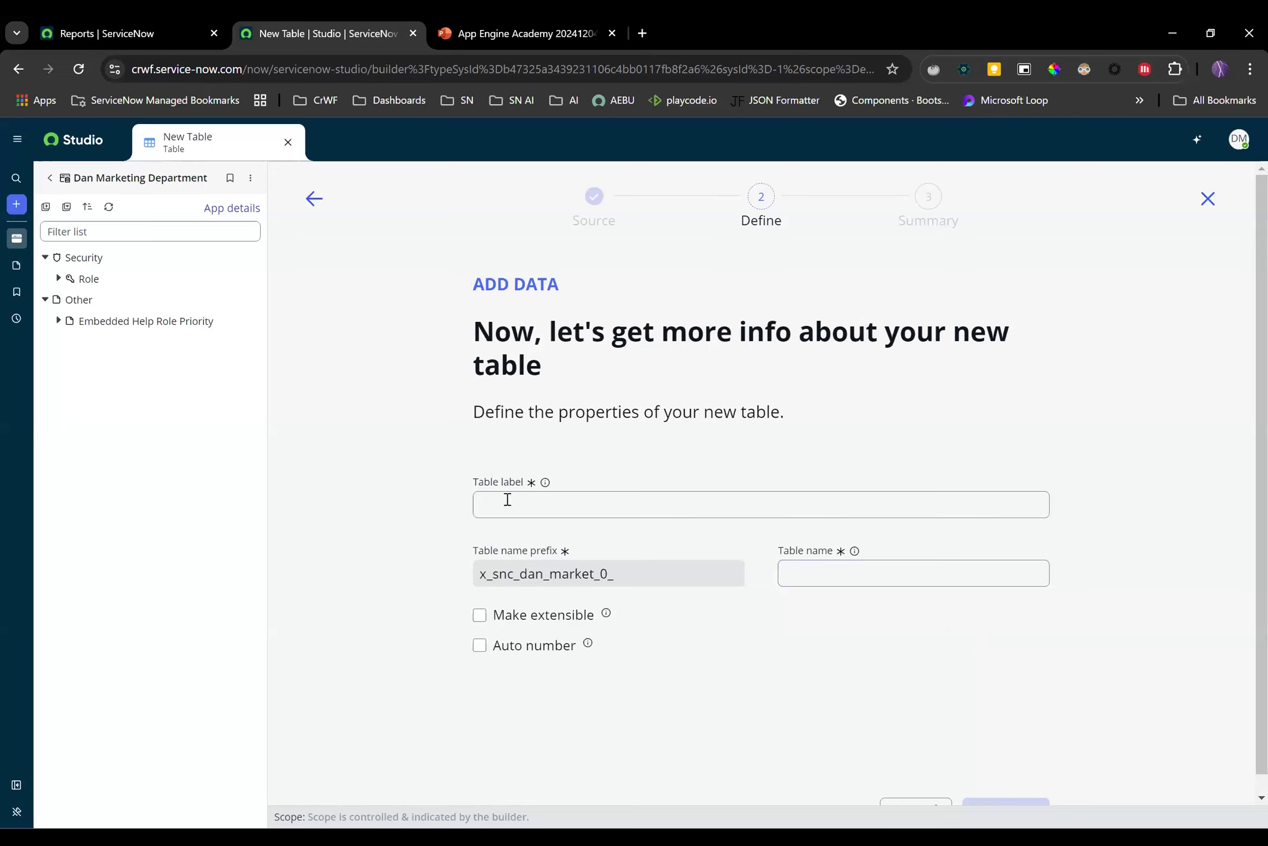
# Label the table 'Marketing Task', make it extensible, and auto-number with prefix MARTASK
pyautogui.click(504, 499)
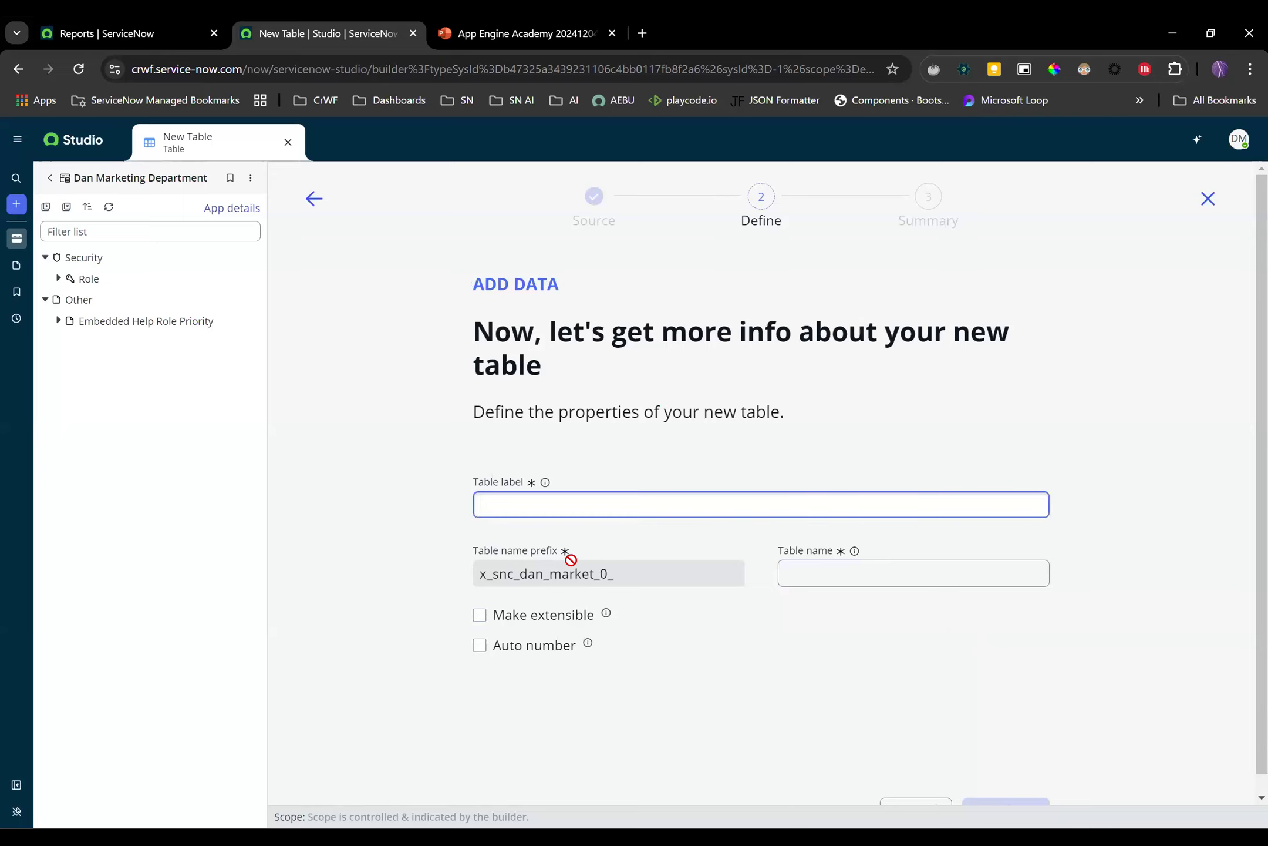
pyautogui.write('Marketing Task')
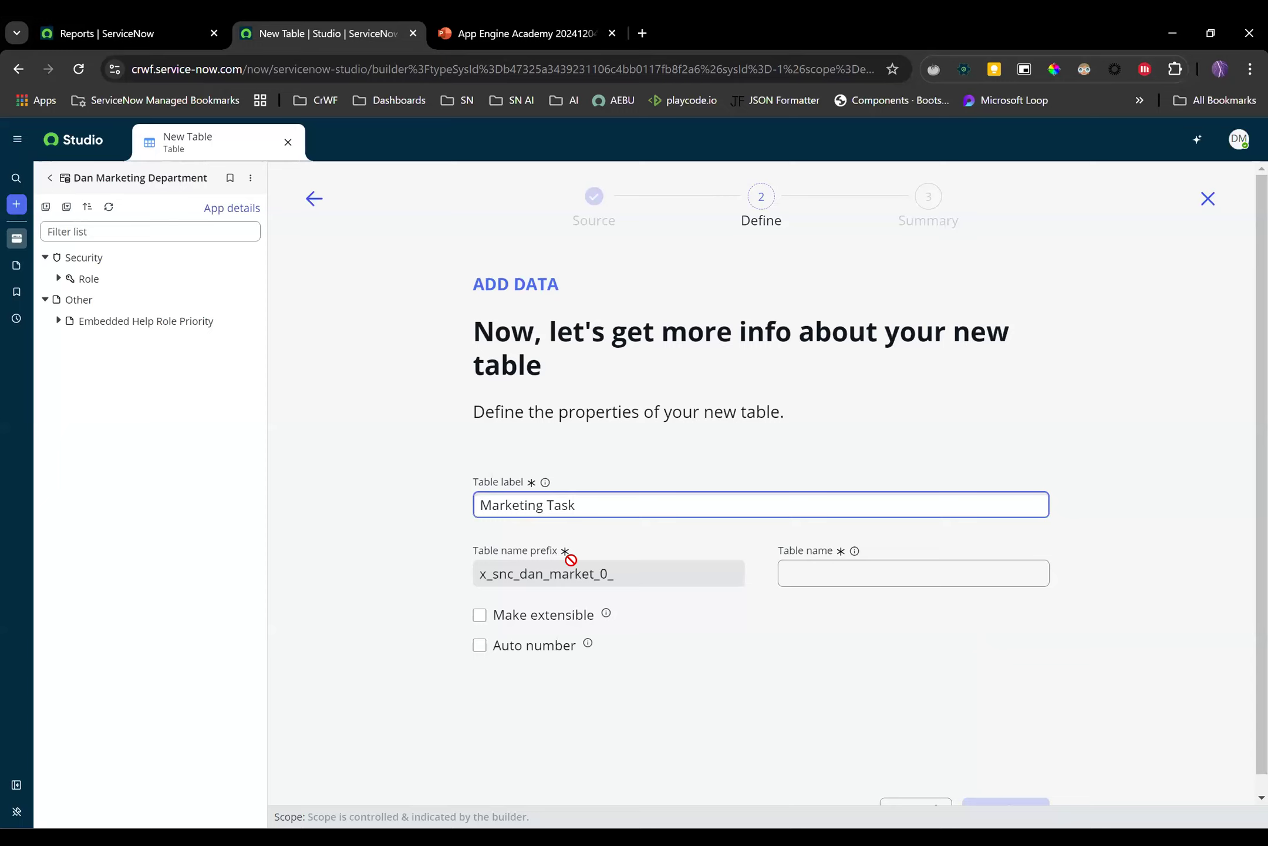
pyautogui.click(479, 621)
pyautogui.click(480, 617)
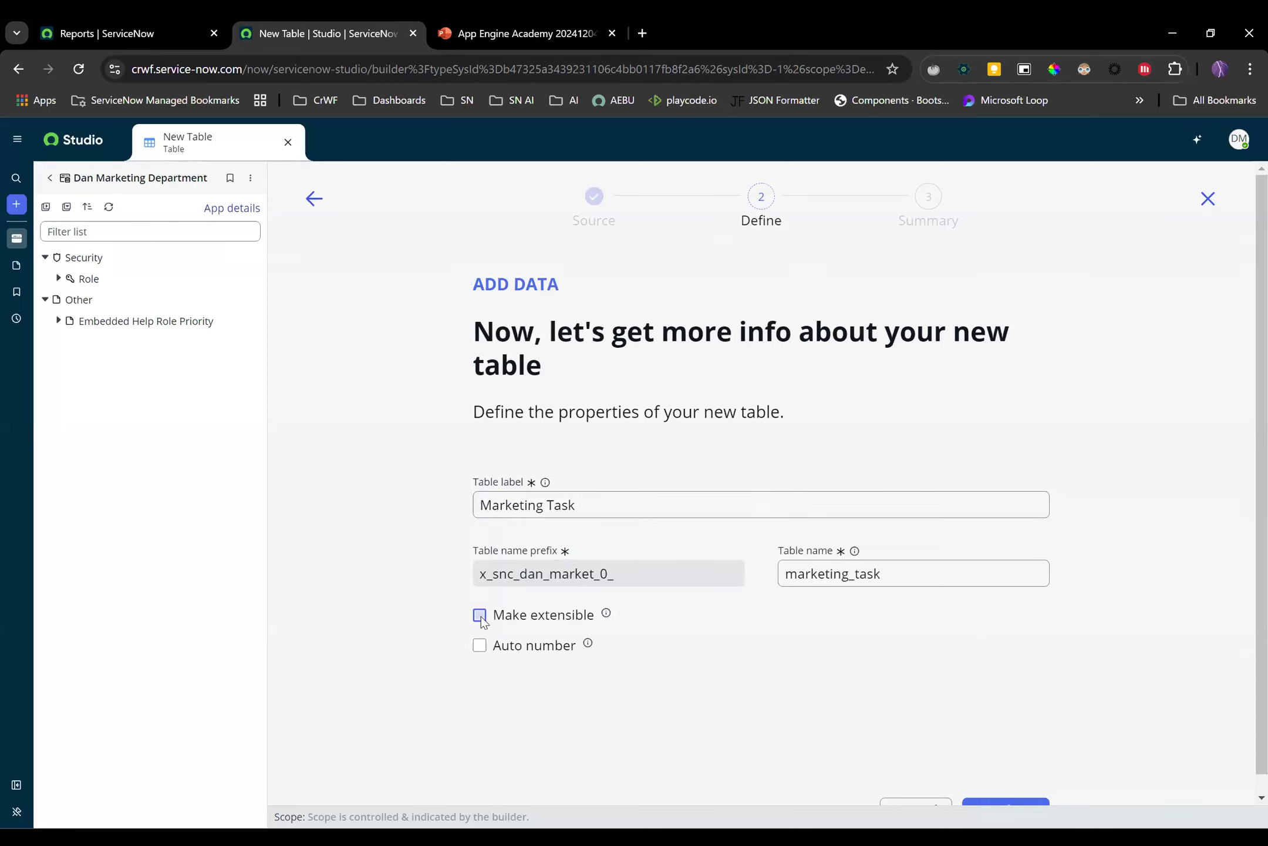
pyautogui.click(480, 646)
pyautogui.click(528, 718)
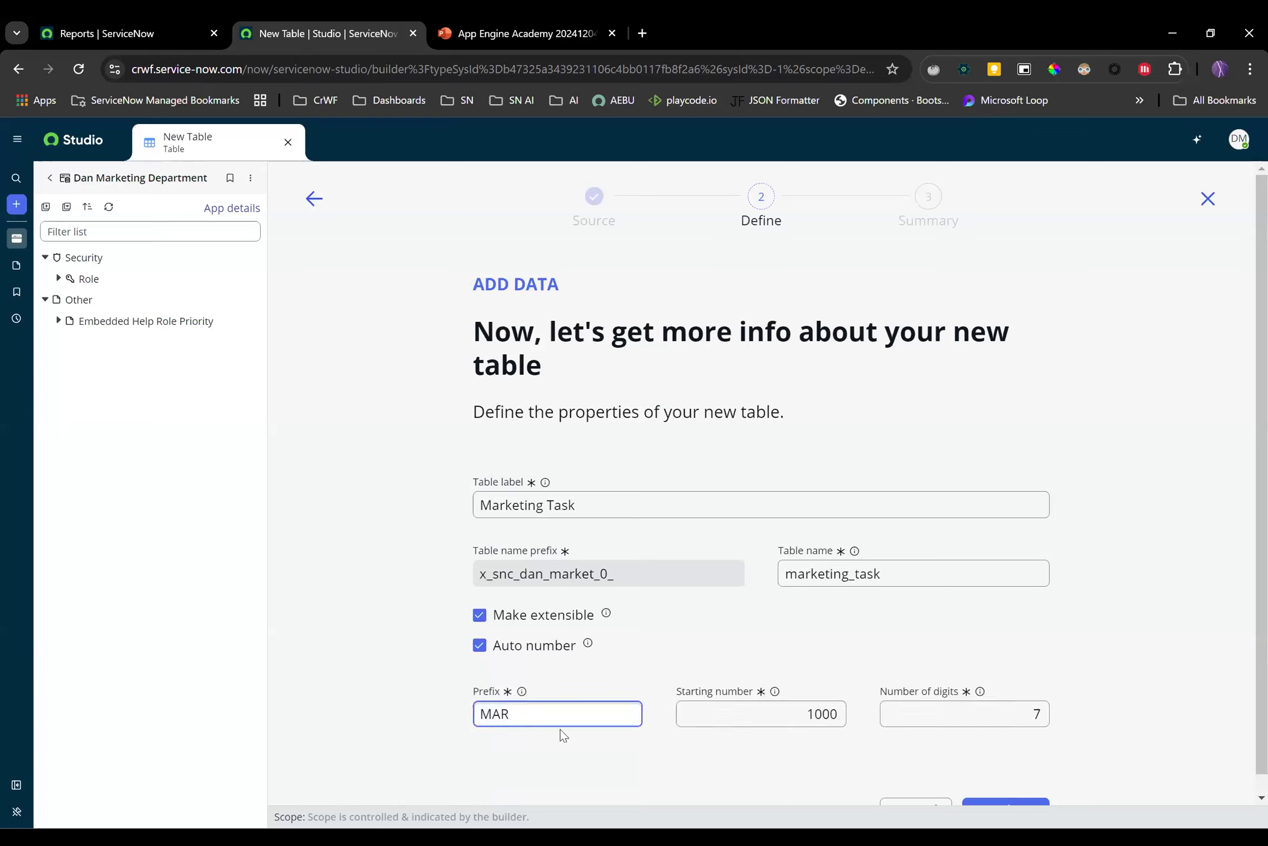
pyautogui.write('TASK')
pyautogui.click(1138, 474)
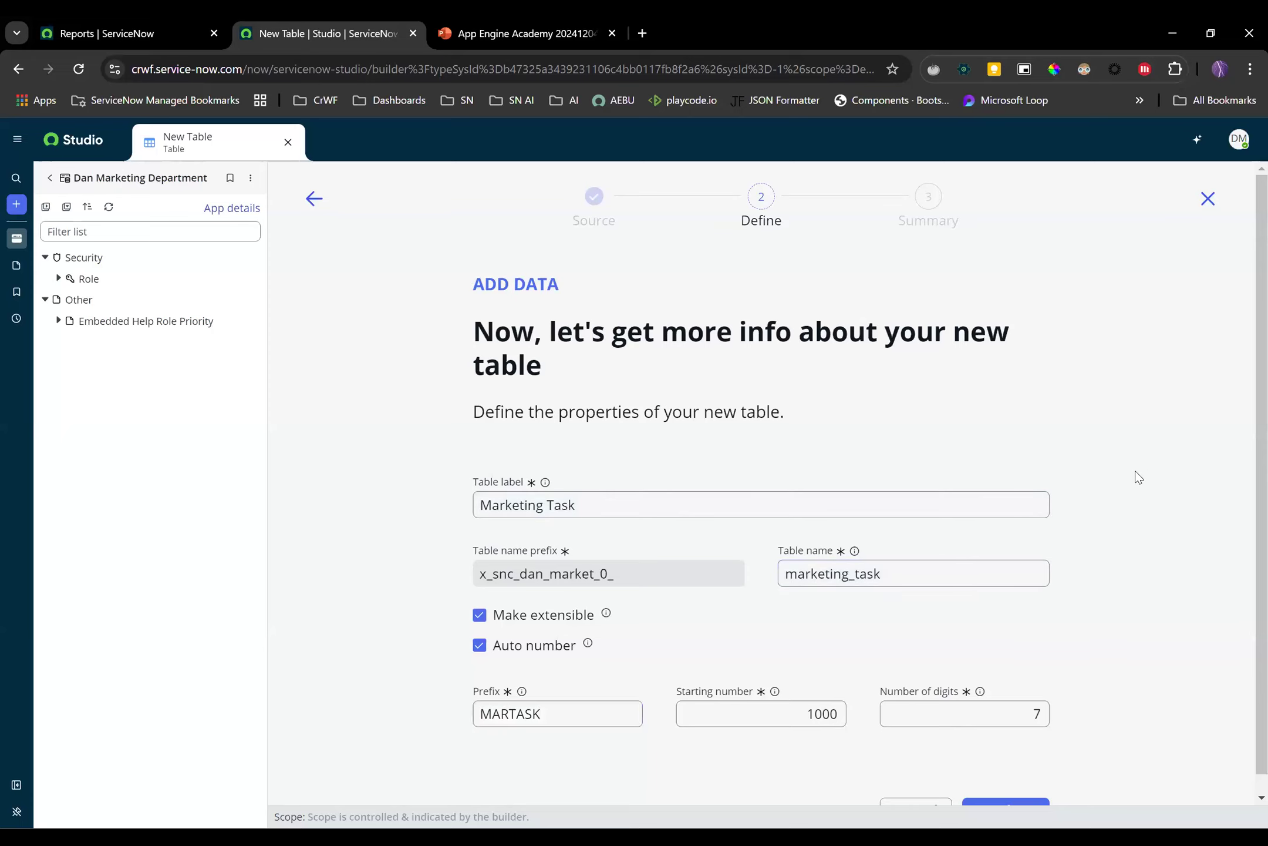
pyautogui.scroll(-2, 1127, 493)
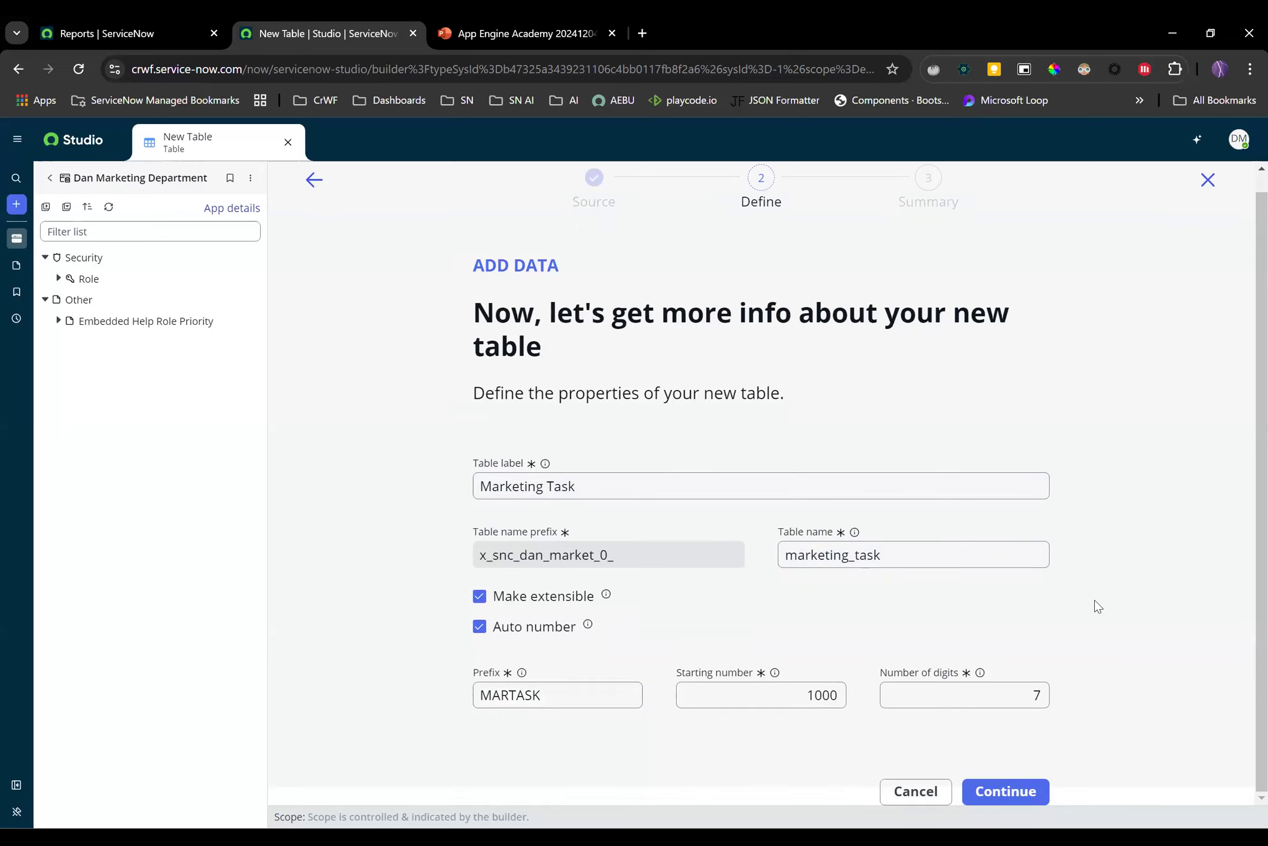
pyautogui.click(1007, 792)
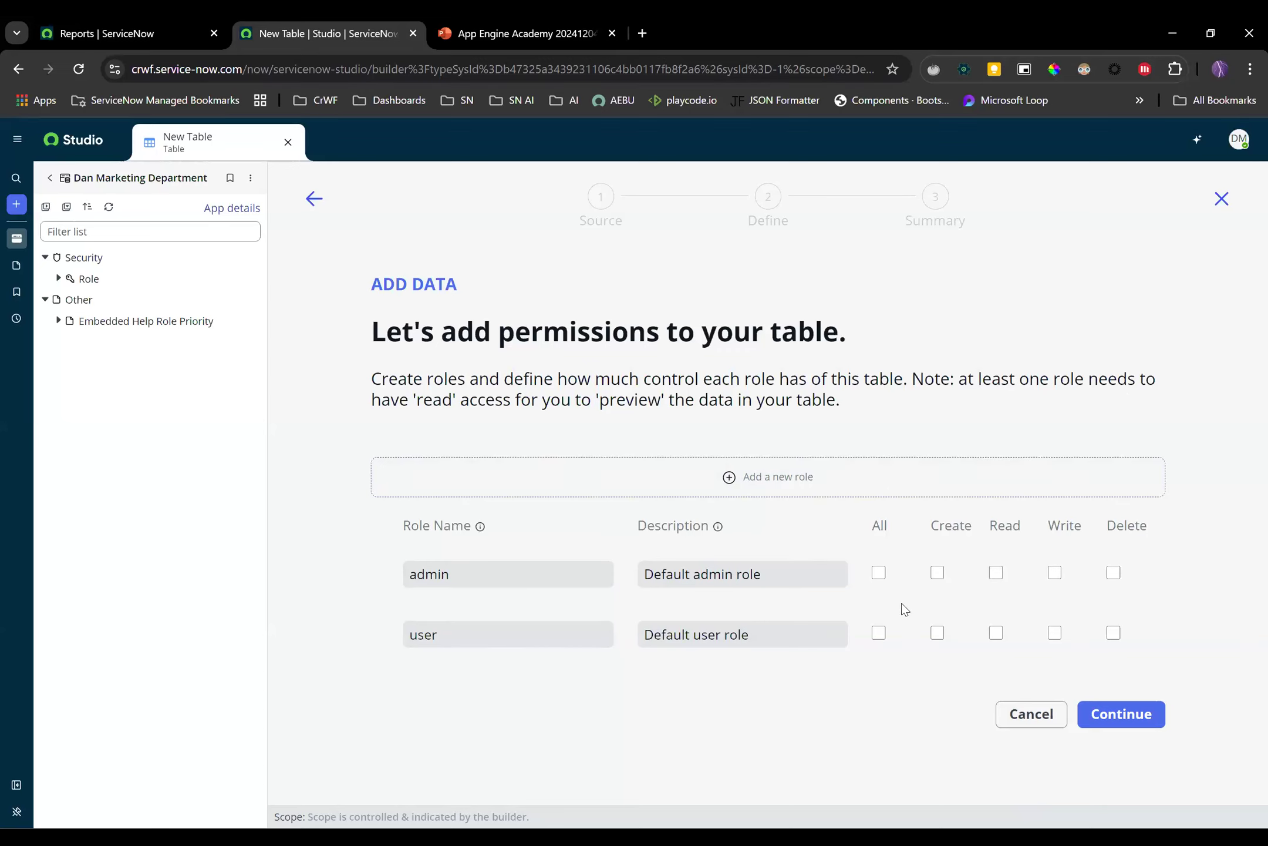
# Grant admin and user all permissions except admin create and user delete, then create the table
pyautogui.click(879, 573)
pyautogui.click(879, 632)
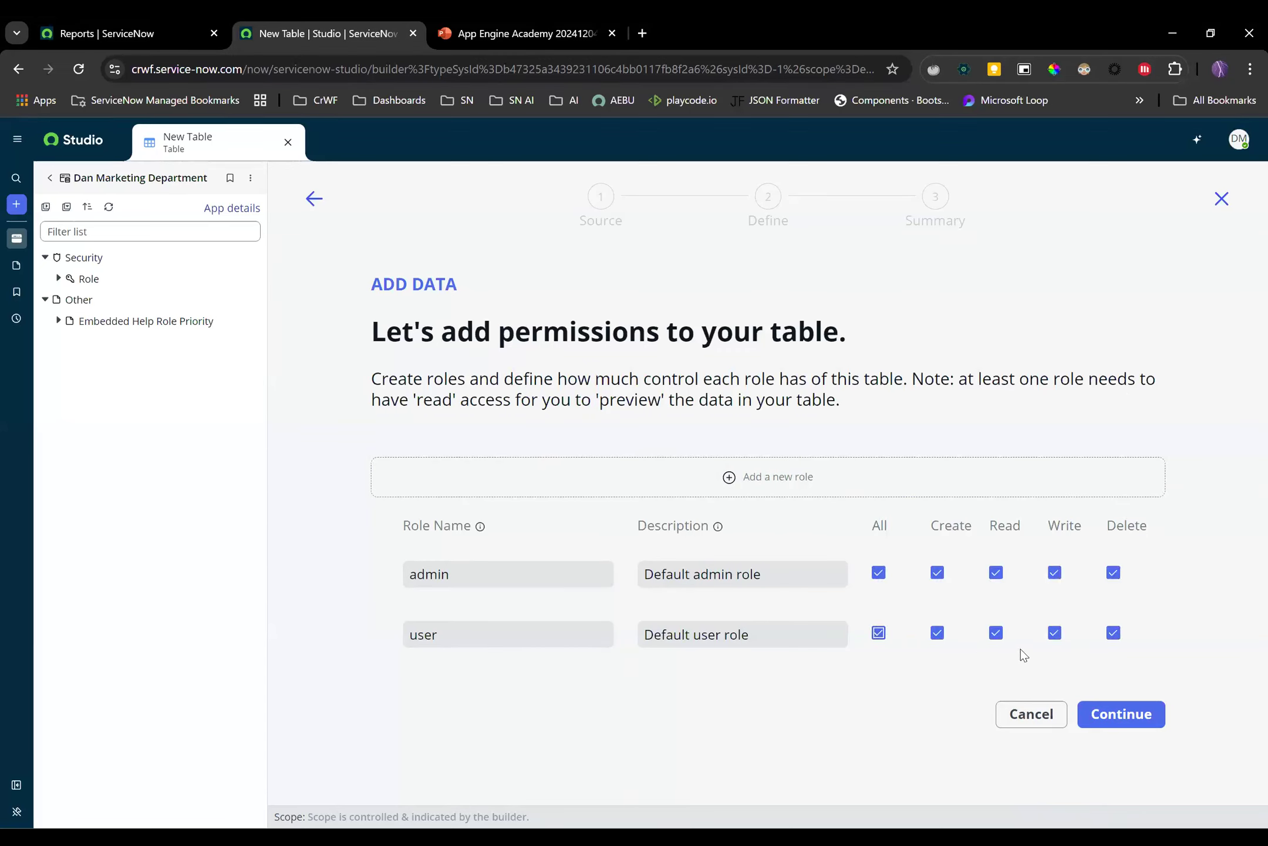
pyautogui.click(1114, 637)
pyautogui.click(937, 572)
pyautogui.click(1147, 720)
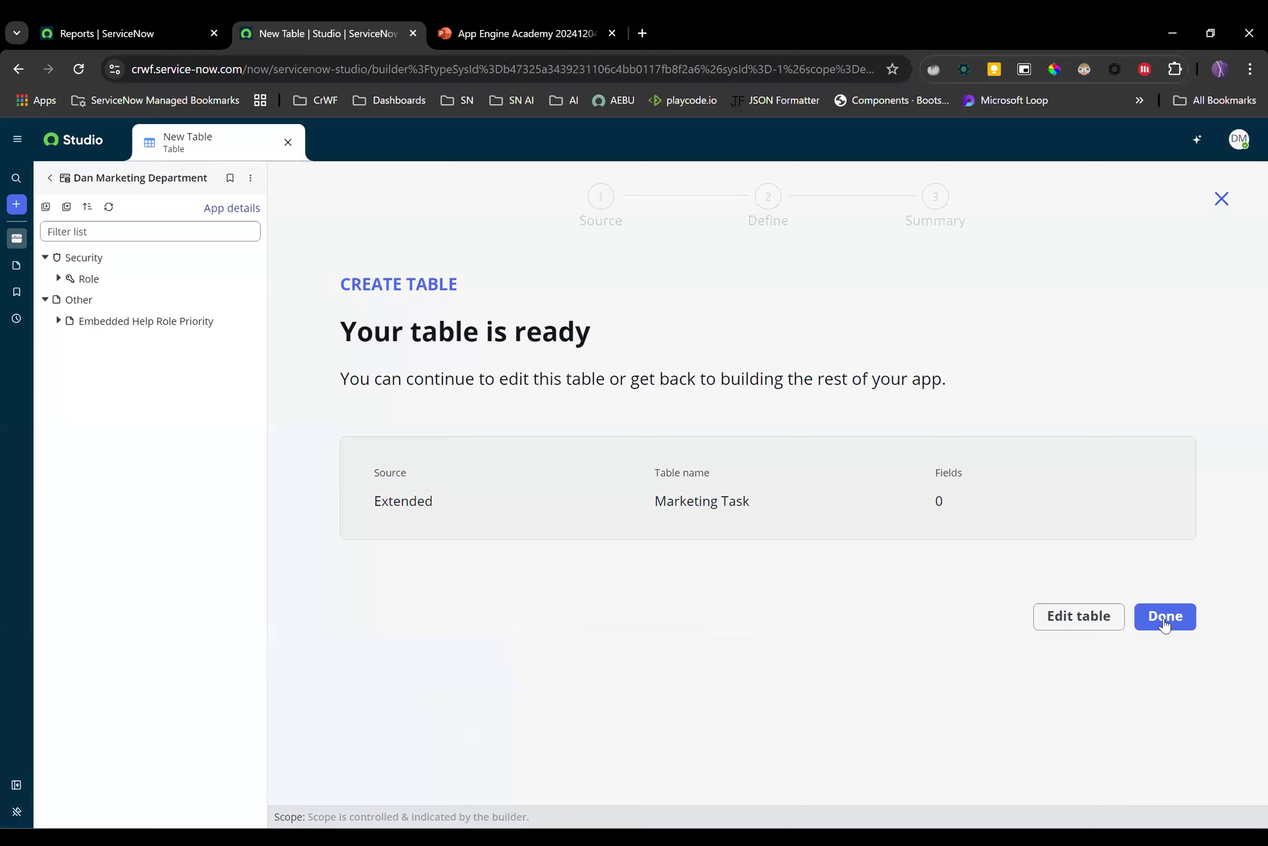
pyautogui.click(1165, 617)
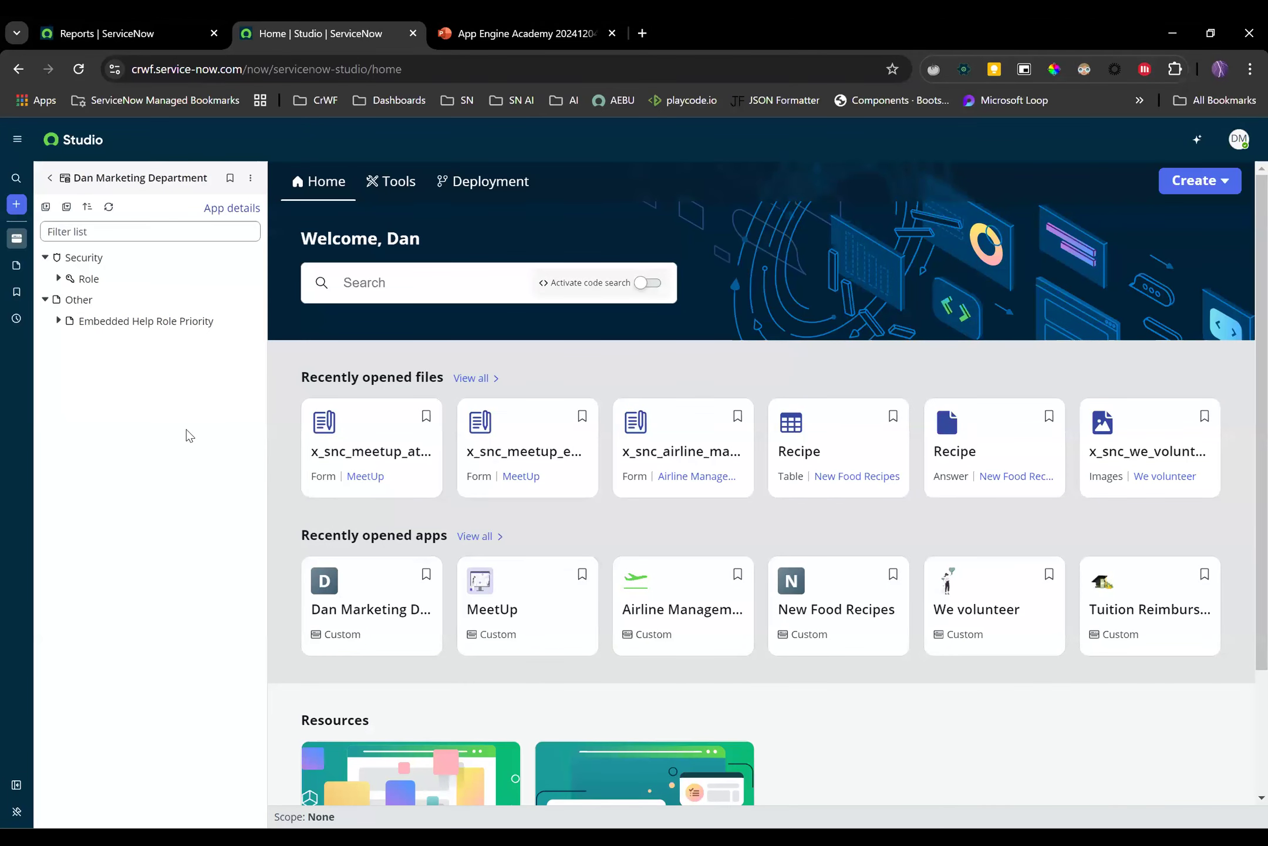
# Start another new Table file in the app
pyautogui.click(17, 205)
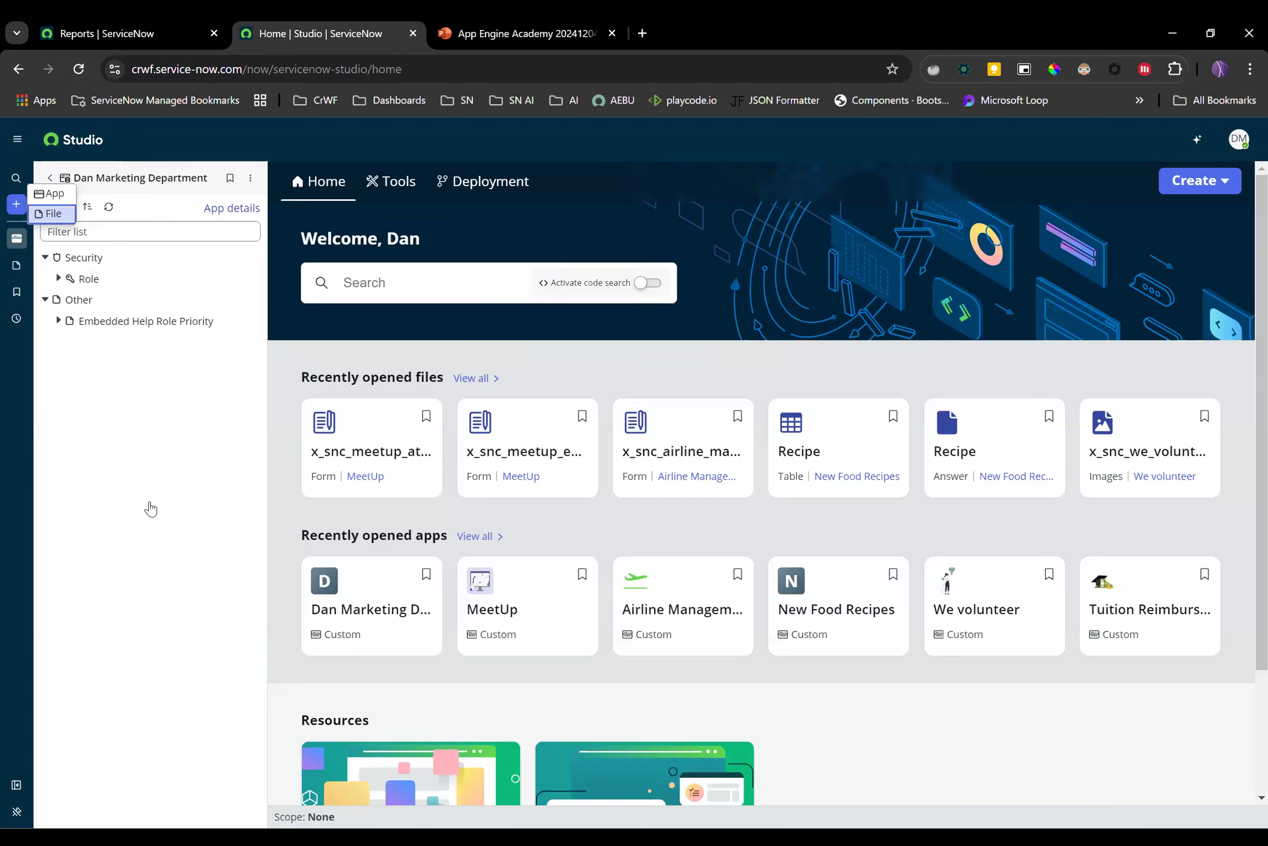
pyautogui.click(51, 213)
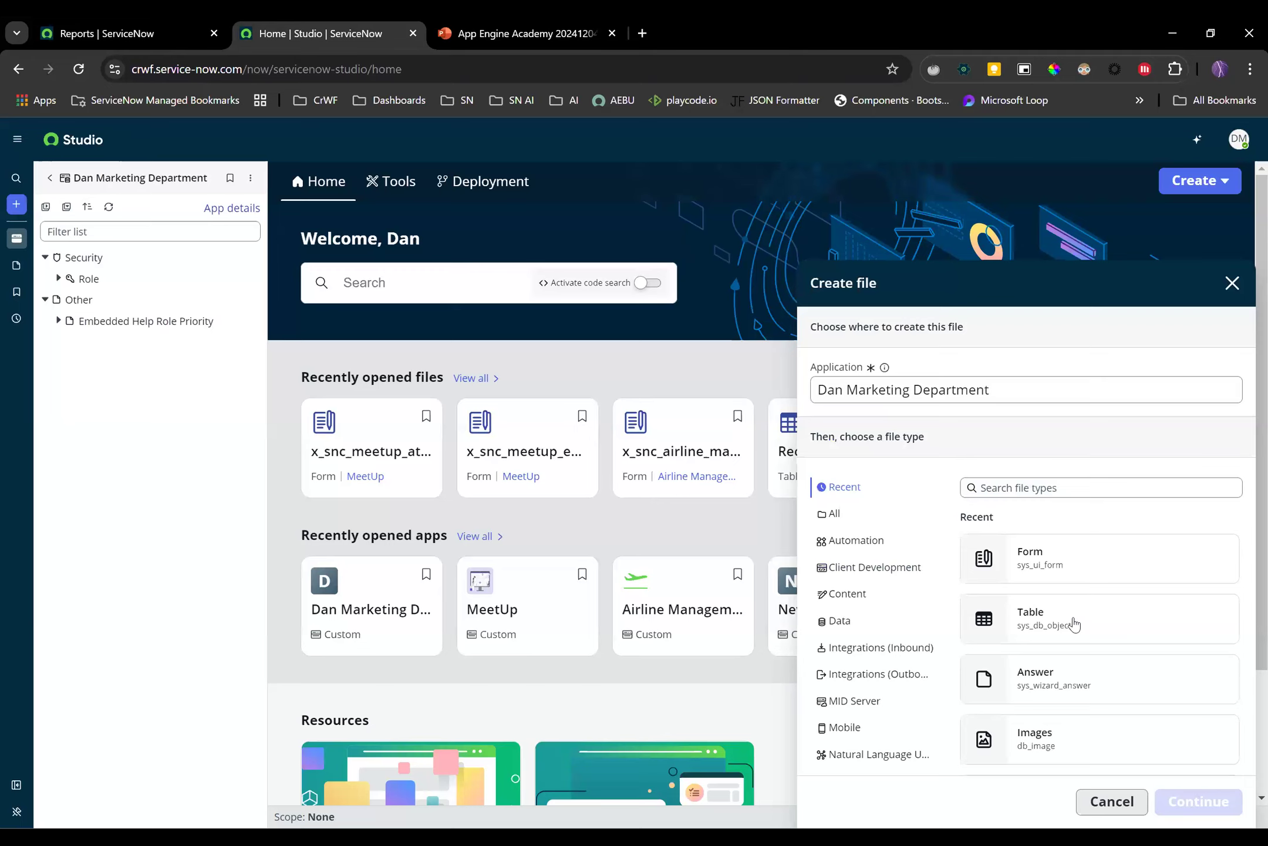
pyautogui.click(1074, 624)
pyautogui.click(1201, 802)
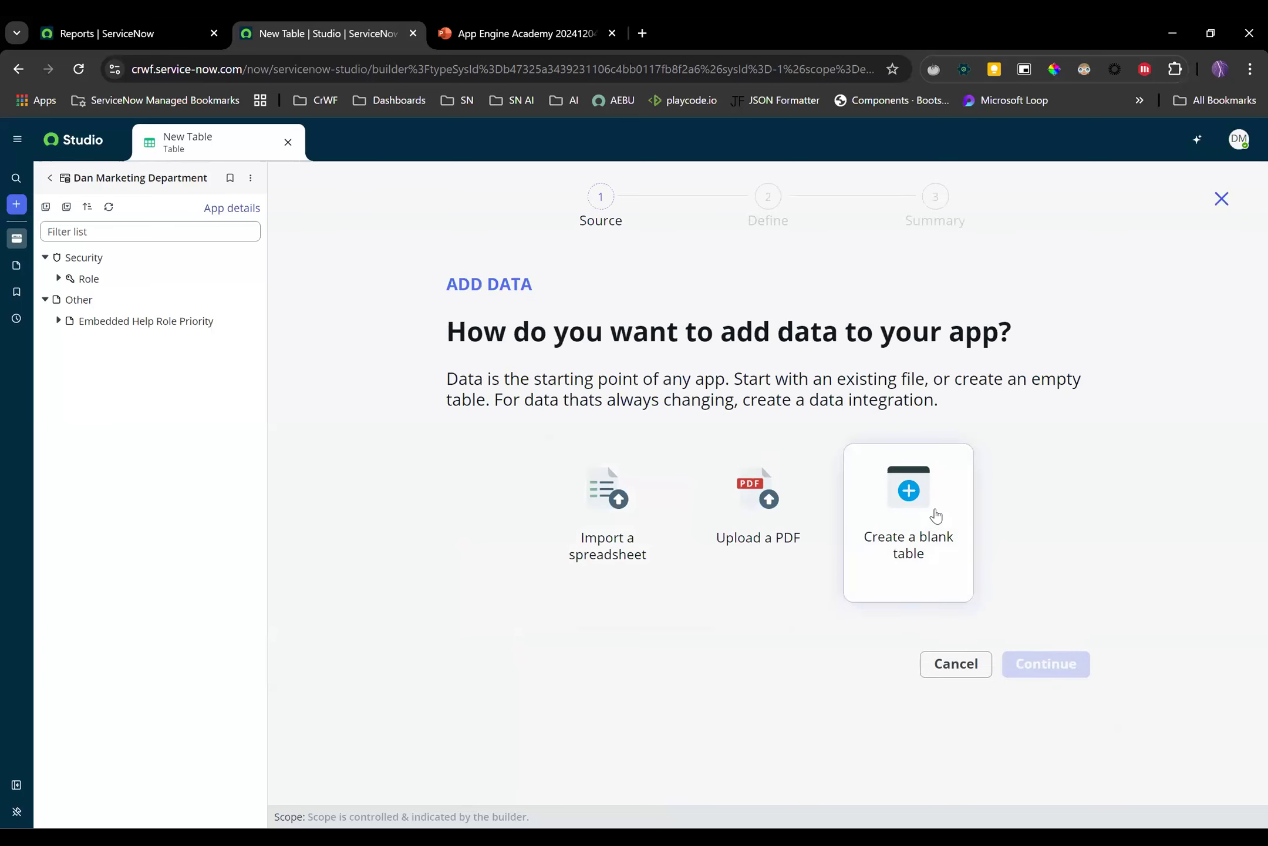
# Build a blank table extending Marketing Task and label it 'Marketing Request'
pyautogui.click(936, 515)
pyautogui.click(1047, 664)
pyautogui.click(665, 554)
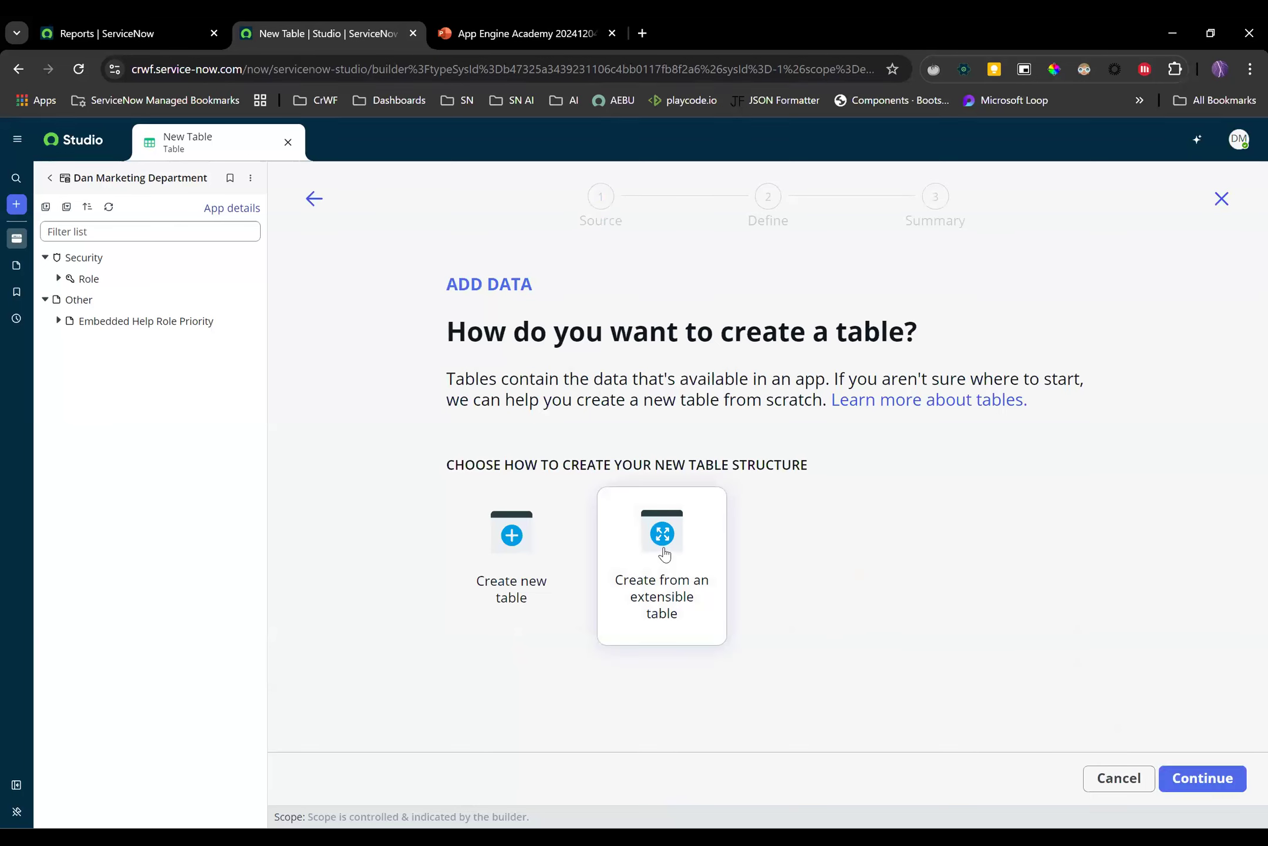
pyautogui.click(664, 553)
pyautogui.click(1201, 777)
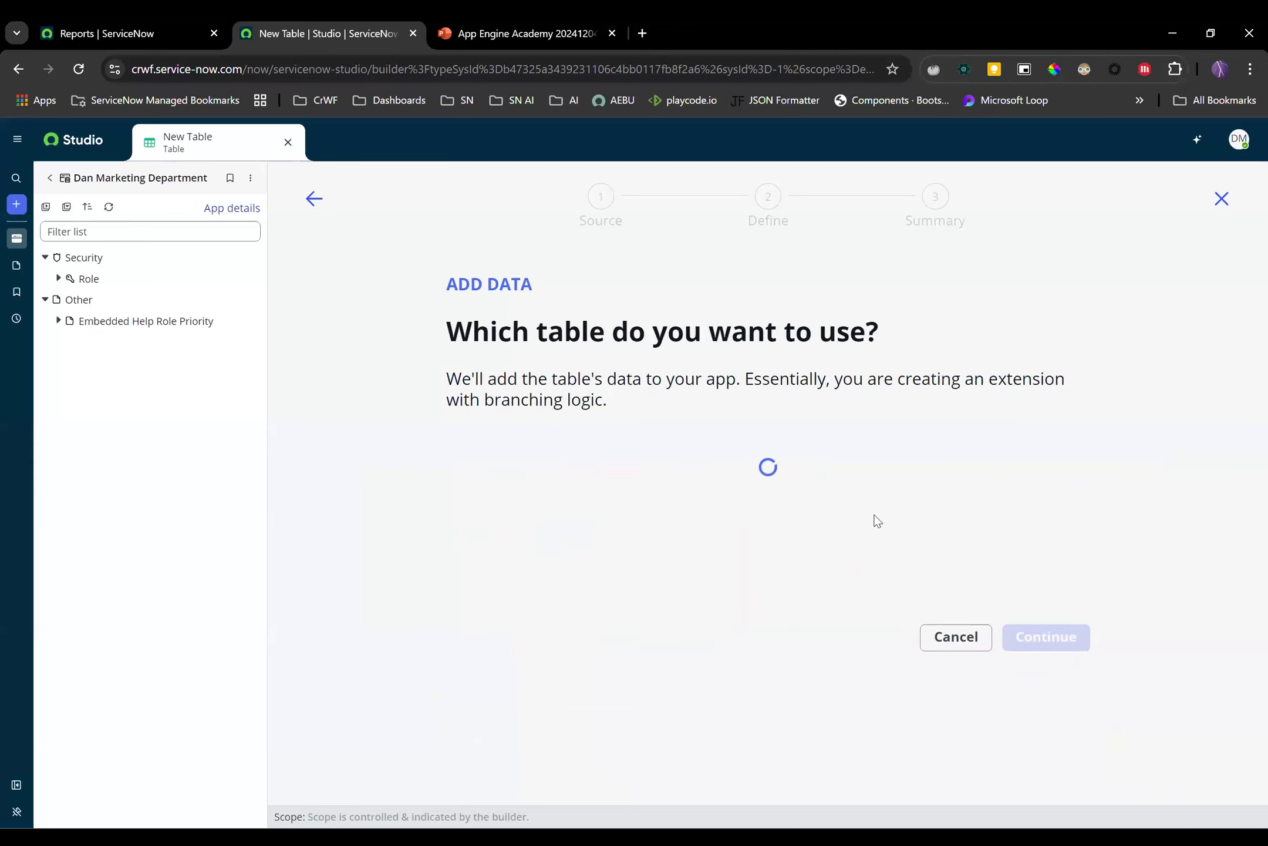
pyautogui.click(727, 490)
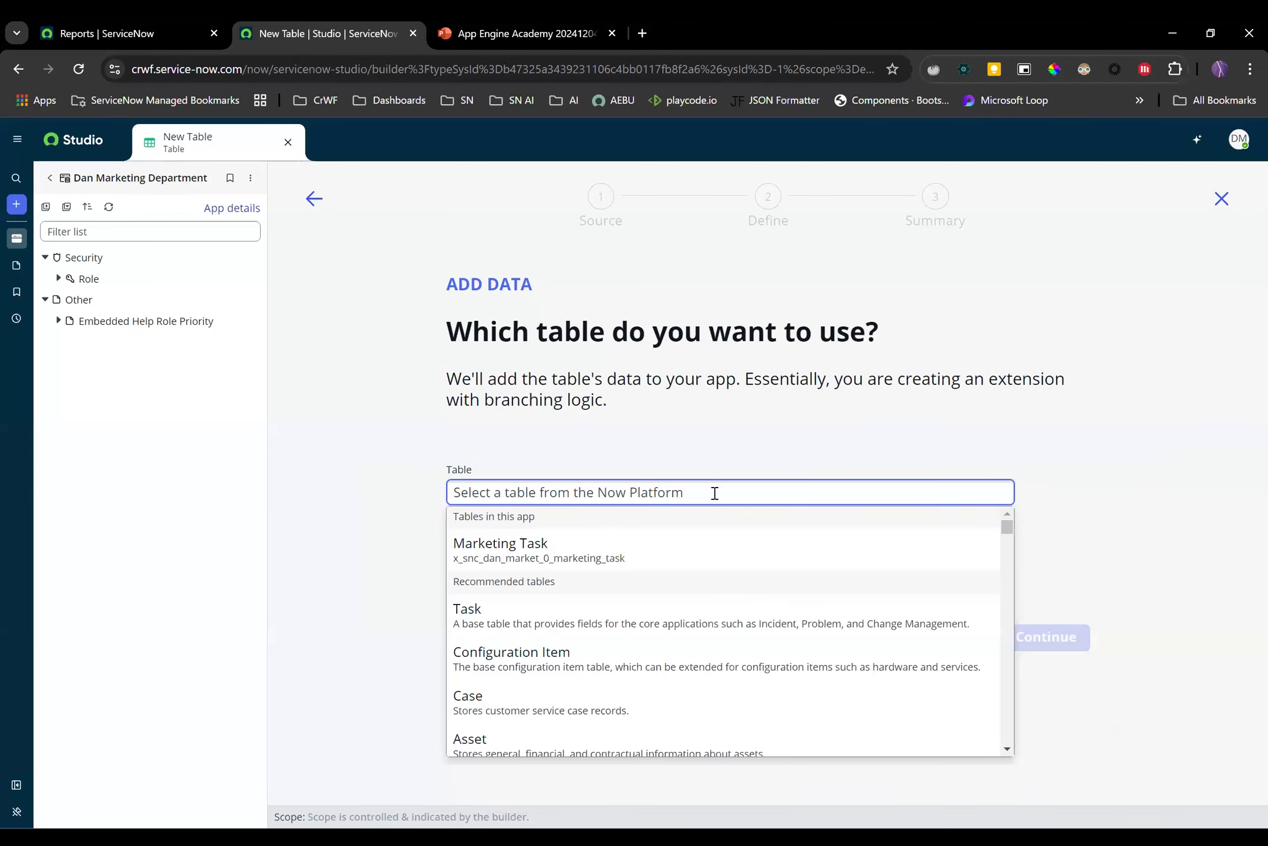
pyautogui.click(575, 561)
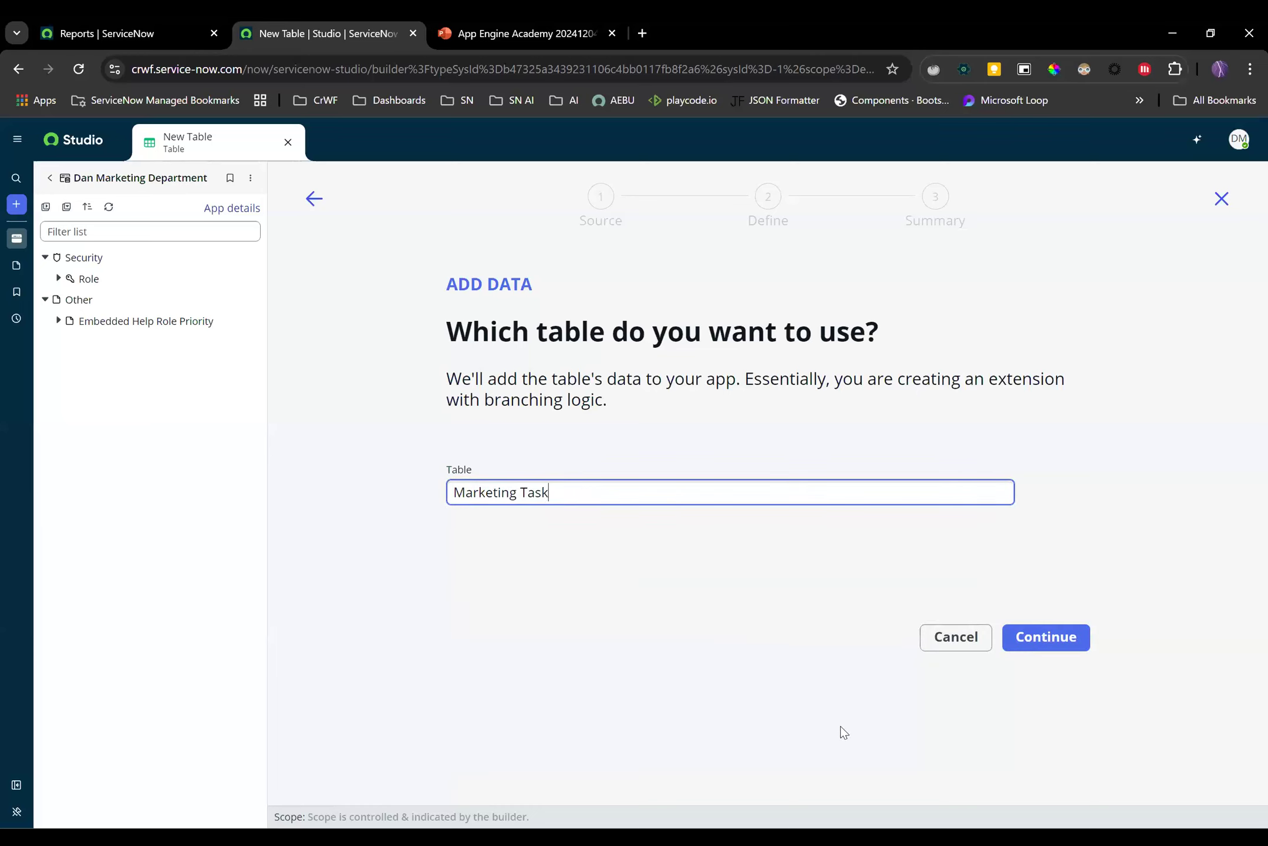
pyautogui.click(1048, 644)
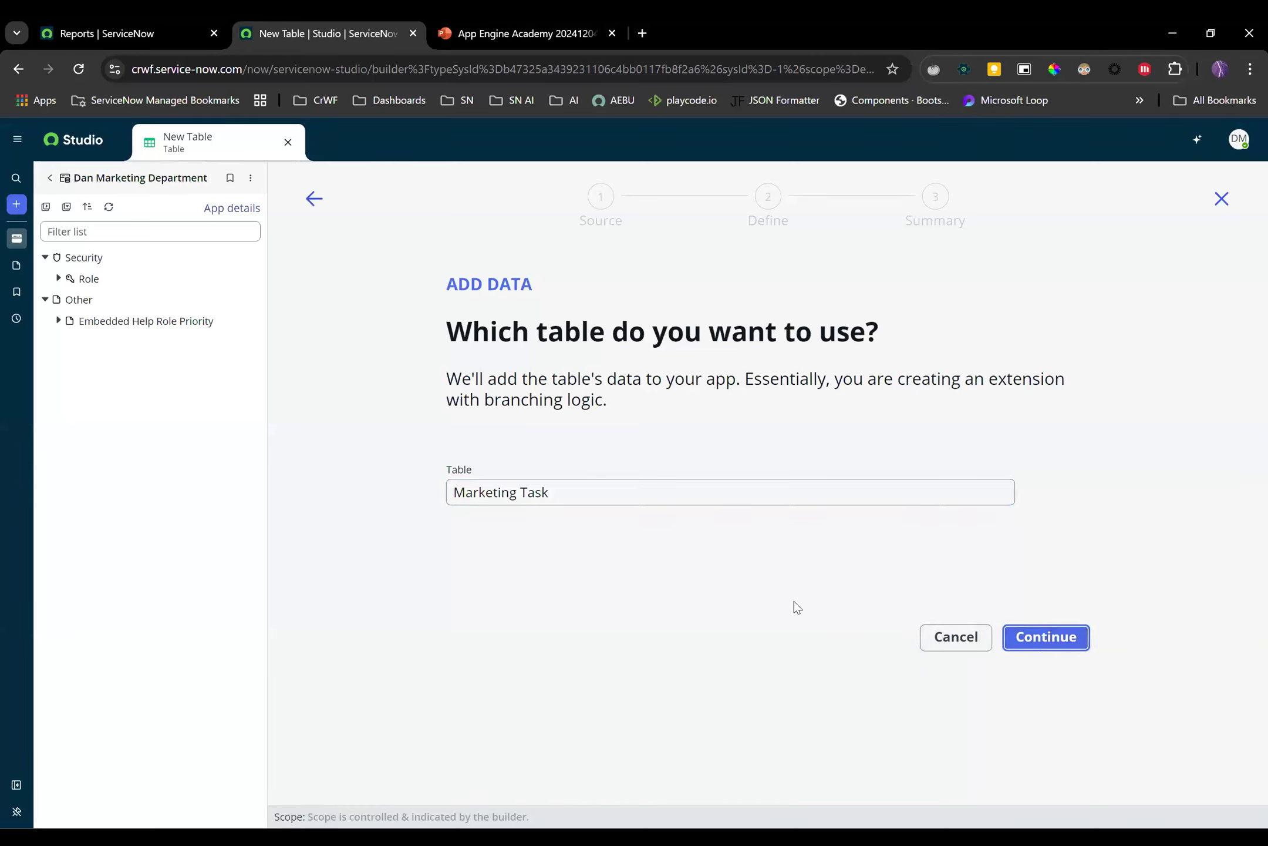
pyautogui.click(629, 501)
pyautogui.write('Marketing Request')
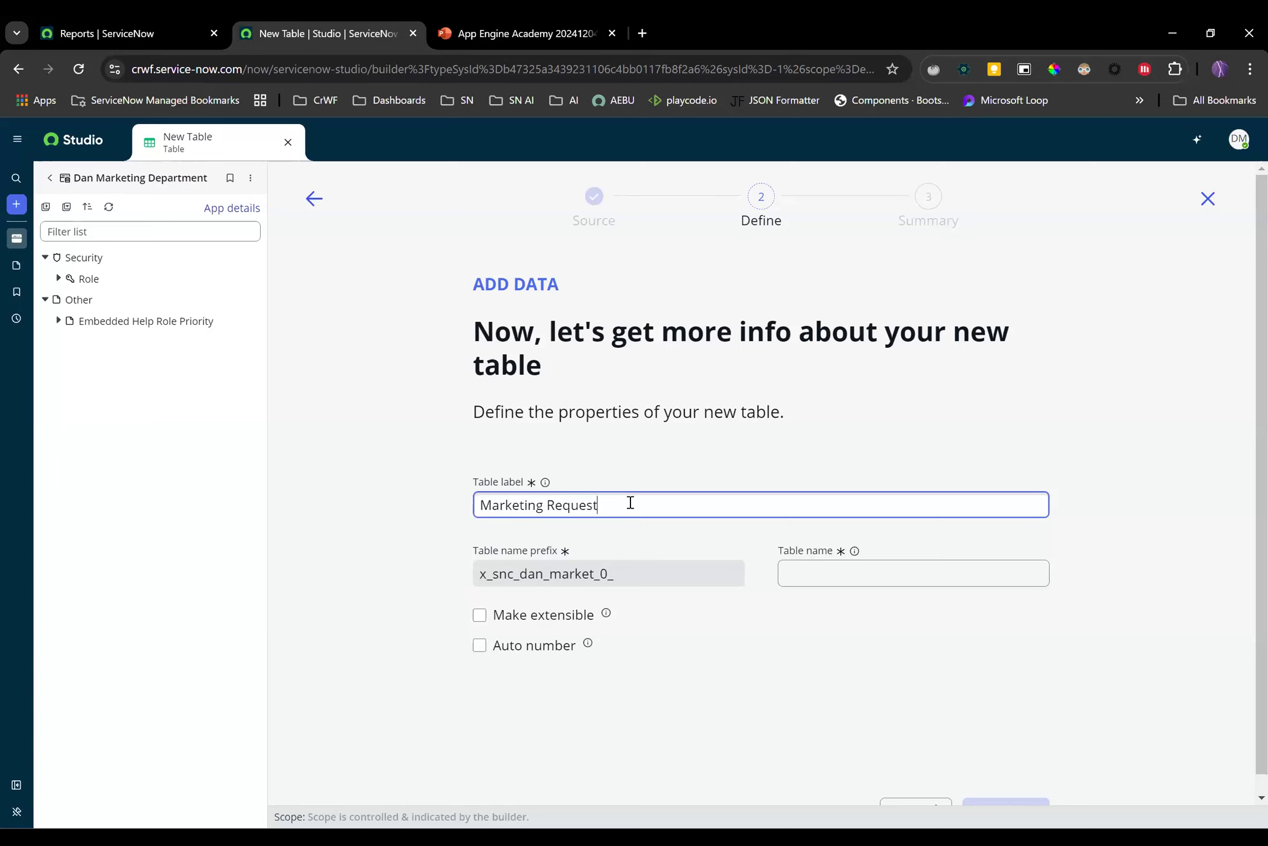
# Turn on auto numbering for Marketing Request with prefix MARREQ
pyautogui.click(706, 646)
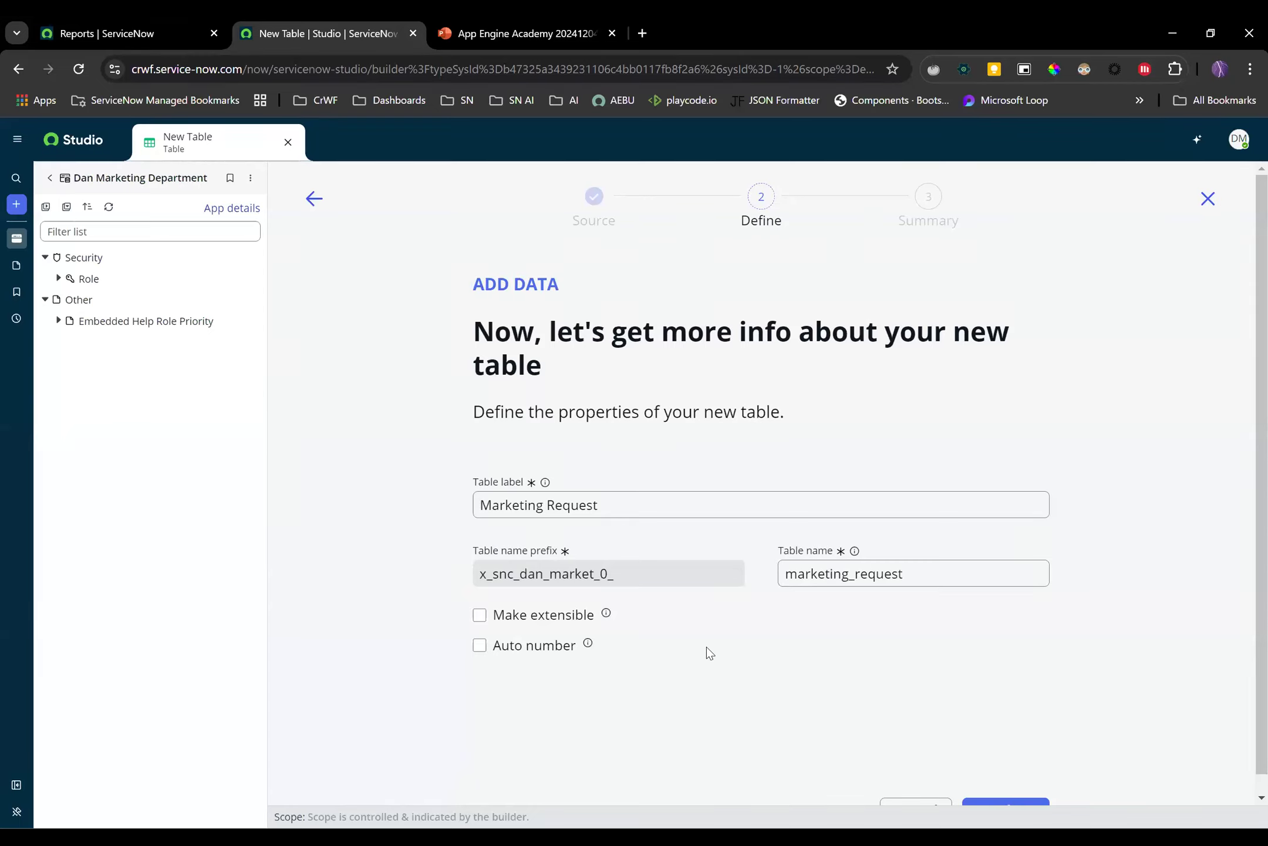
pyautogui.click(480, 644)
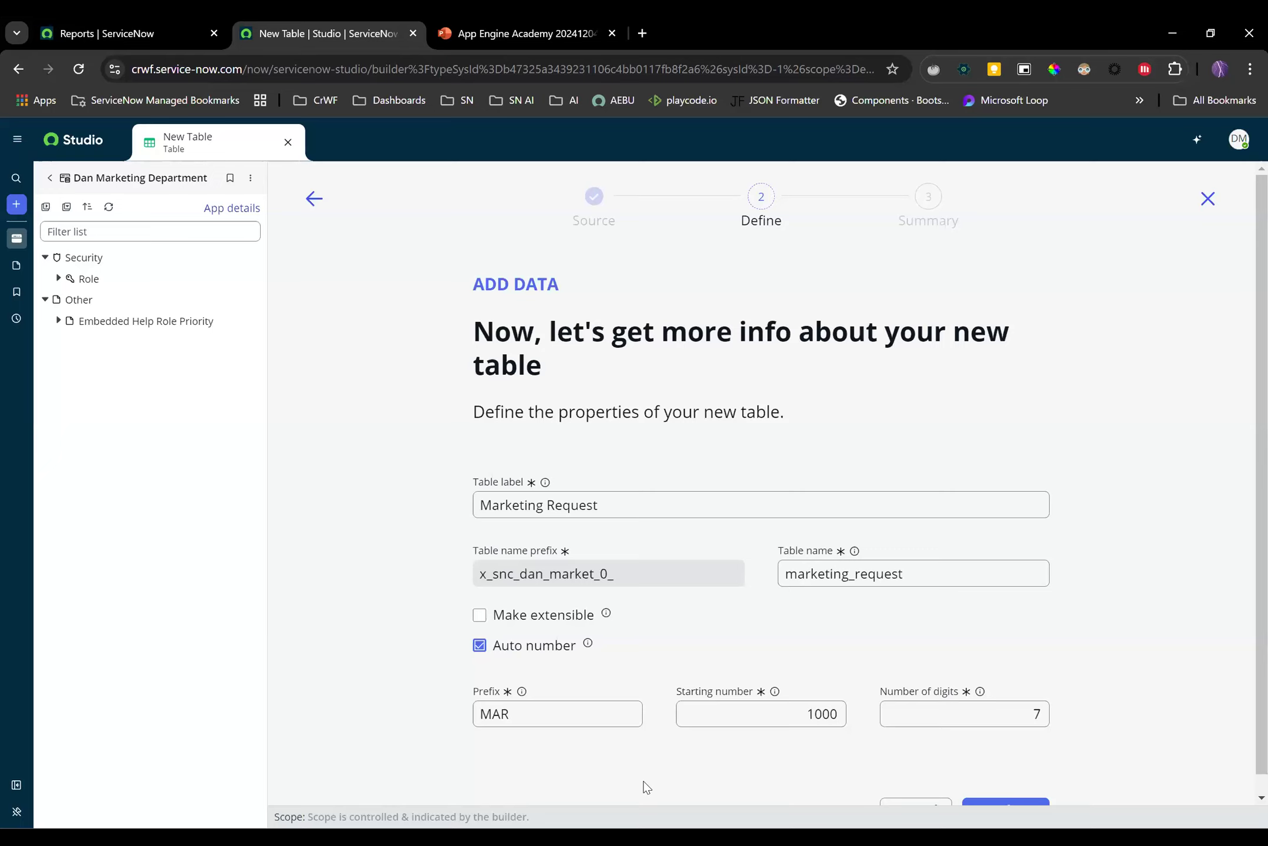
pyautogui.click(546, 721)
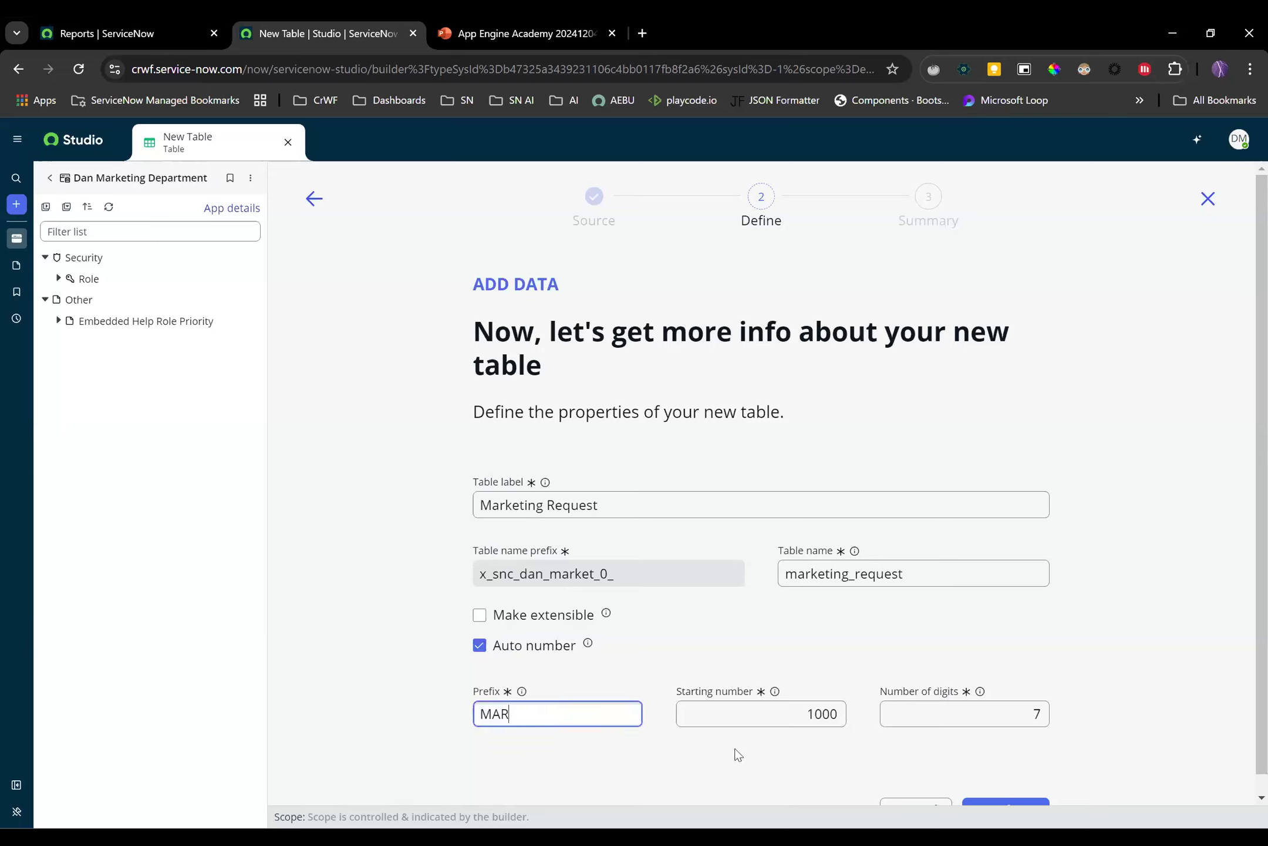
pyautogui.write('REQ')
pyautogui.click(1141, 607)
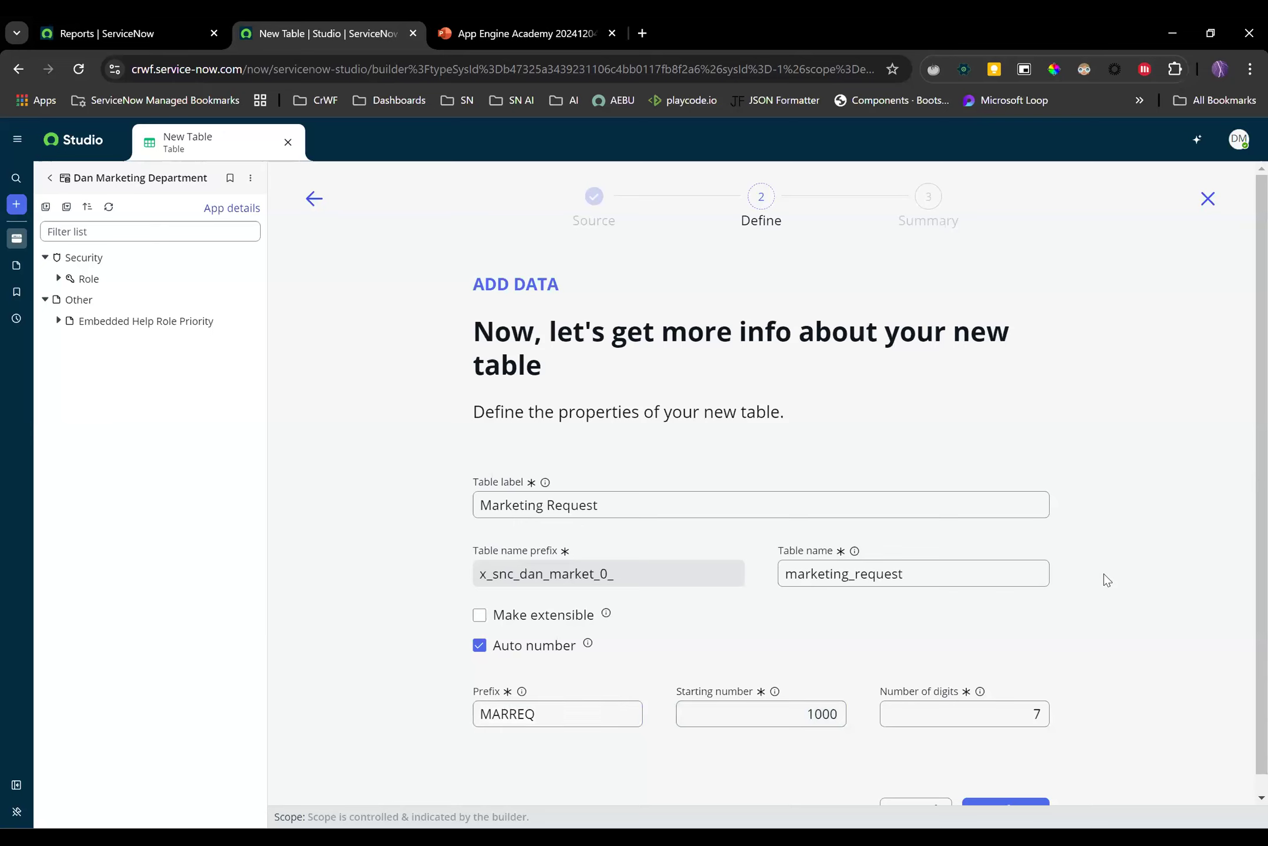
pyautogui.scroll(-1, 1108, 581)
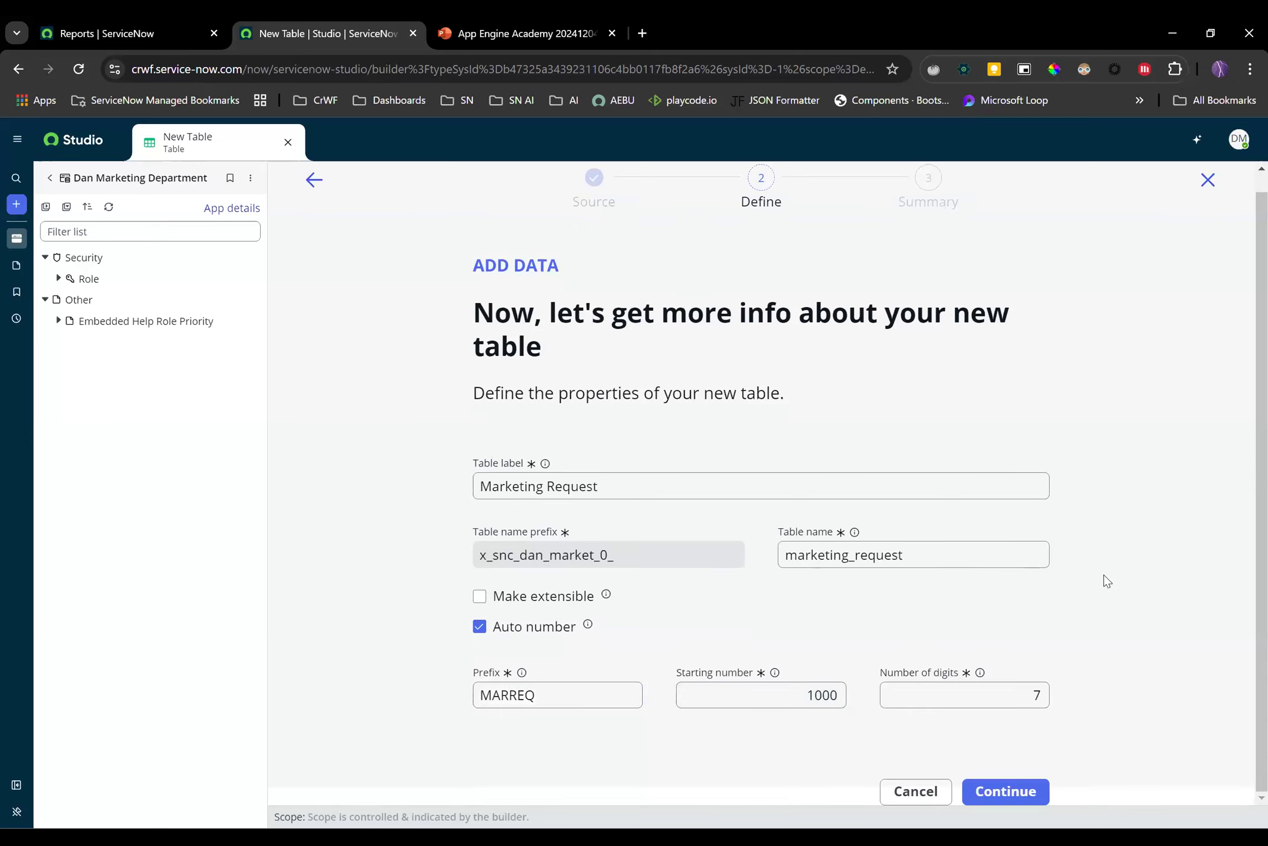
pyautogui.click(1007, 792)
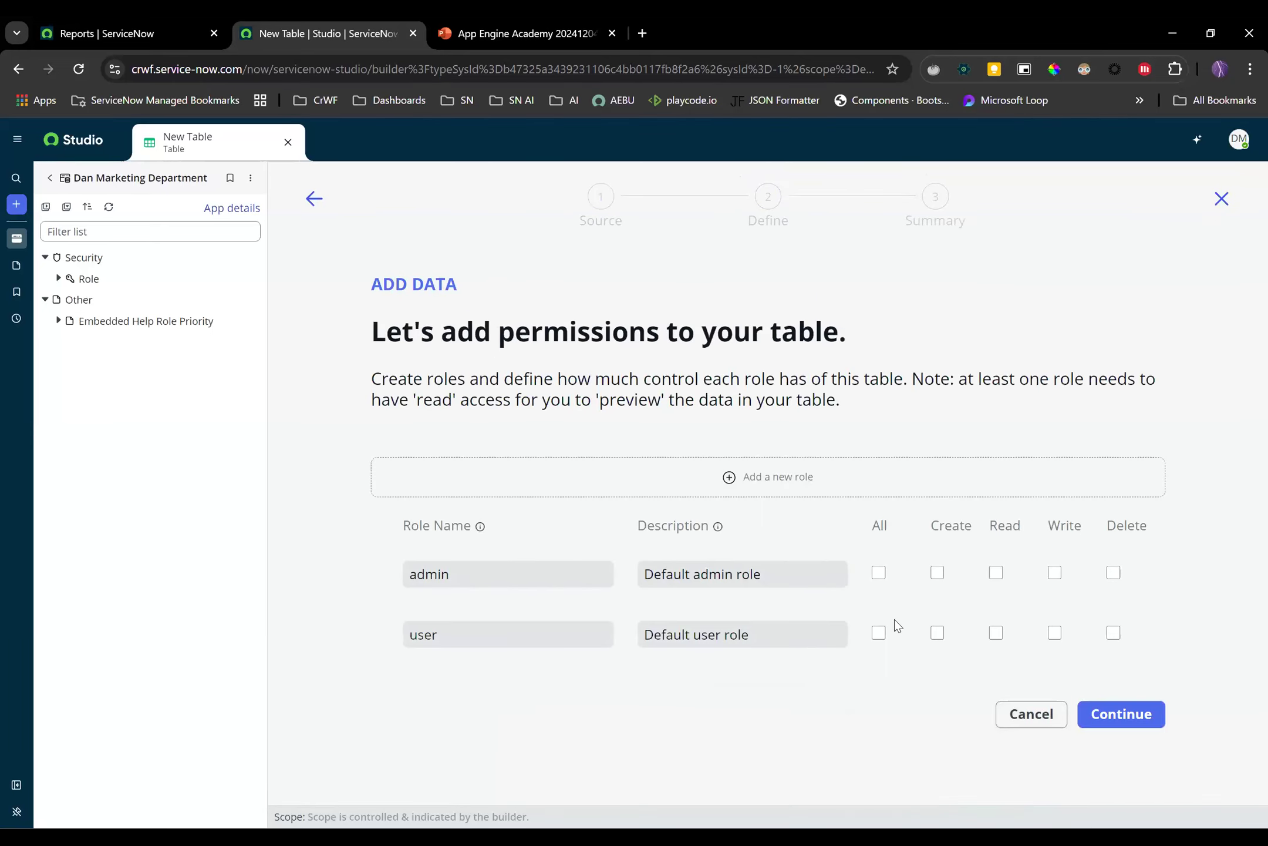
# Give admin all permissions and user all but delete, then create the table
pyautogui.click(879, 574)
pyautogui.click(878, 632)
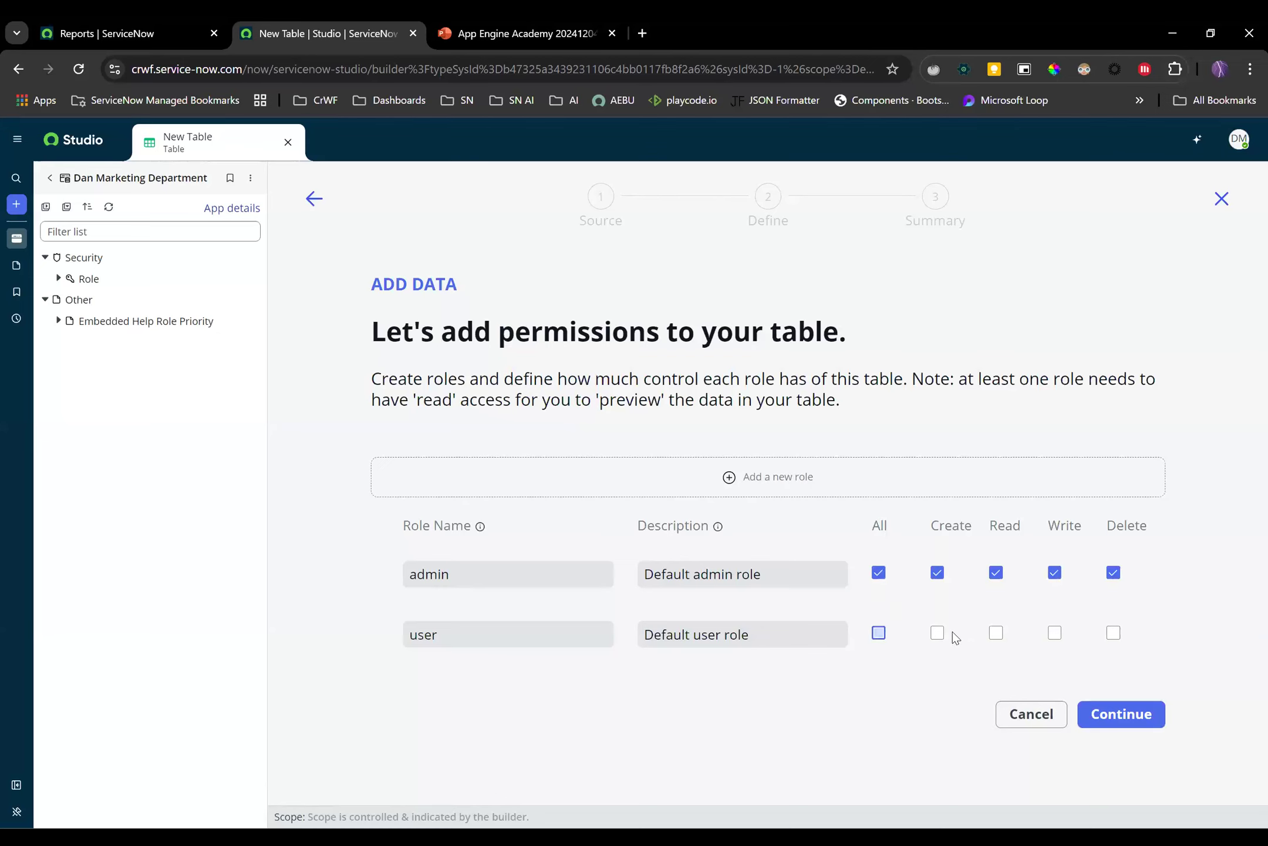
pyautogui.click(1114, 633)
pyautogui.click(1116, 714)
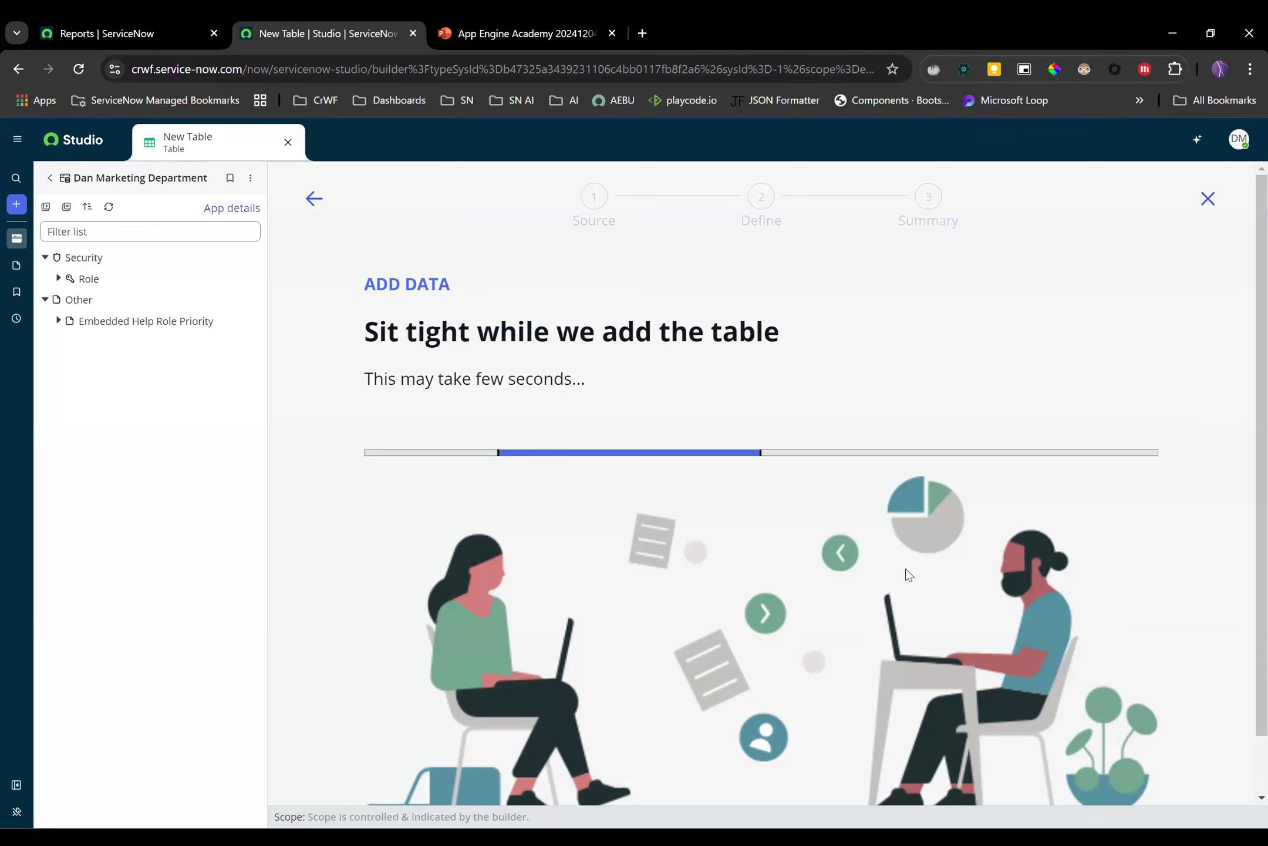
# Open the new Marketing Request table for editing in Table Builder
pyautogui.click(1092, 623)
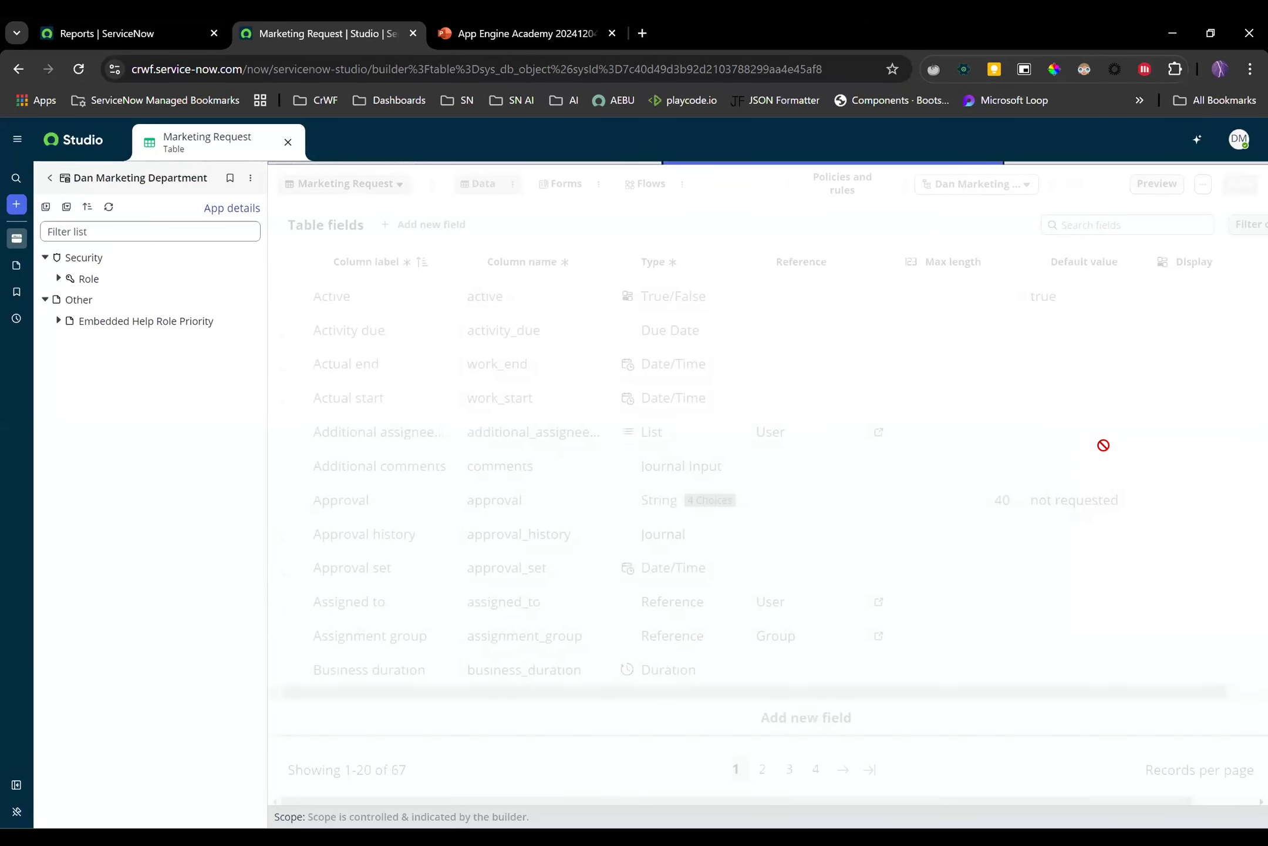
# Search the fields for 'state' and expand the State field's six choices
pyautogui.click(1099, 220)
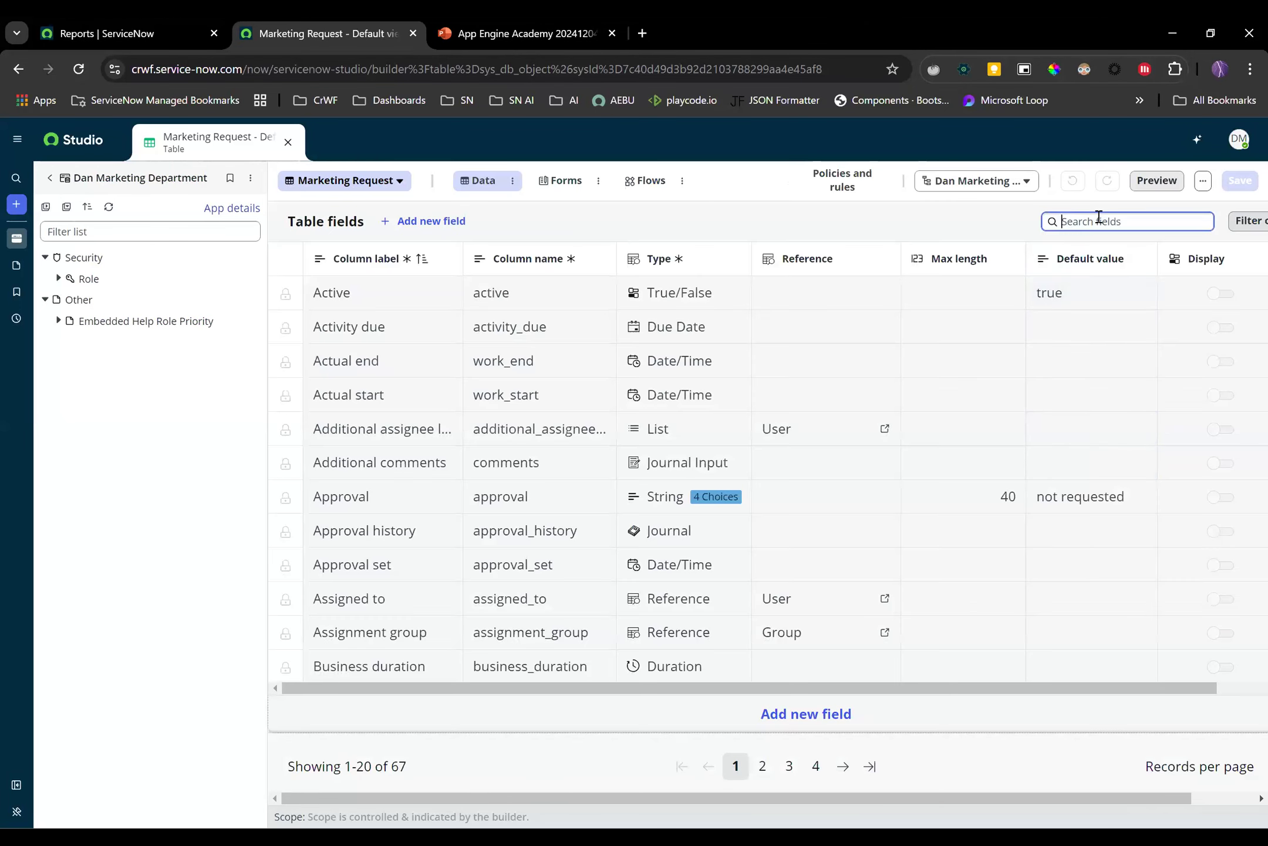
pyautogui.write('state')
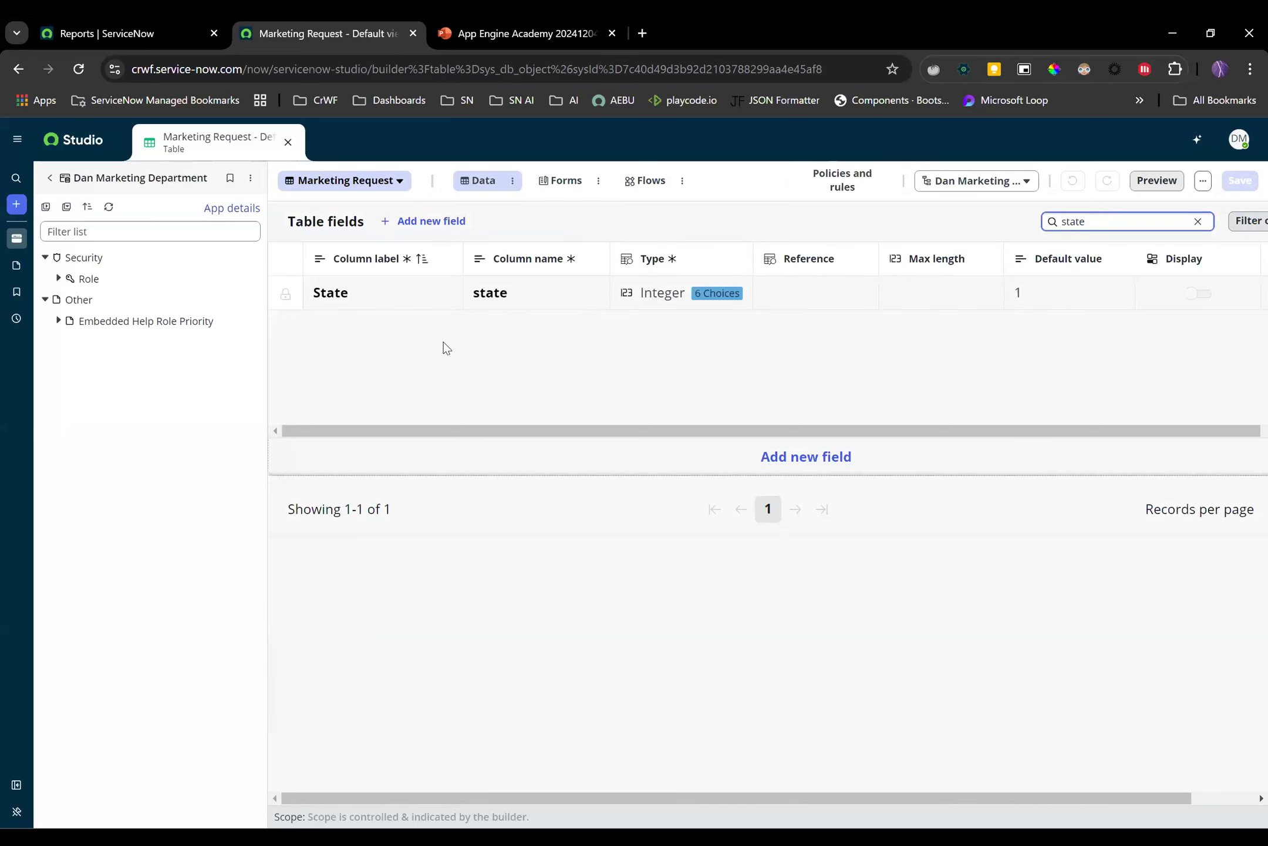
pyautogui.click(281, 293)
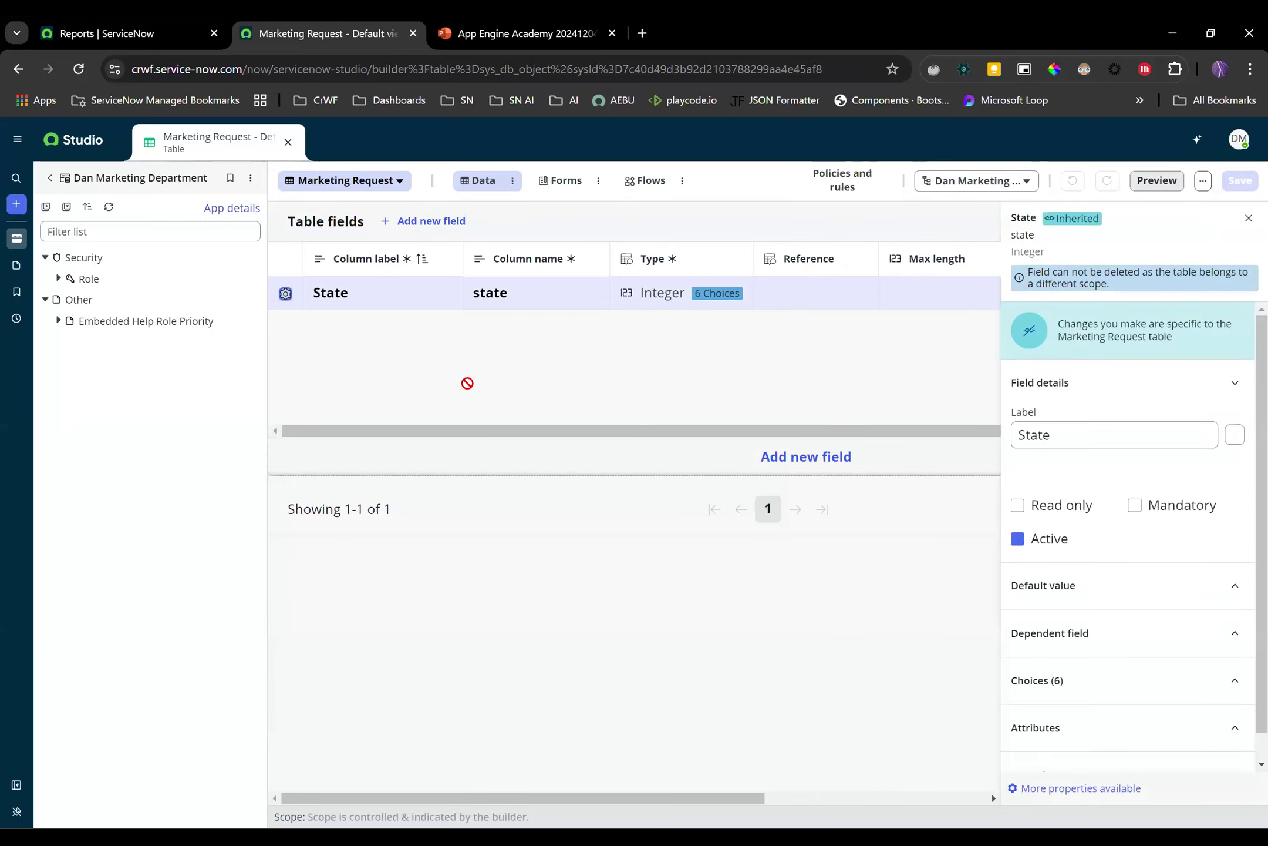
pyautogui.scroll(-1, 1099, 590)
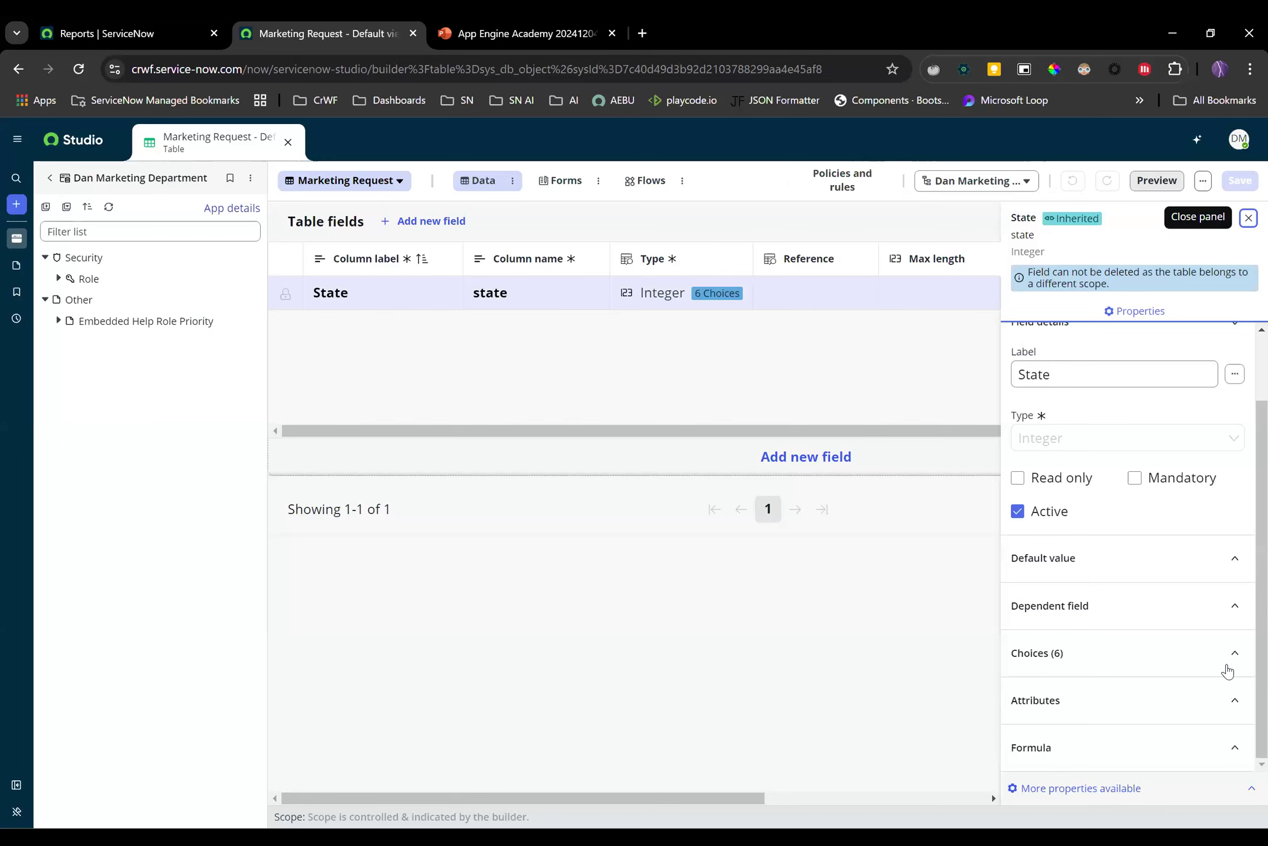
pyautogui.click(1233, 662)
# Open the State choice editor and review its six choices, Pending through Closed Skipped
pyautogui.click(1218, 716)
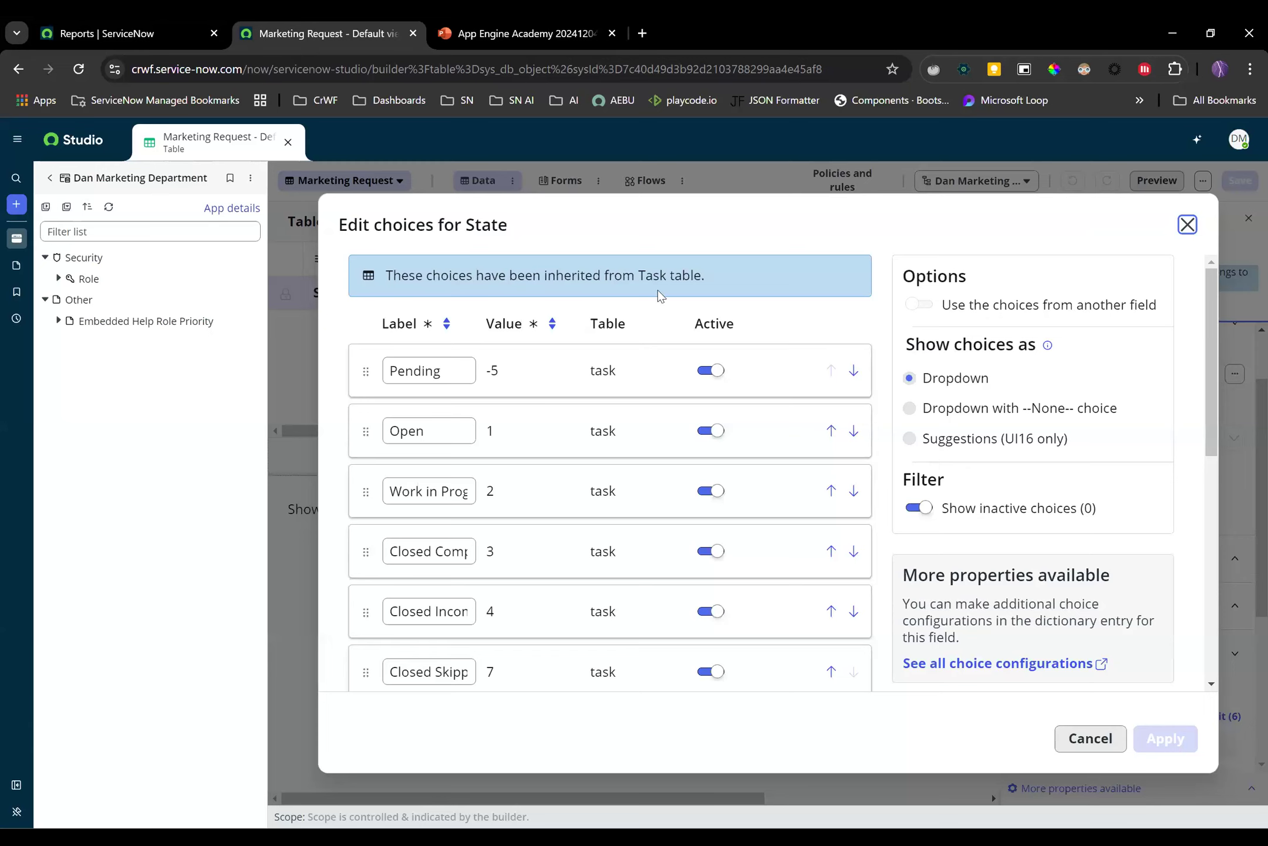
pyautogui.scroll(-2, 526, 284)
pyautogui.scroll(2, 526, 284)
pyautogui.scroll(-3, 875, 361)
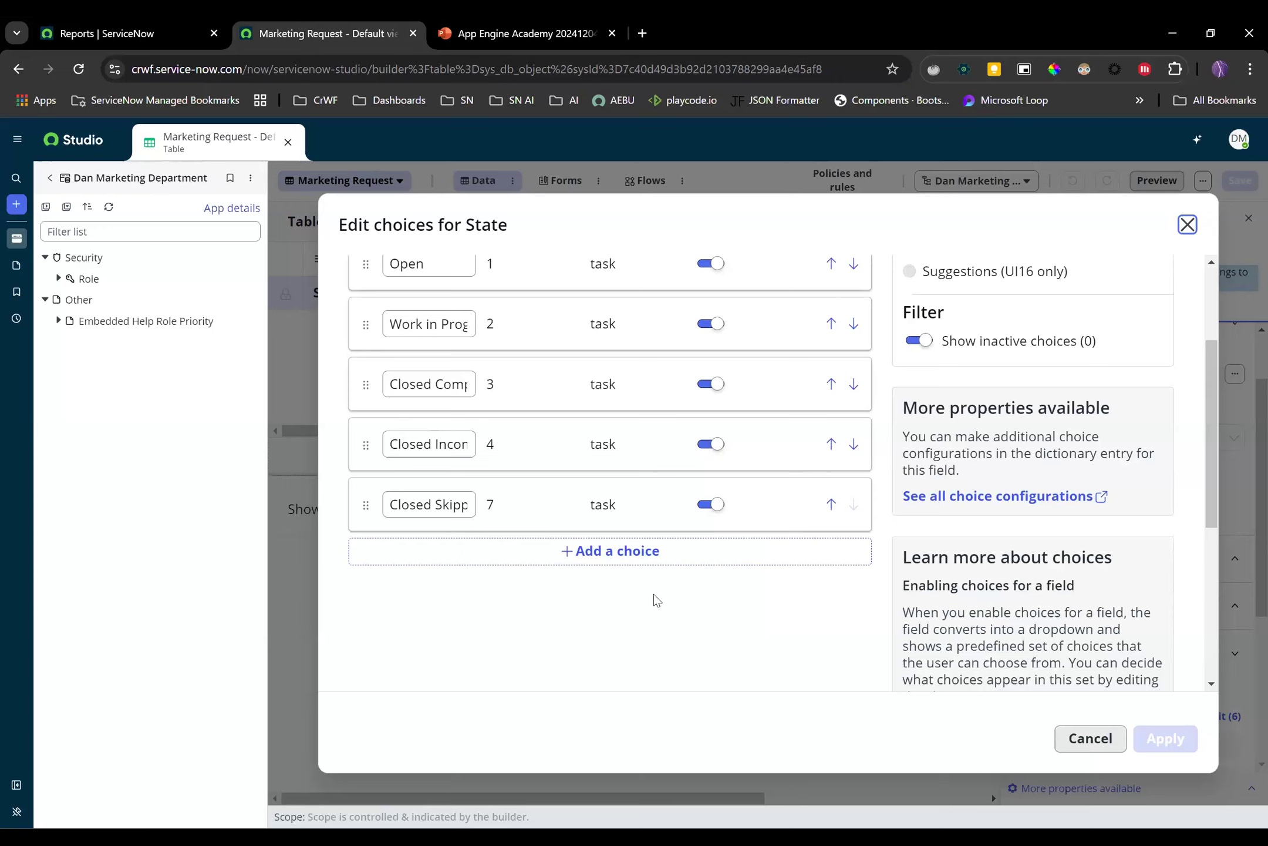
pyautogui.scroll(3, 639, 626)
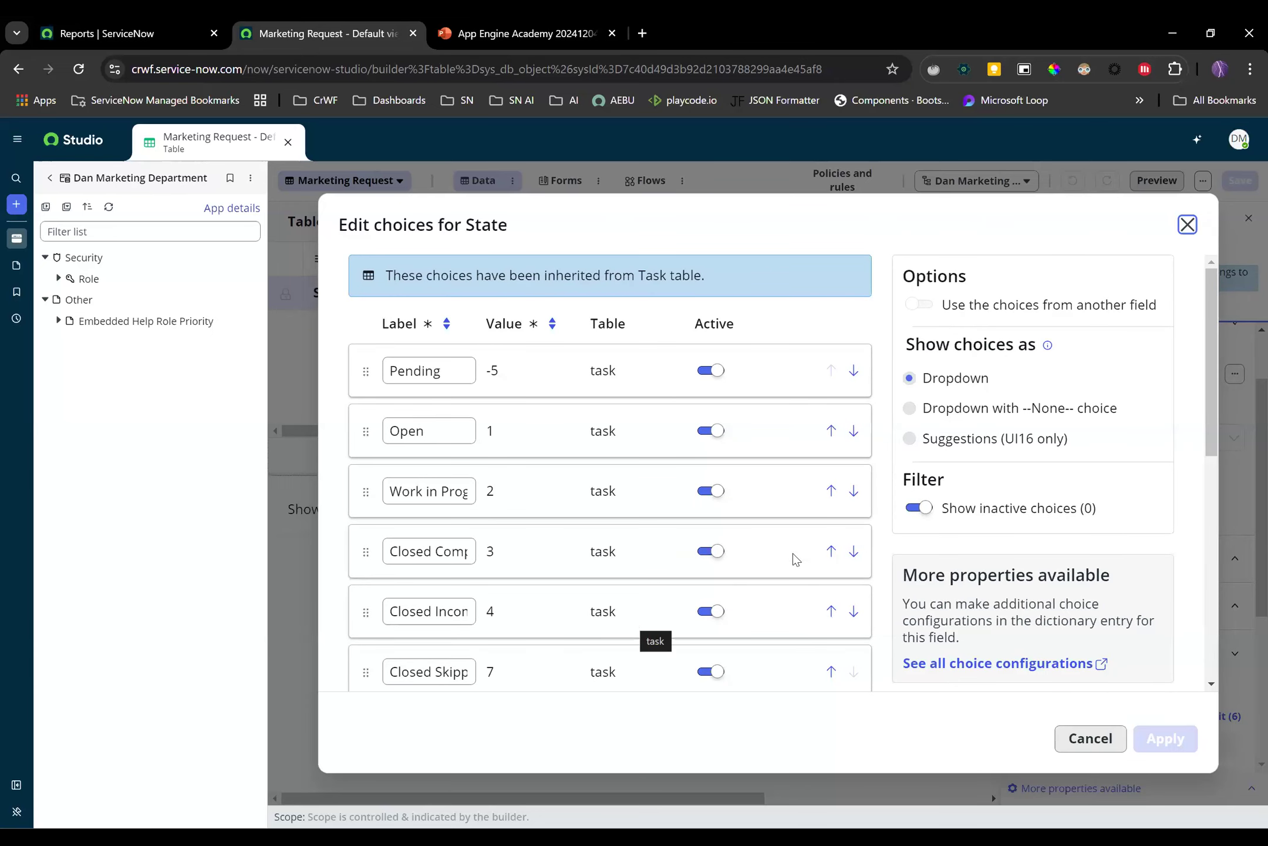
pyautogui.scroll(-3, 883, 488)
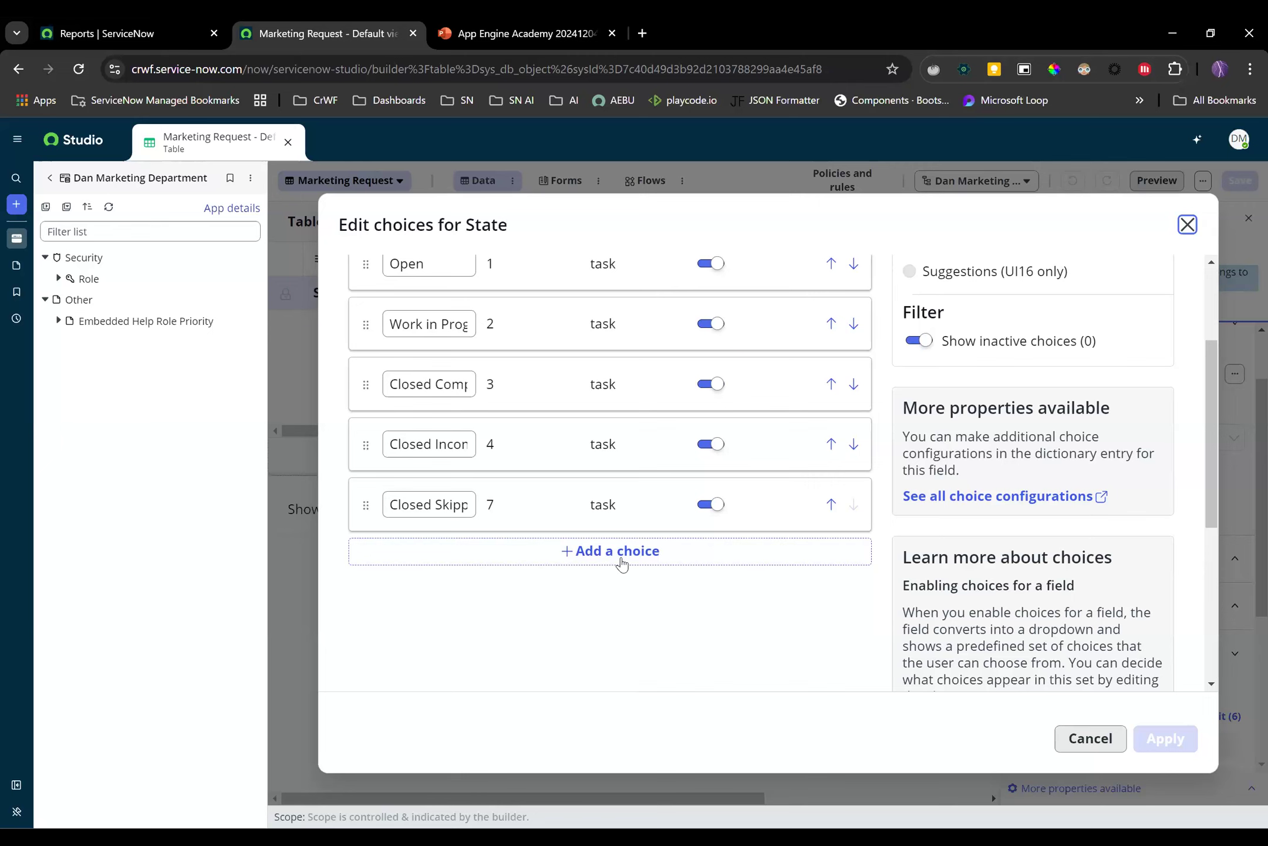
# Add State choices Request 1 with value 101 and Request 2 with value 102
pyautogui.click(621, 552)
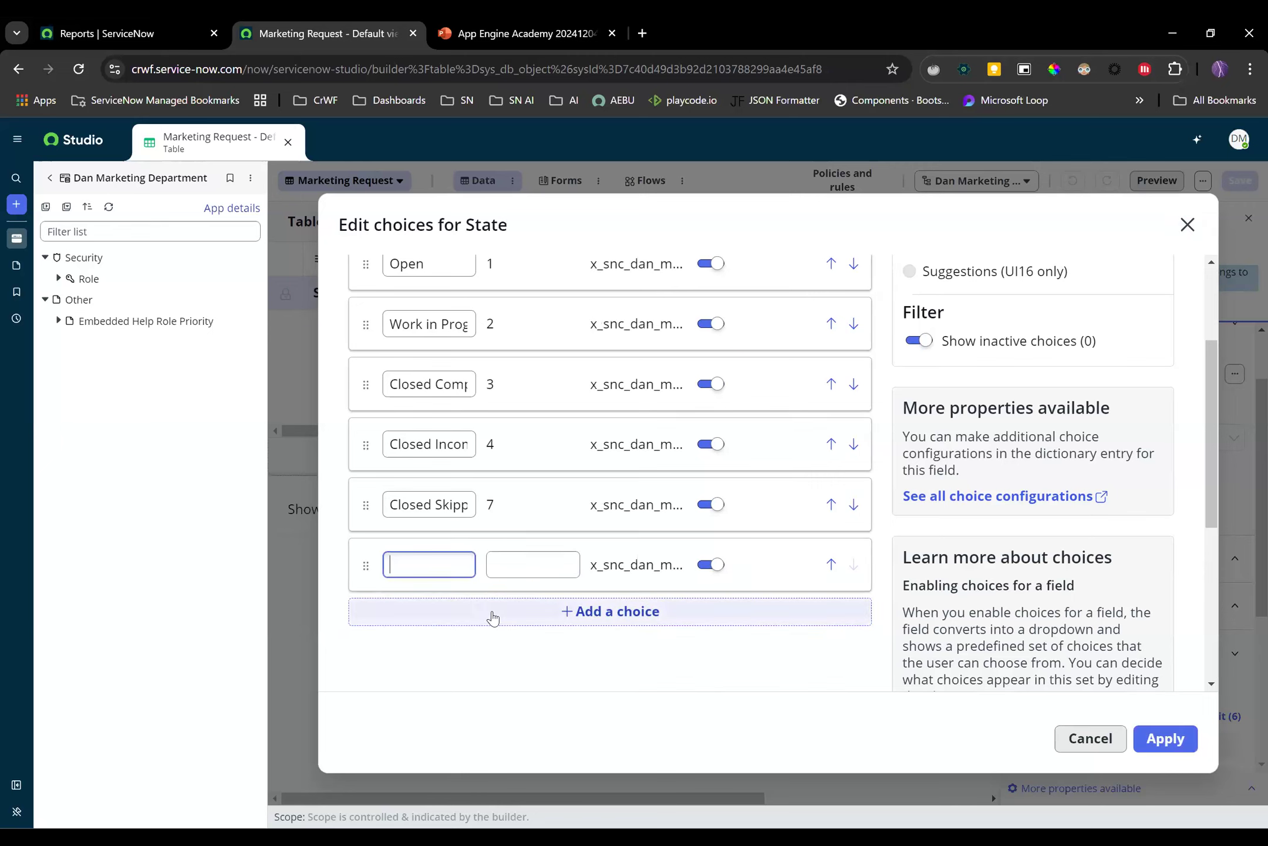
pyautogui.write('Request 1')
pyautogui.press('Tab')
pyautogui.hotkey('ctrl', 'a')
pyautogui.write('100')
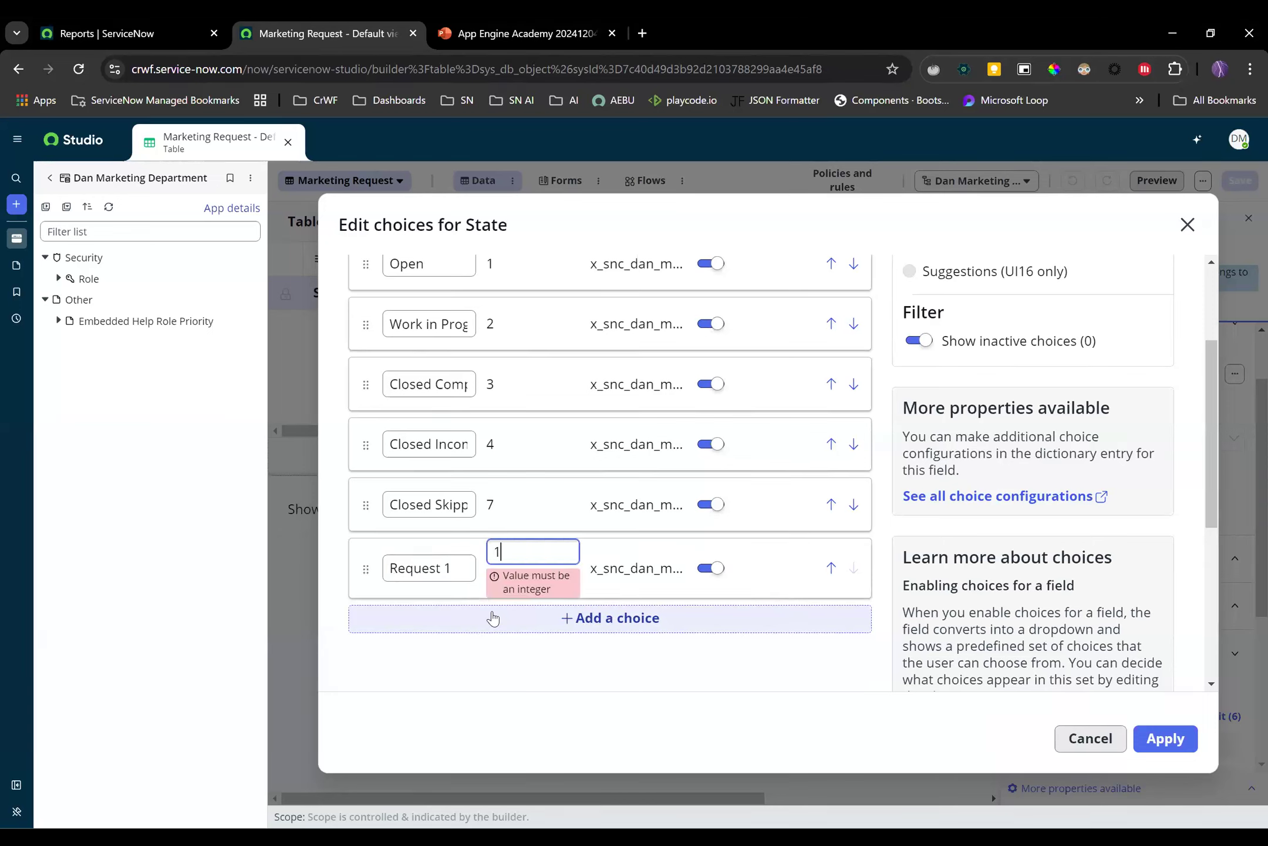
pyautogui.press('BackSpace')
pyautogui.write('1')
pyautogui.click(499, 662)
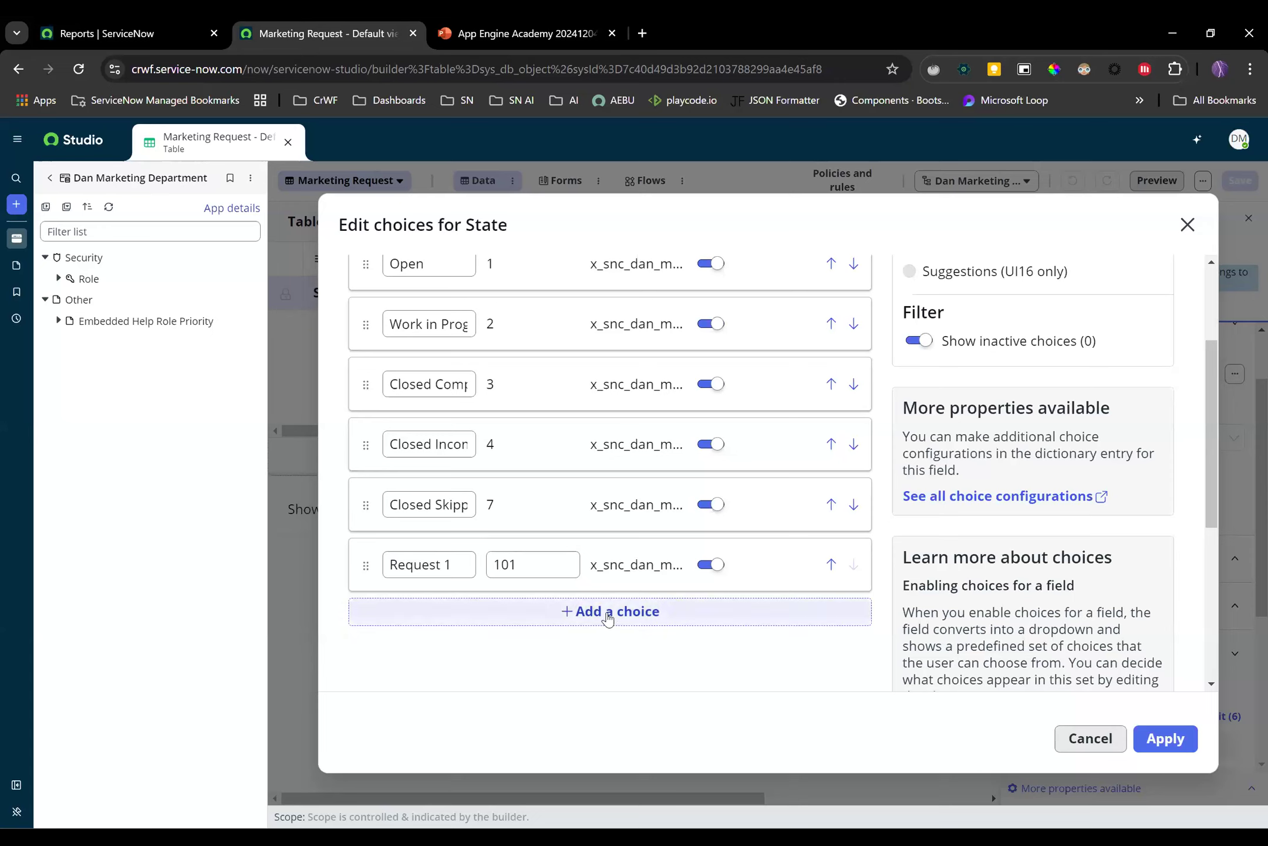
pyautogui.click(607, 614)
pyautogui.write('Request 2')
pyautogui.press('Tab')
pyautogui.press('BackSpace')
pyautogui.press('BackSpace')
pyautogui.press('BackSpace')
pyautogui.press('BackSpace')
pyautogui.press('BackSpace')
pyautogui.press('BackSpace')
pyautogui.press('BackSpace')
pyautogui.press('BackSpace')
pyautogui.press('BackSpace')
pyautogui.write('102')
pyautogui.press('Tab')
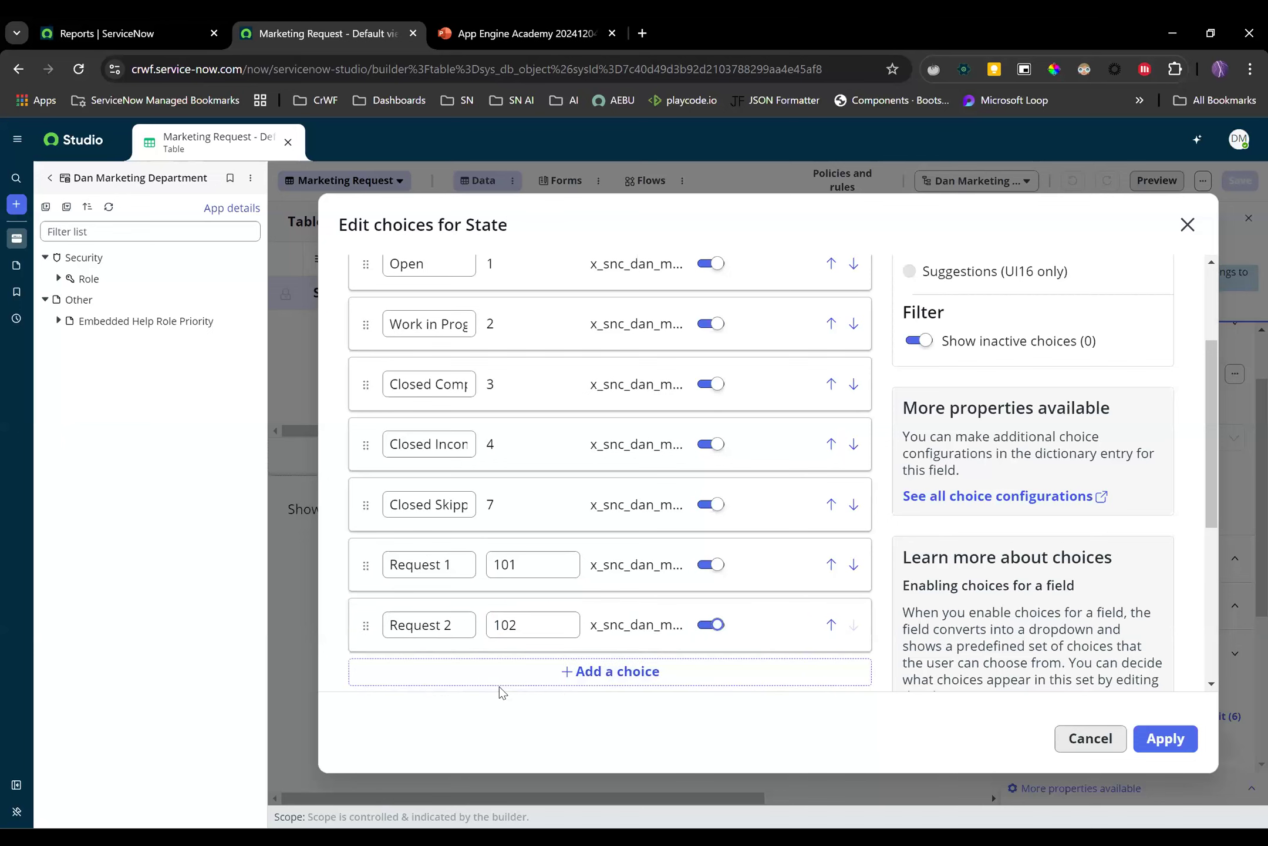
# Add choice Request 3 with value 103 and apply the State choice list
pyautogui.click(578, 673)
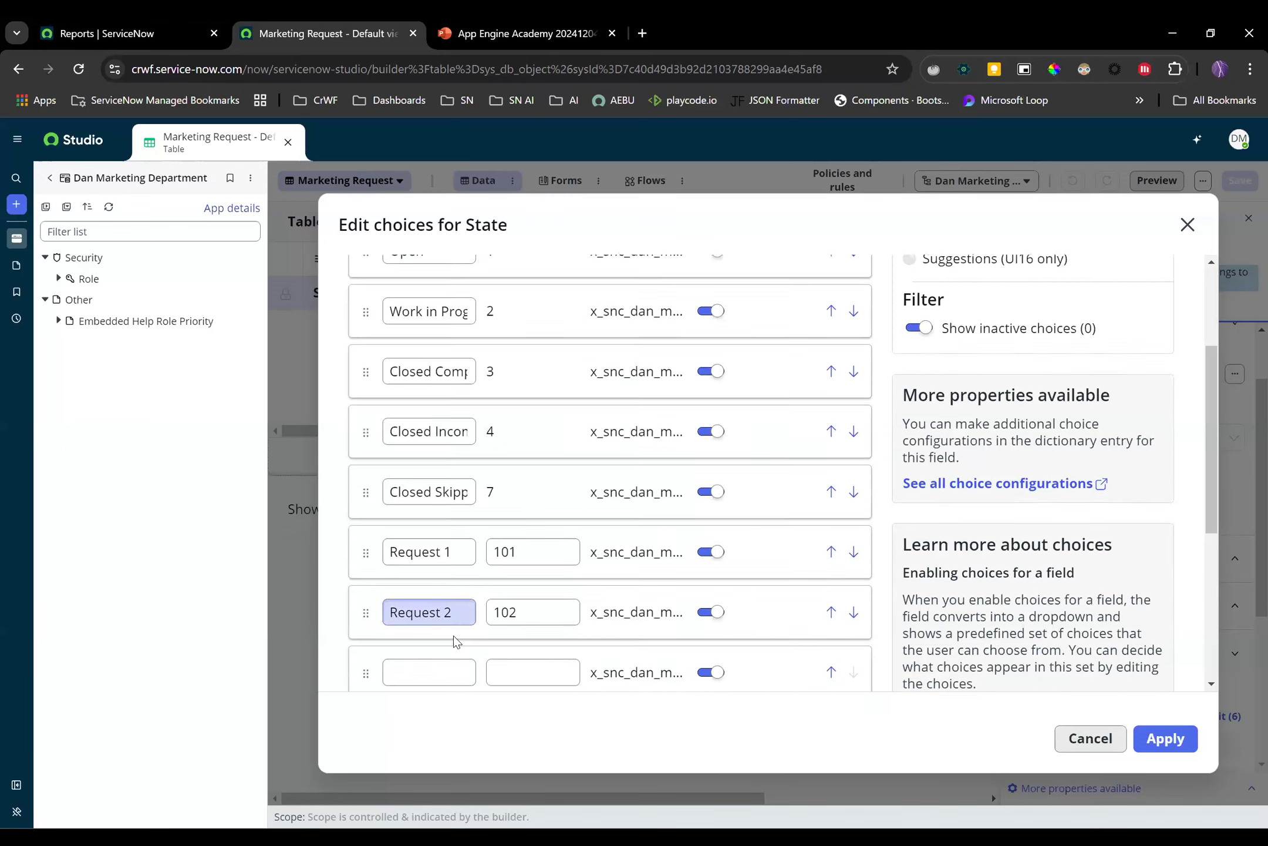
pyautogui.scroll(-2, 454, 640)
pyautogui.click(440, 520)
pyautogui.write('Request 3')
pyautogui.press('Tab')
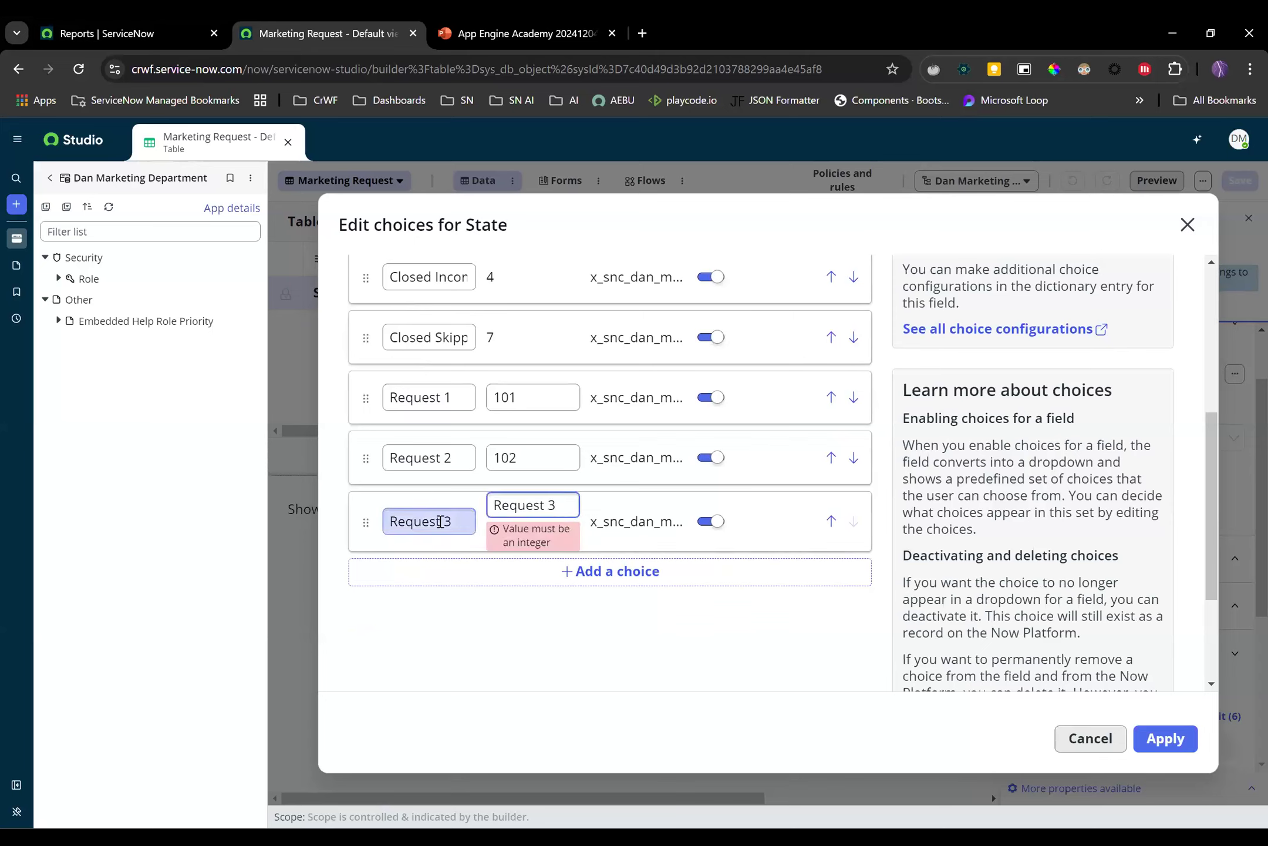
pyautogui.press('BackSpace')
pyautogui.press('BackSpace')
pyautogui.press('BackSpace')
pyautogui.press('BackSpace')
pyautogui.press('BackSpace')
pyautogui.press('BackSpace')
pyautogui.press('BackSpace')
pyautogui.press('BackSpace')
pyautogui.write('103')
pyautogui.click(557, 666)
pyautogui.scroll(3, 557, 675)
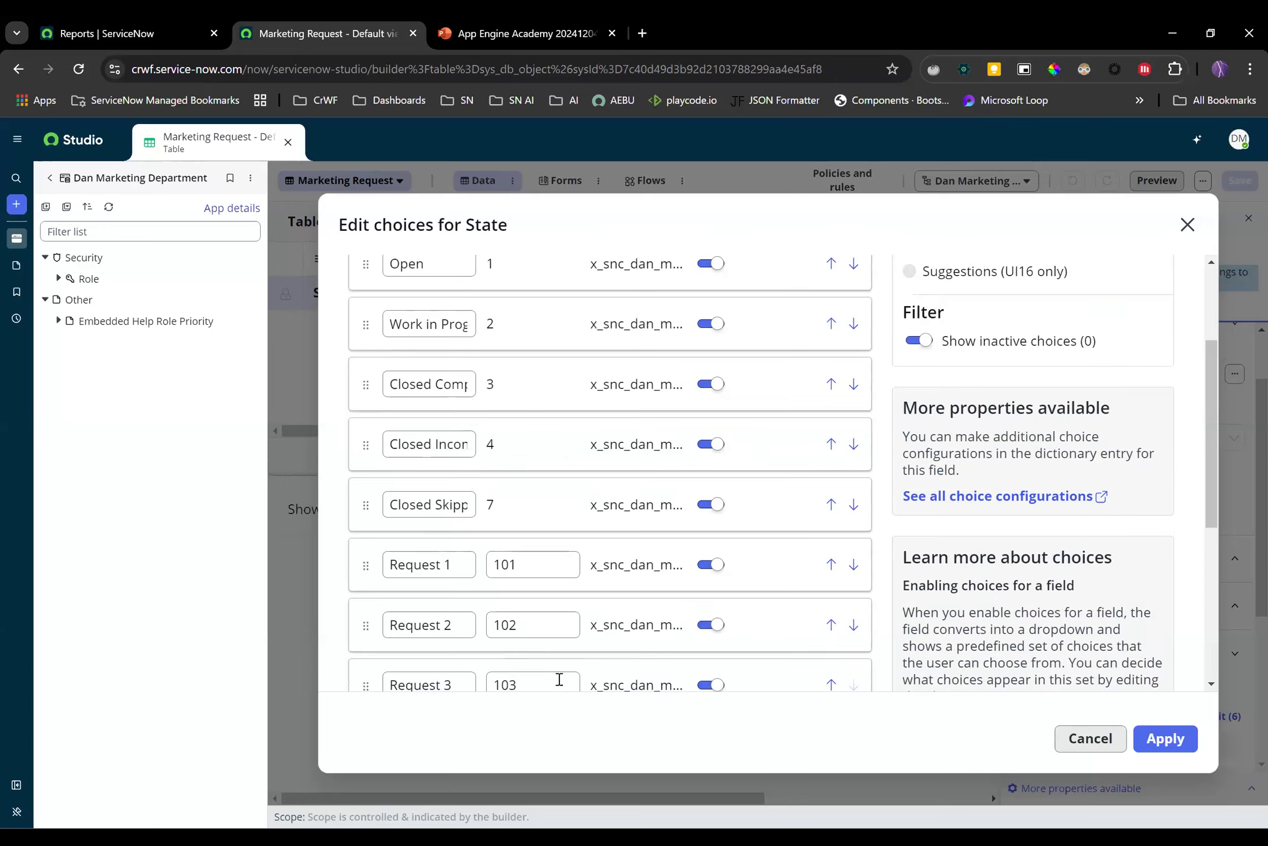
pyautogui.scroll(3, 1047, 524)
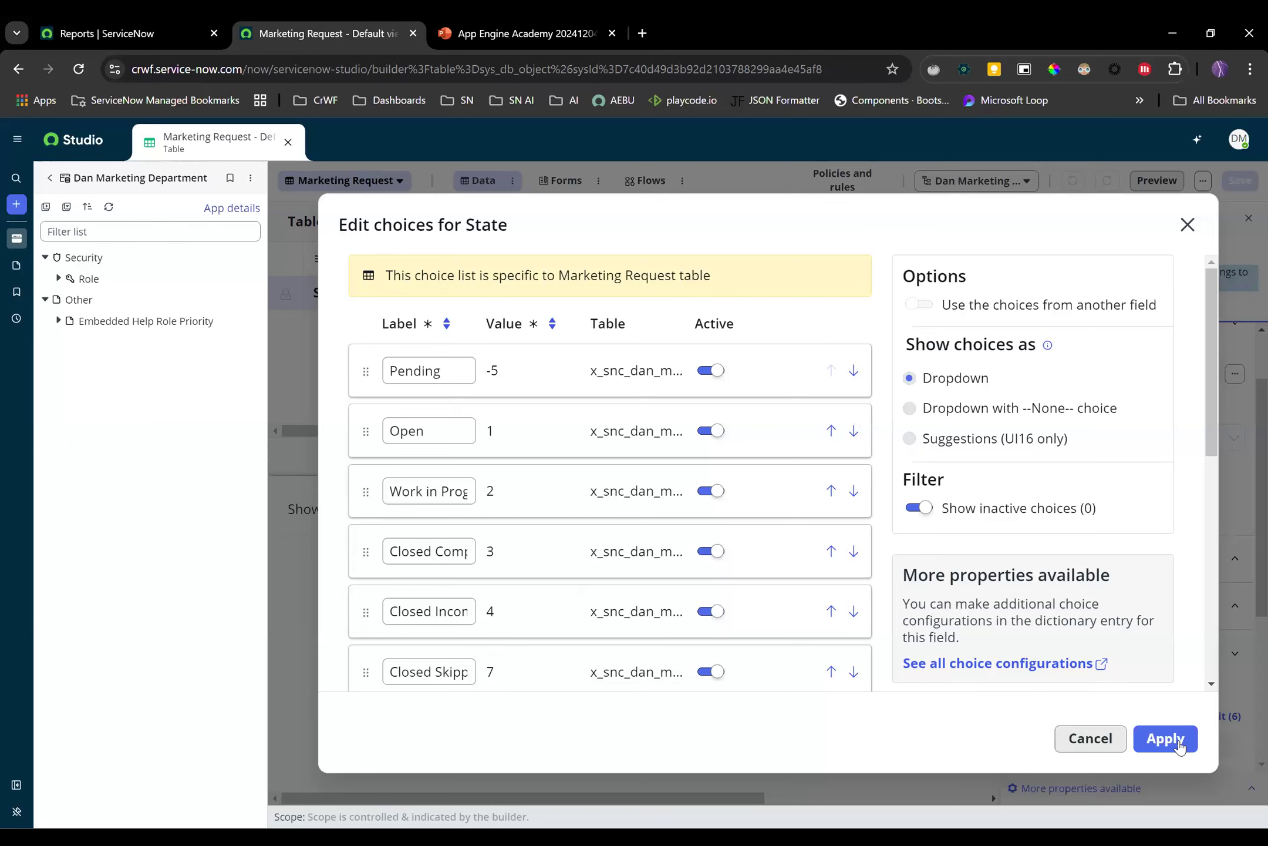
pyautogui.click(1176, 741)
# Confirm the State choice override and save the field changes to open the Marketing Request records spreadsheet
pyautogui.click(952, 581)
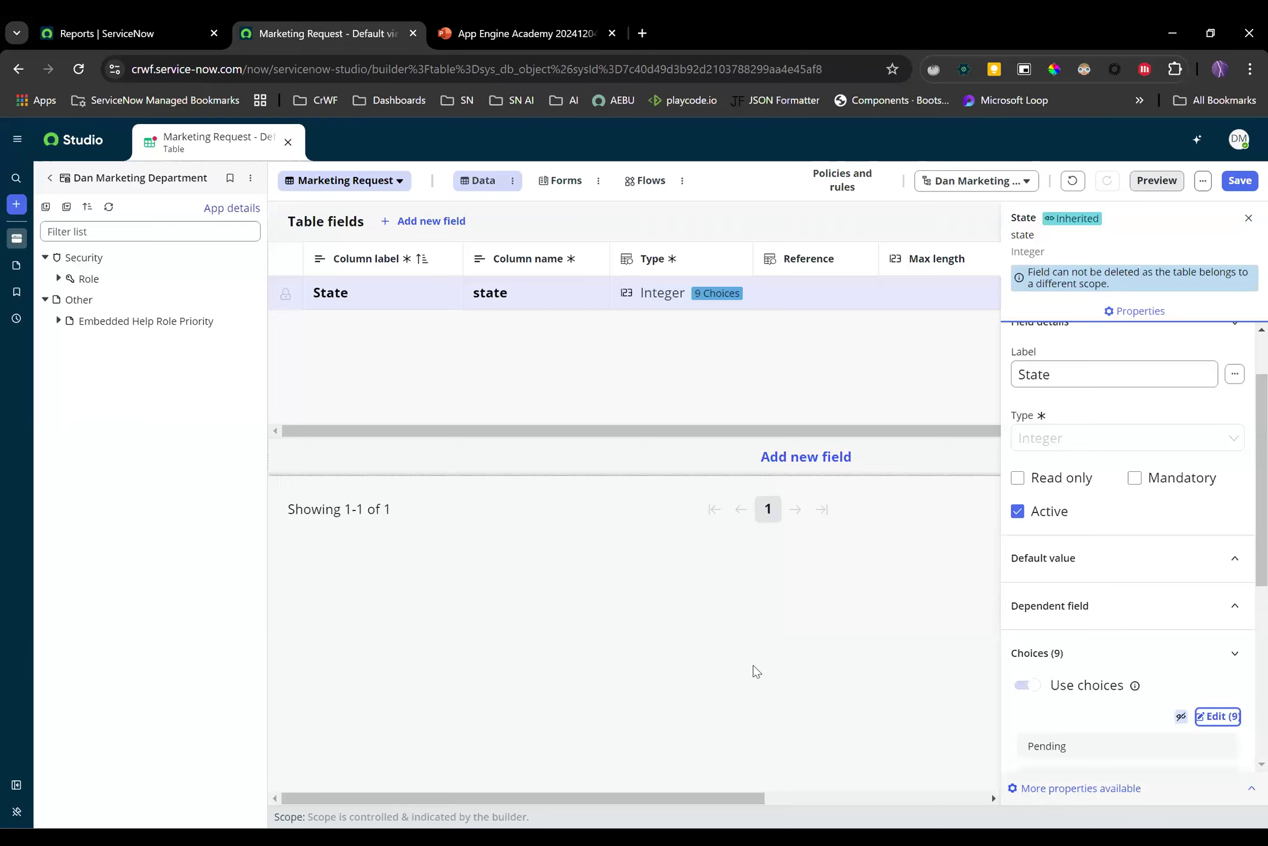
pyautogui.click(1248, 217)
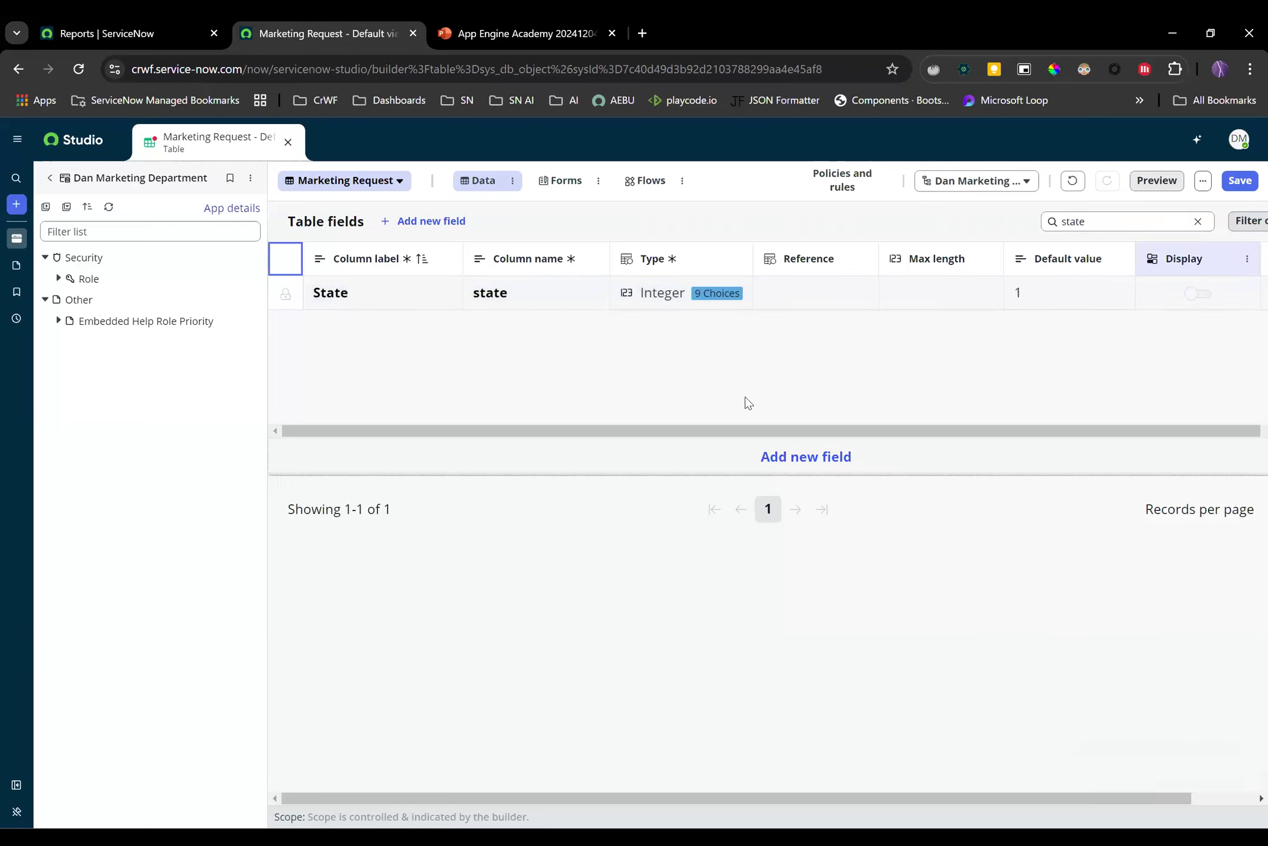
pyautogui.click(511, 184)
pyautogui.click(568, 226)
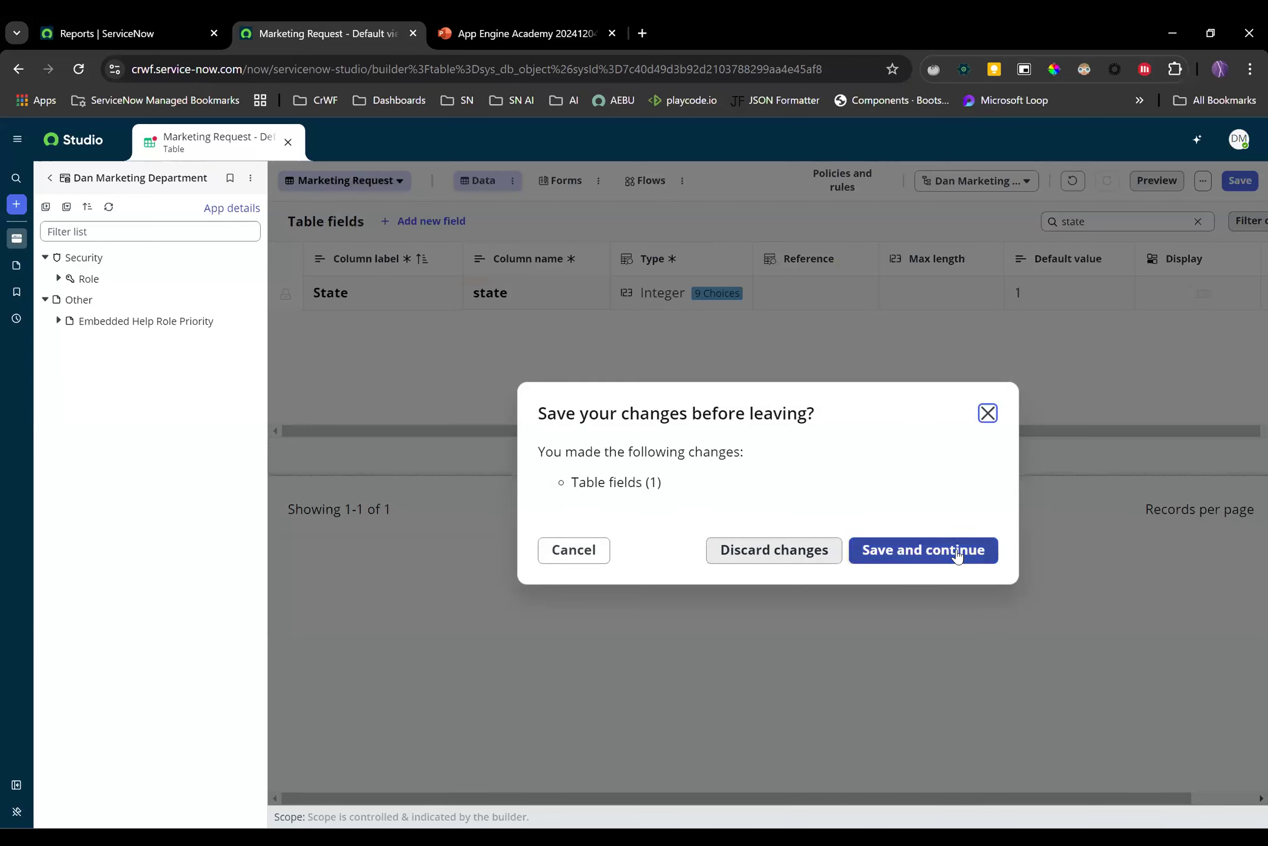
pyautogui.click(956, 552)
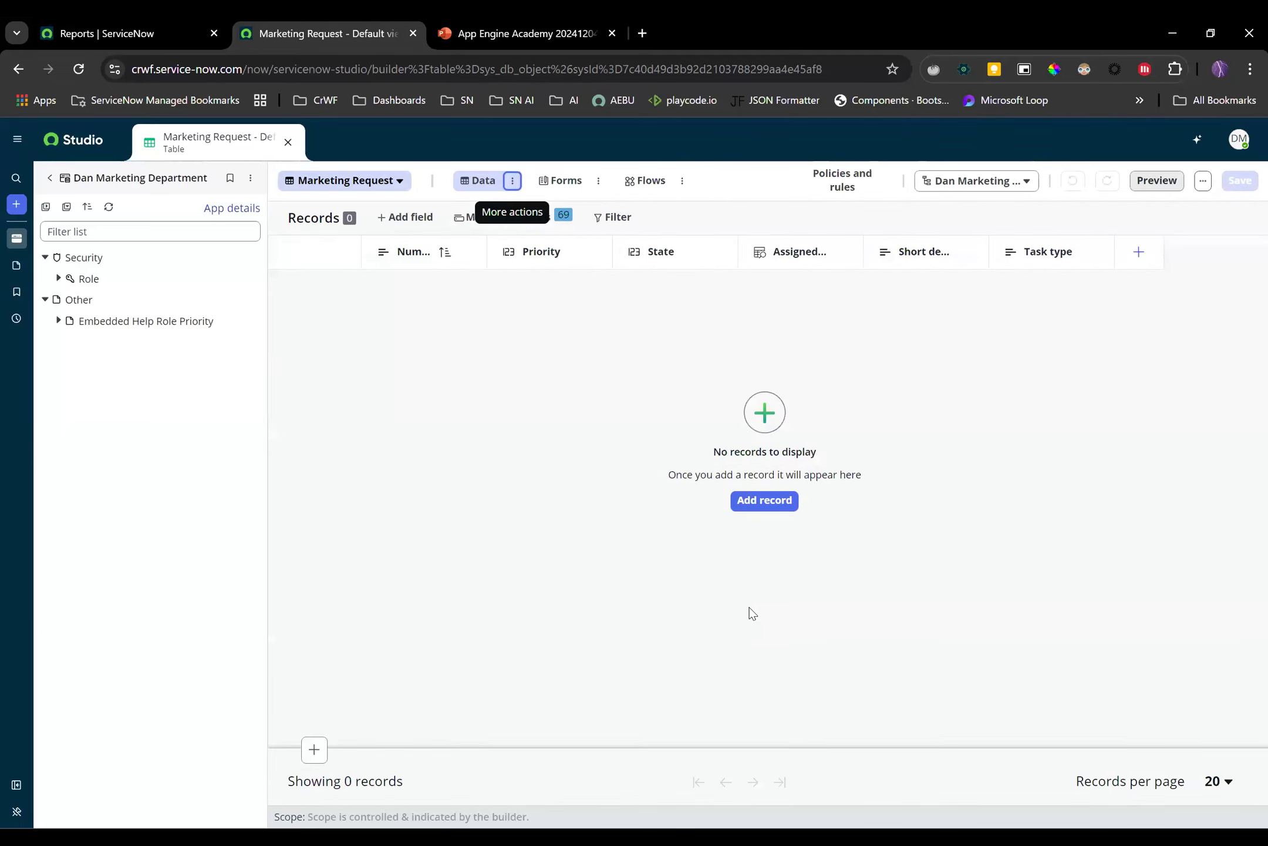
# Add and save a Marketing Request record with State Request 1 and Priority 1 - Critical
pyautogui.click(764, 500)
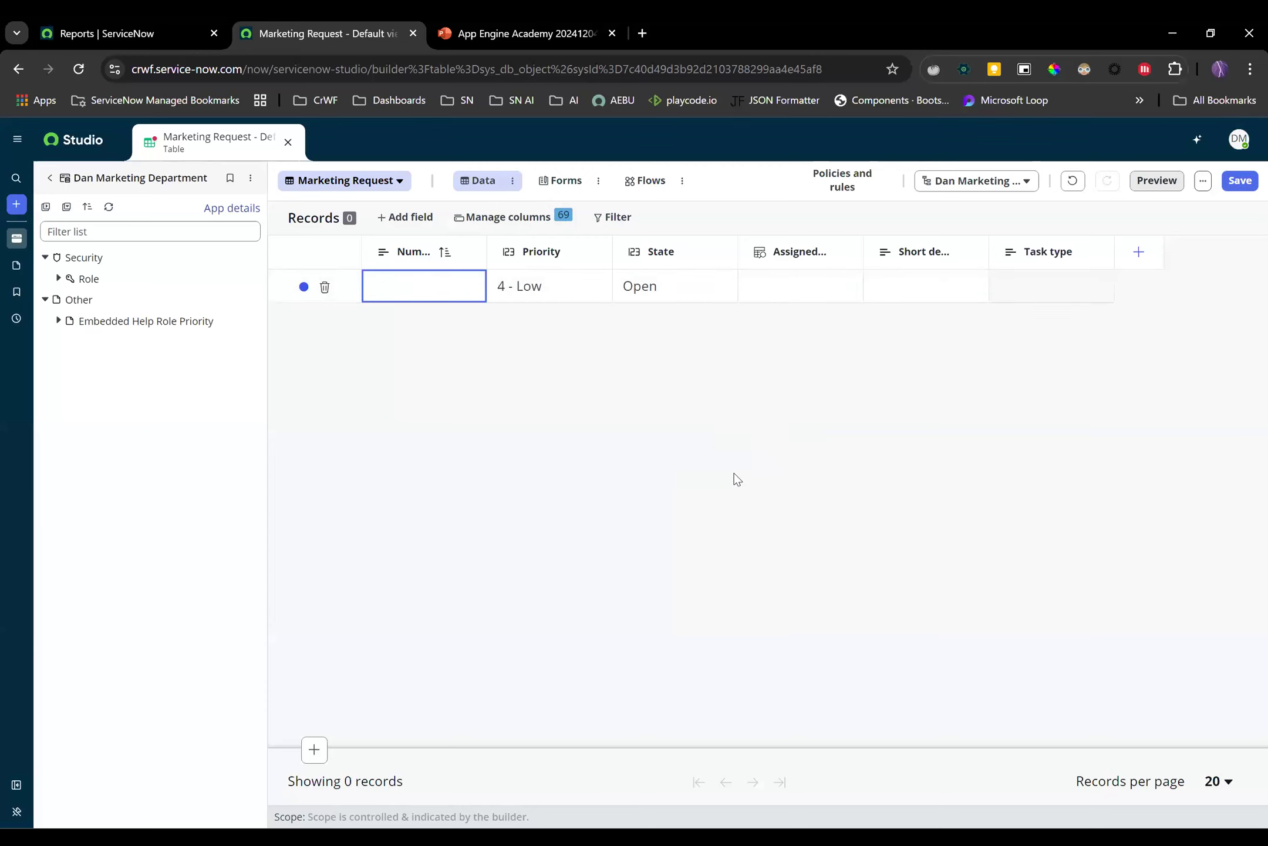
pyautogui.click(701, 291)
pyautogui.click(672, 286)
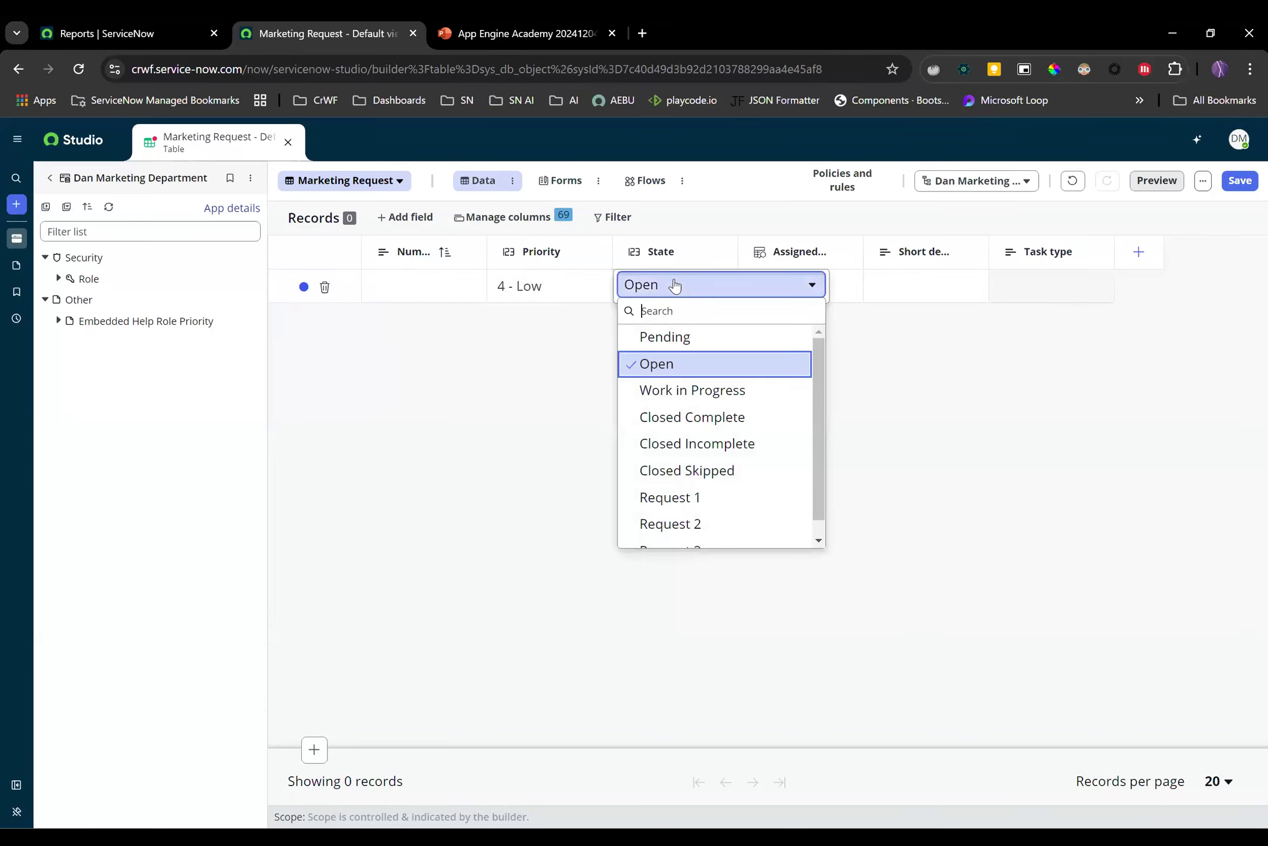
pyautogui.scroll(-1, 697, 440)
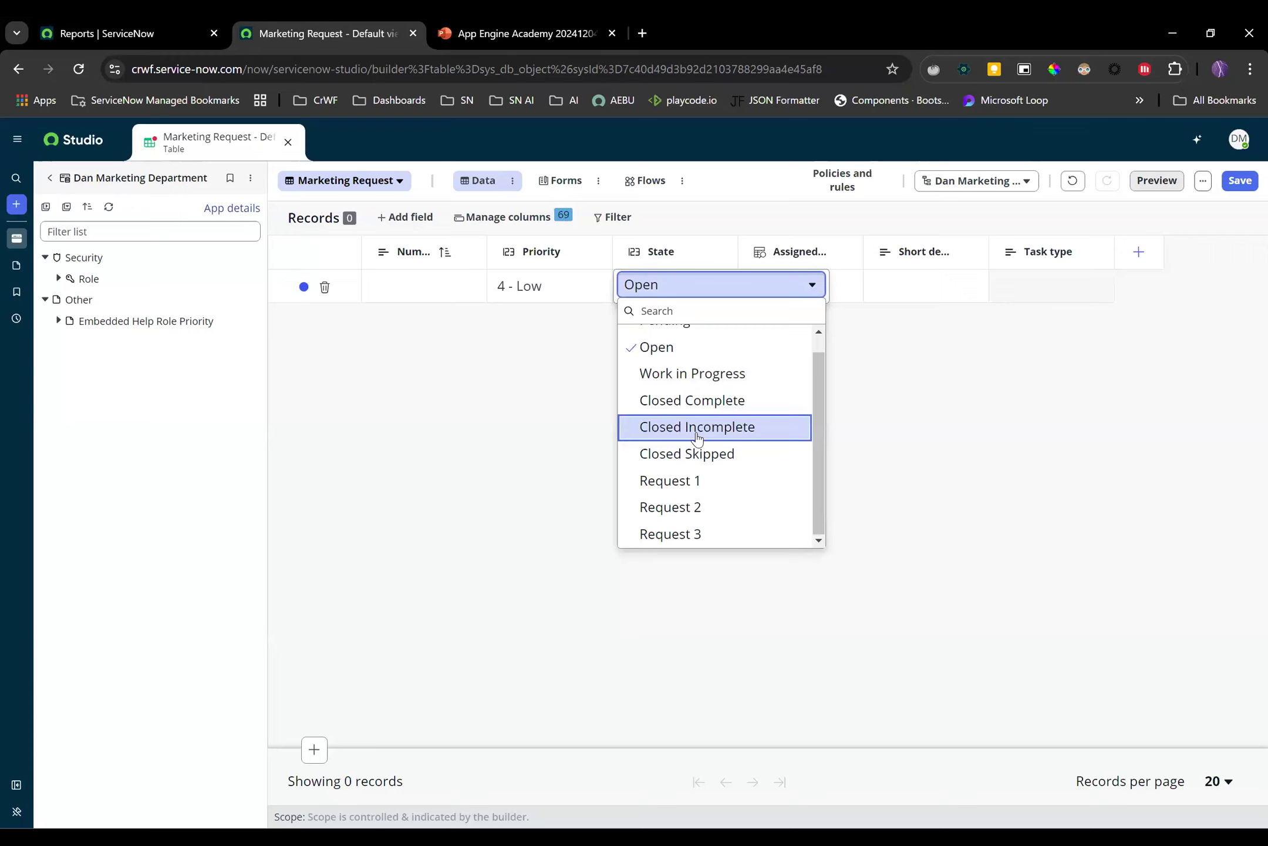
pyautogui.click(697, 482)
pyautogui.click(548, 294)
pyautogui.click(558, 291)
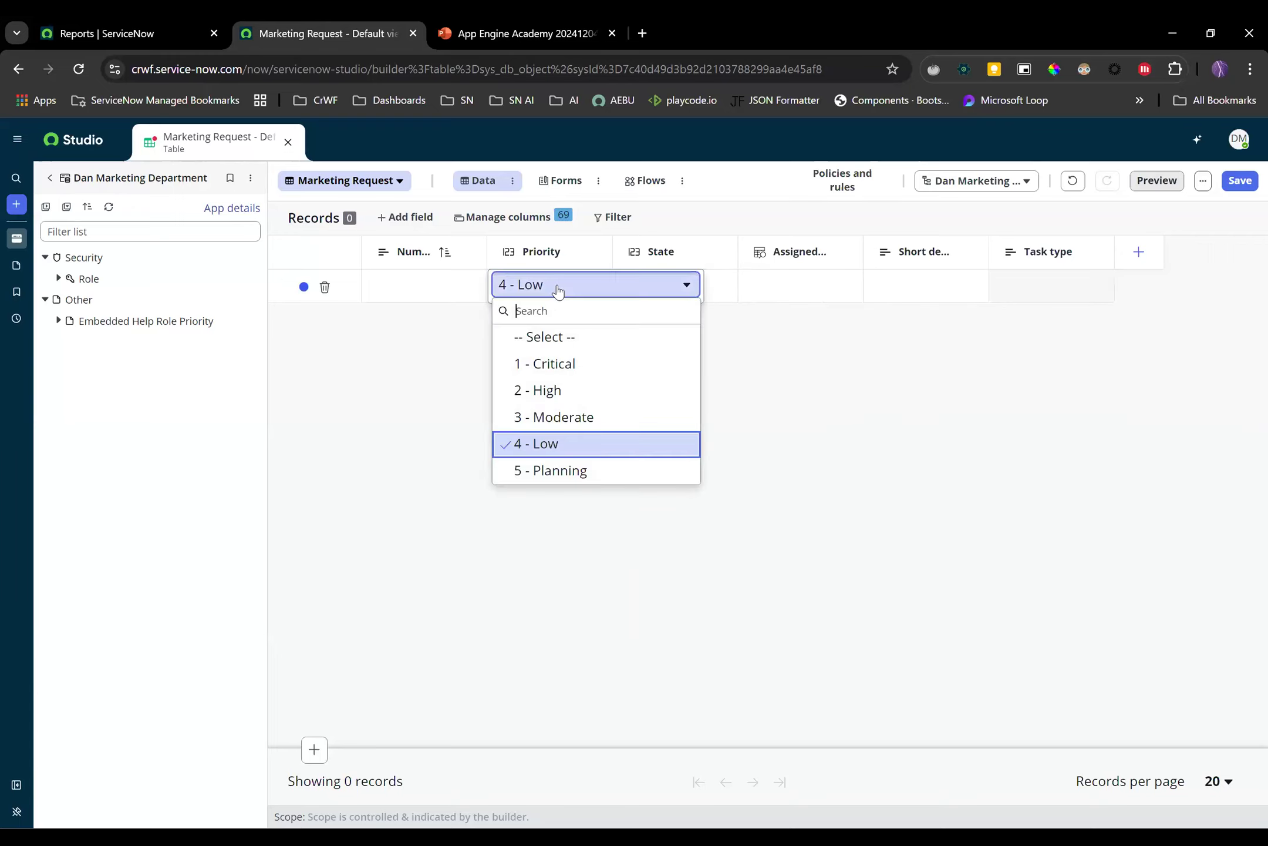
pyautogui.click(560, 363)
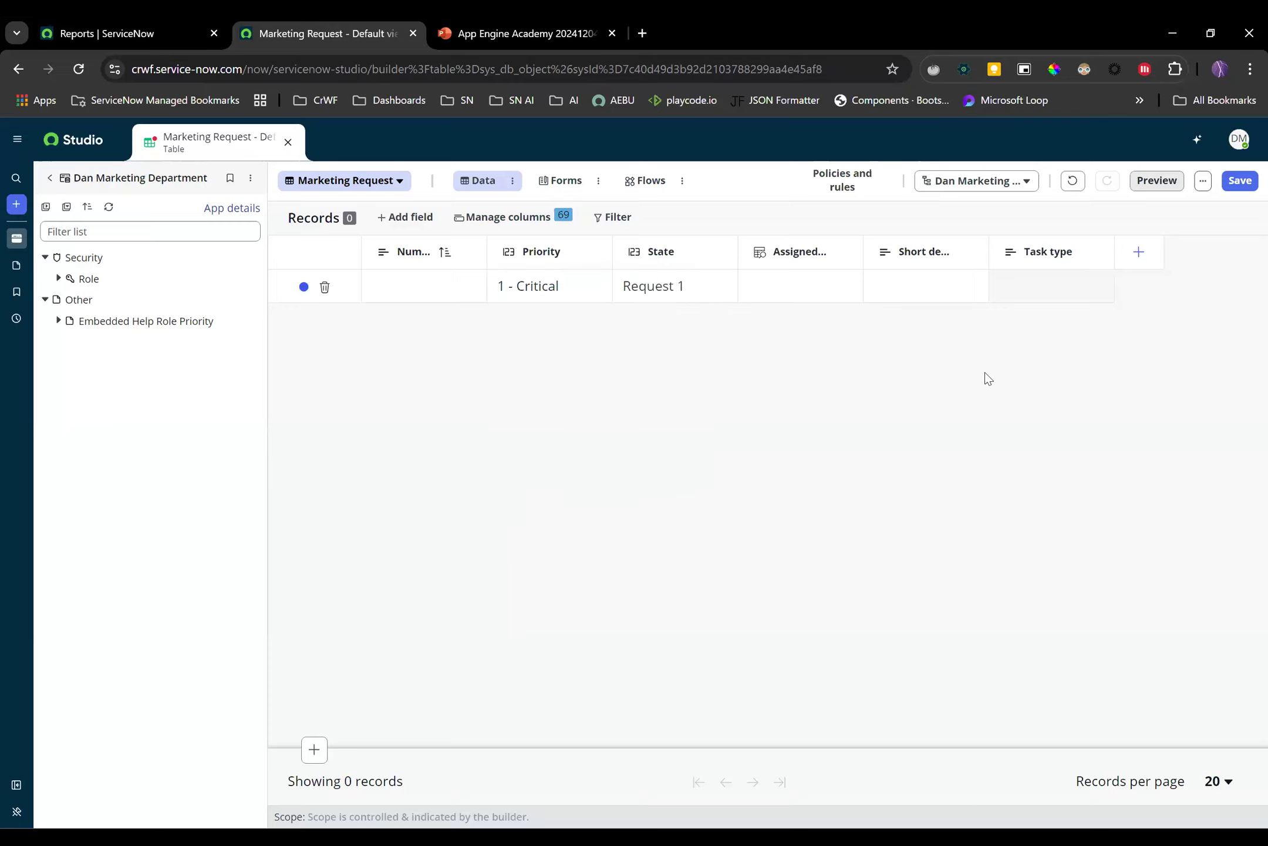
pyautogui.click(1239, 181)
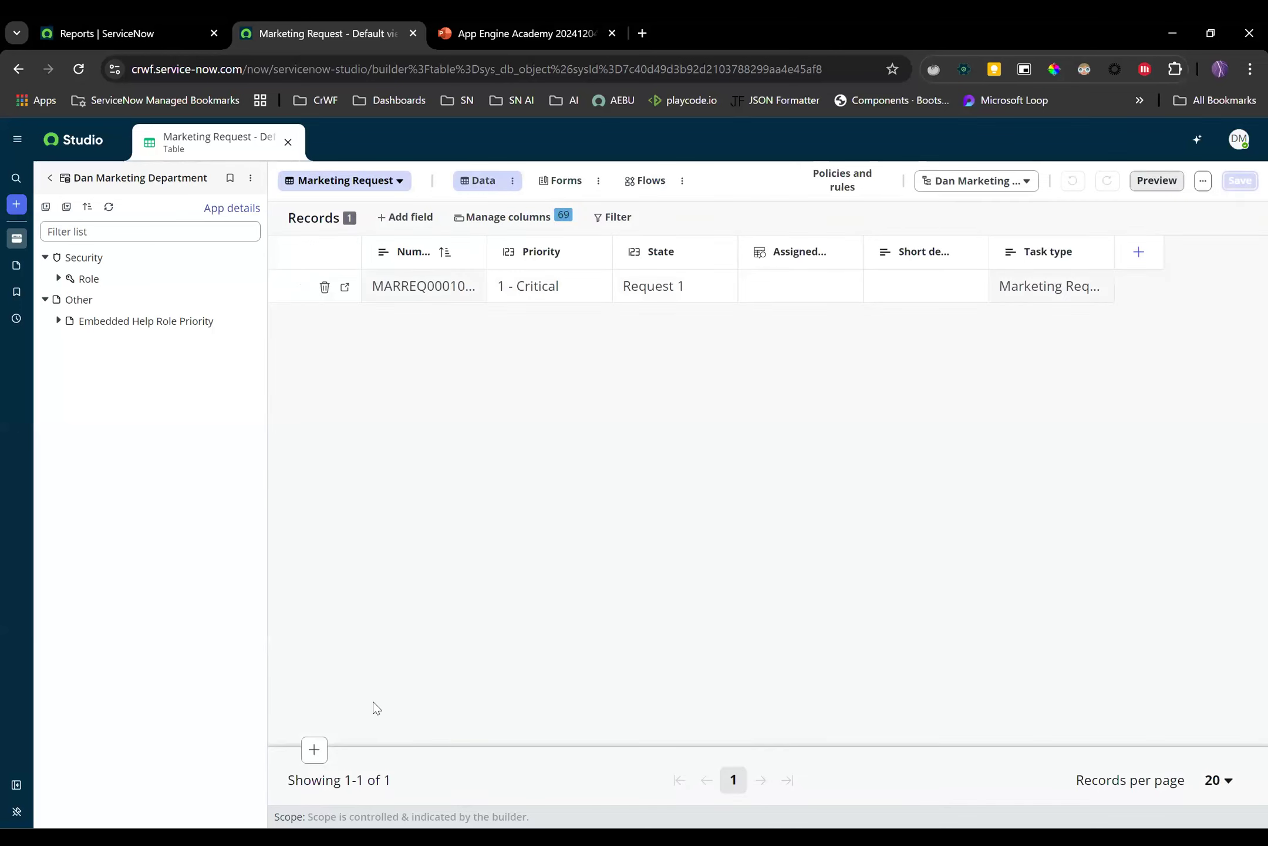
# Add and save a second record with Priority 2 - High and State Request 2
pyautogui.click(311, 751)
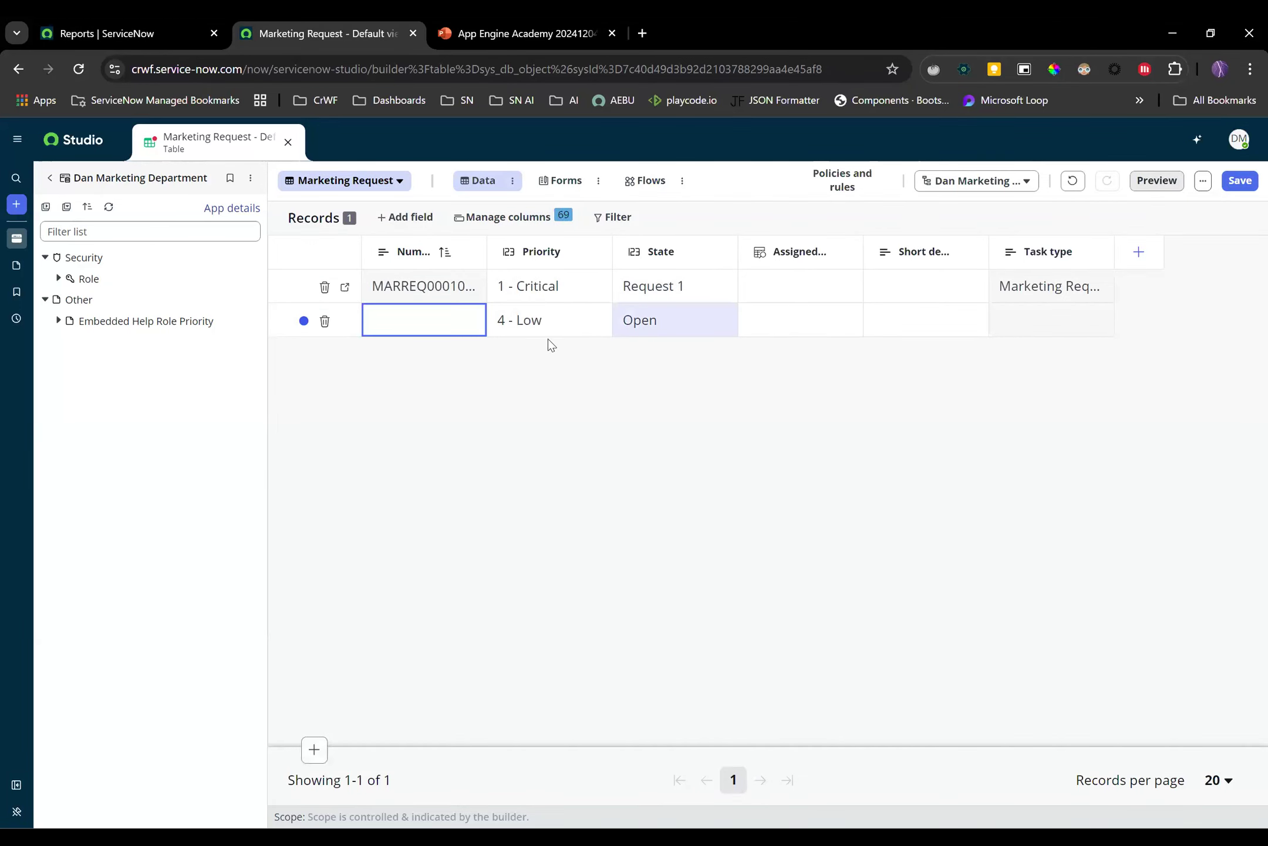
pyautogui.click(551, 329)
pyautogui.click(548, 326)
pyautogui.click(549, 322)
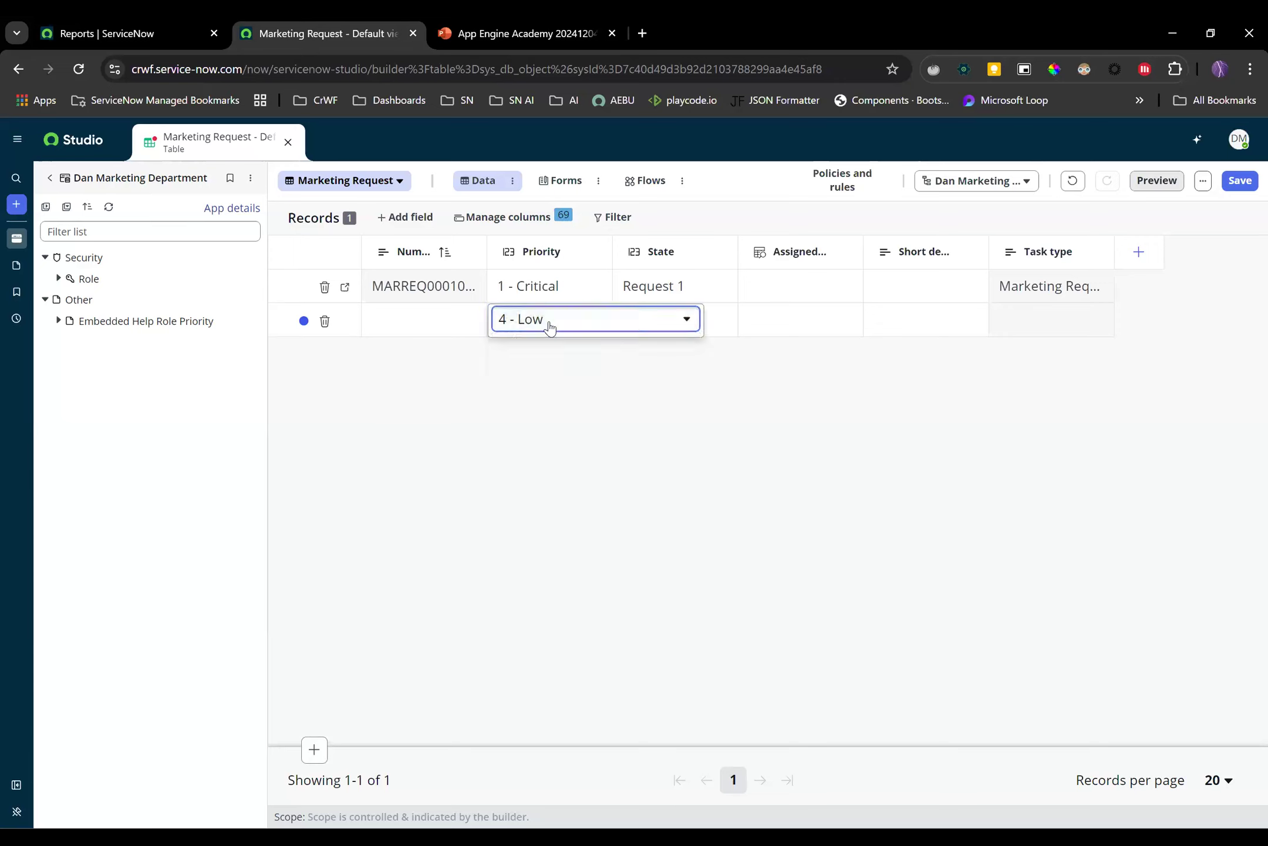
pyautogui.click(549, 324)
pyautogui.click(569, 425)
pyautogui.click(701, 315)
pyautogui.click(696, 326)
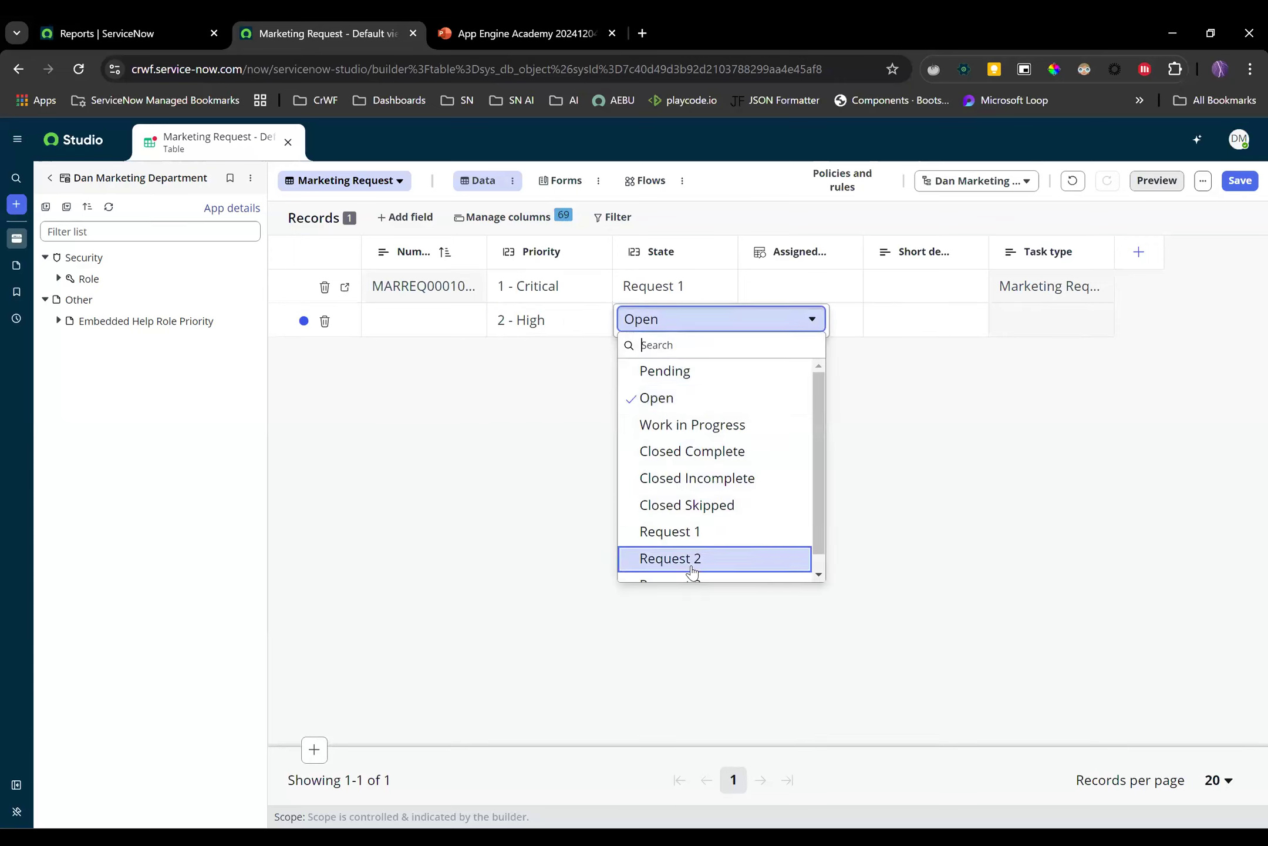
pyautogui.click(745, 555)
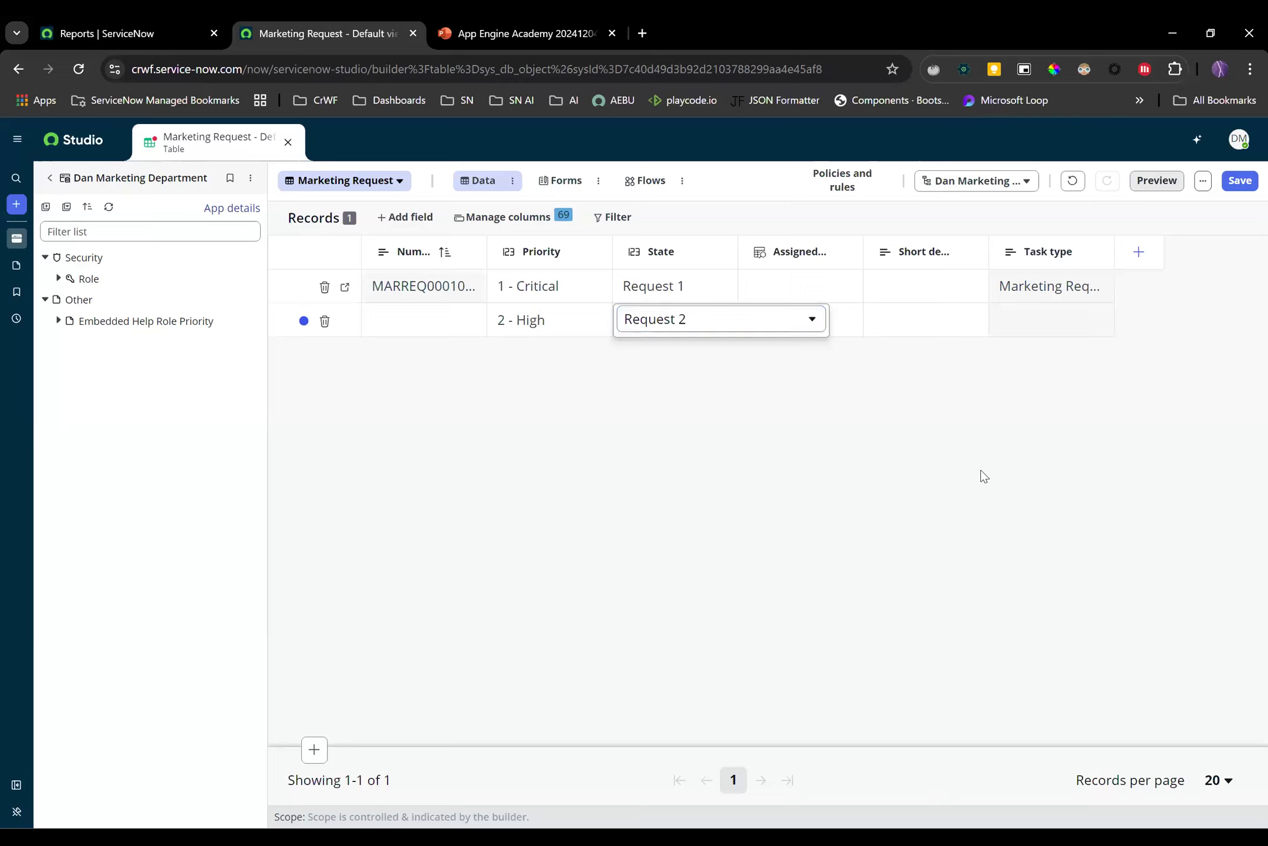
pyautogui.click(1240, 181)
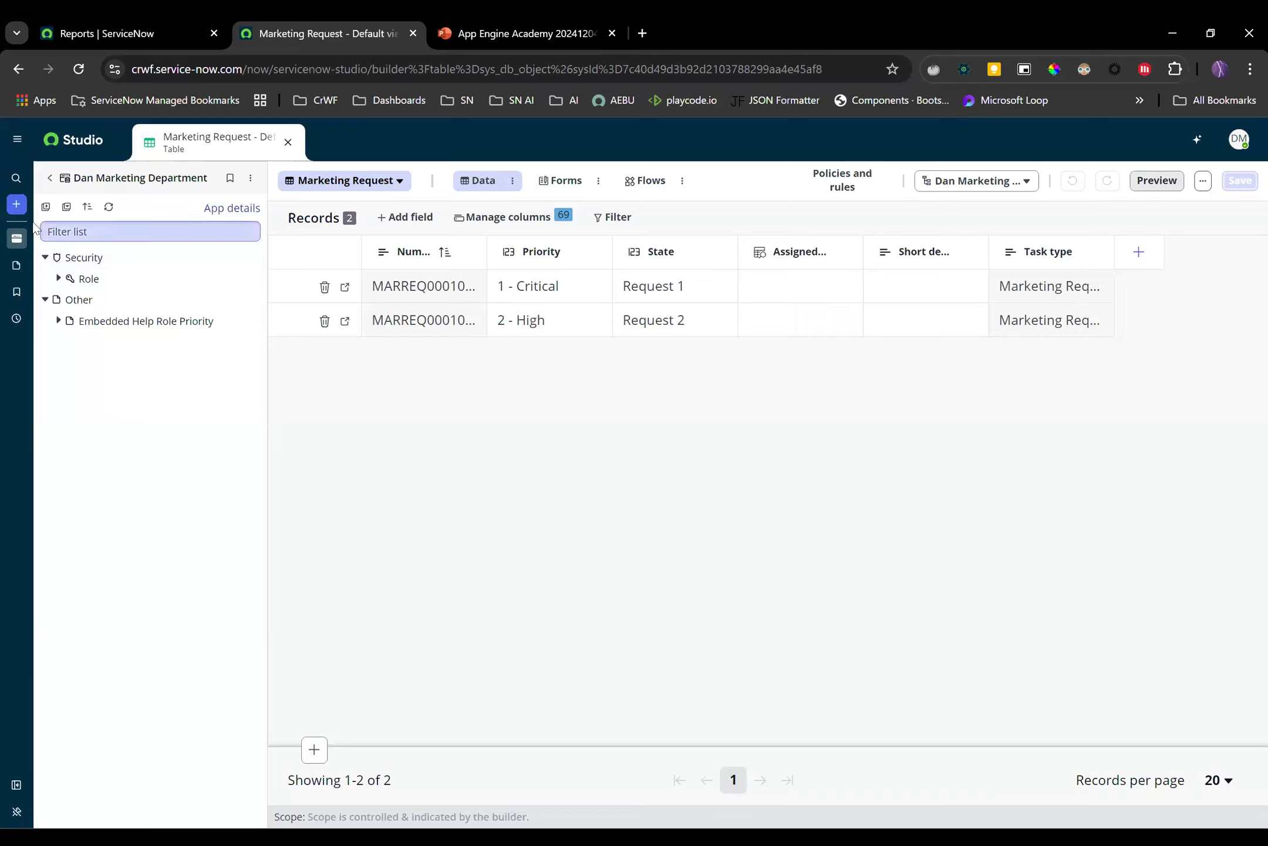
# Start a new Table file in the Dan Marketing Department app from + Create > File
pyautogui.click(17, 208)
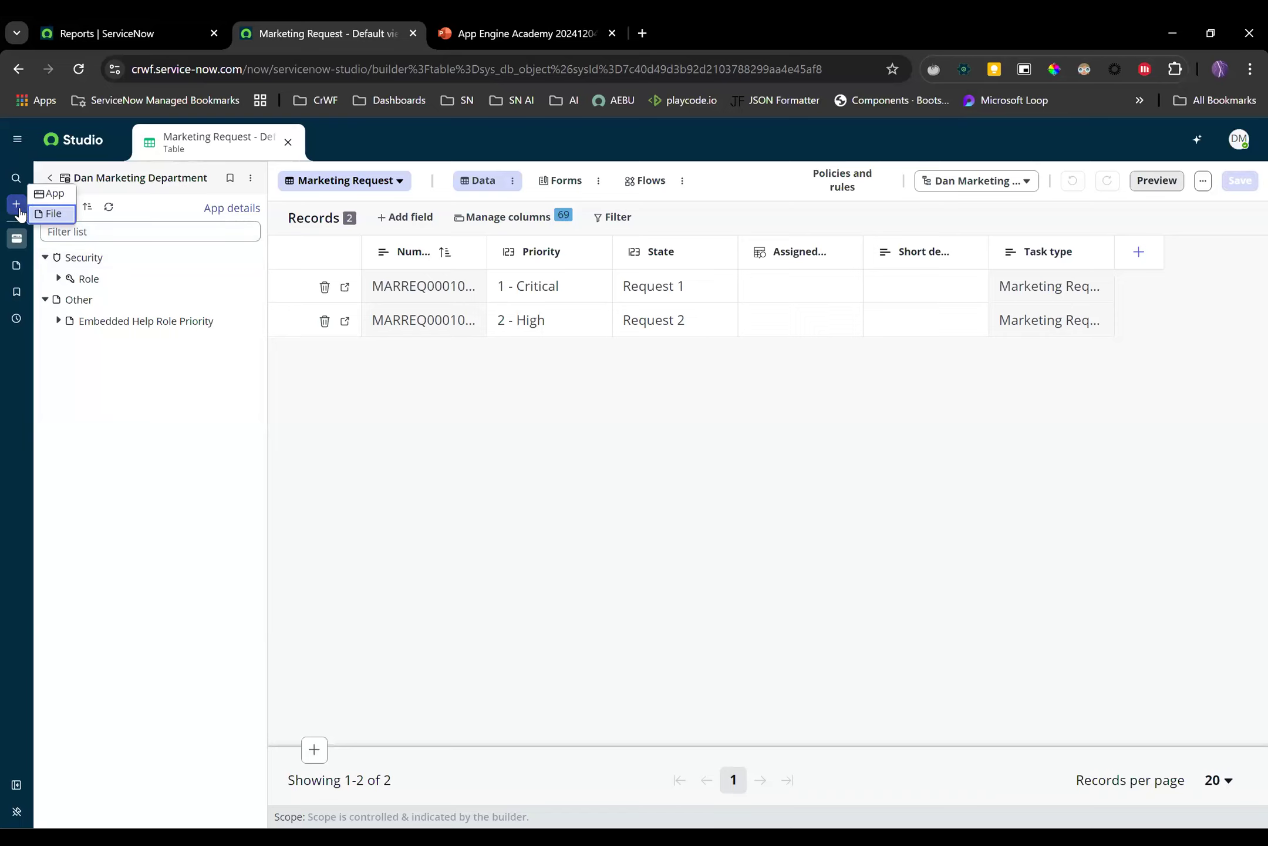
pyautogui.click(62, 219)
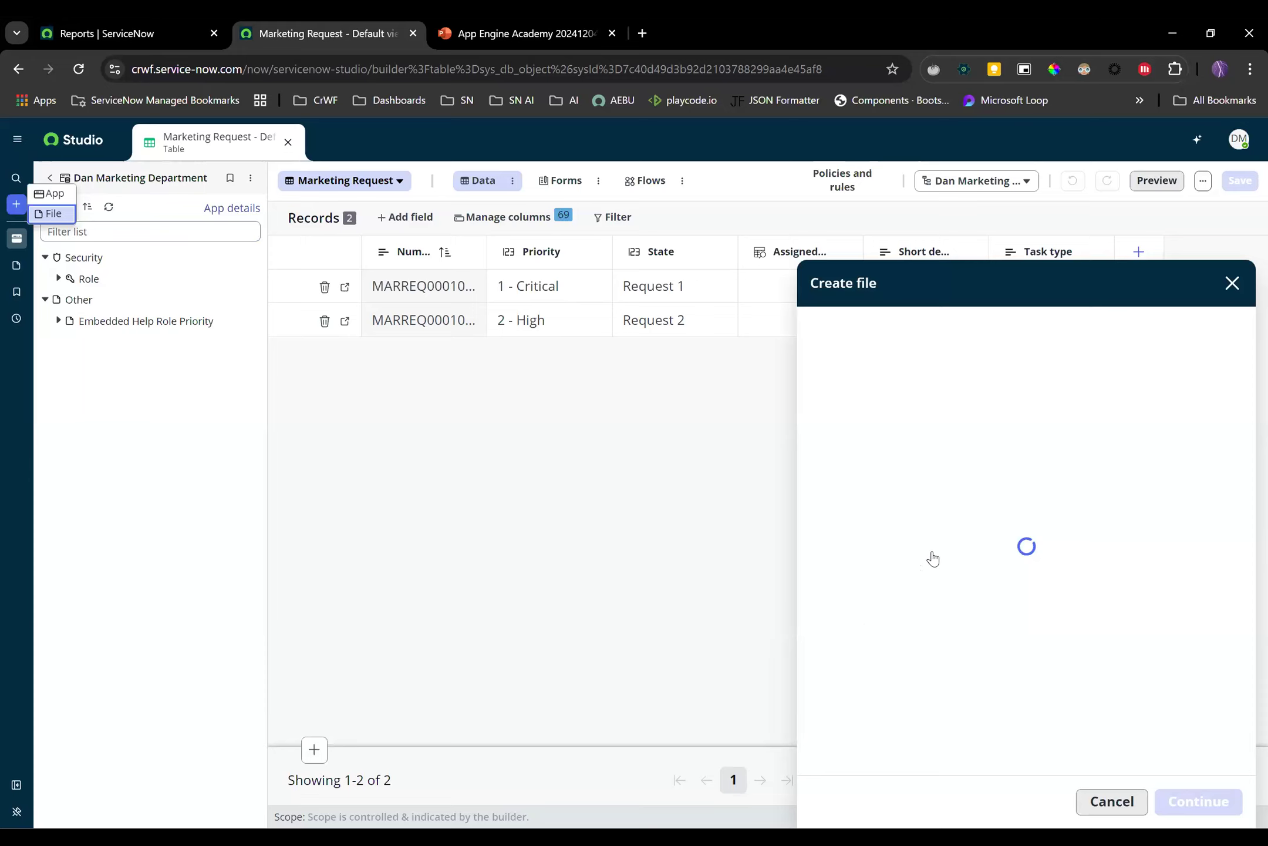
pyautogui.click(1091, 575)
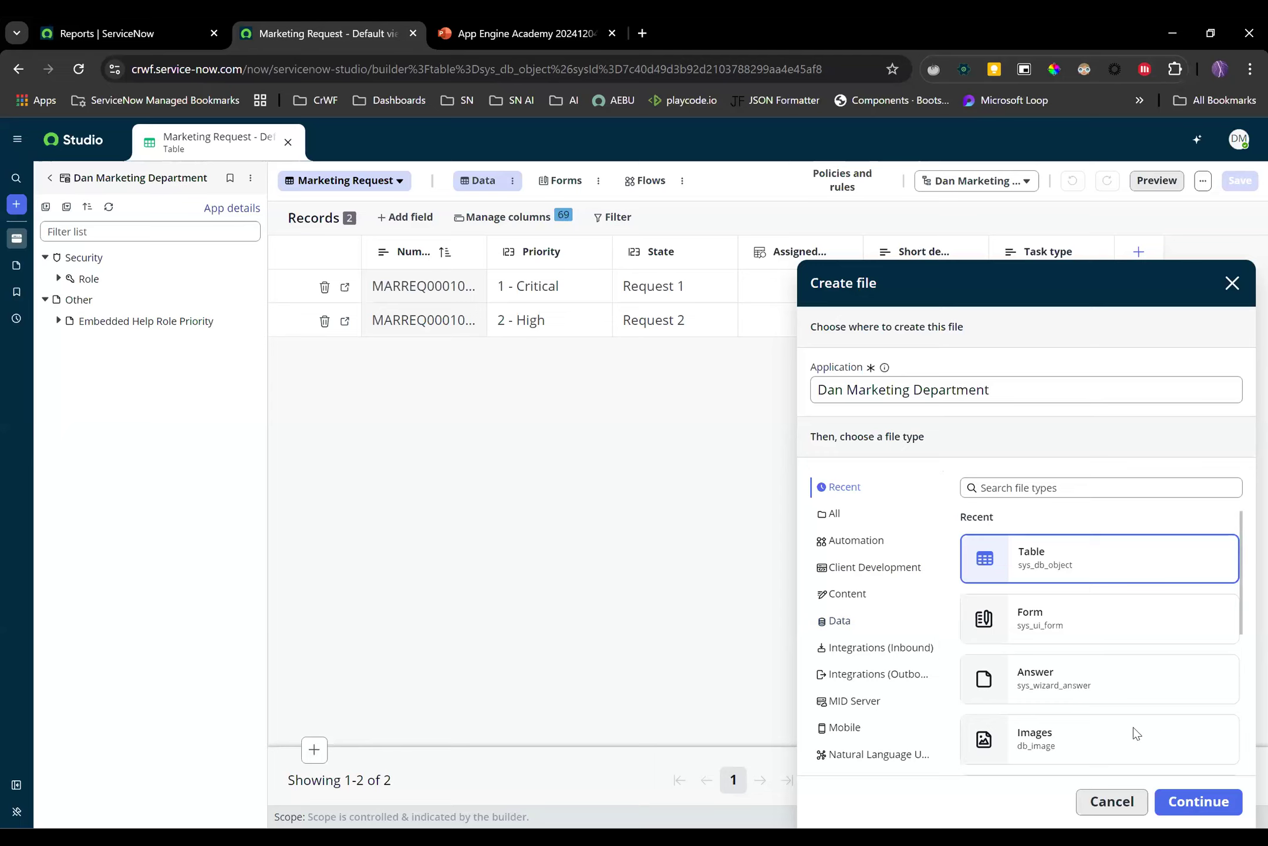
pyautogui.click(1183, 811)
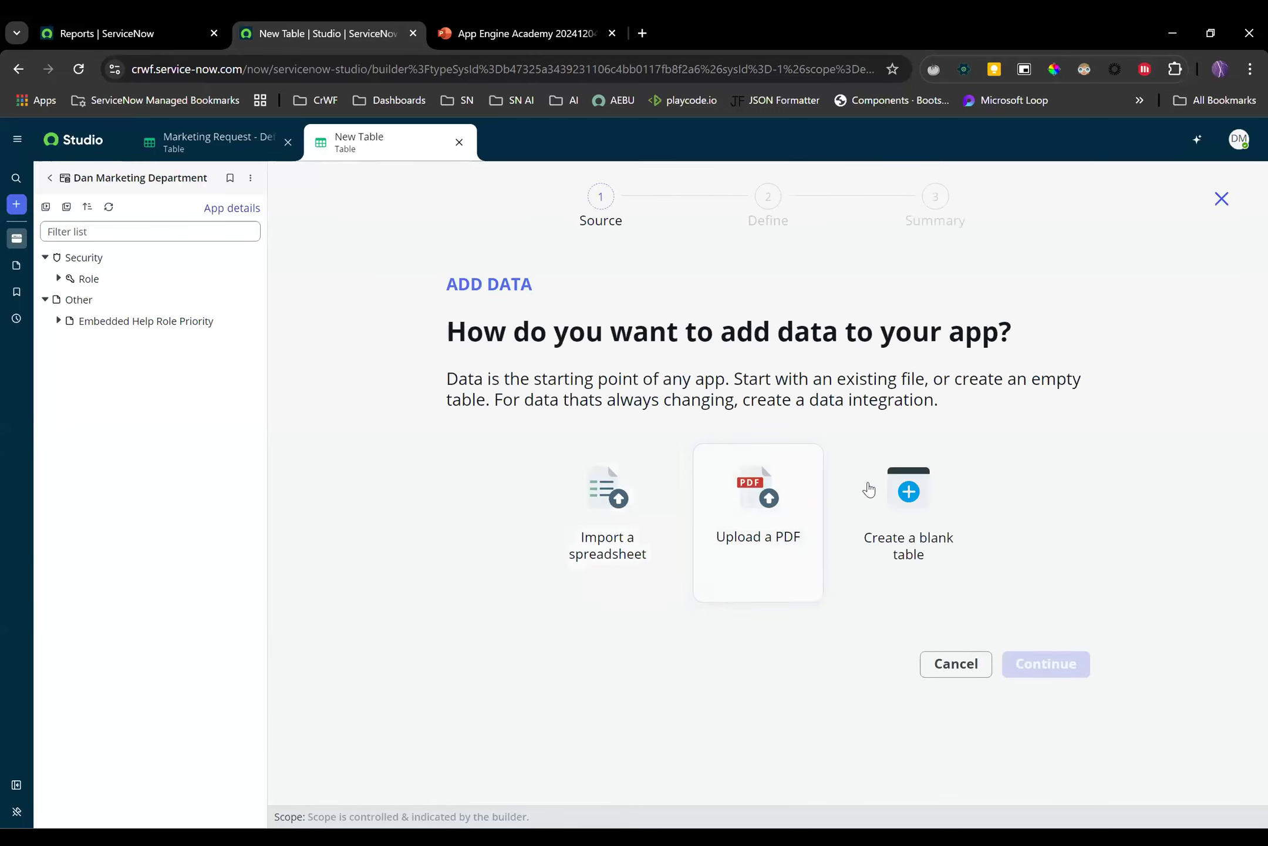
# Create a blank table that extends the Marketing Task parent table
pyautogui.click(901, 488)
pyautogui.click(1037, 667)
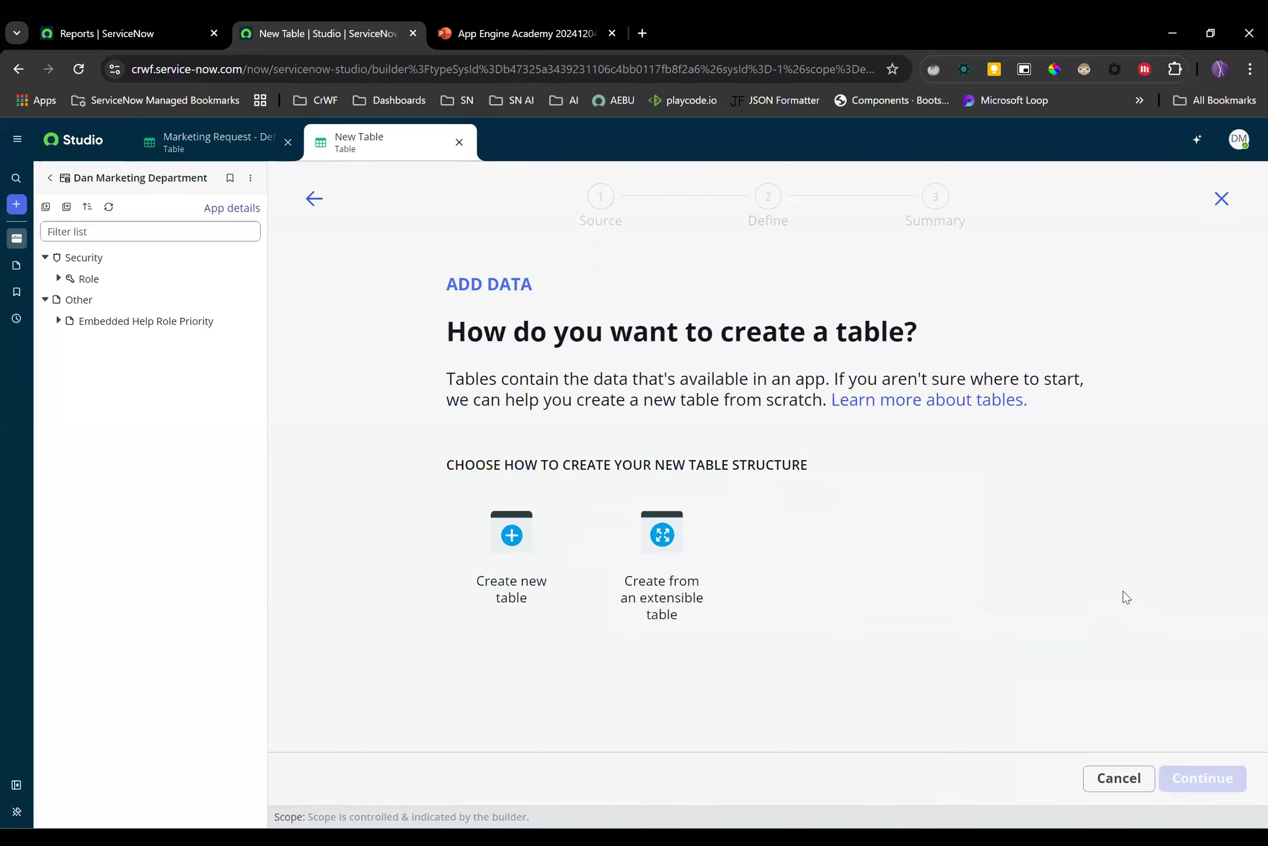
pyautogui.click(664, 552)
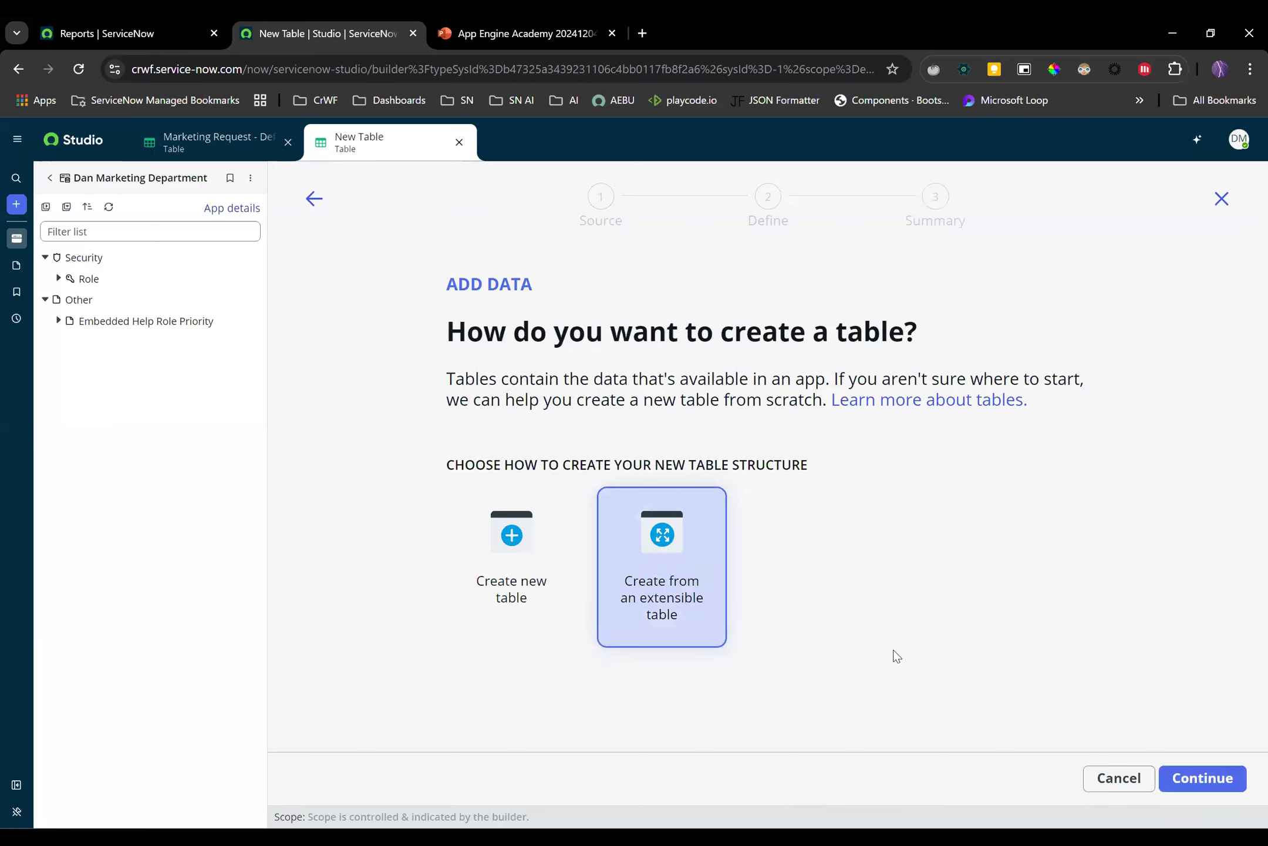
pyautogui.click(1209, 785)
pyautogui.click(763, 496)
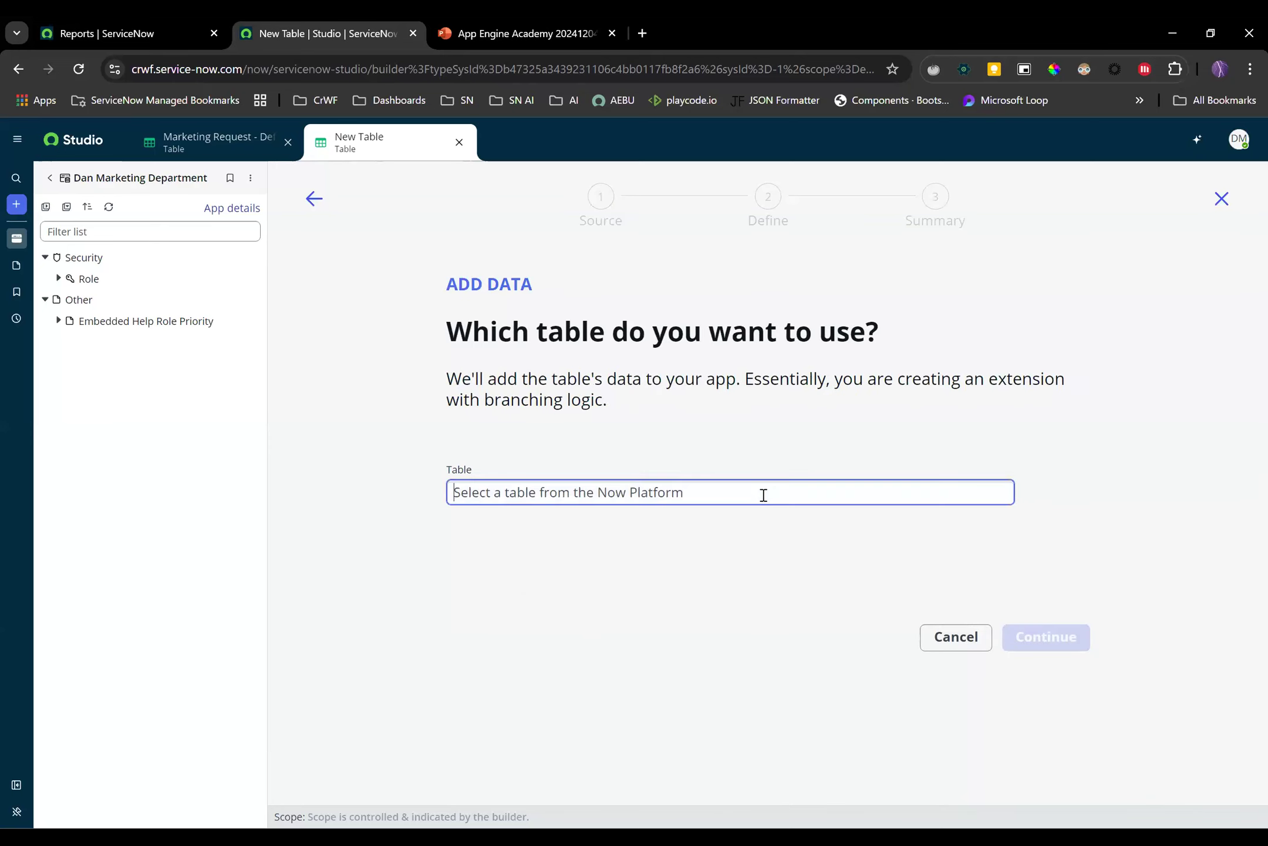
pyautogui.click(617, 551)
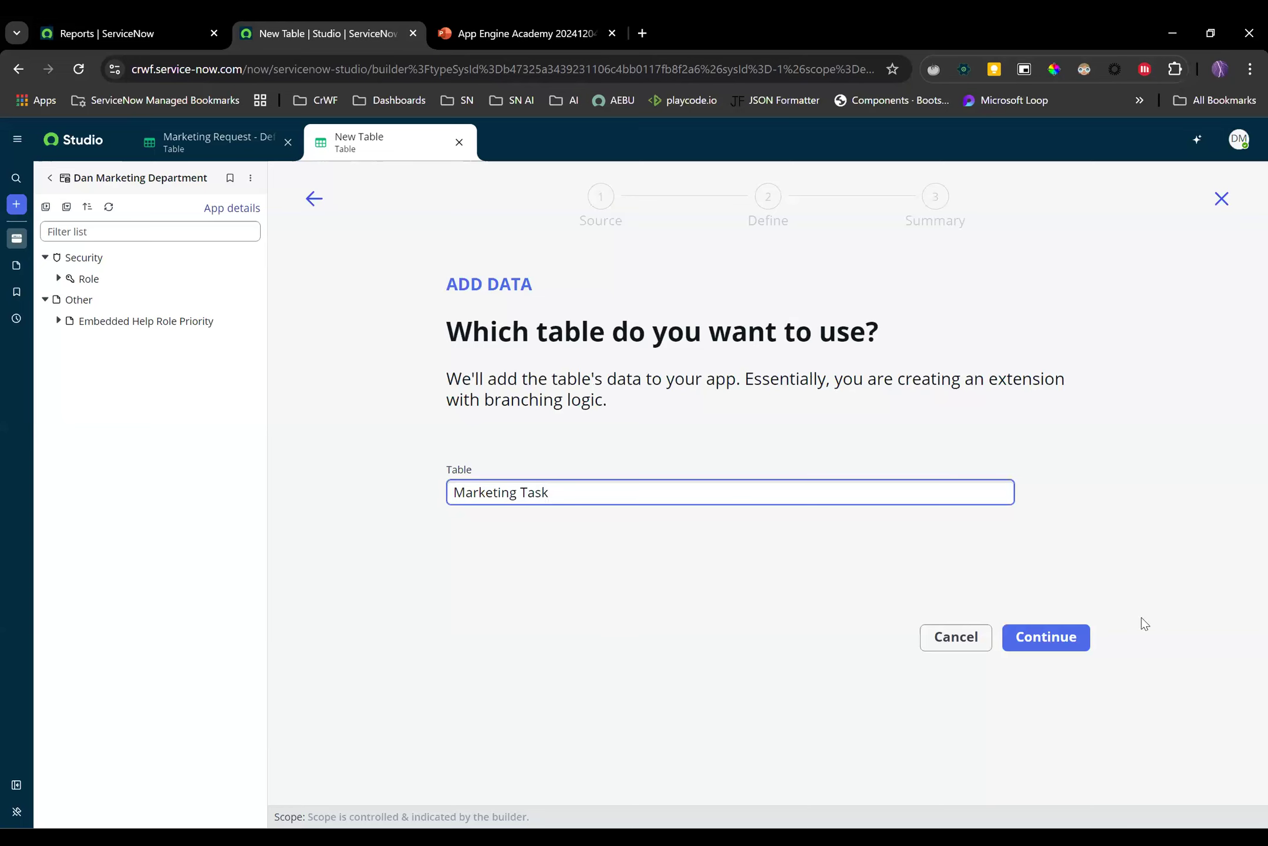
pyautogui.click(1047, 636)
# Label the table Marketing Inquiry and enable auto-numbering with prefix MARINQ
pyautogui.click(556, 515)
pyautogui.write('Mark')
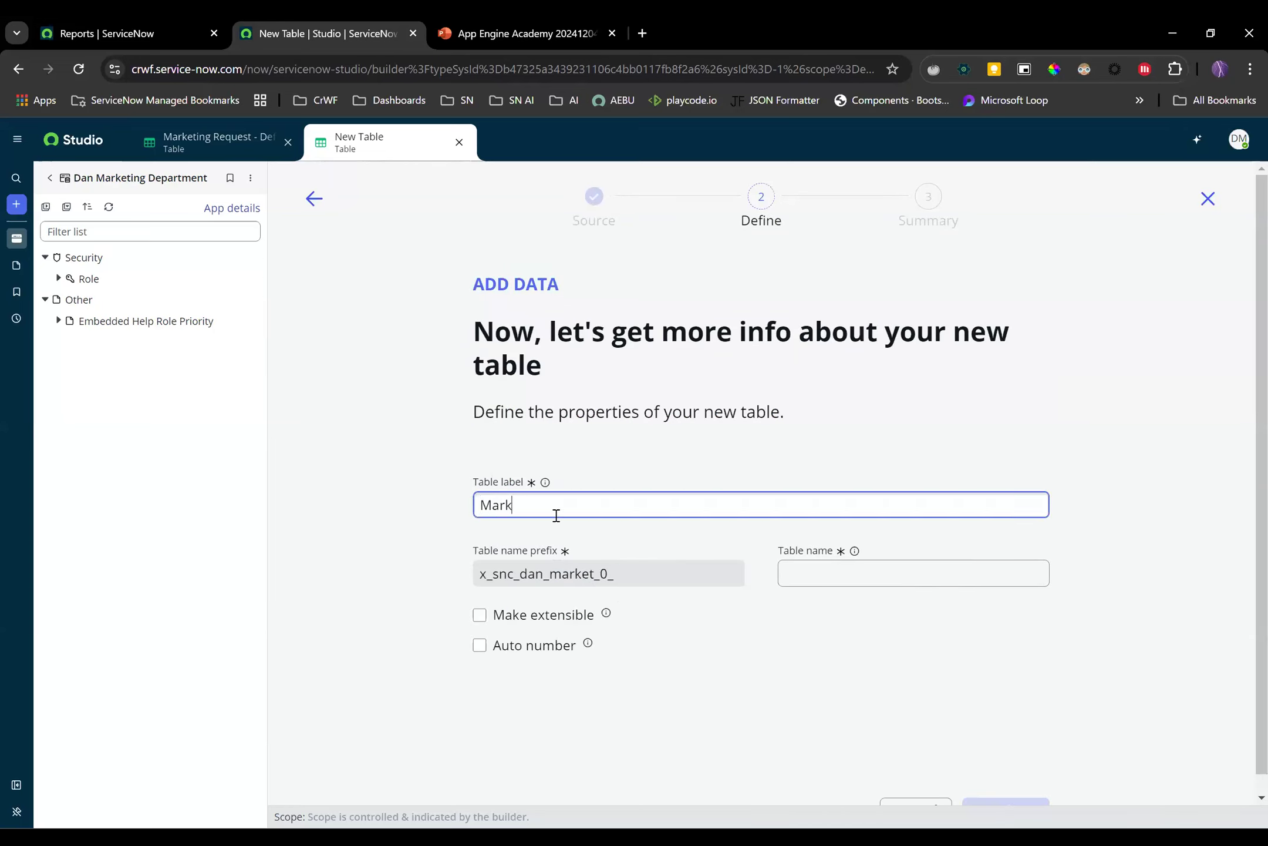
pyautogui.write('eting Inquiry')
pyautogui.click(566, 674)
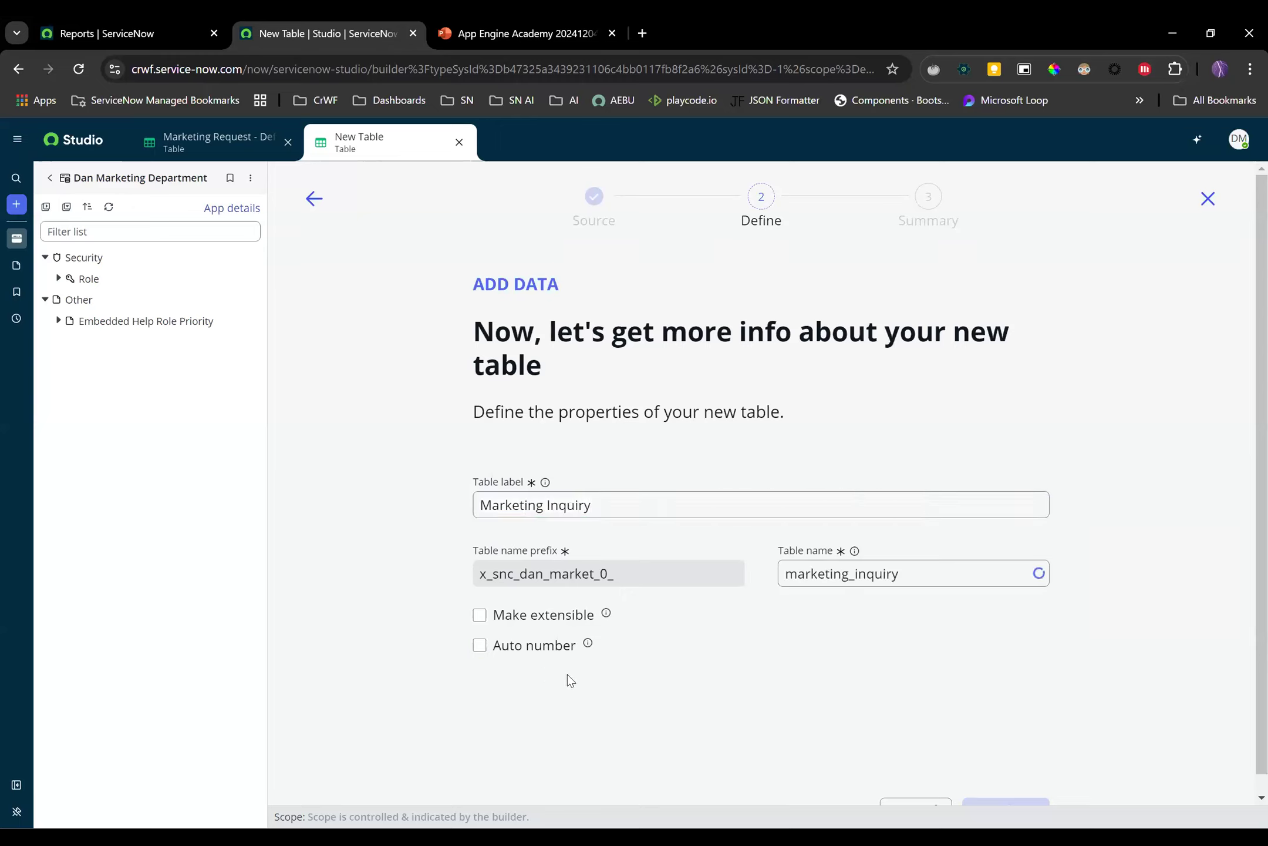
pyautogui.click(480, 645)
pyautogui.click(558, 713)
pyautogui.write('INQ')
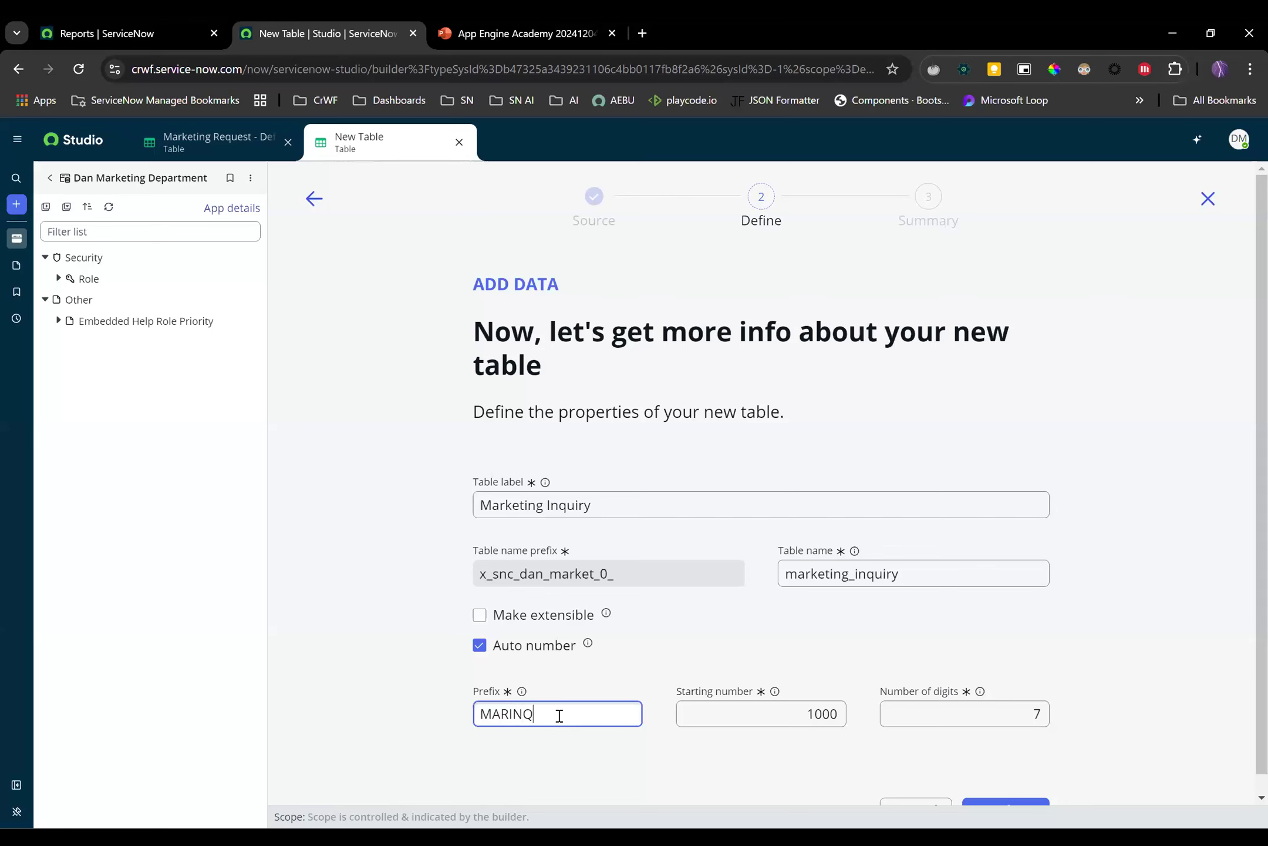
pyautogui.click(1043, 687)
pyautogui.scroll(-1, 1057, 705)
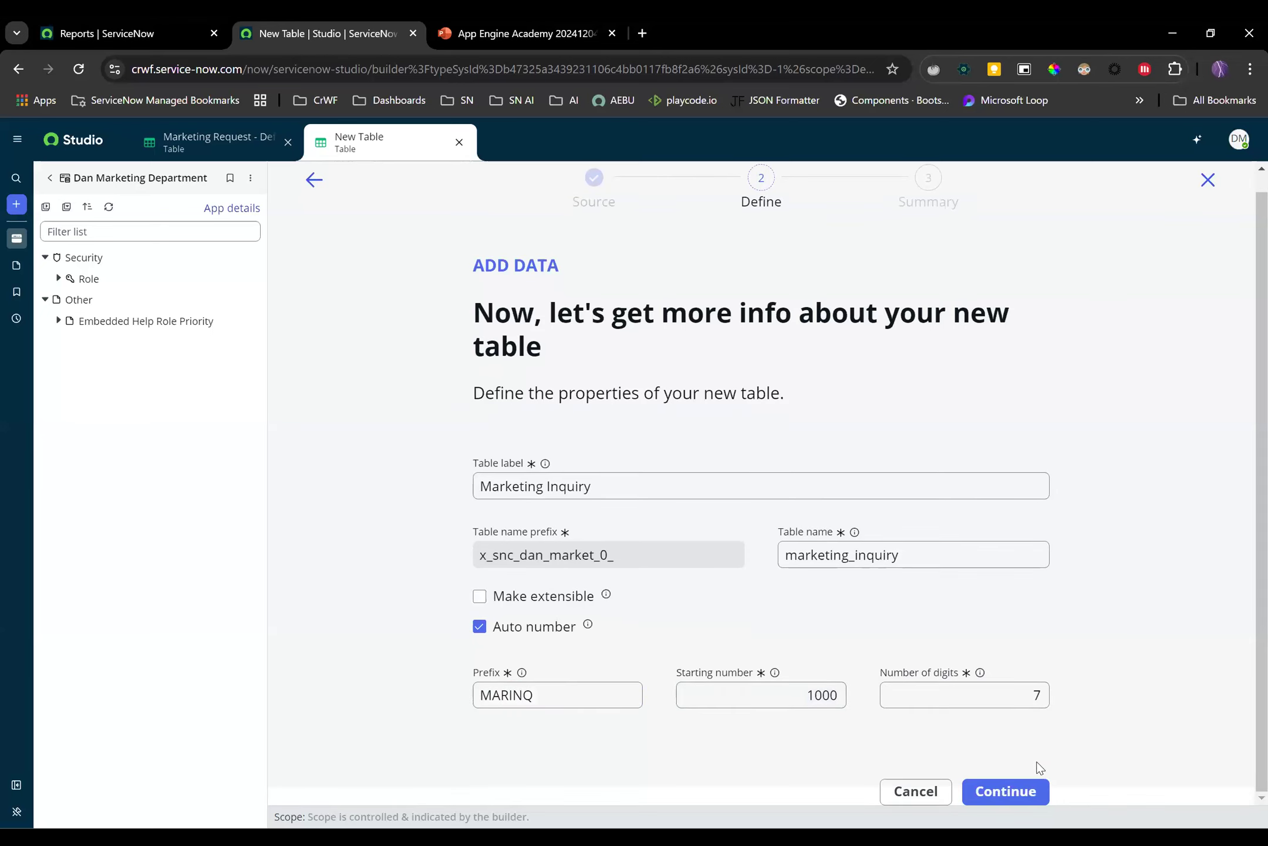
pyautogui.click(1008, 796)
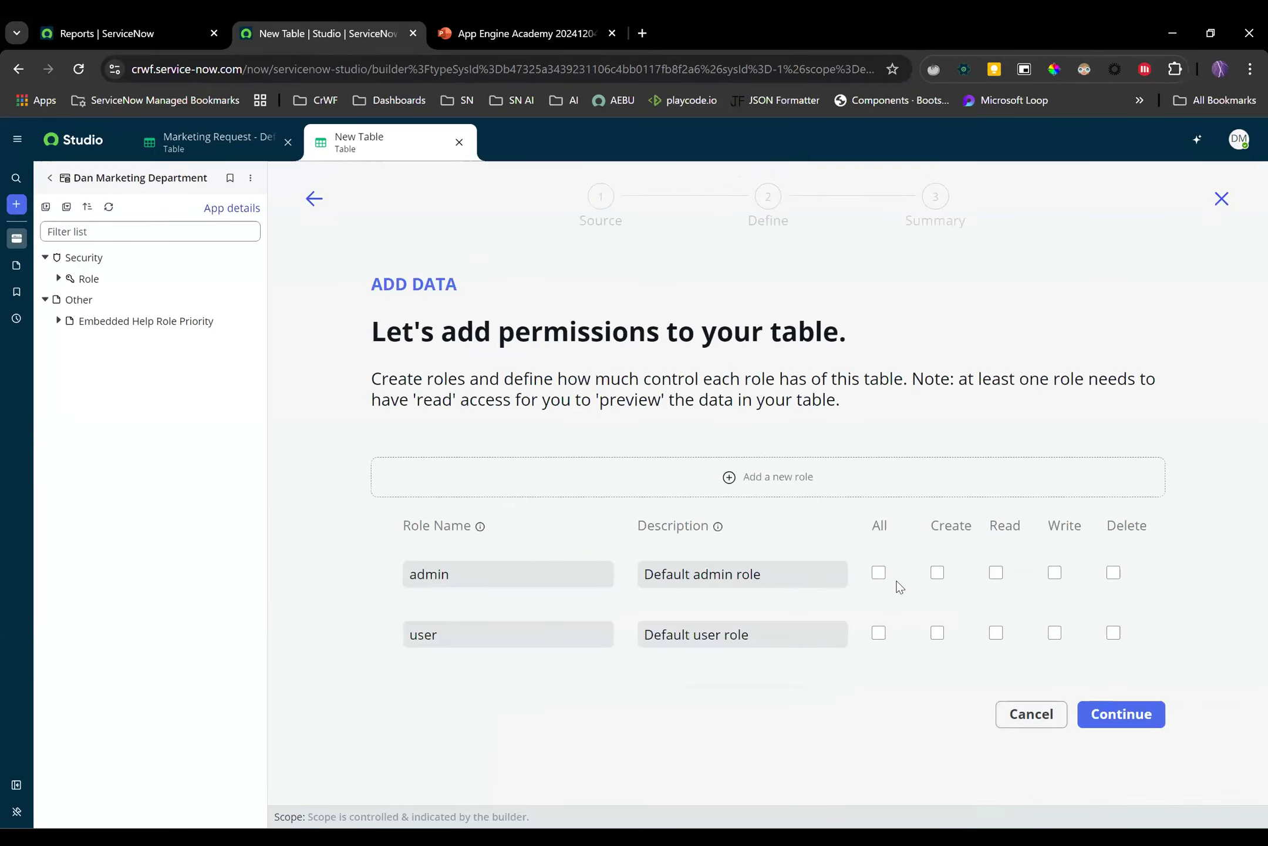
# Give admin all permissions and user all except delete, create the table, and open it for editing
pyautogui.click(879, 573)
pyautogui.click(879, 632)
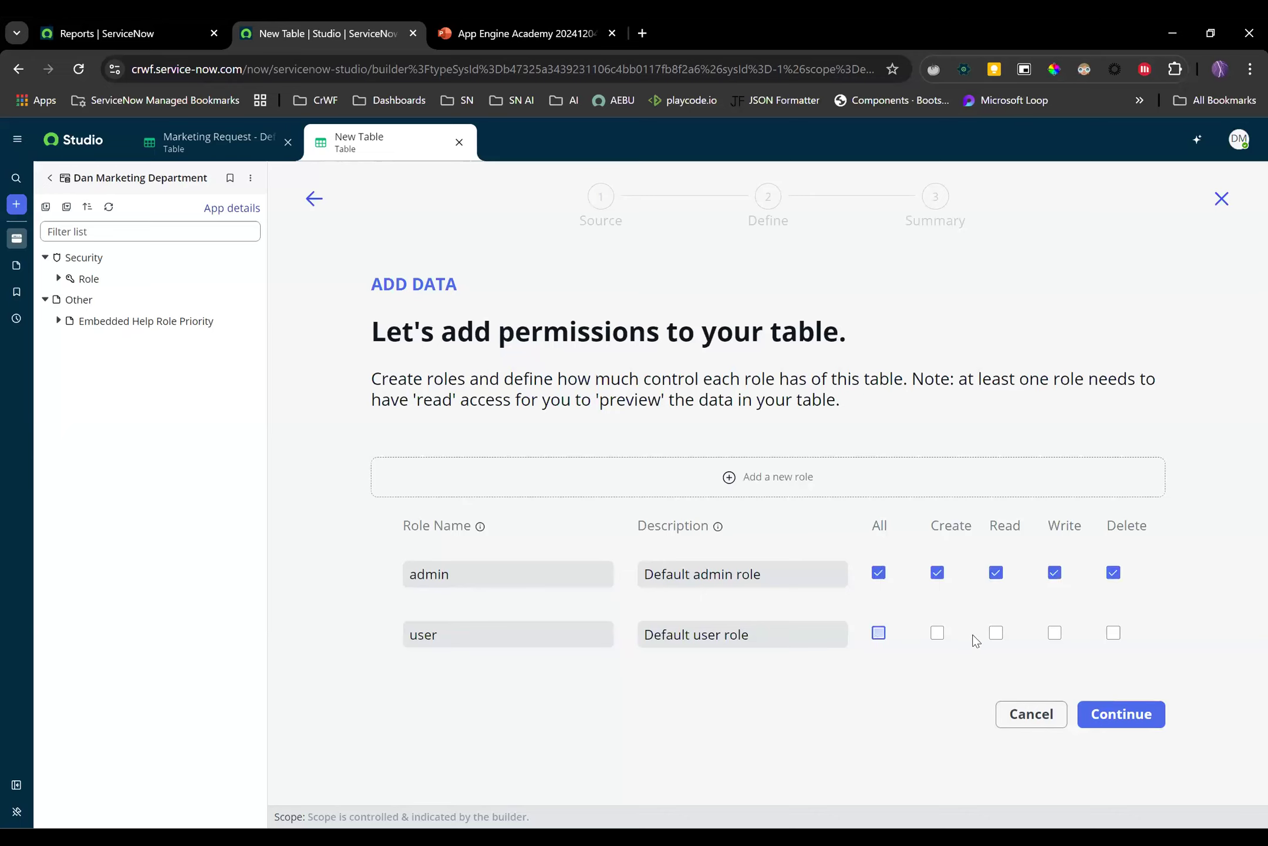
pyautogui.click(1114, 635)
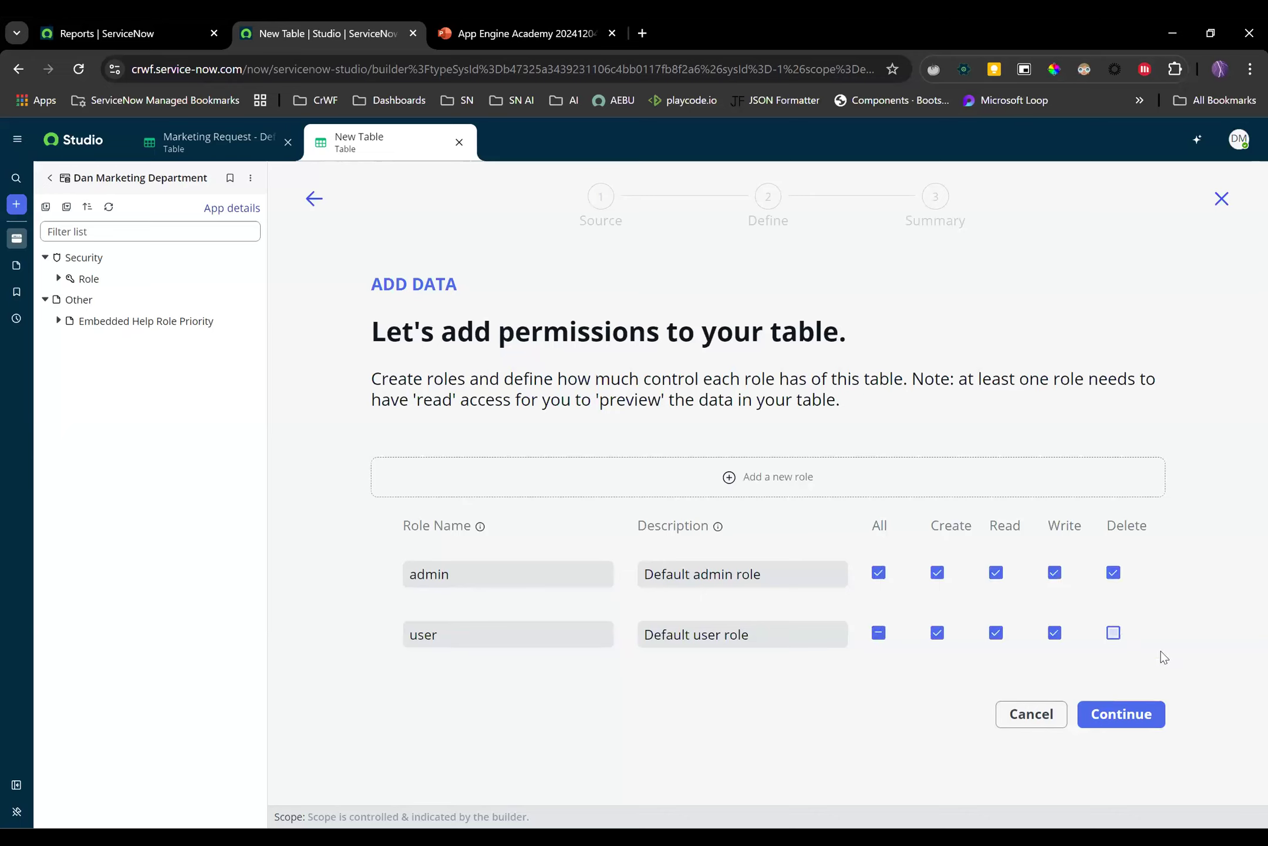
pyautogui.click(1139, 718)
pyautogui.click(1122, 714)
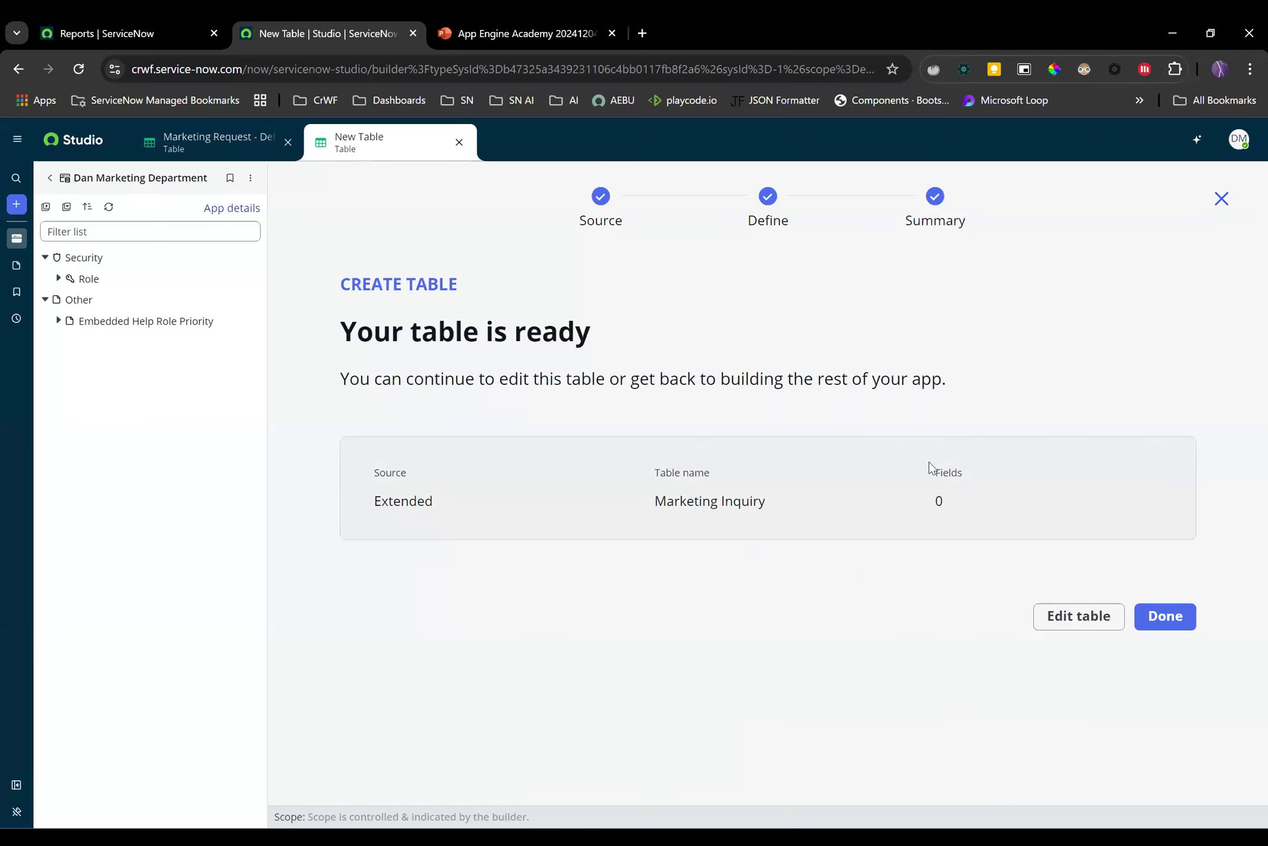
pyautogui.click(1057, 622)
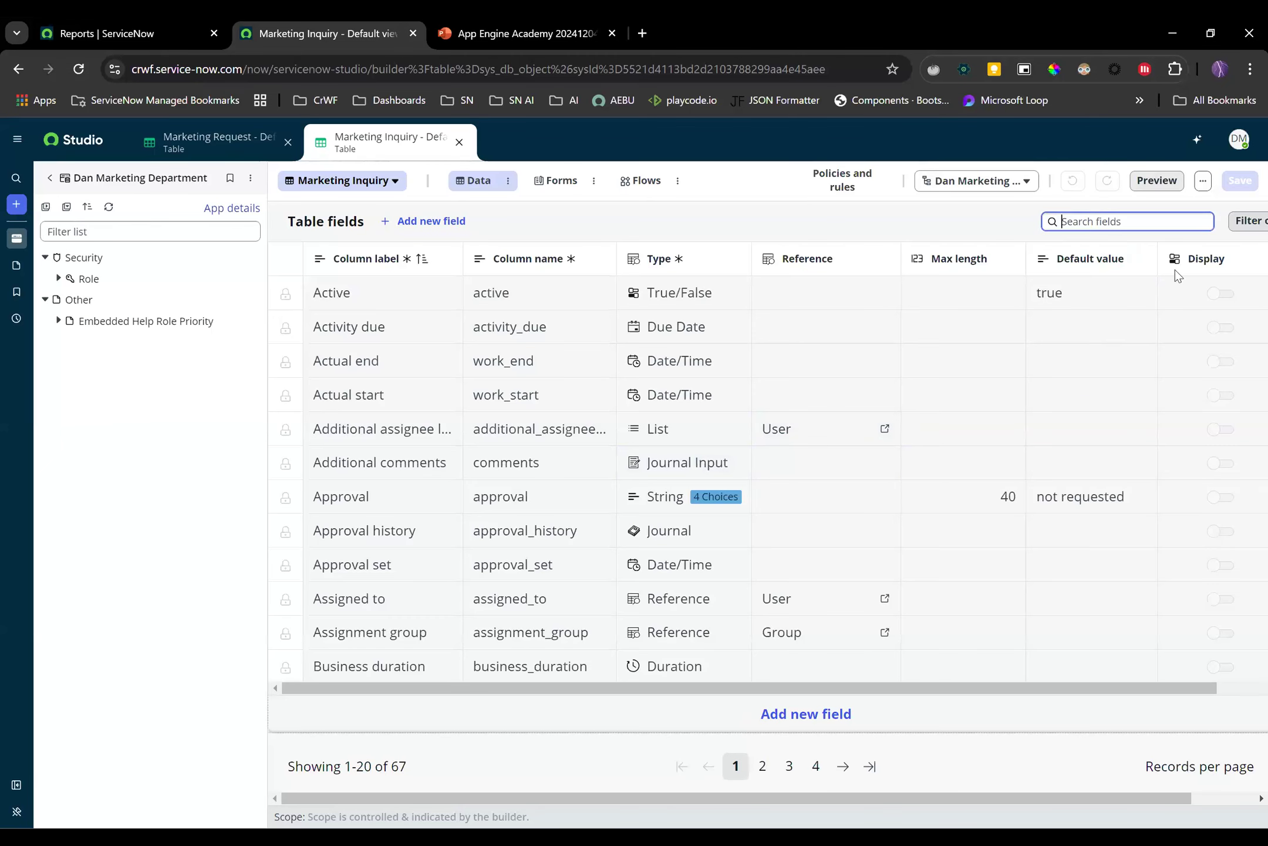
# Find the State field and open its choice list for editing
pyautogui.write('state')
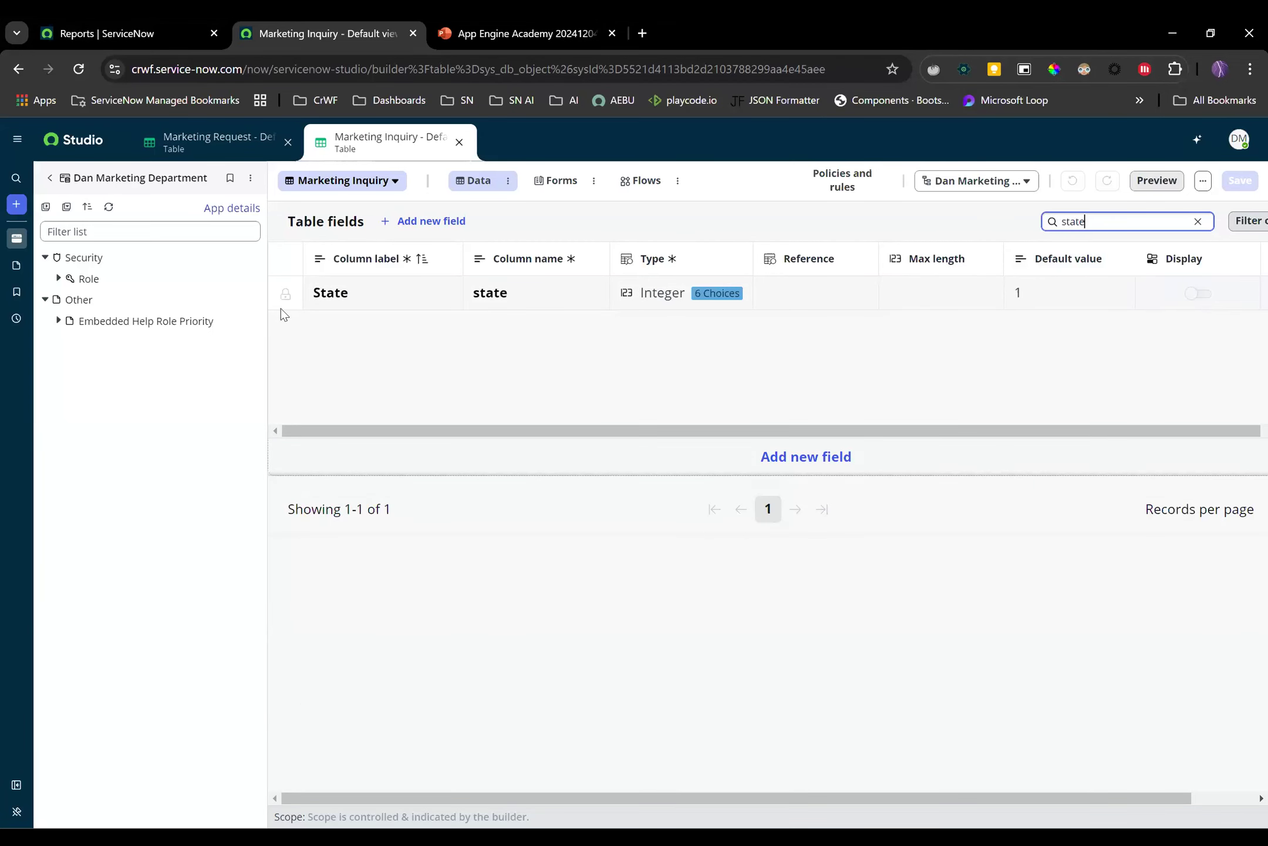
pyautogui.click(286, 294)
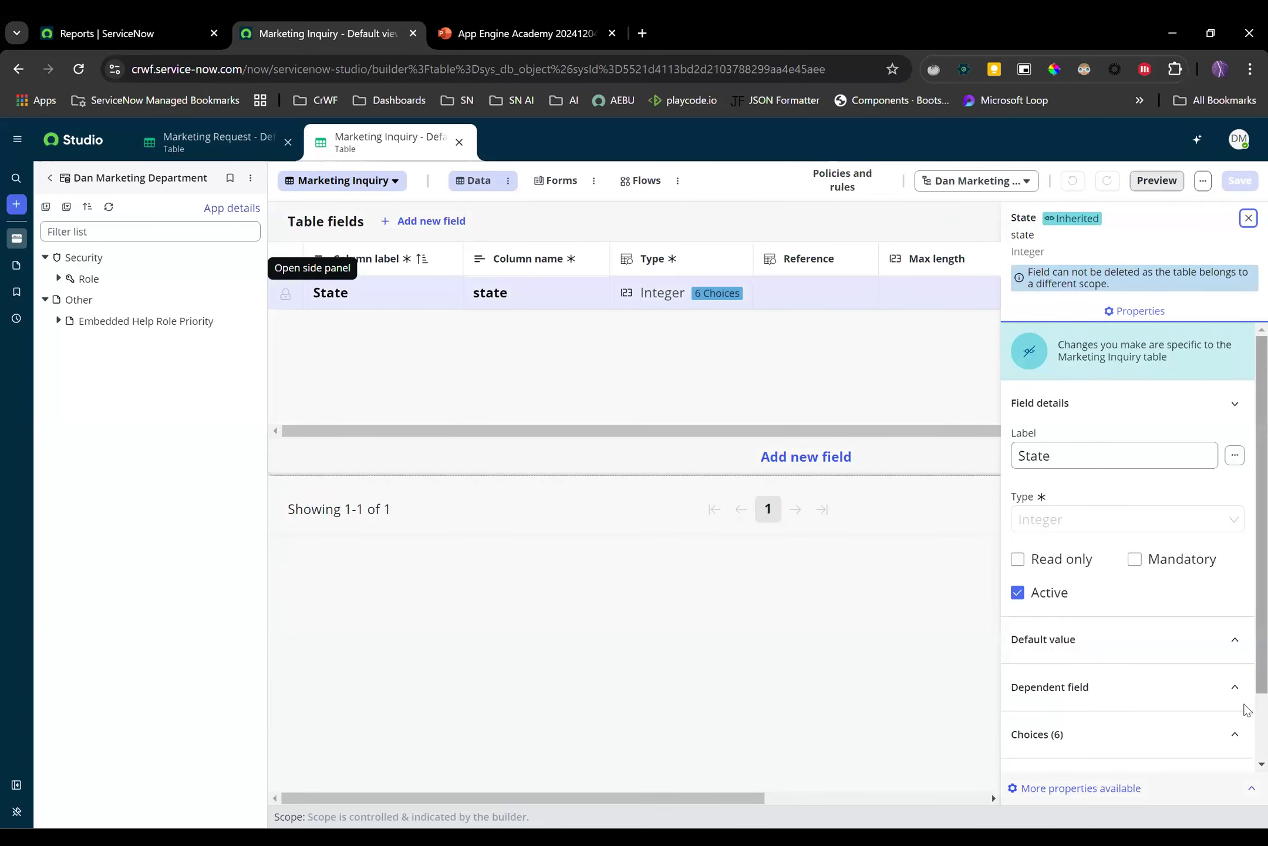
pyautogui.scroll(-1, 1247, 734)
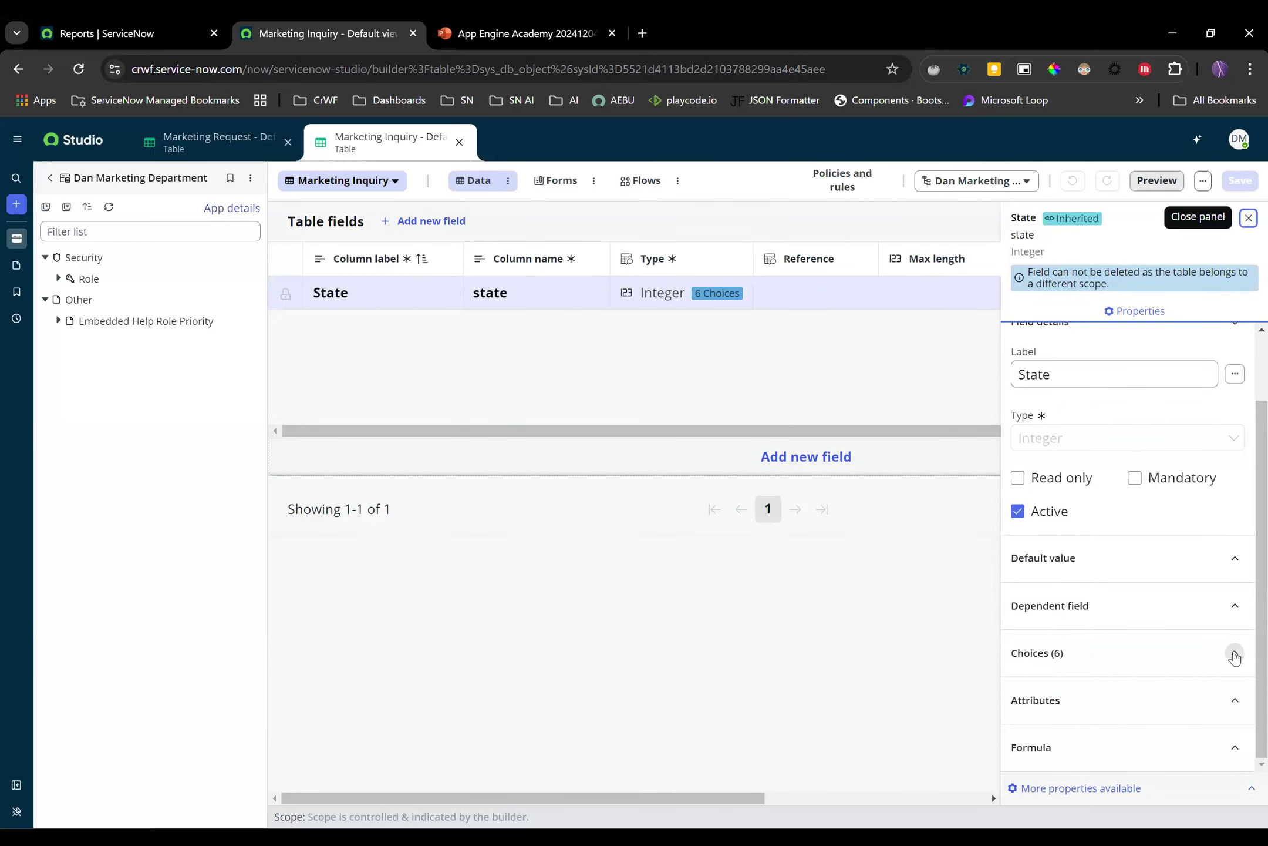
pyautogui.click(1232, 654)
pyautogui.click(1218, 716)
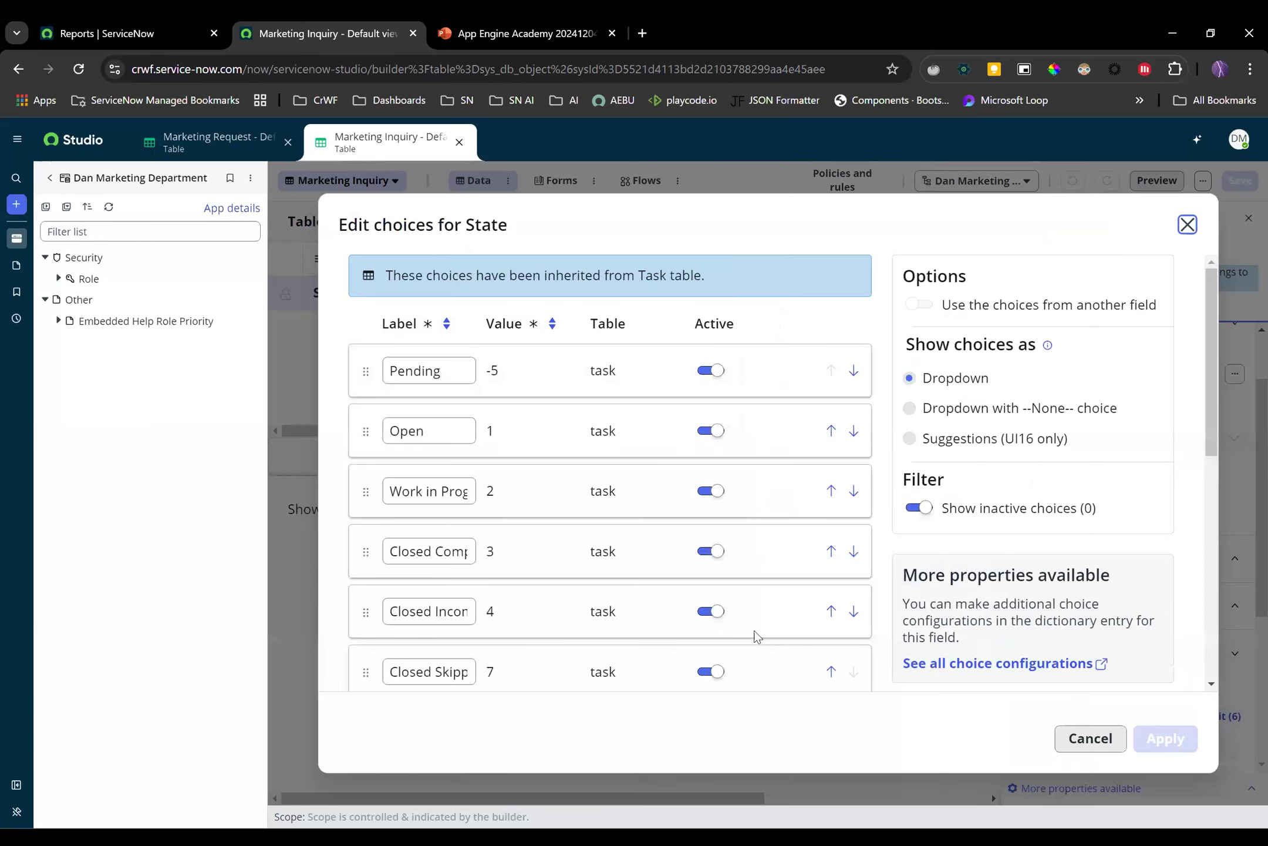
pyautogui.scroll(-5, 532, 504)
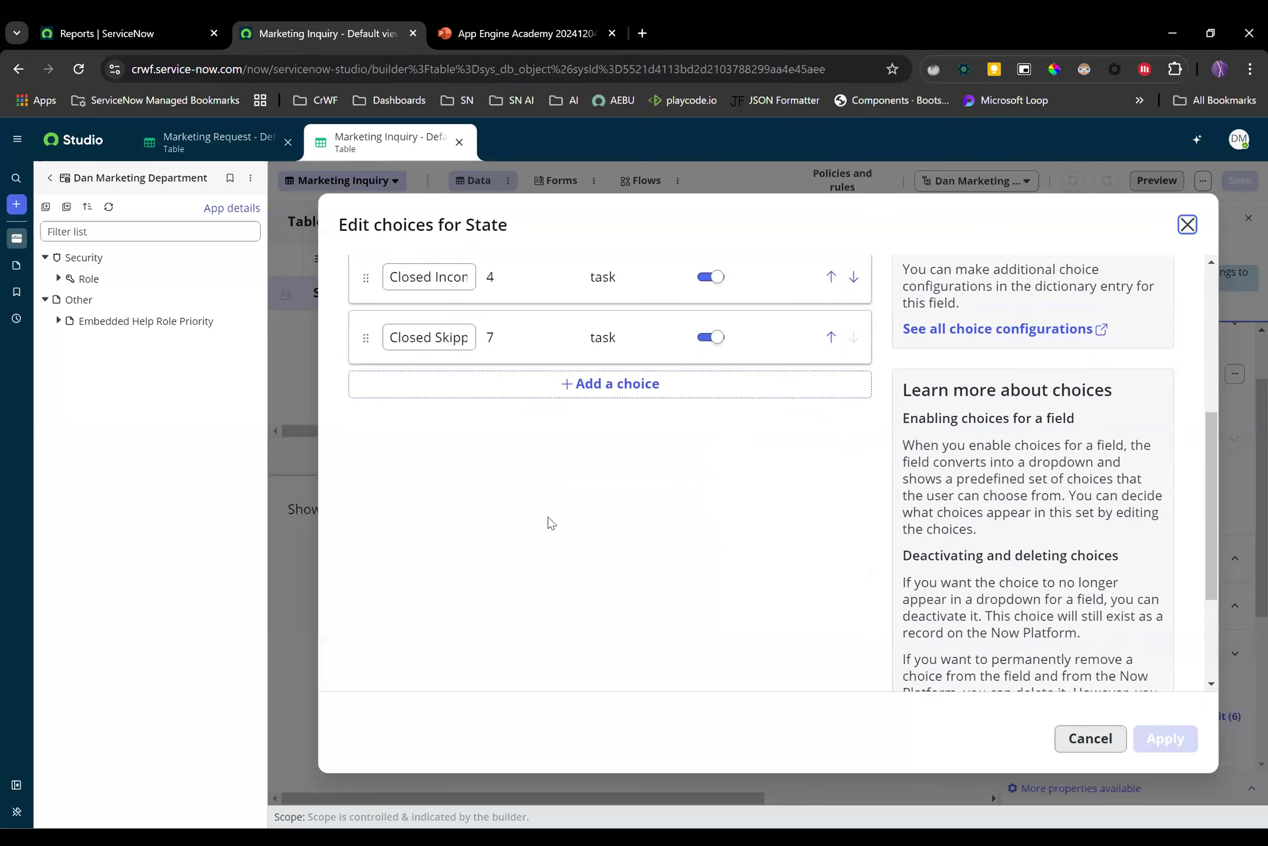
# Add State choices Inquiry 1 (201) and Inquiry 2 (202), apply, and confirm the override
pyautogui.click(615, 388)
pyautogui.click(453, 402)
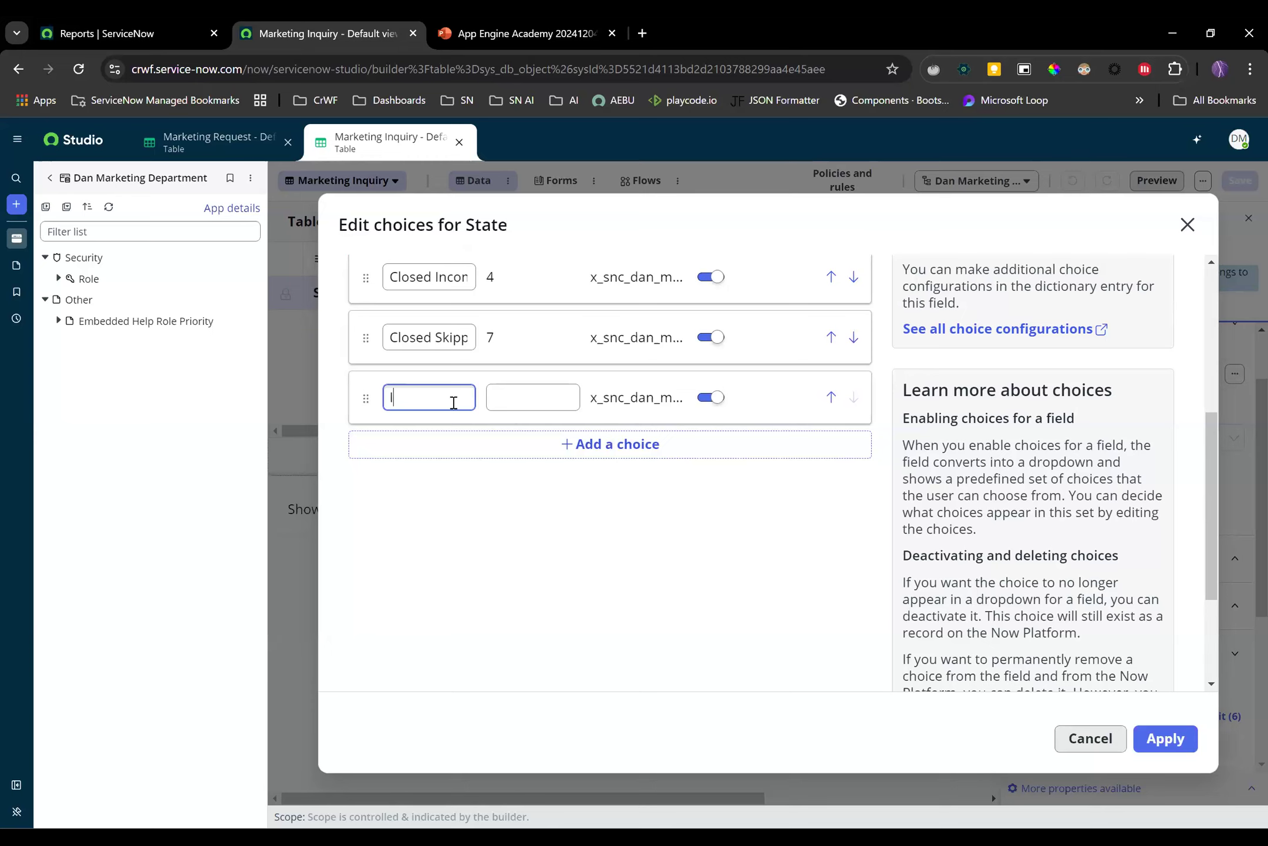
pyautogui.write('Inquiry 1')
pyautogui.press('Tab')
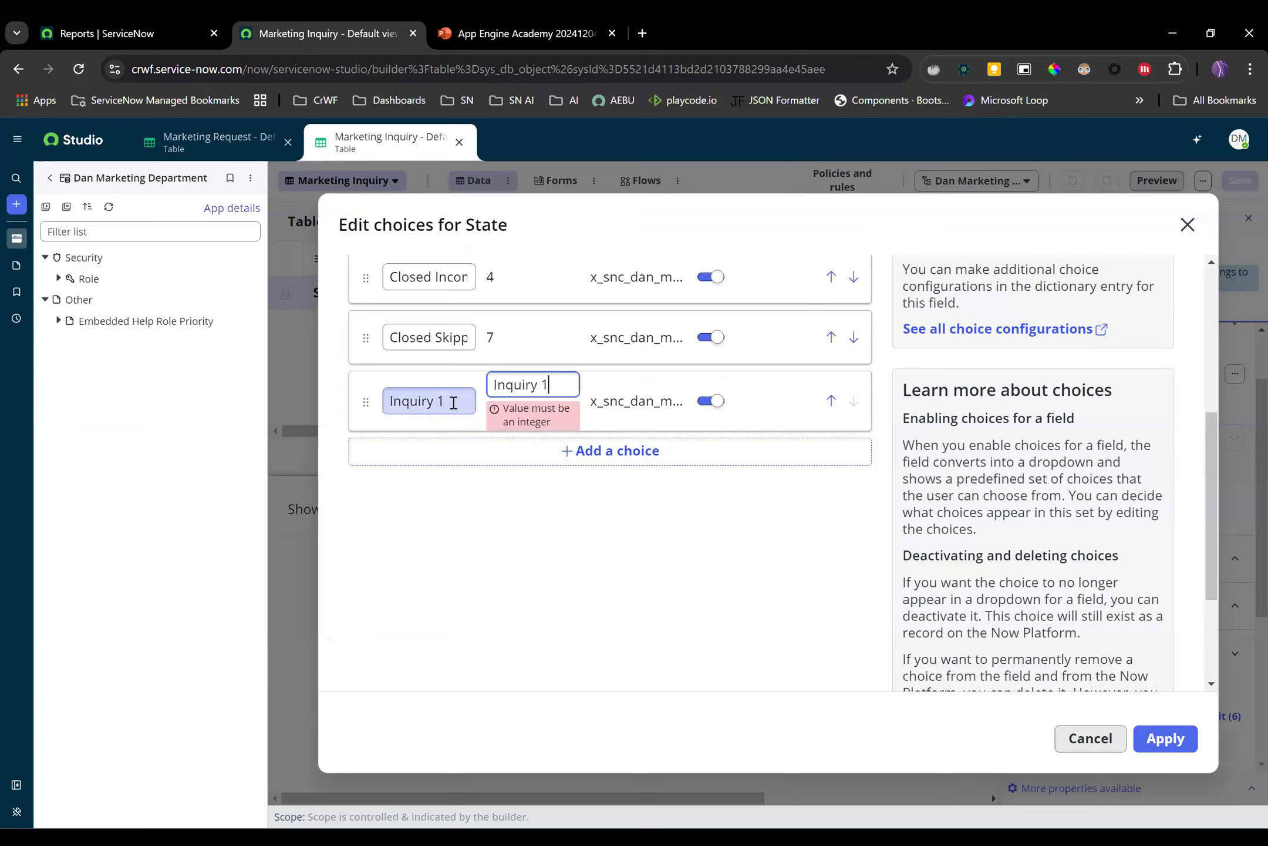
pyautogui.press('BackSpace')
pyautogui.press('BackSpace')
pyautogui.press('BackSpace')
pyautogui.press('BackSpace')
pyautogui.press('BackSpace')
pyautogui.press('BackSpace')
pyautogui.press('BackSpace')
pyautogui.write('201')
pyautogui.click(581, 450)
pyautogui.click(427, 464)
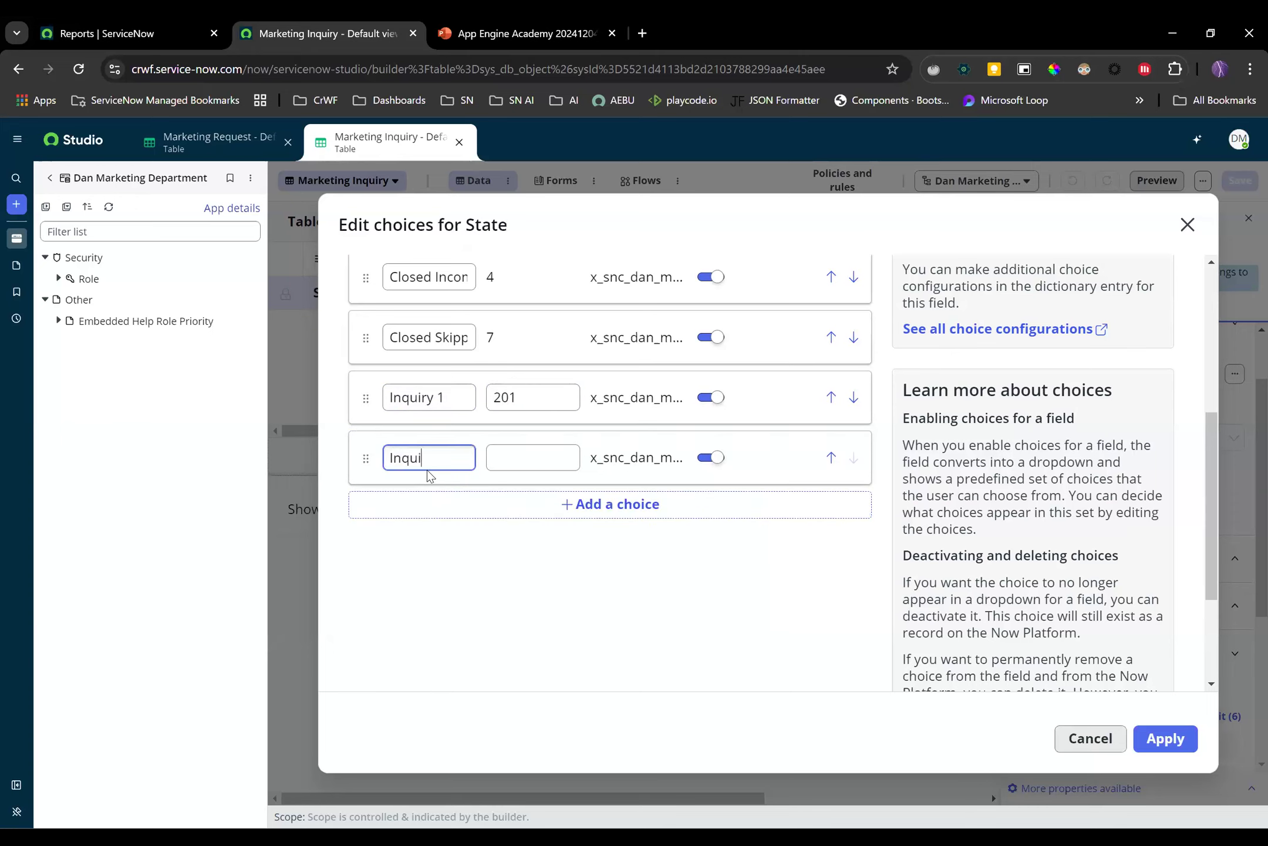
pyautogui.press('Tab')
pyautogui.press('BackSpace')
pyautogui.press('BackSpace')
pyautogui.press('BackSpace')
pyautogui.press('BackSpace')
pyautogui.press('BackSpace')
pyautogui.press('BackSpace')
pyautogui.press('BackSpace')
pyautogui.write('202')
pyautogui.press('Tab')
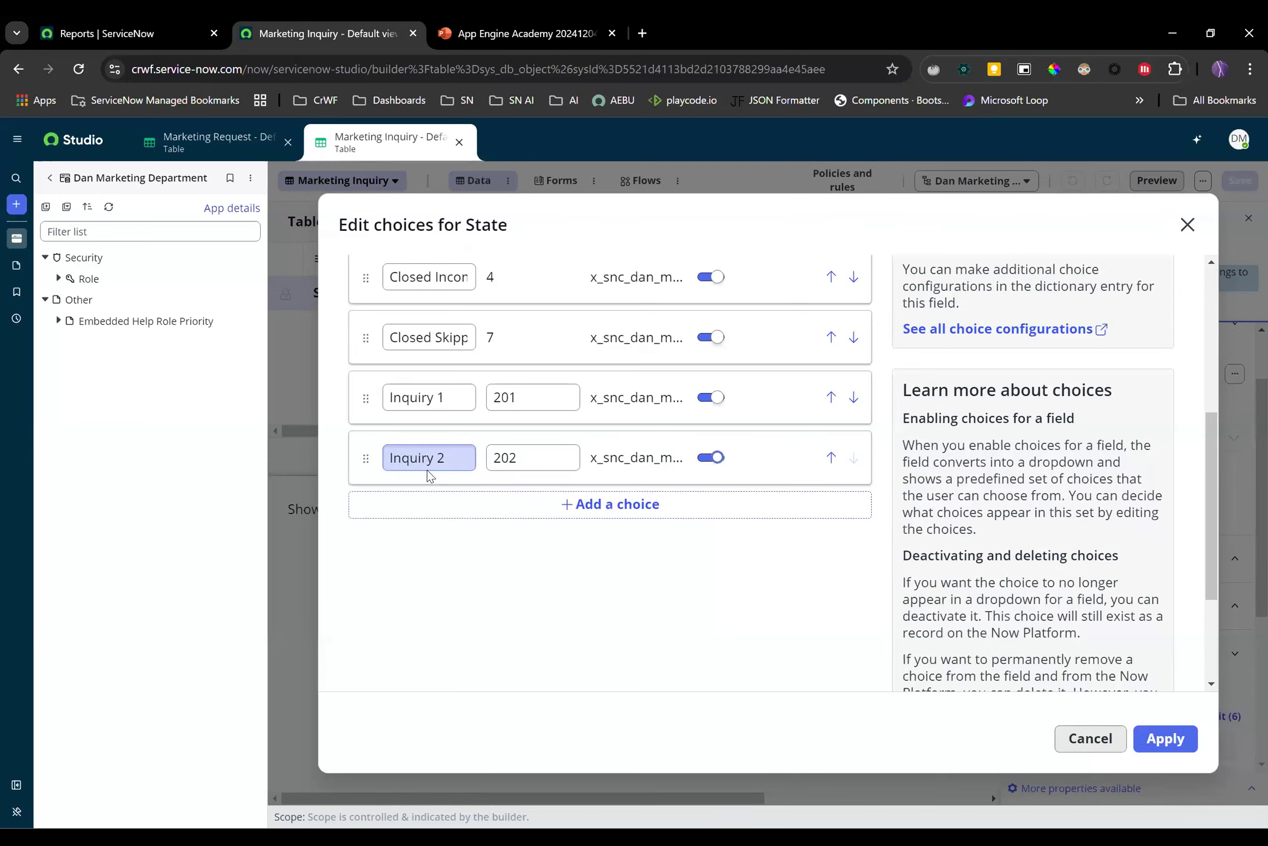
pyautogui.click(1166, 738)
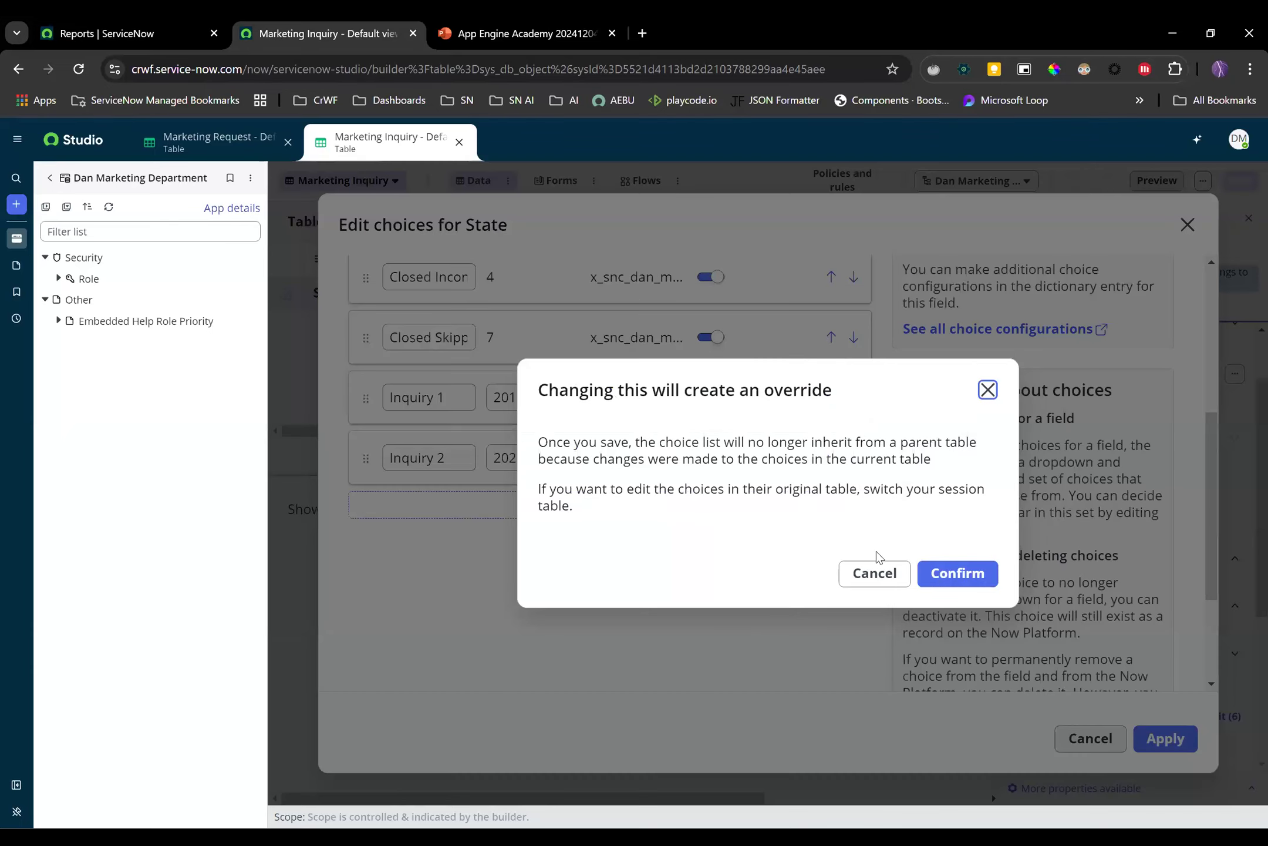
pyautogui.click(957, 574)
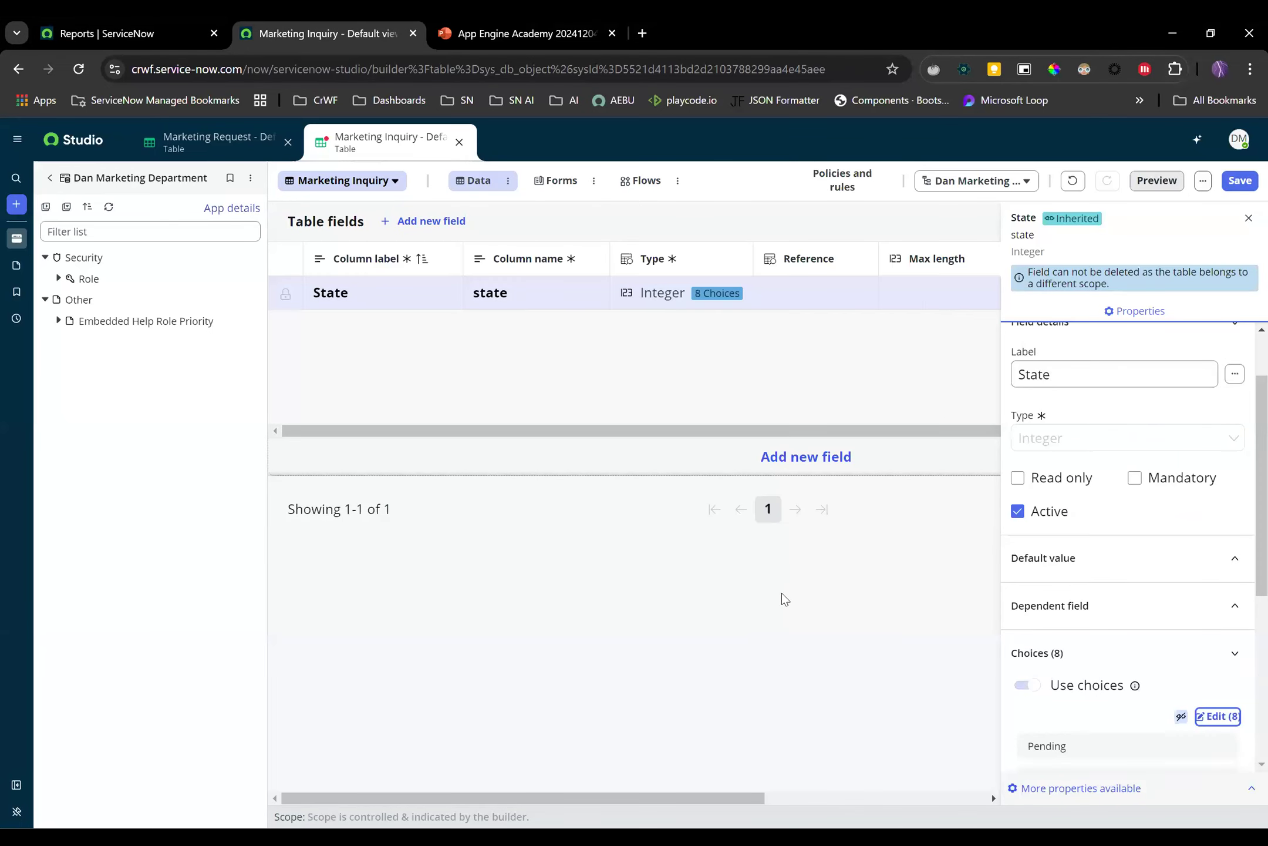
# Save the field changes and switch Marketing Inquiry to the records spreadsheet view
pyautogui.click(1249, 218)
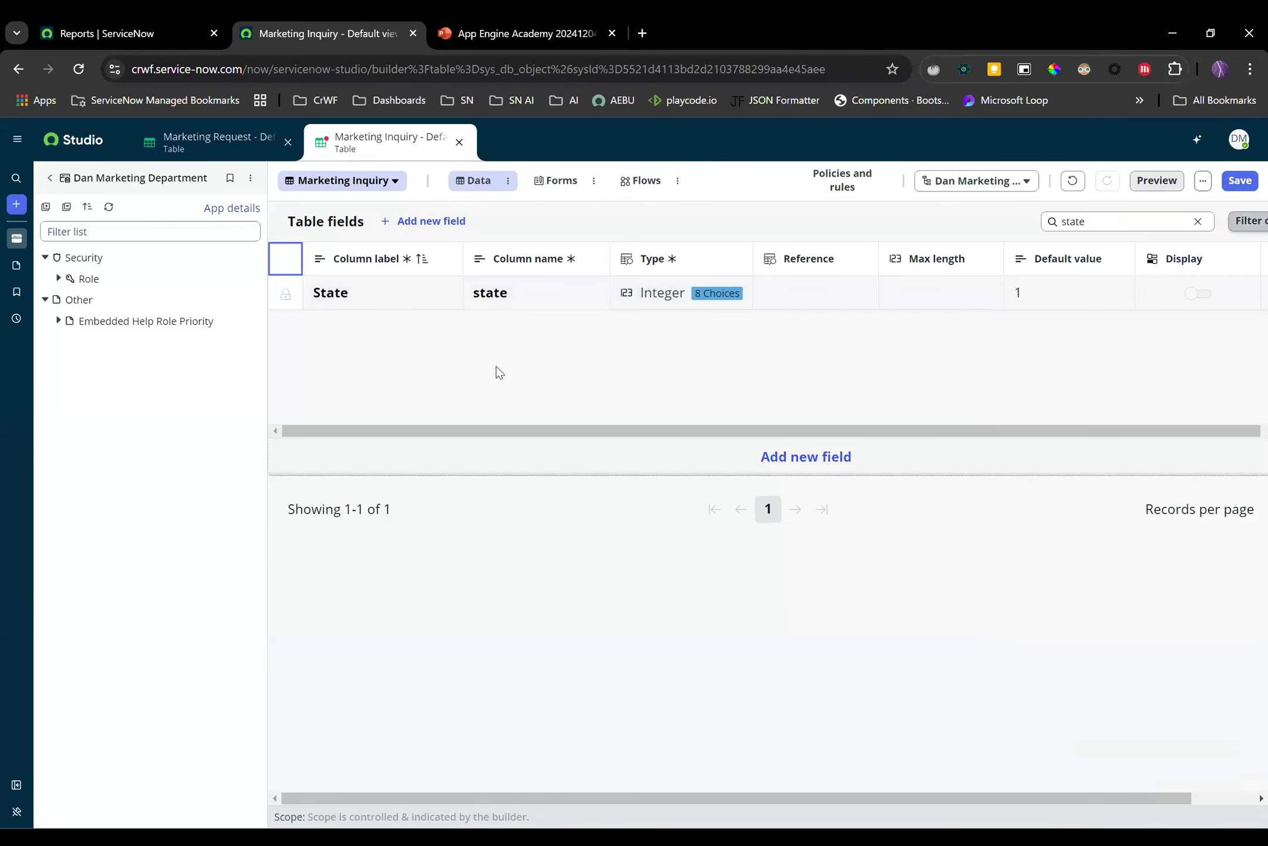
pyautogui.click(508, 180)
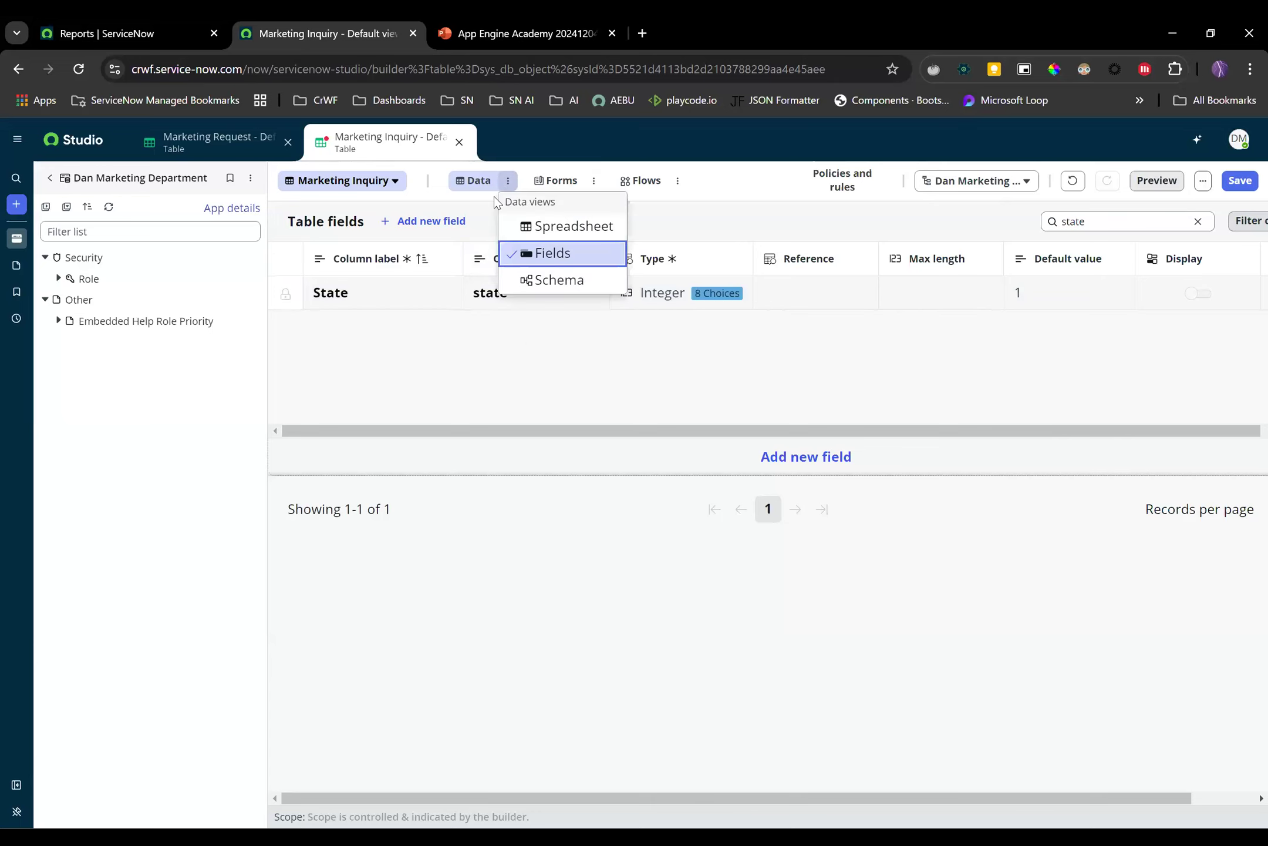
pyautogui.click(535, 227)
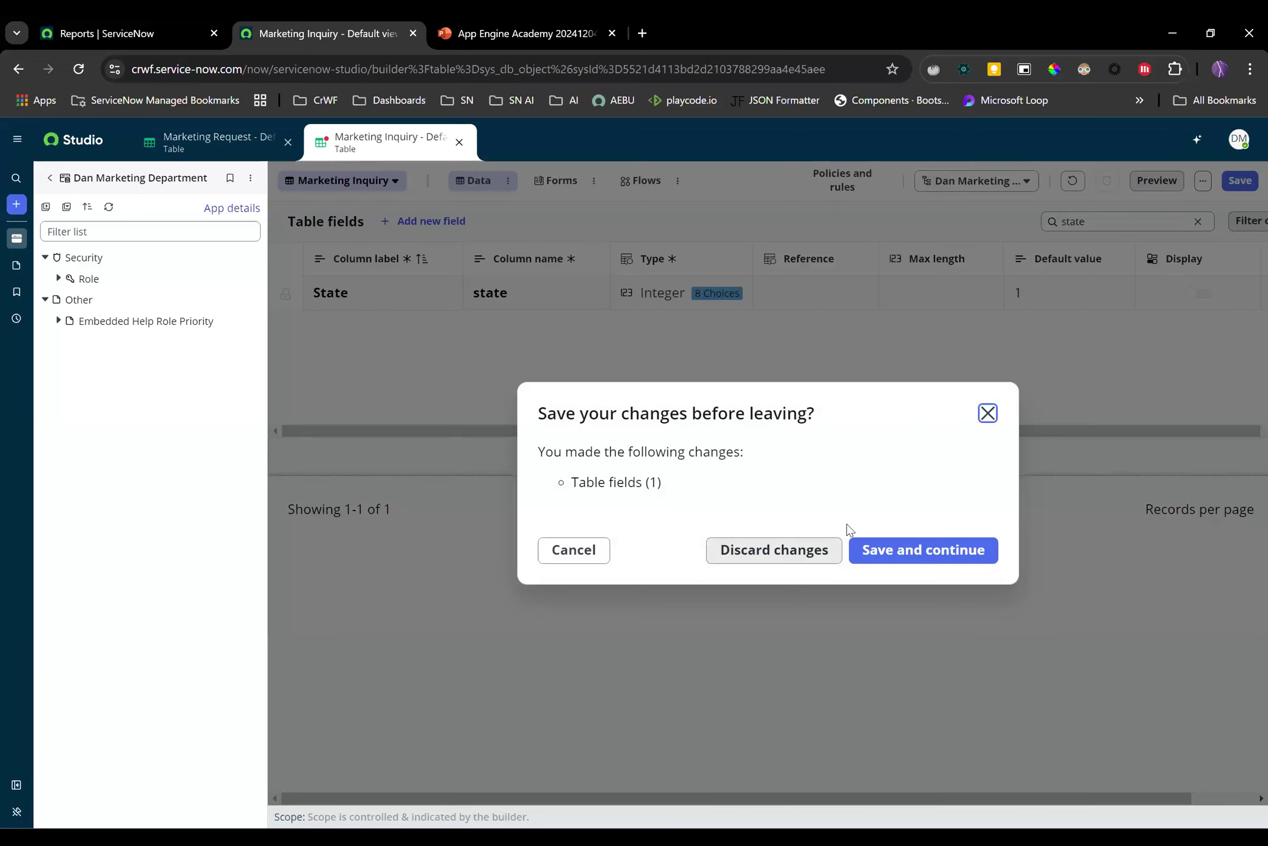
pyautogui.click(884, 549)
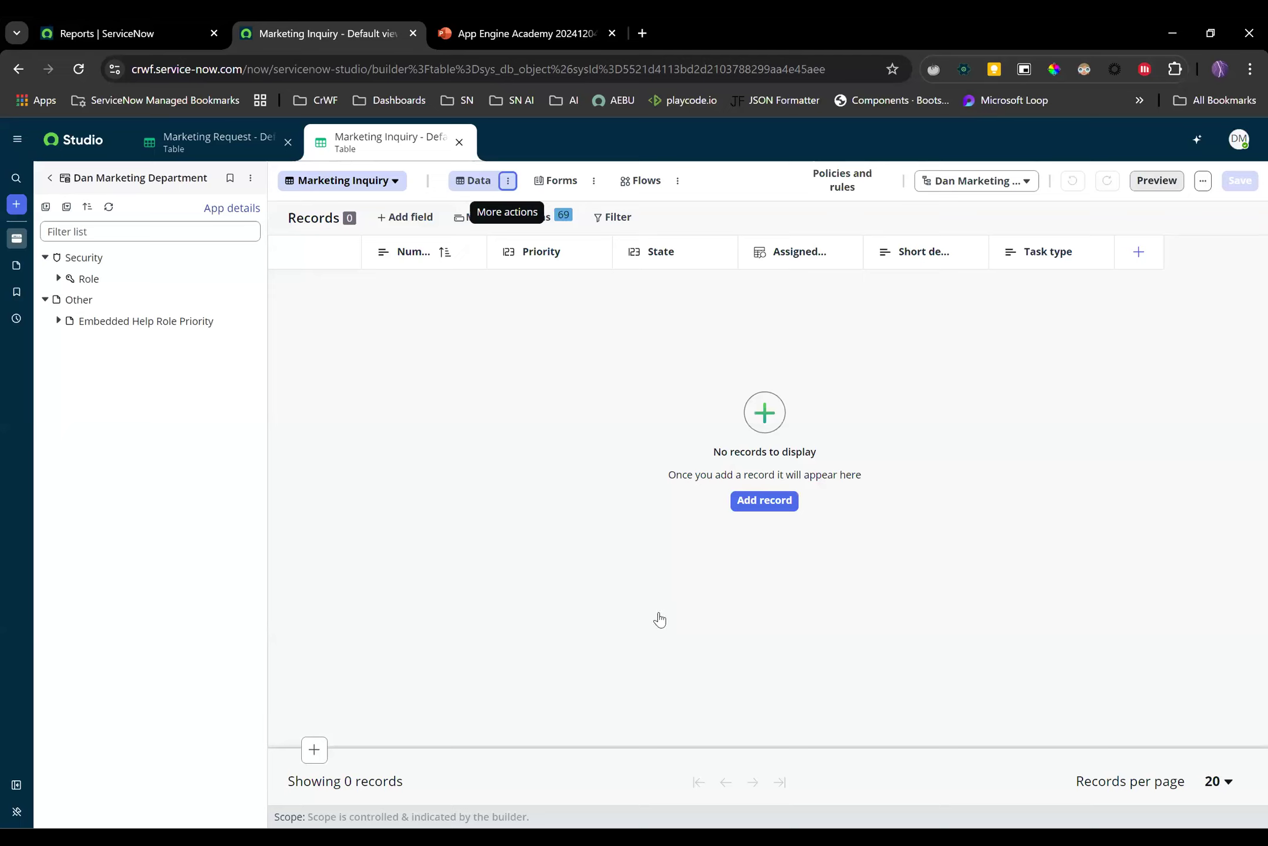
# Add a Marketing Inquiry record with priority 3 - Moderate and state Inquiry 1
pyautogui.click(763, 500)
pyautogui.click(572, 292)
pyautogui.click(535, 294)
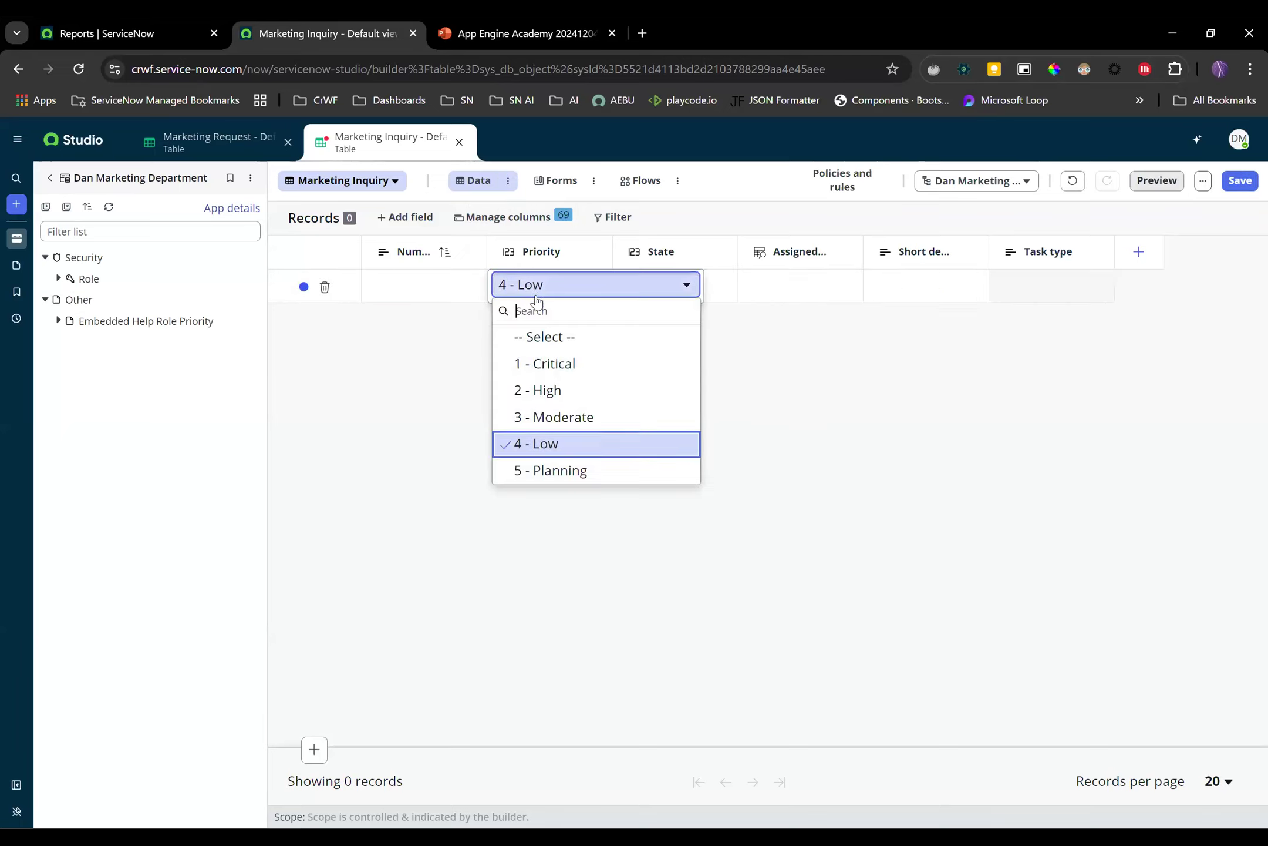
pyautogui.click(528, 418)
pyautogui.click(668, 287)
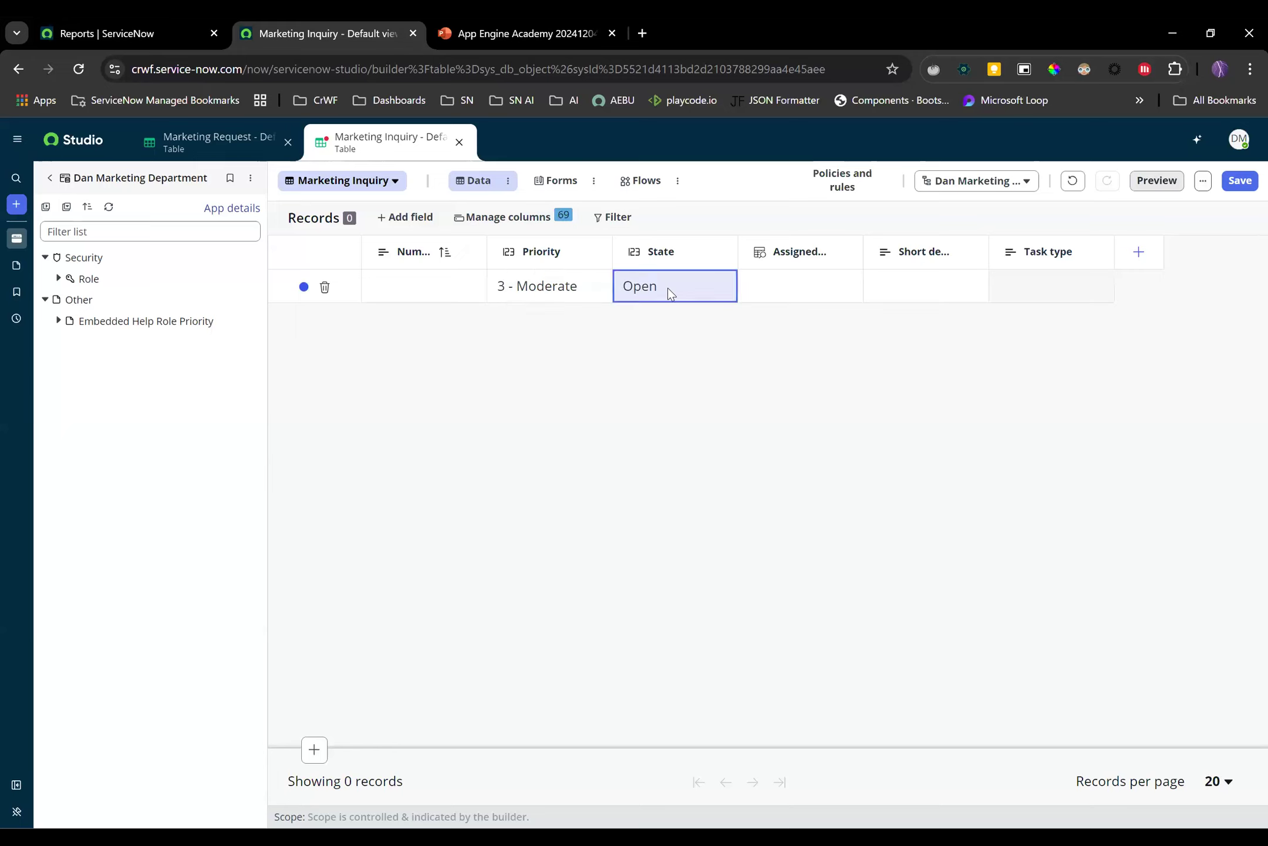
pyautogui.click(668, 287)
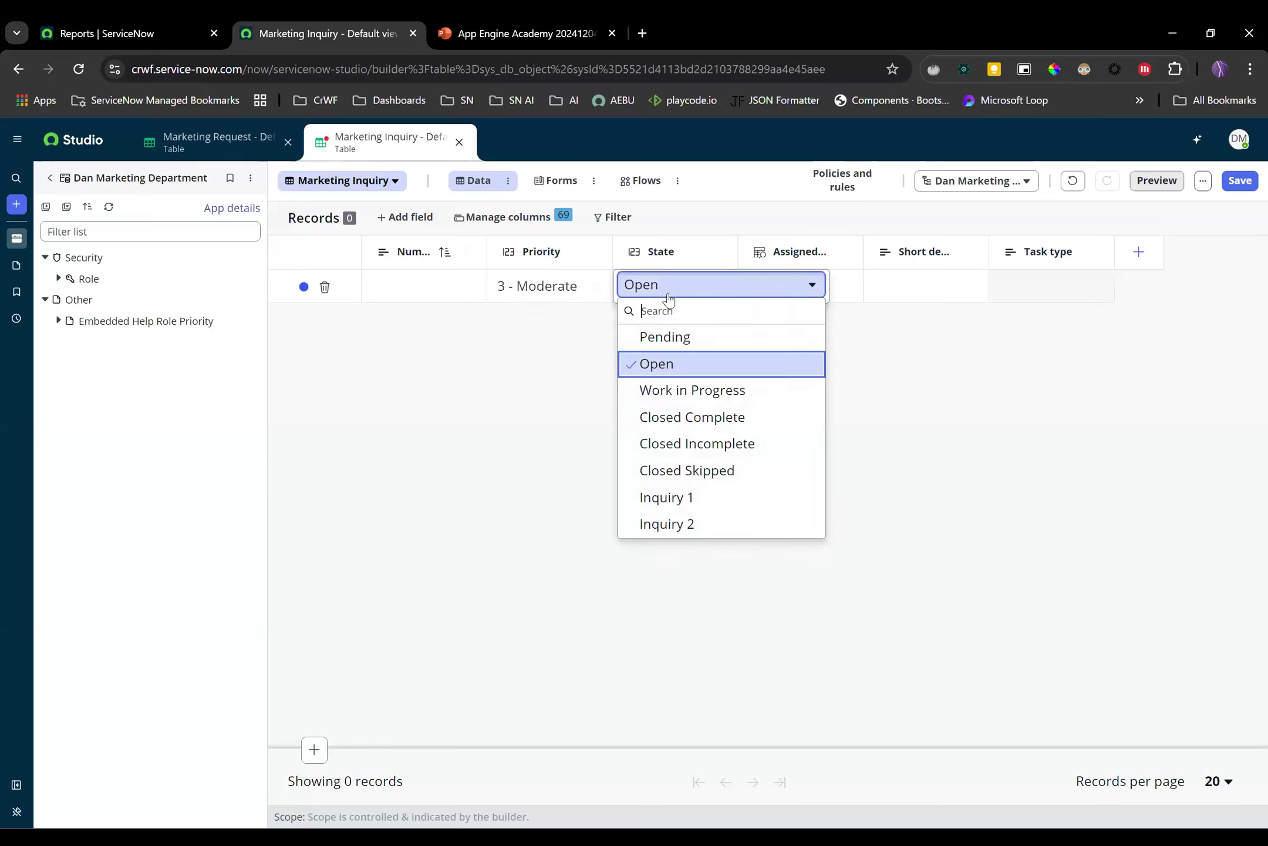
pyautogui.click(686, 506)
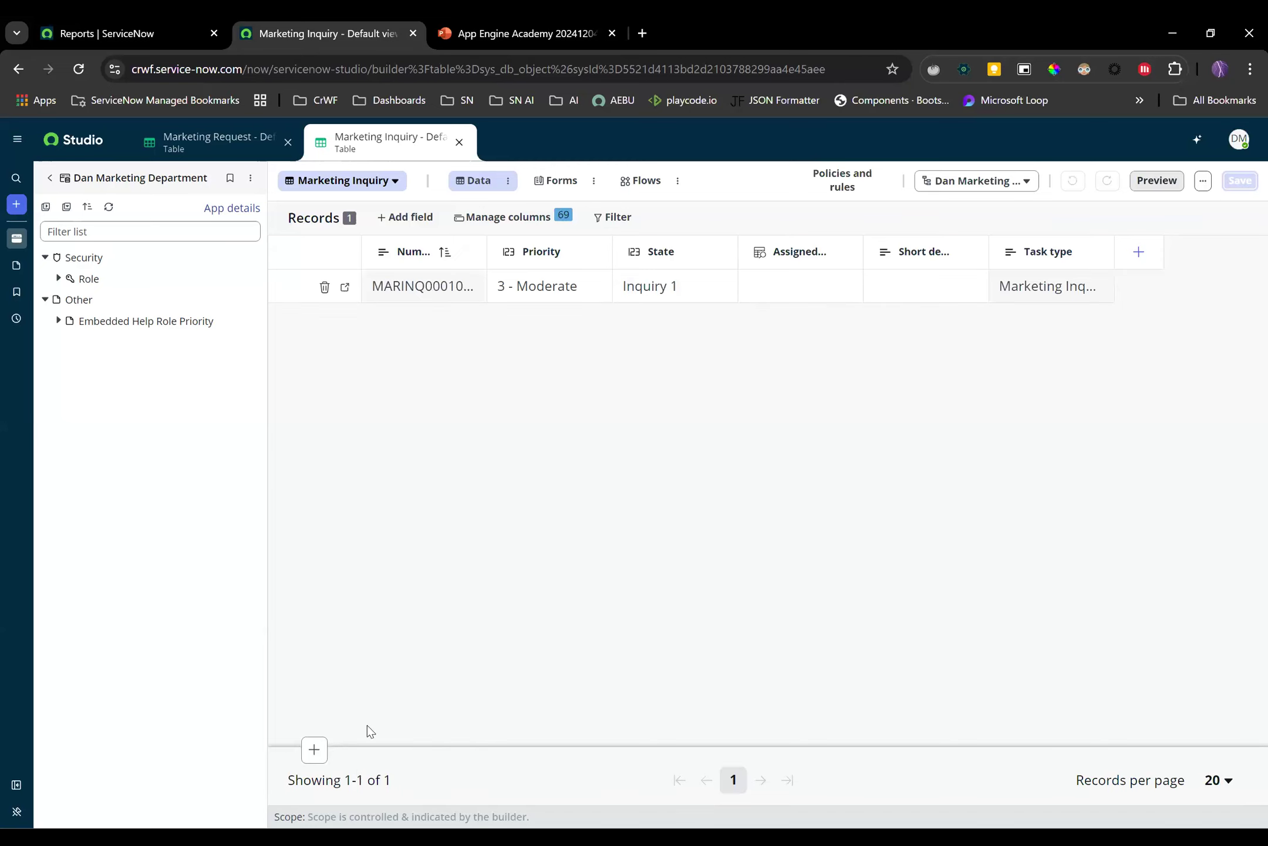
# Add a second record with priority 4 - Low and state Inquiry 2, and save
pyautogui.click(314, 749)
pyautogui.click(557, 326)
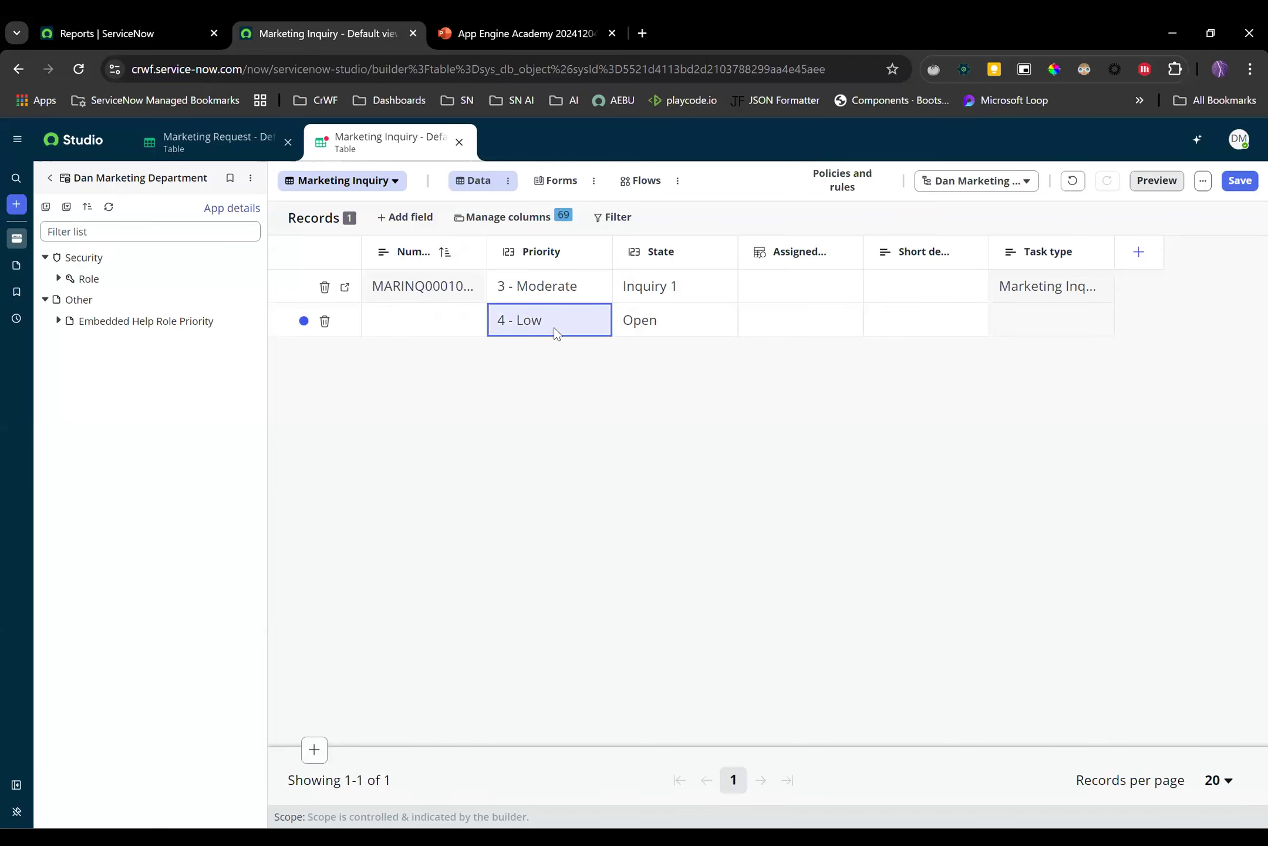
pyautogui.click(664, 322)
pyautogui.click(665, 322)
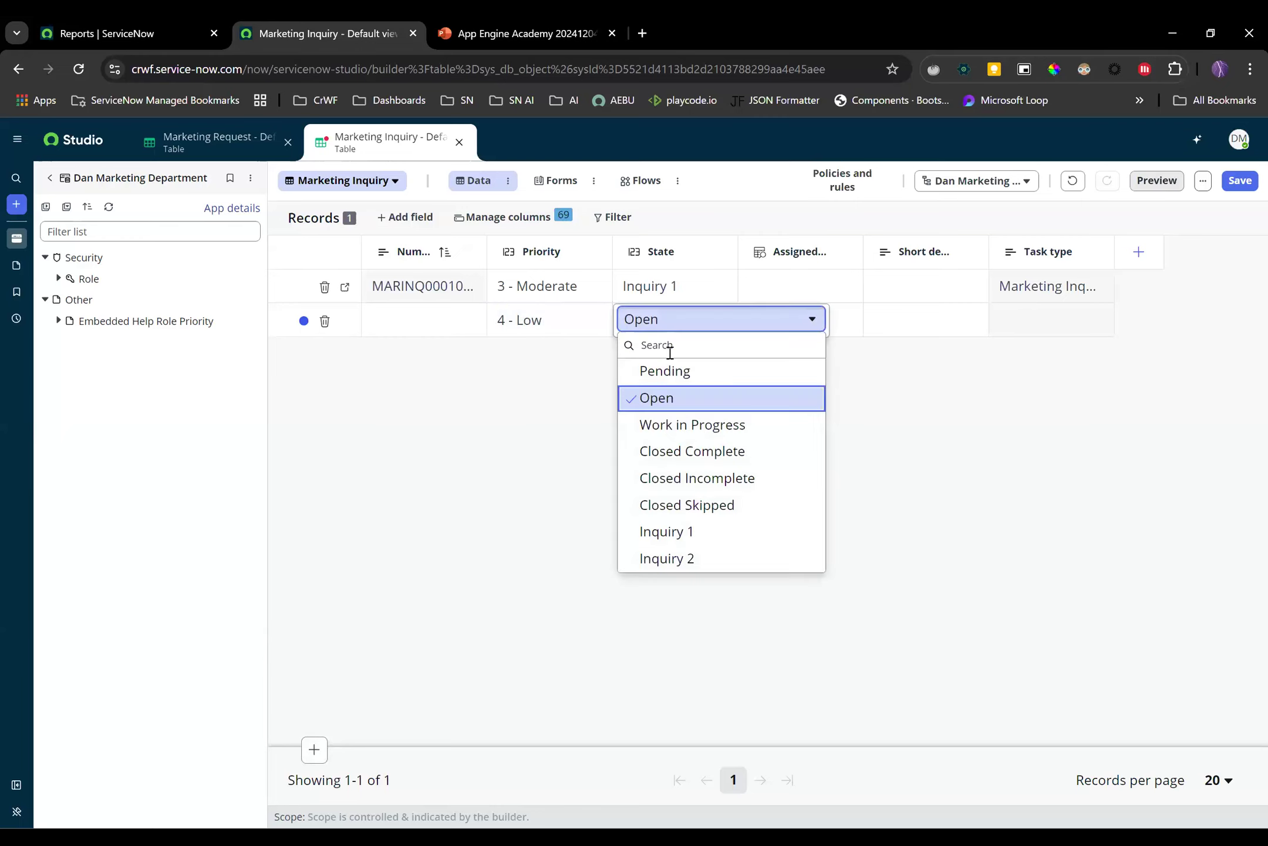
pyautogui.click(675, 559)
pyautogui.click(1237, 182)
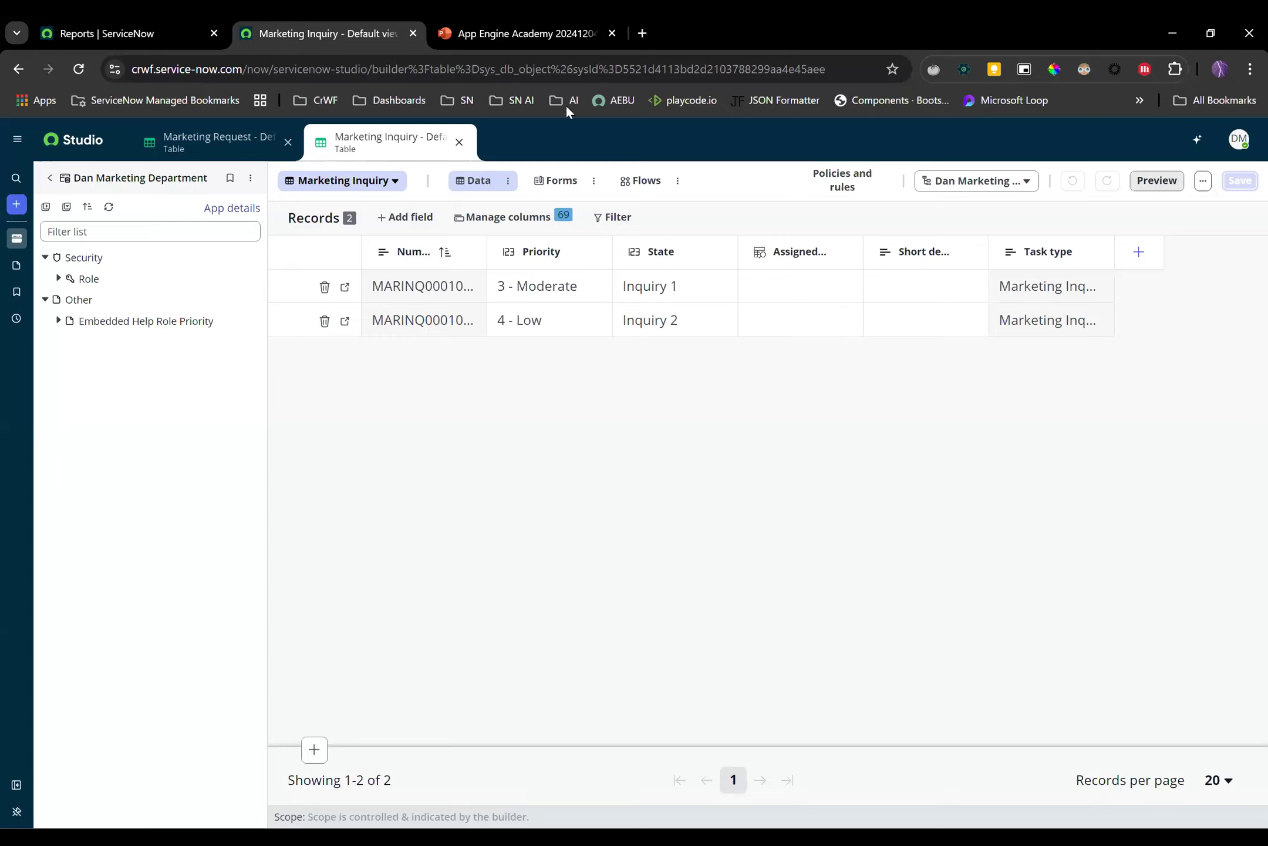
# Refresh the app's file tree, expand its tables, and go to the Reports list
pyautogui.click(109, 206)
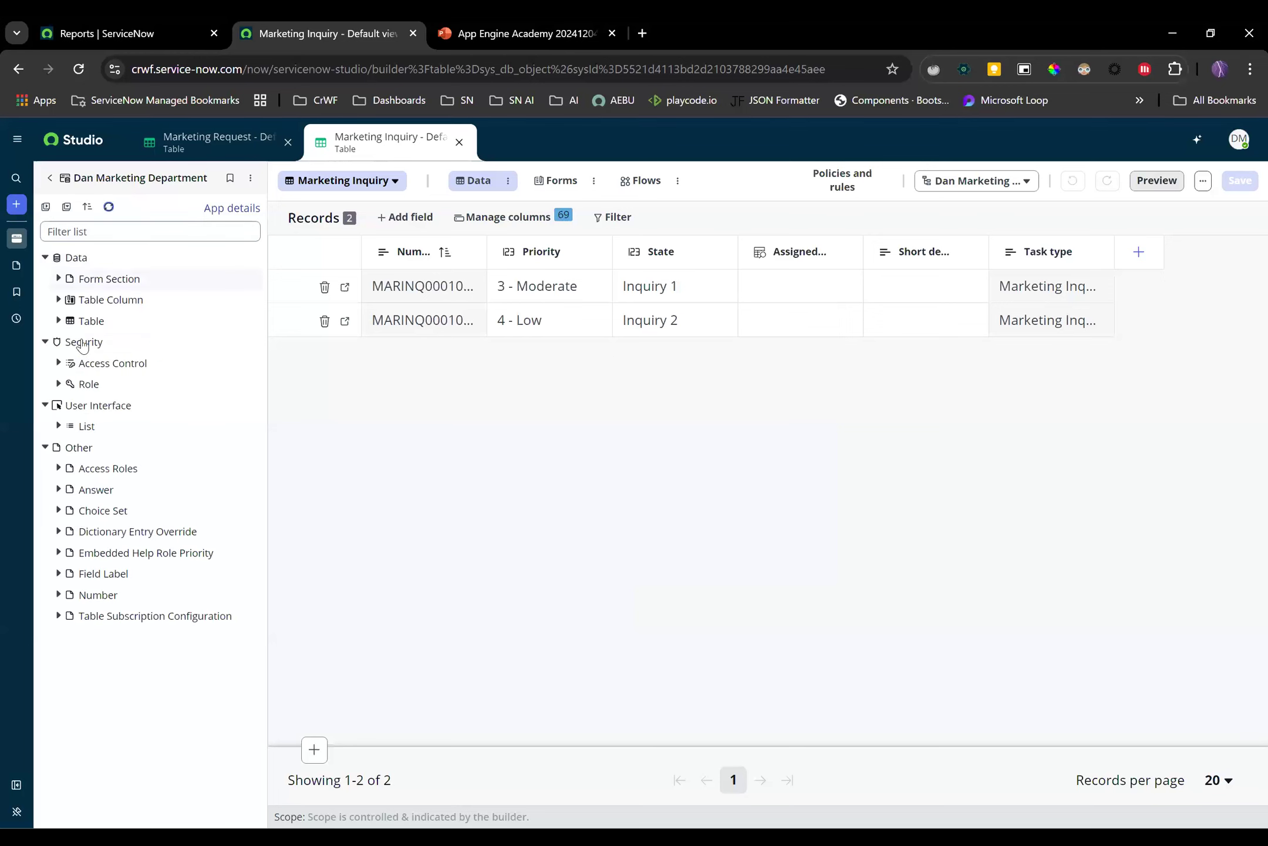
pyautogui.click(59, 320)
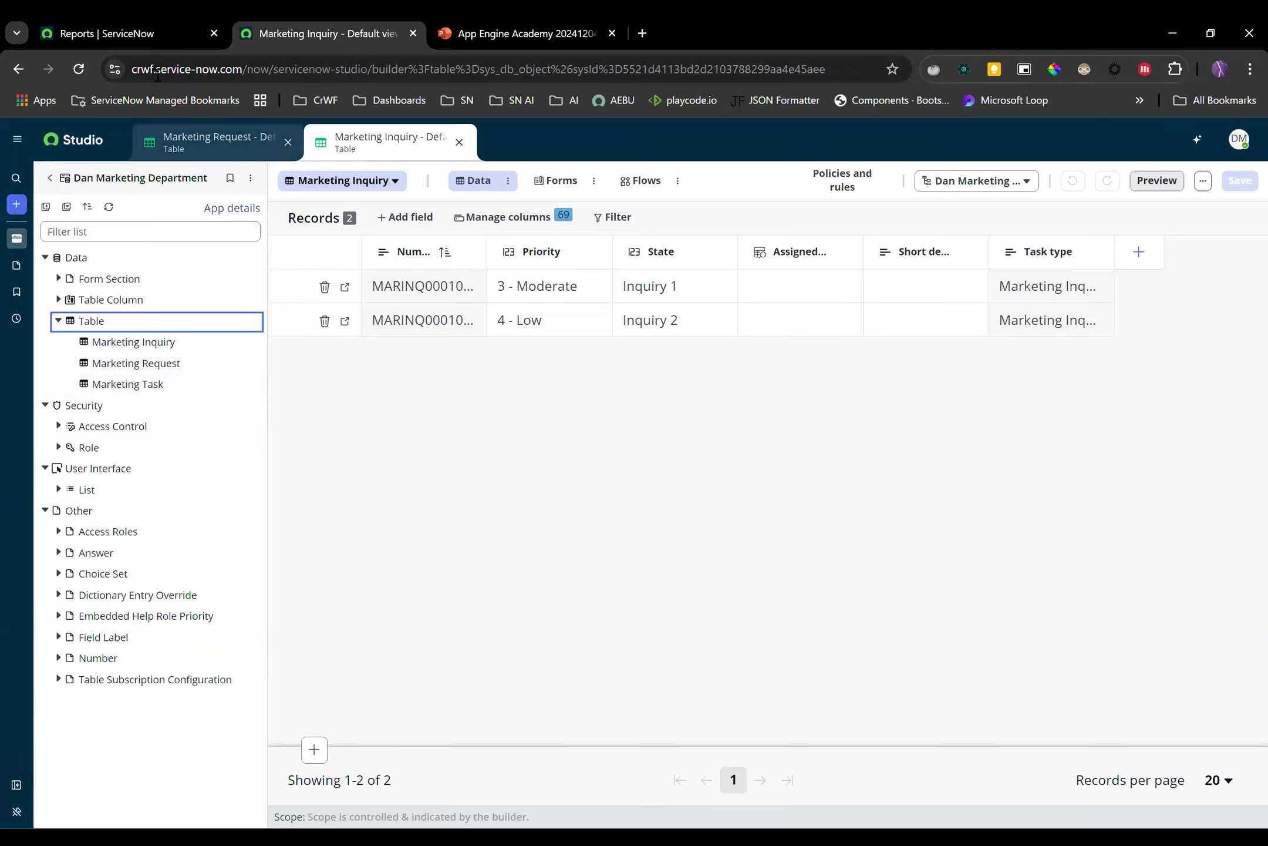
pyautogui.click(150, 33)
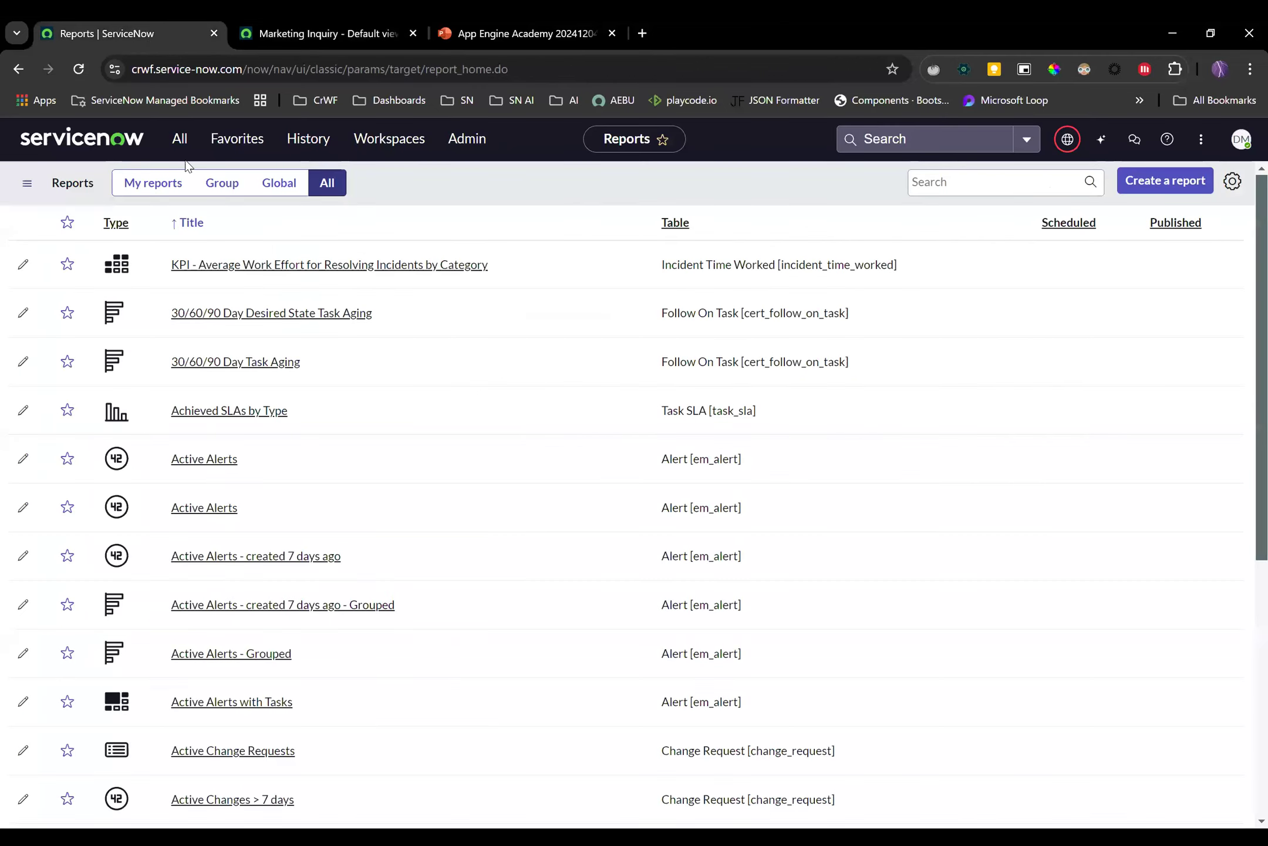
# Create a new report named Dan Marketing with source type Table
pyautogui.click(1186, 181)
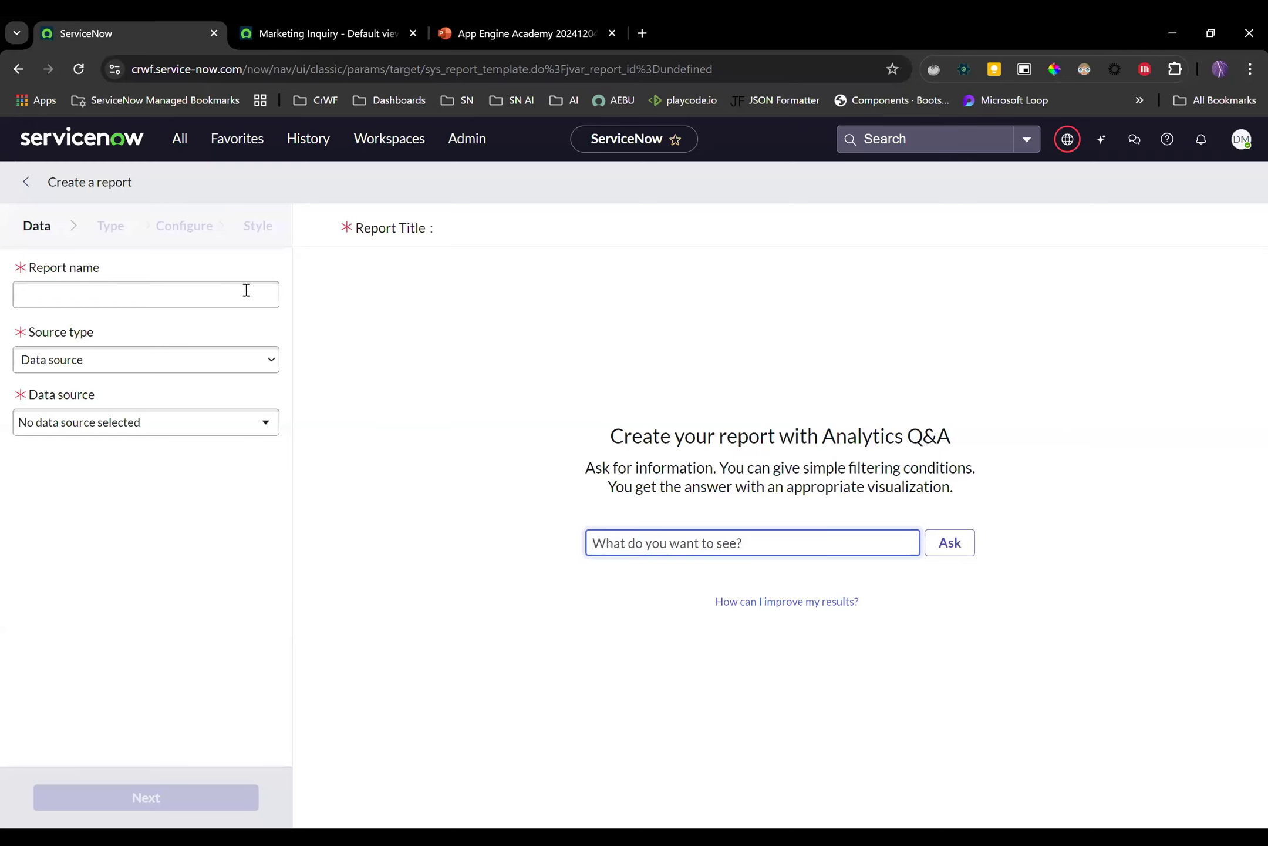
pyautogui.click(225, 304)
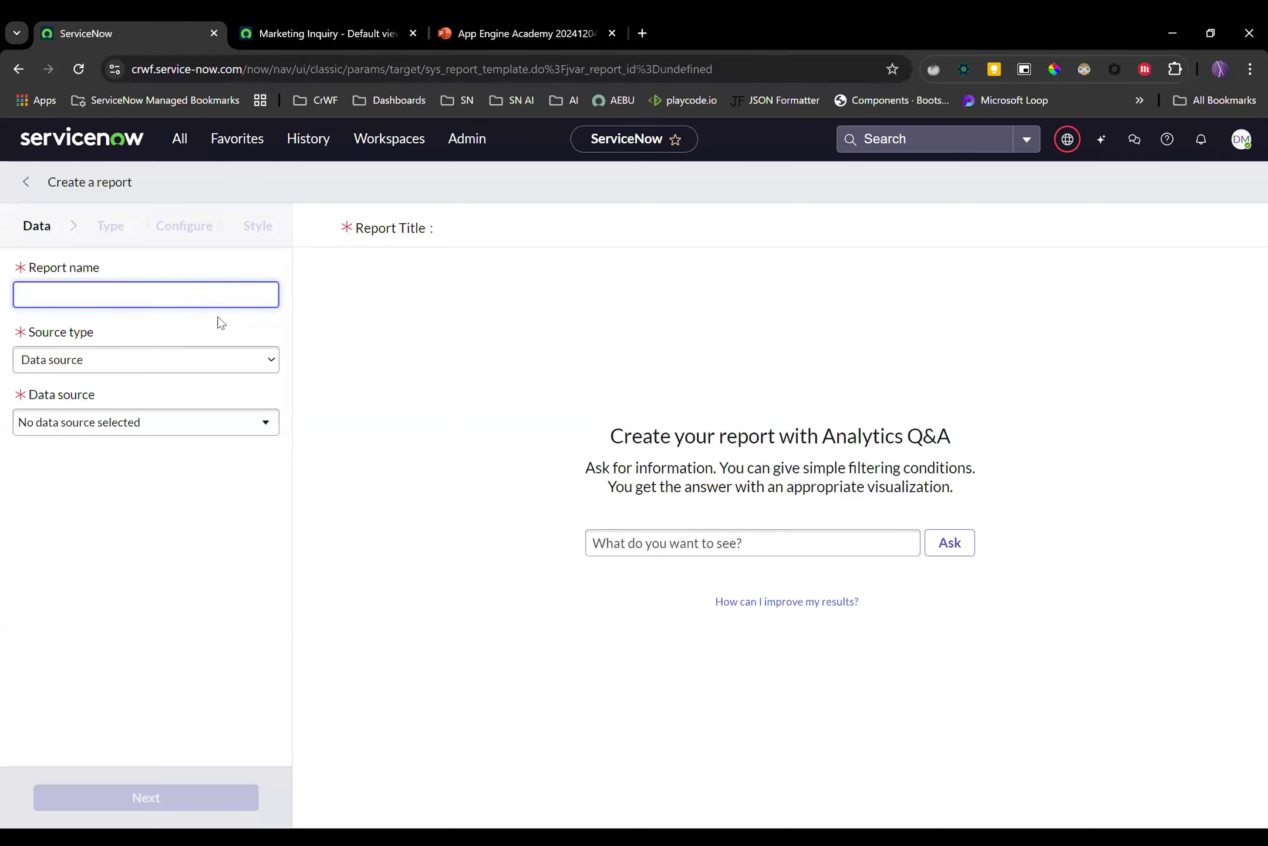
pyautogui.write('Dan Marketing')
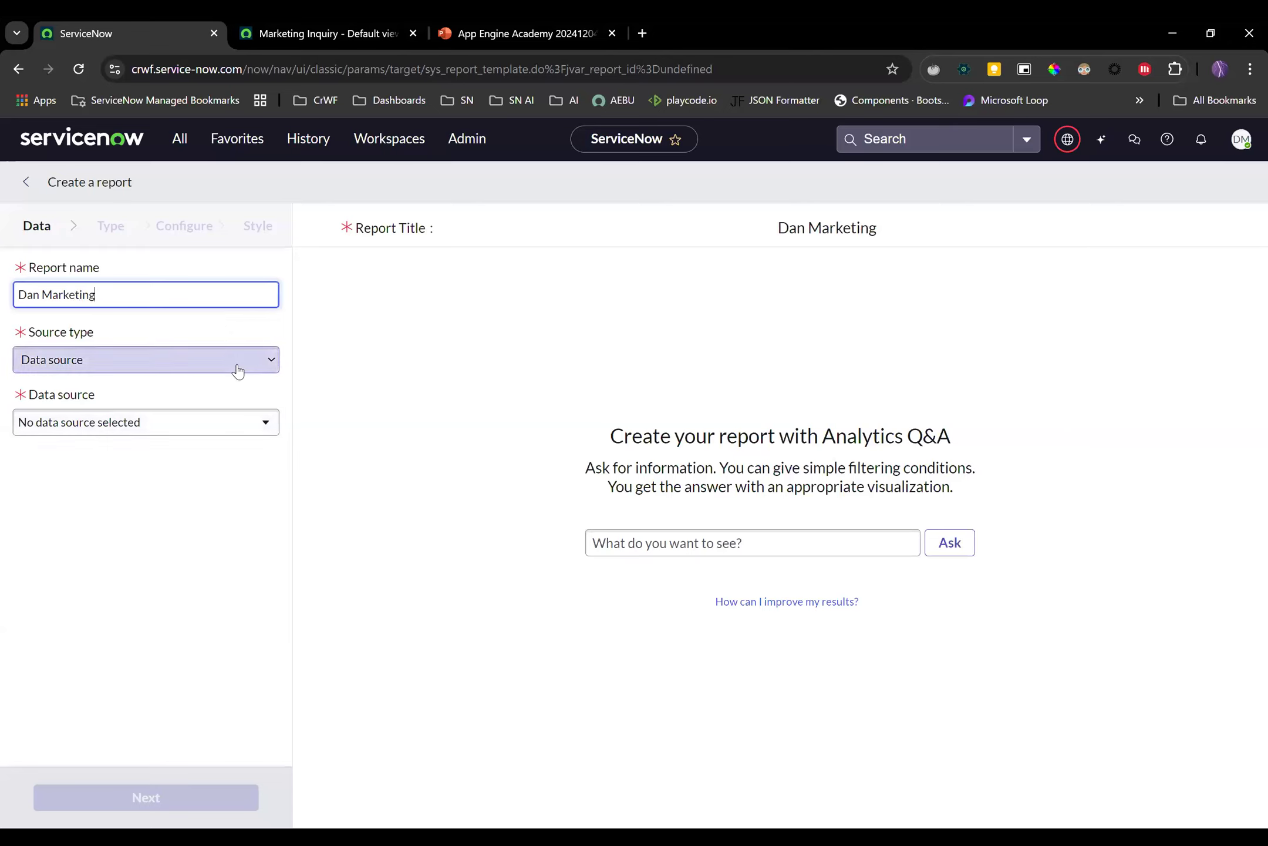
pyautogui.click(235, 367)
pyautogui.press('Return')
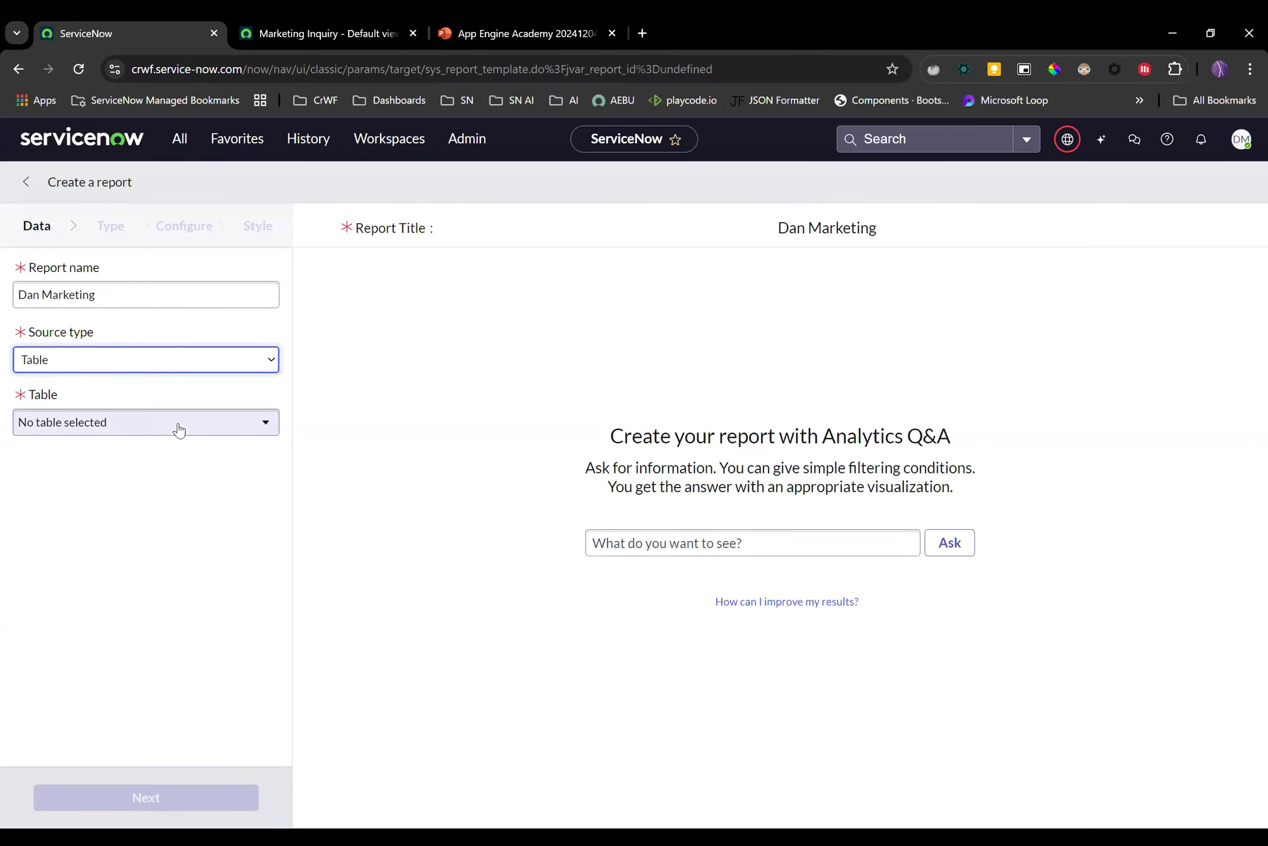
# Search the report's table list for 'dan mark', clear the search, and return to Studio
pyautogui.click(178, 421)
pyautogui.write('dan mark')
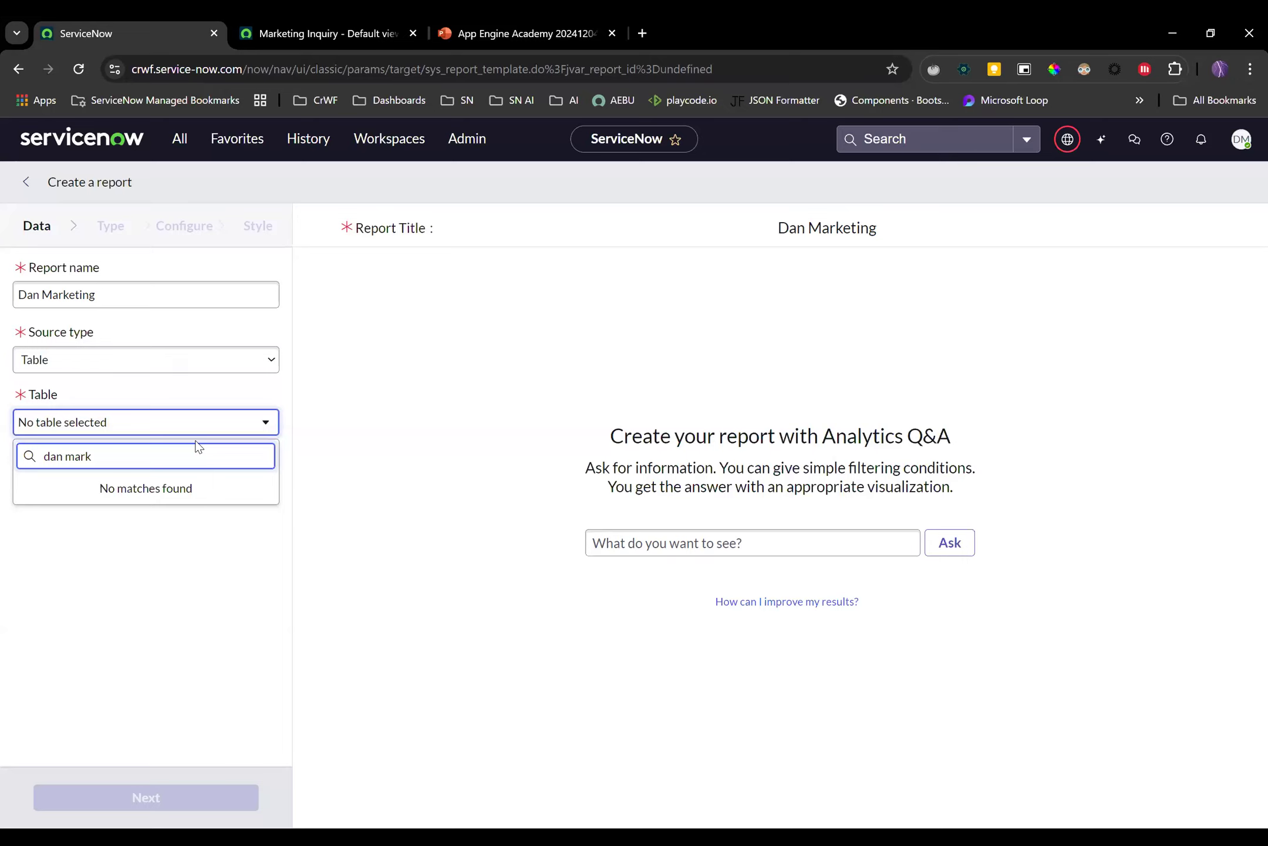
pyautogui.press('BackSpace')
pyautogui.press('BackSpace')
pyautogui.press('BackSpace')
pyautogui.press('BackSpace')
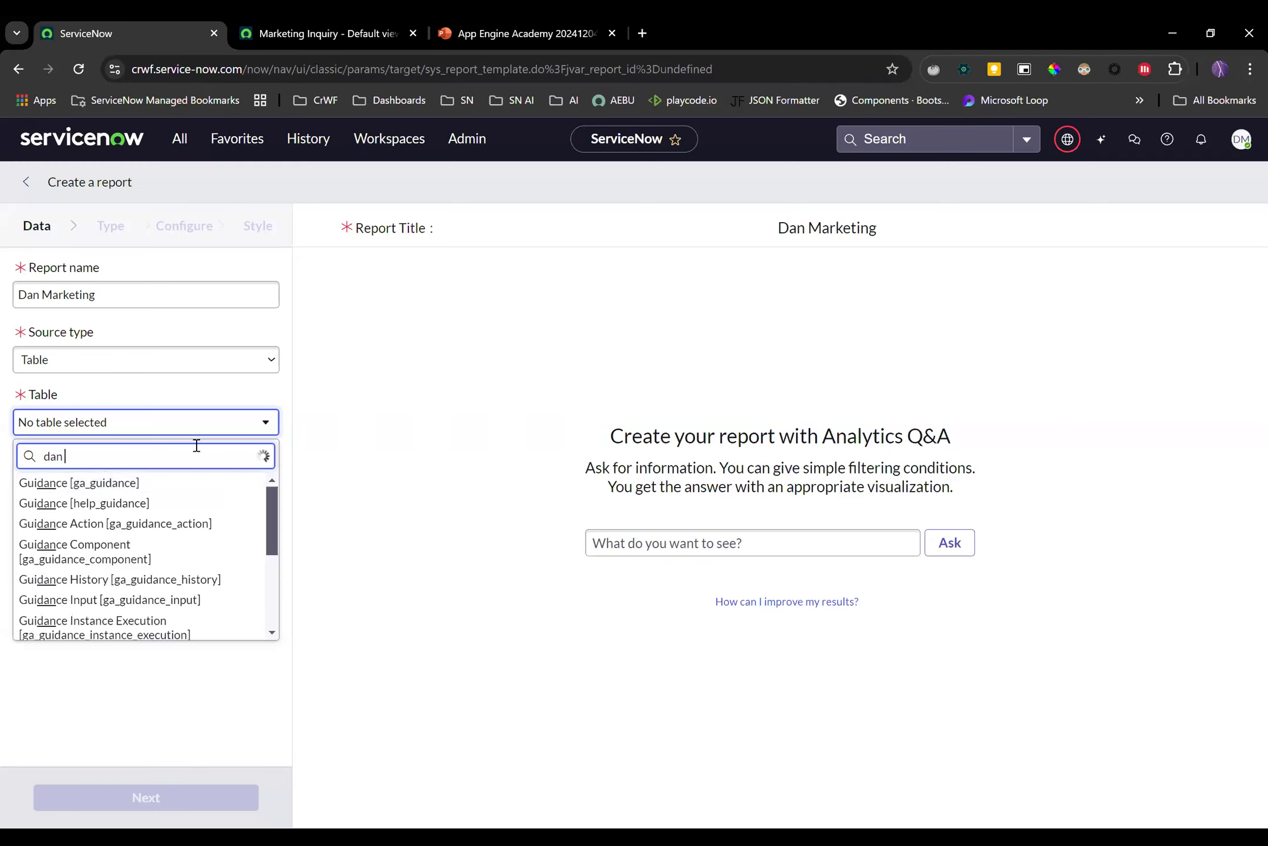
pyautogui.press('BackSpace')
pyautogui.press('BackSpace')
pyautogui.press('BackSpace')
pyautogui.press('BackSpace')
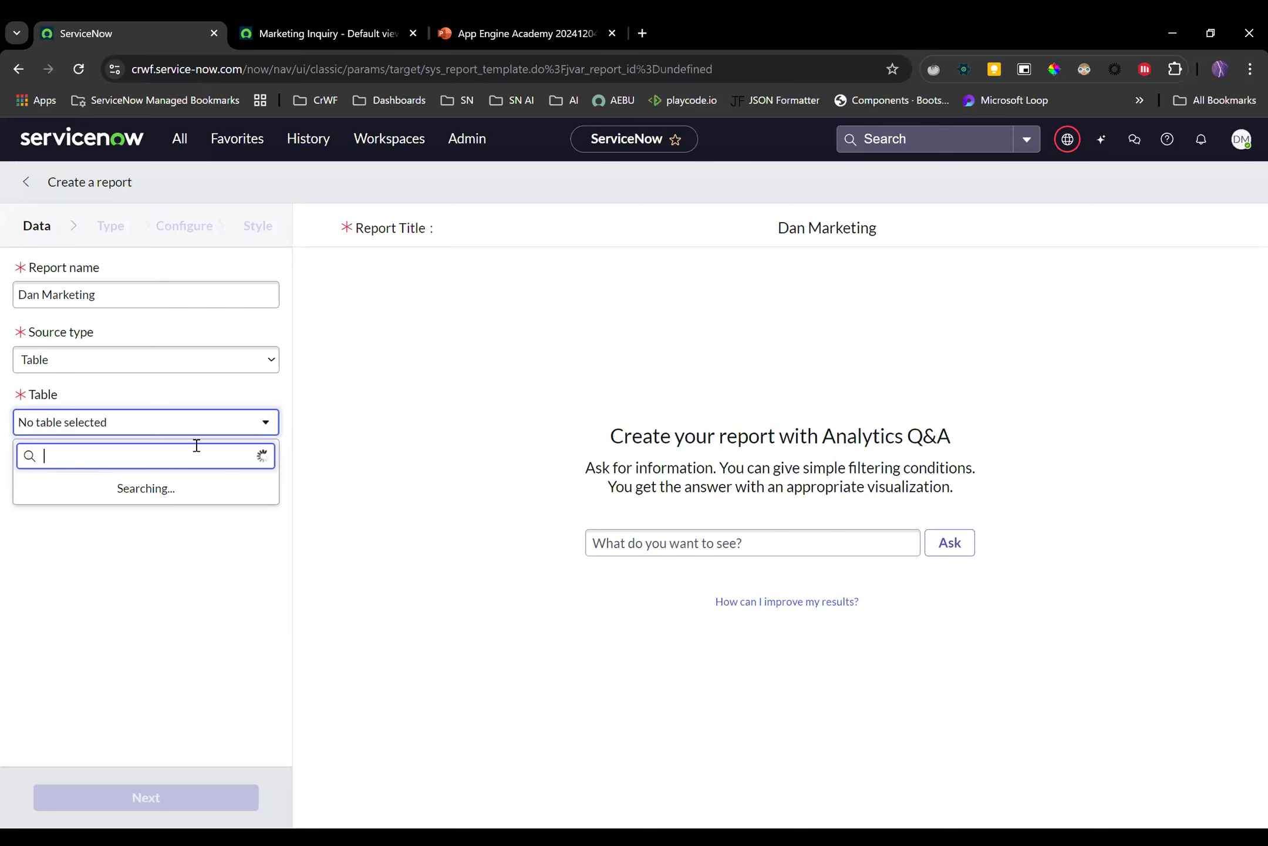
pyautogui.click(308, 34)
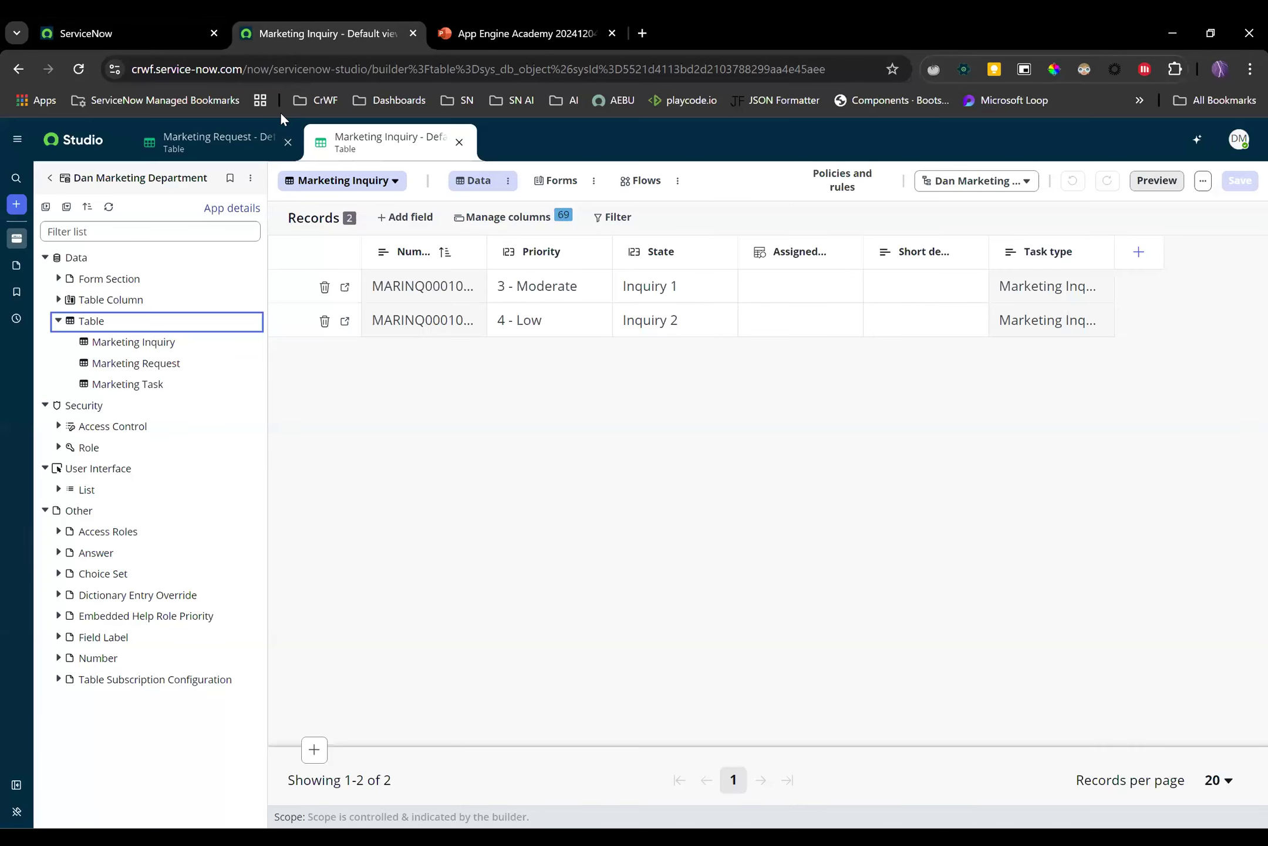
# Base the Dan Marketing report on the Marketing Task table as a pie chart and run it
pyautogui.click(159, 41)
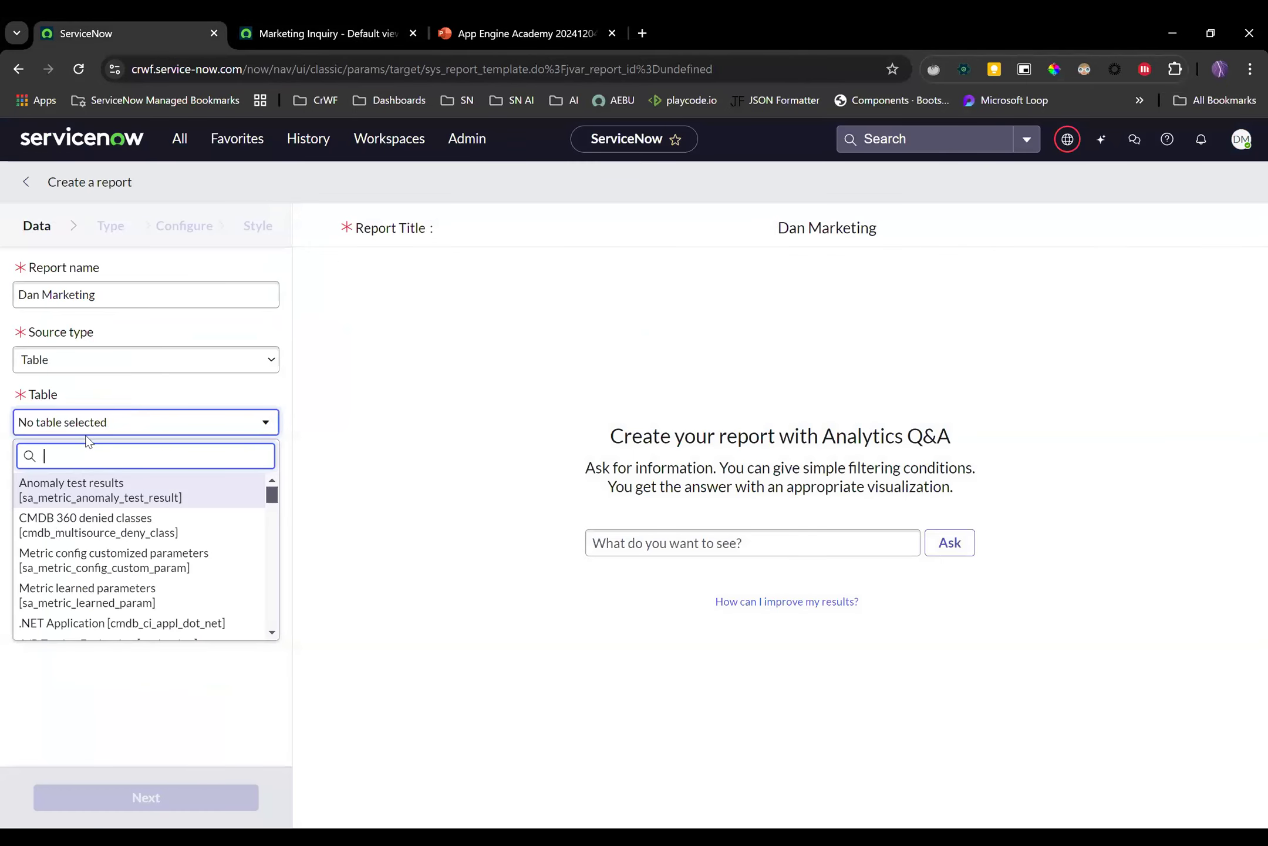
pyautogui.write('marketing')
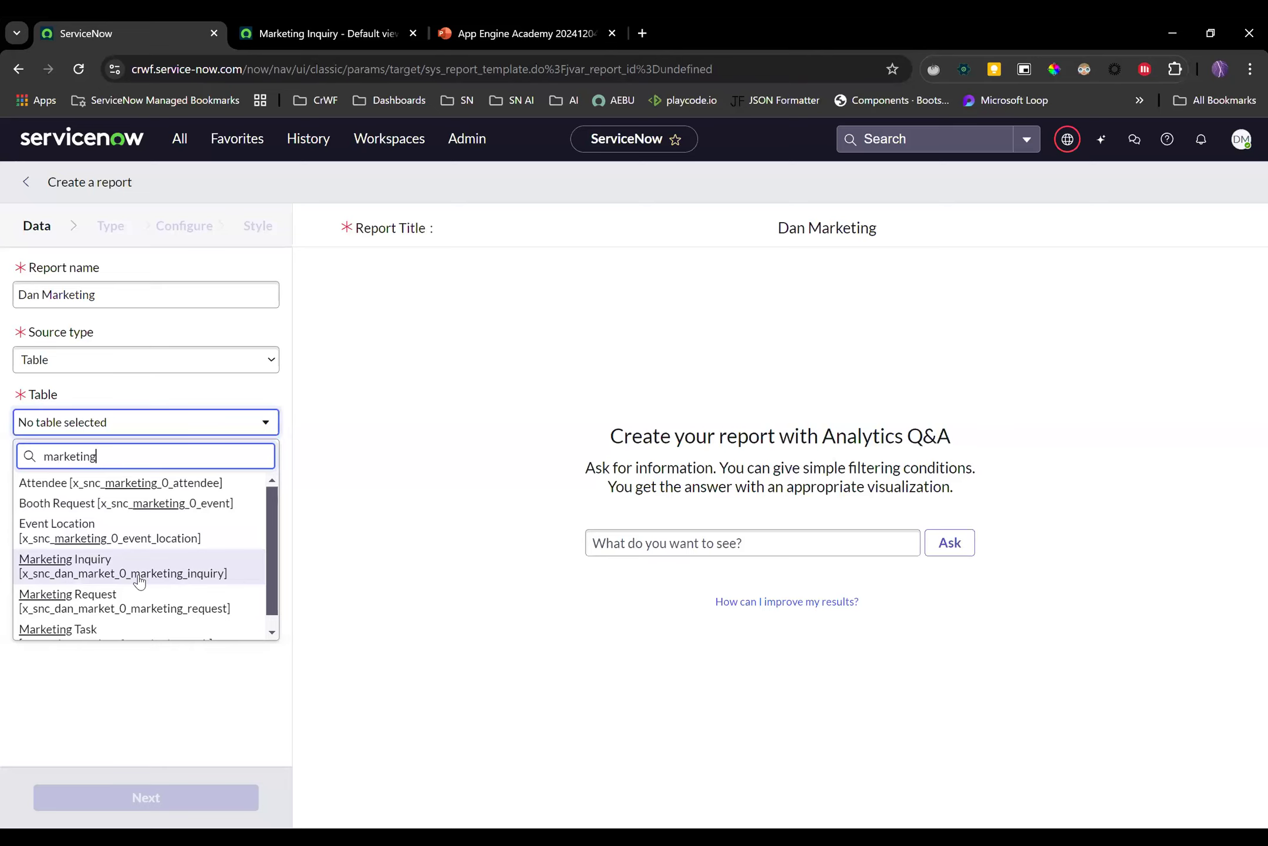
pyautogui.scroll(-1, 130, 625)
pyautogui.click(126, 631)
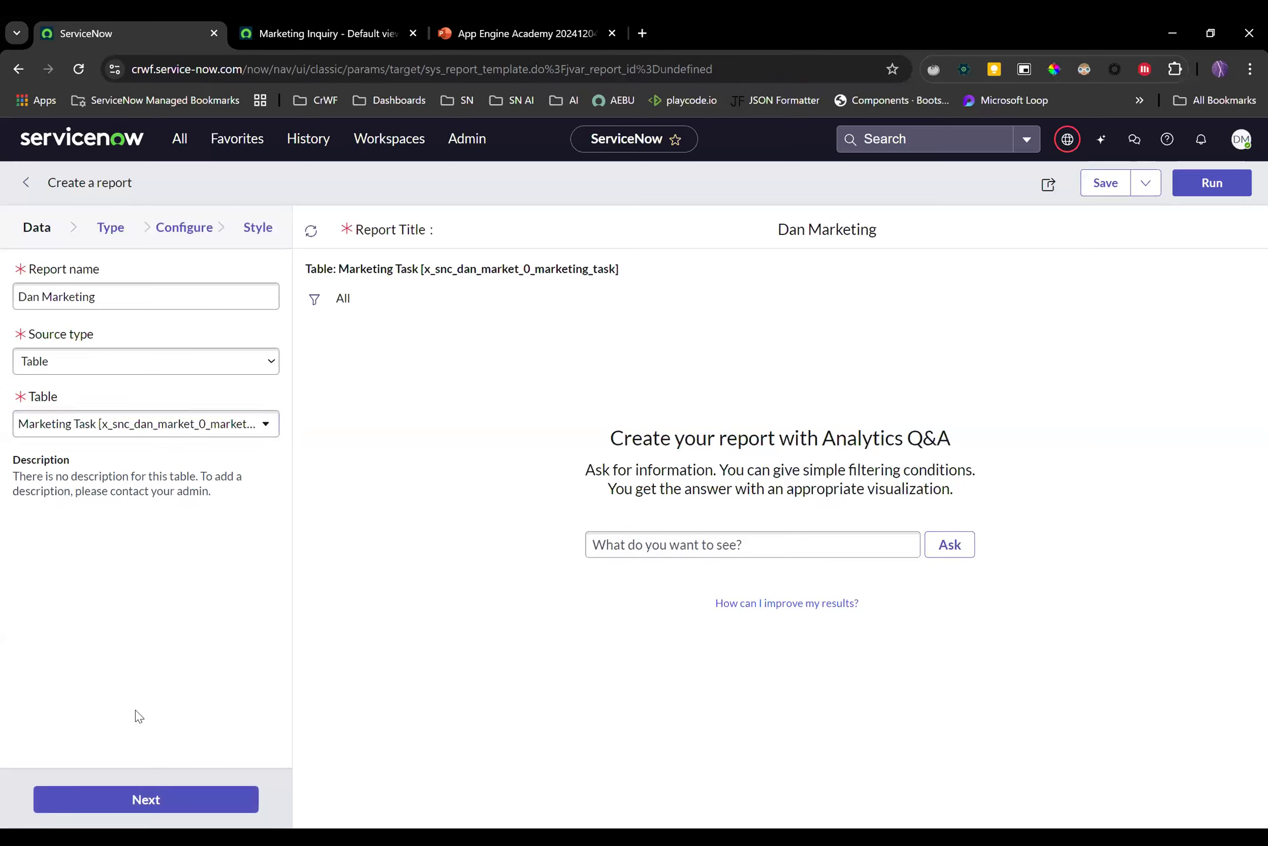
pyautogui.click(144, 802)
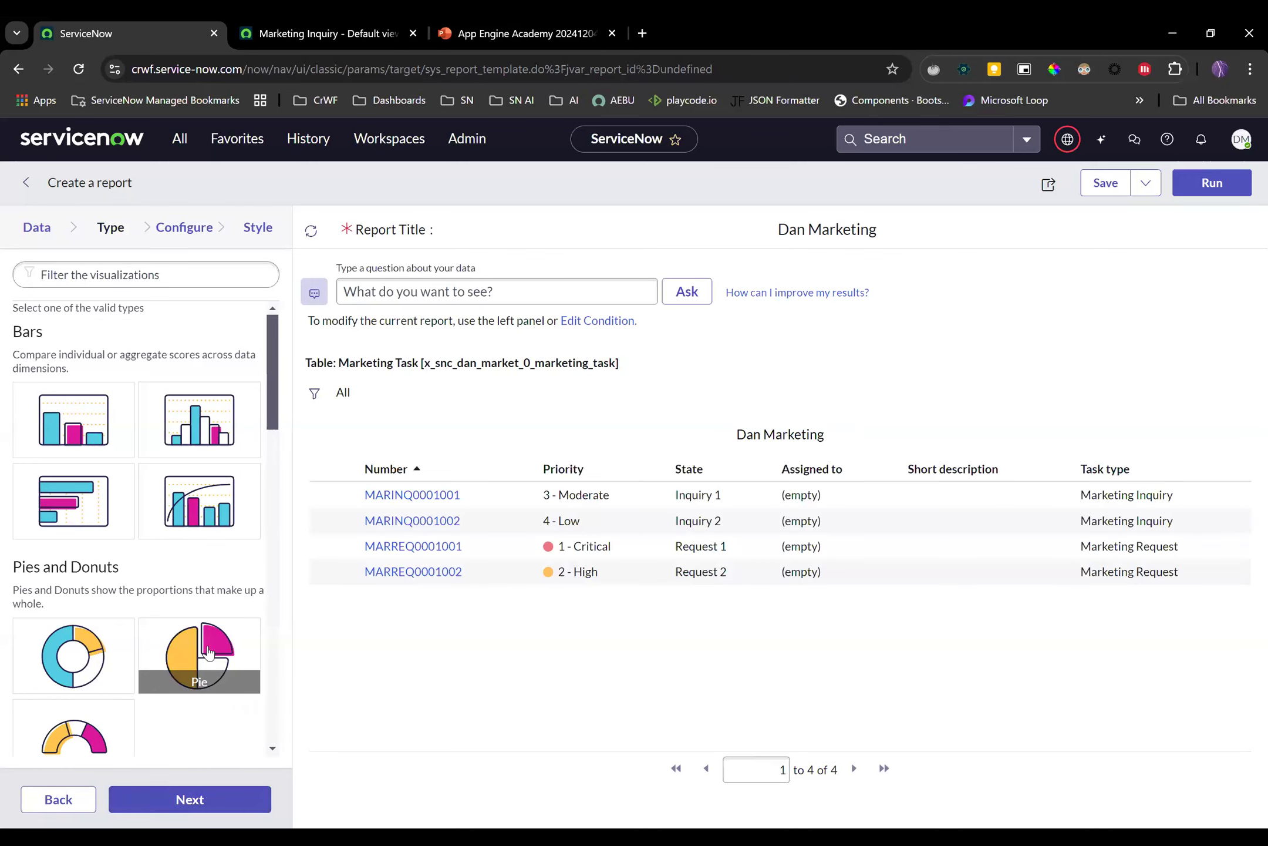
pyautogui.click(212, 670)
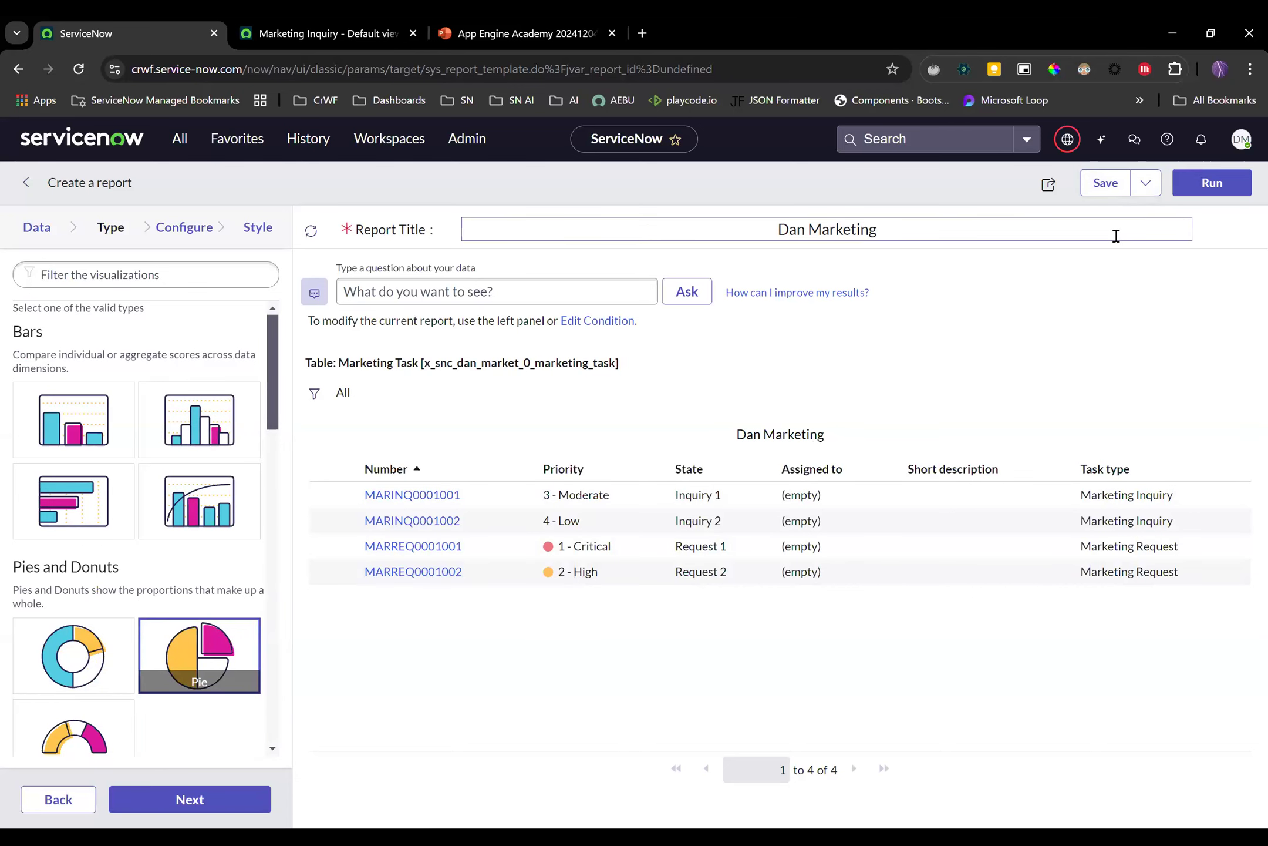
pyautogui.click(1220, 185)
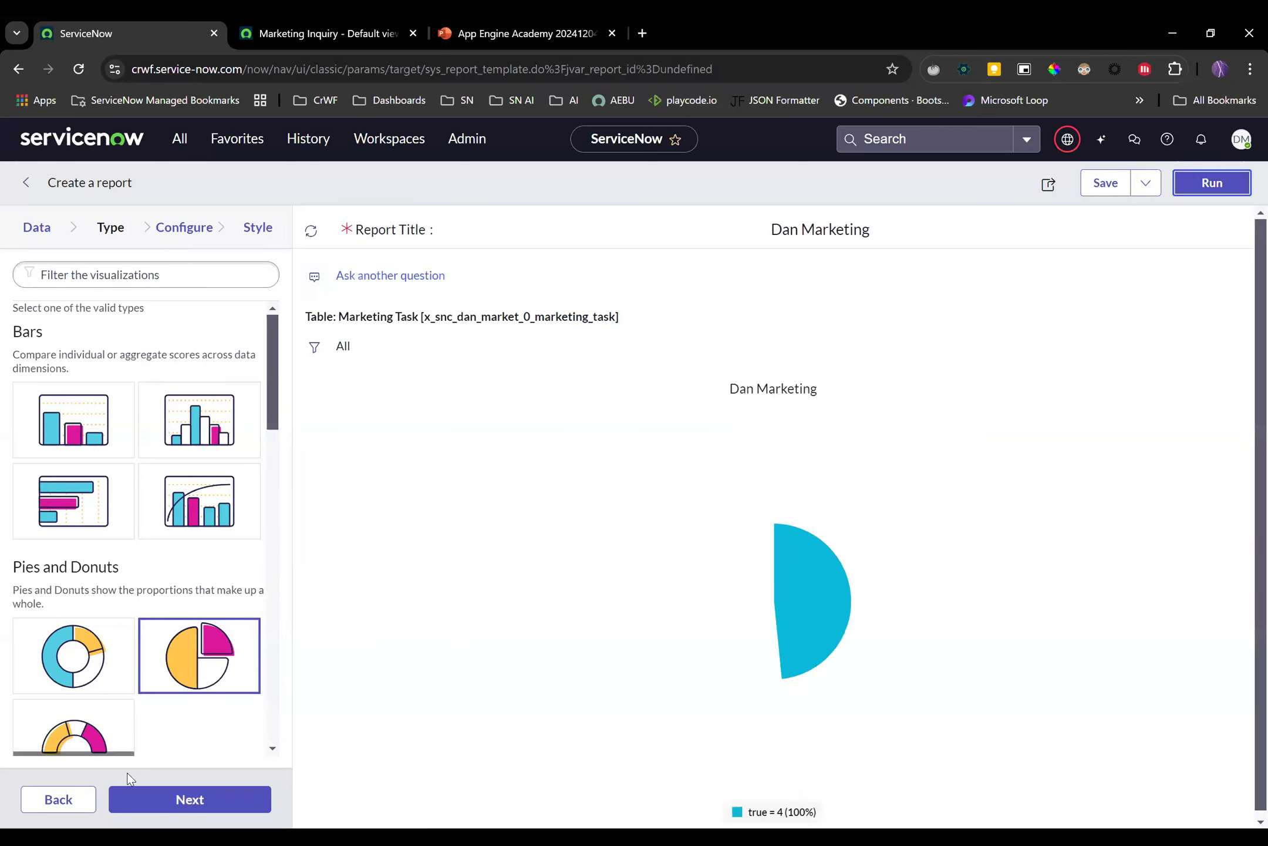
# Group the Dan Marketing pie by State, rerun it to check the four 25% slices, and go back to chart types
pyautogui.click(165, 800)
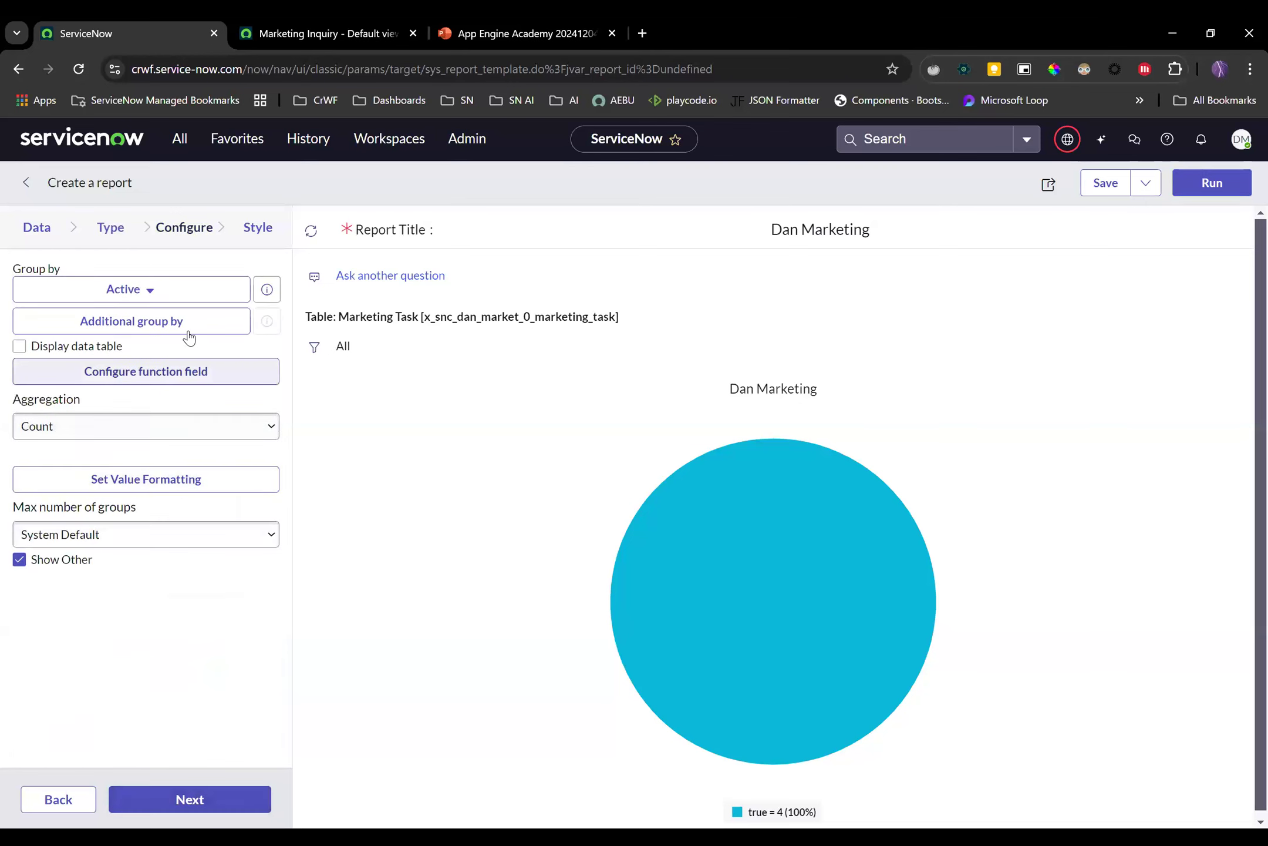
pyautogui.click(148, 290)
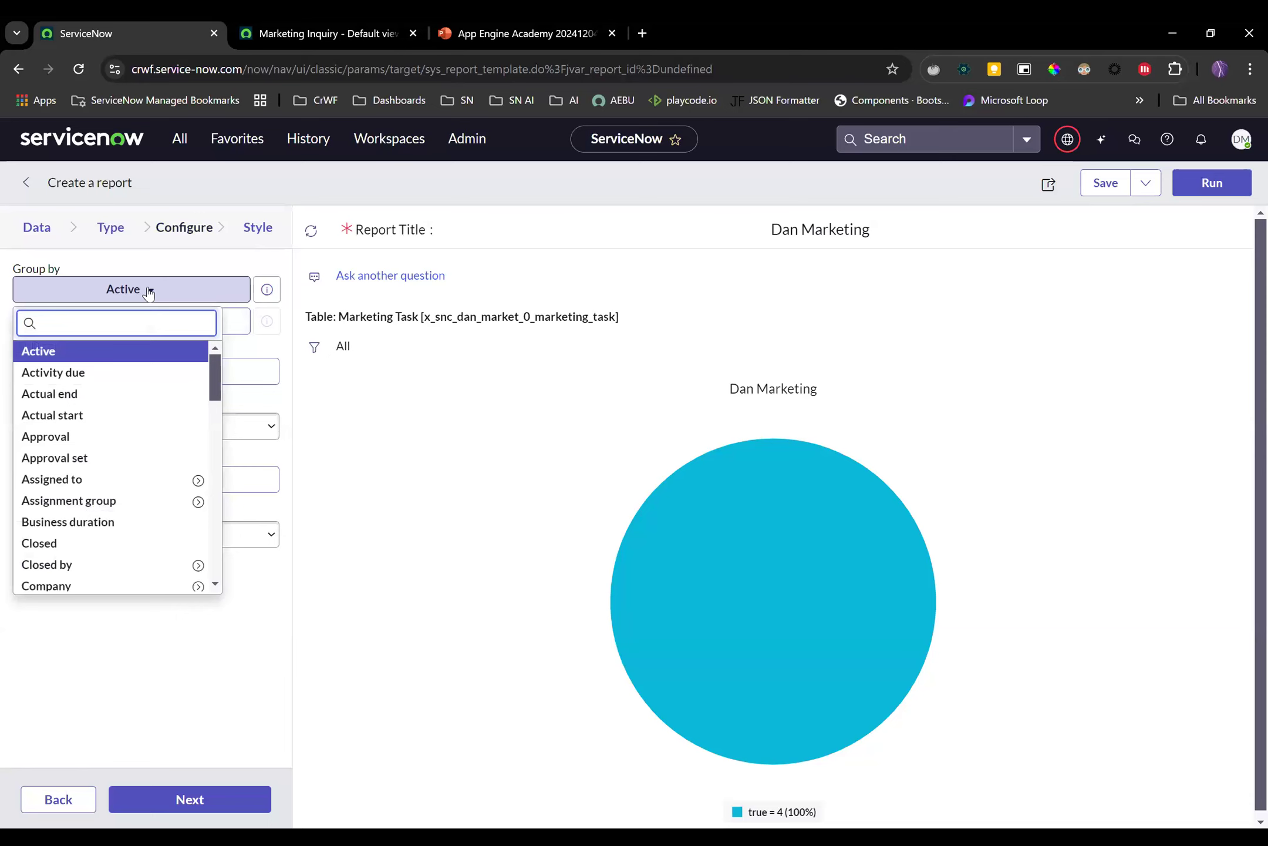
pyautogui.write('state')
pyautogui.click(97, 377)
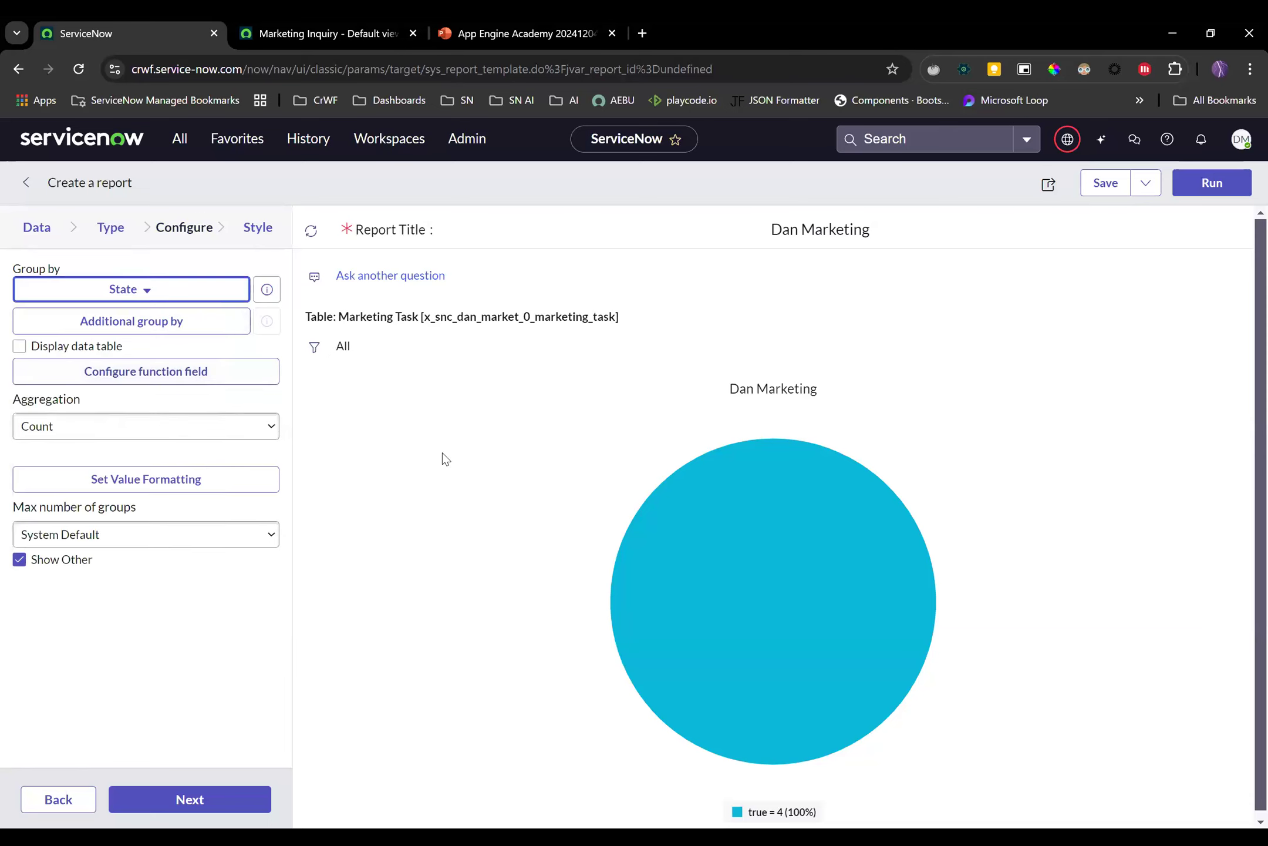
pyautogui.click(1209, 189)
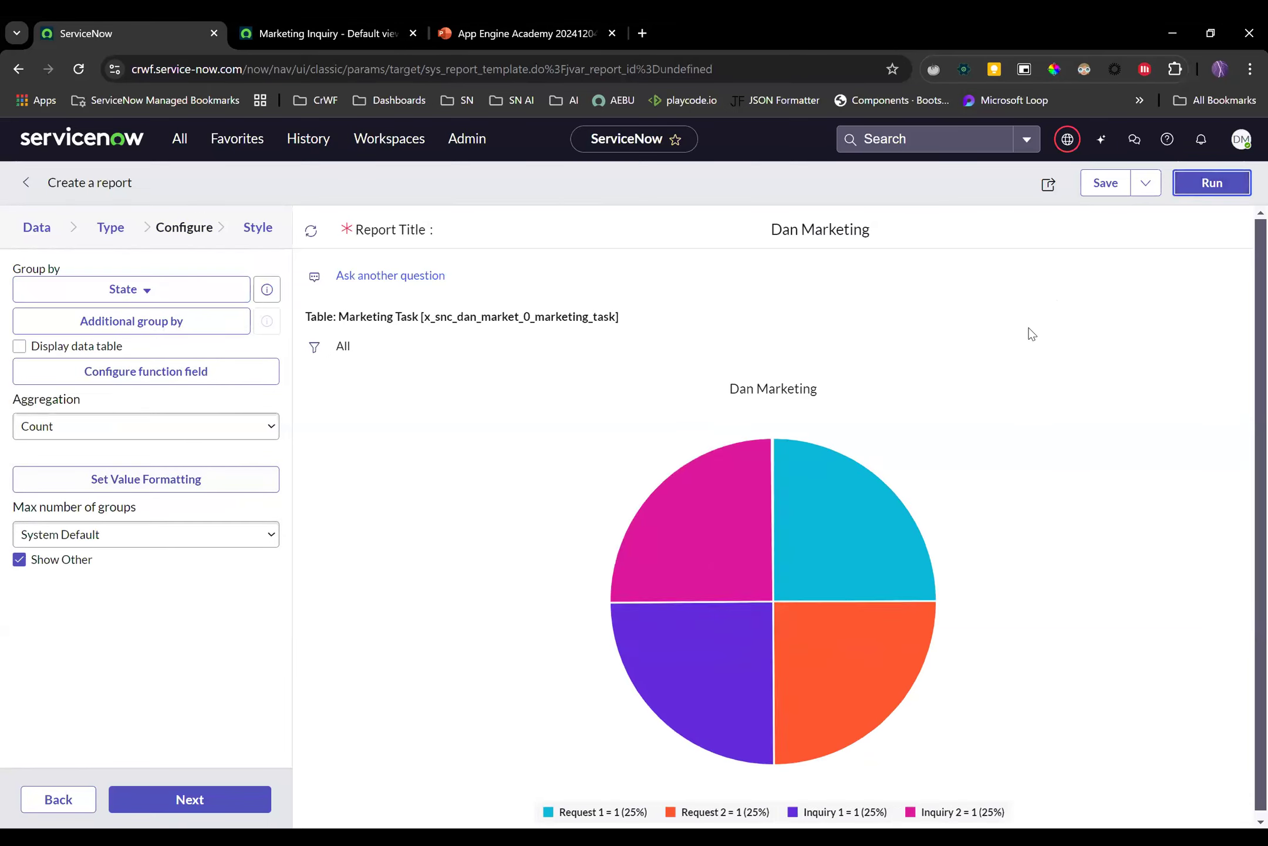
pyautogui.moveTo(654, 565)
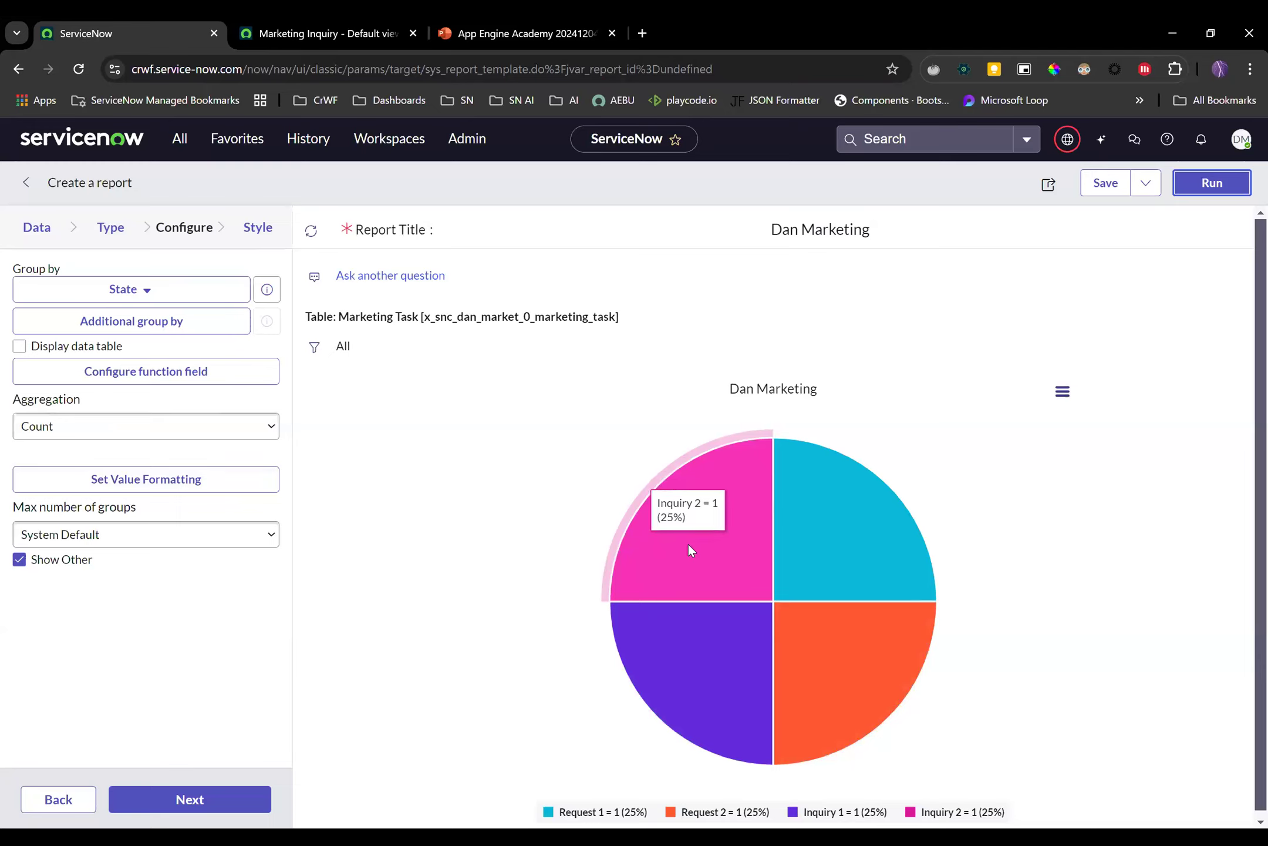
pyautogui.moveTo(814, 513)
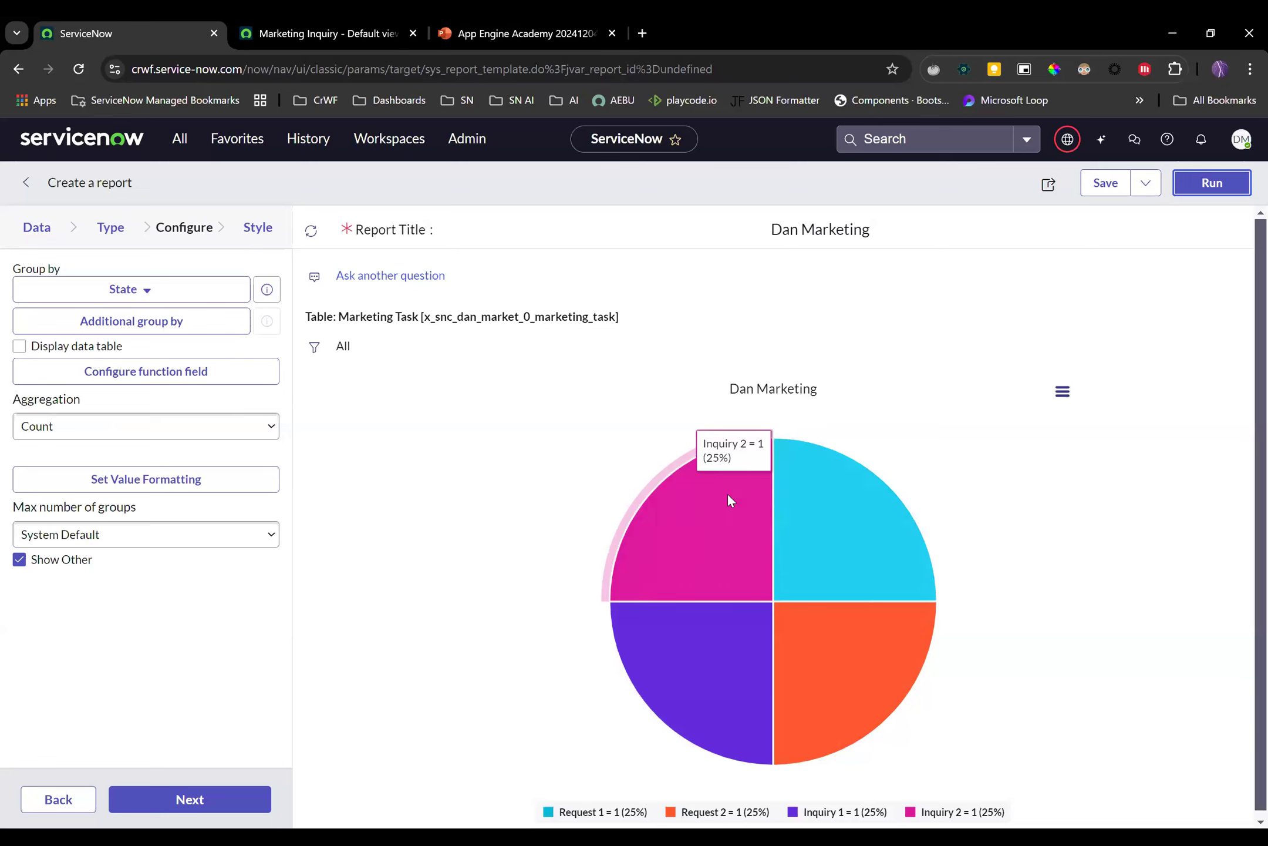
pyautogui.click(45, 796)
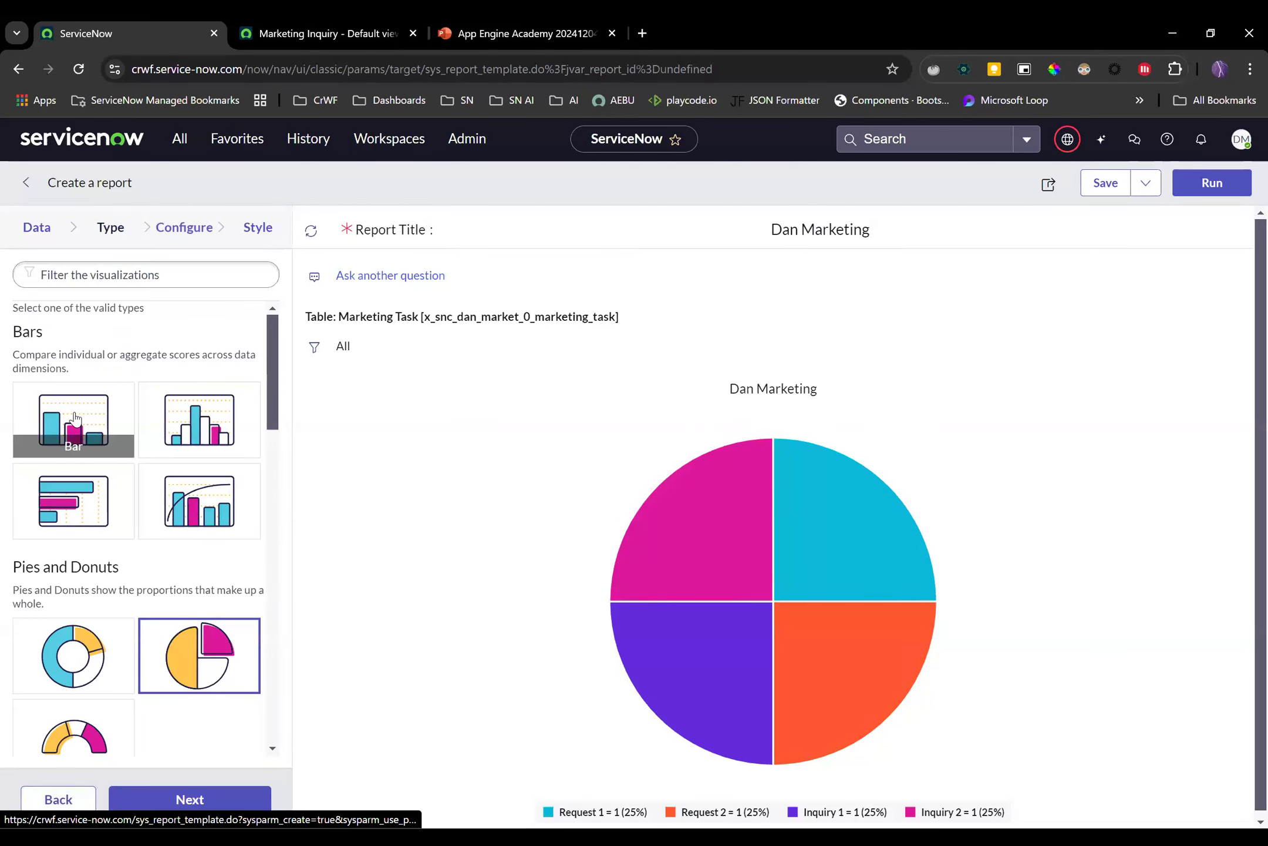
# Make the Dan Marketing report a bar chart grouped by Task type and rerun it
pyautogui.click(87, 451)
pyautogui.click(188, 800)
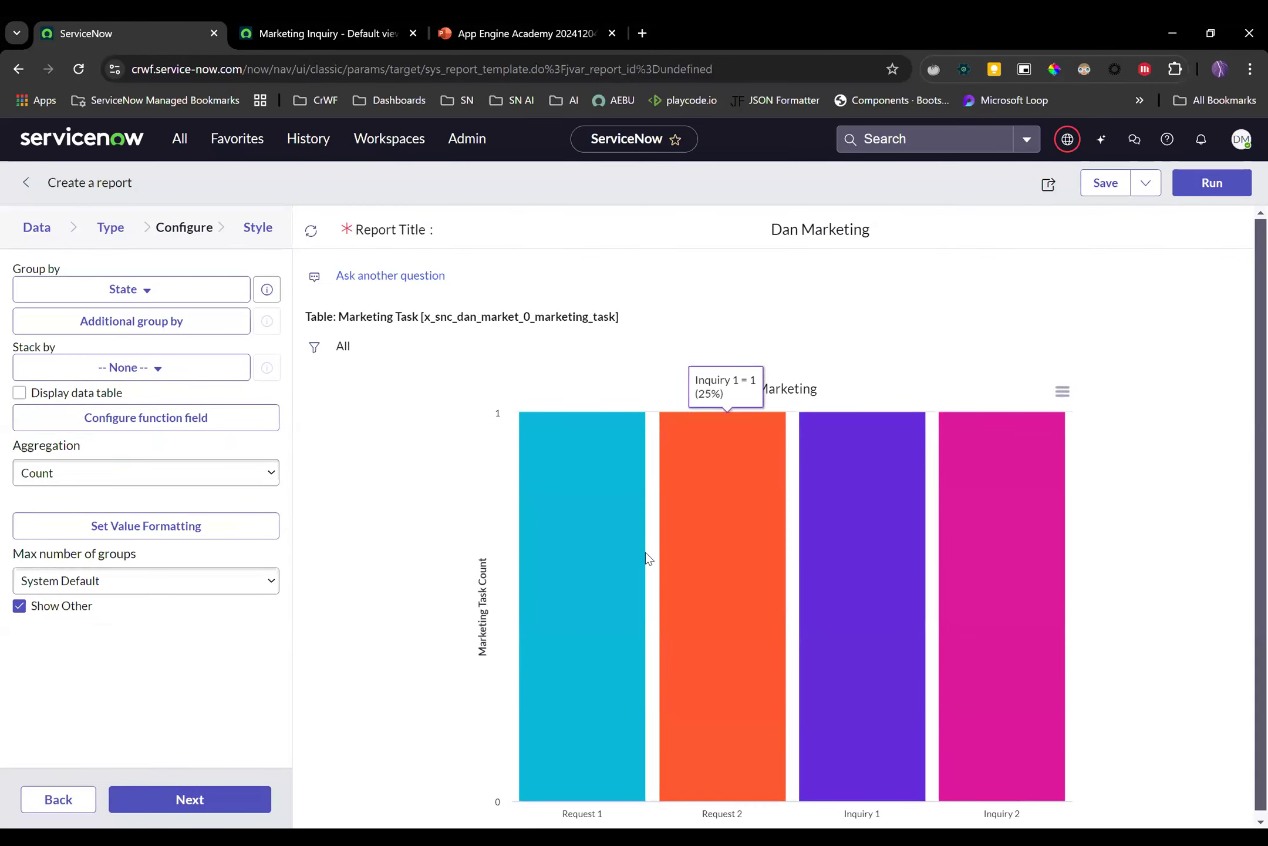
pyautogui.click(143, 296)
pyautogui.write('rAK')
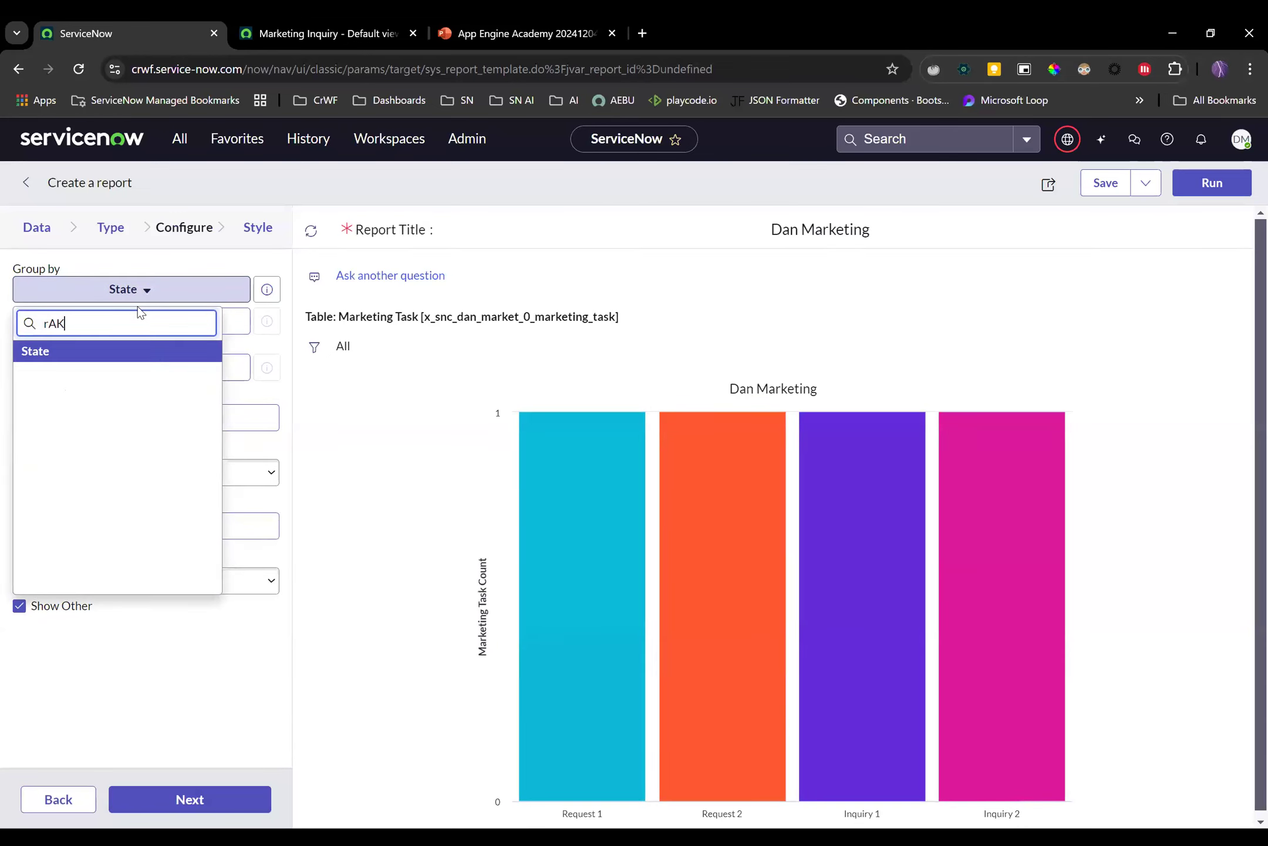
pyautogui.press('BackSpace')
pyautogui.press('BackSpace')
pyautogui.press('BackSpace')
pyautogui.write('Rak')
pyautogui.press('BackSpace')
pyautogui.press('BackSpace')
pyautogui.press('BackSpace')
pyautogui.write('task')
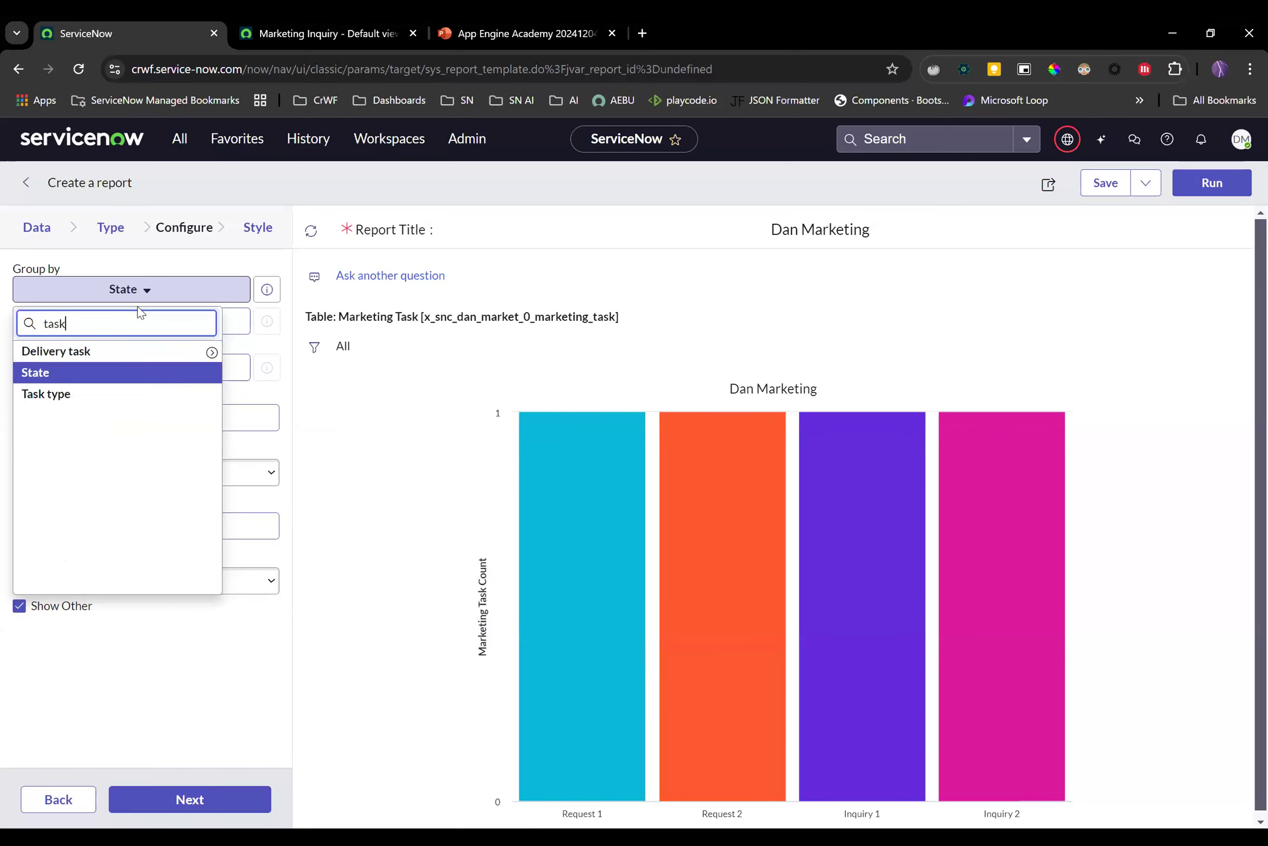
pyautogui.click(111, 394)
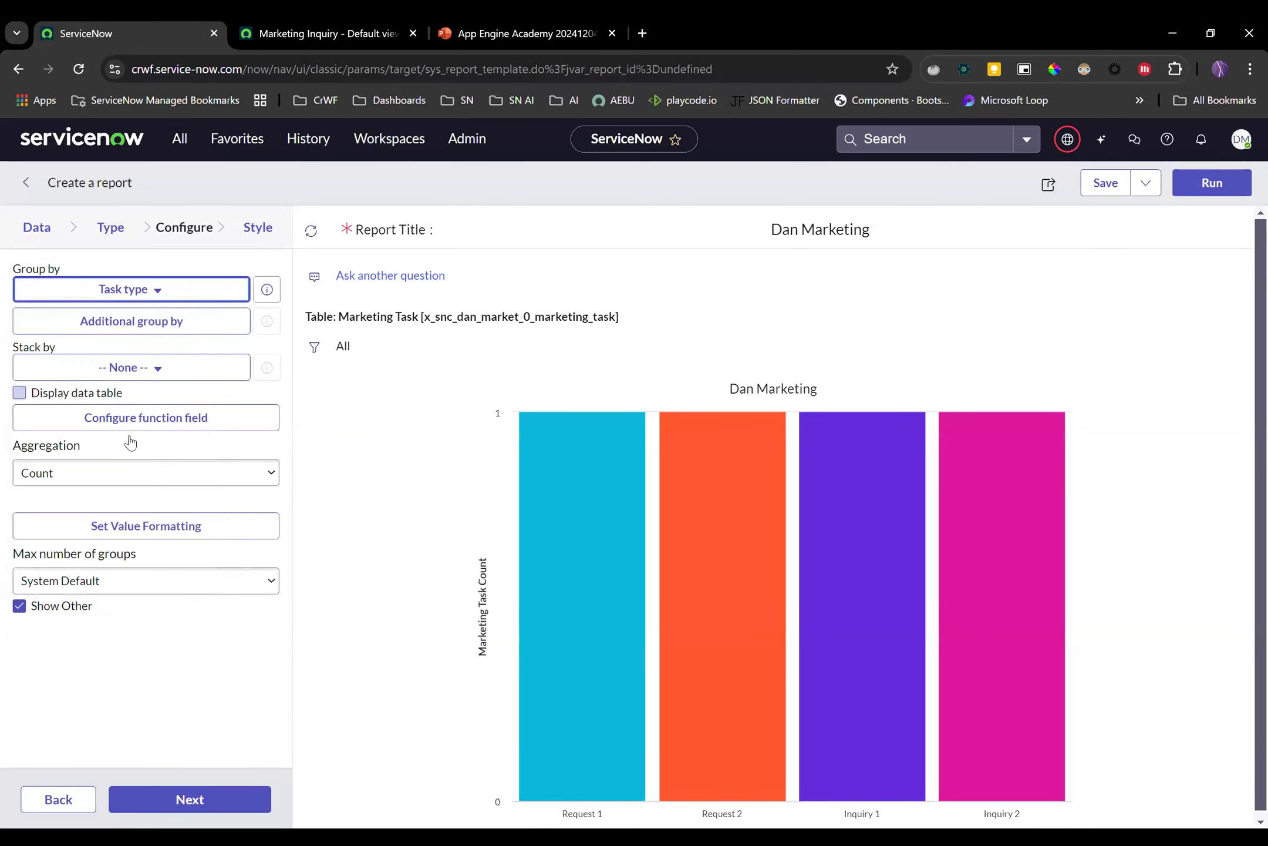
pyautogui.click(1212, 182)
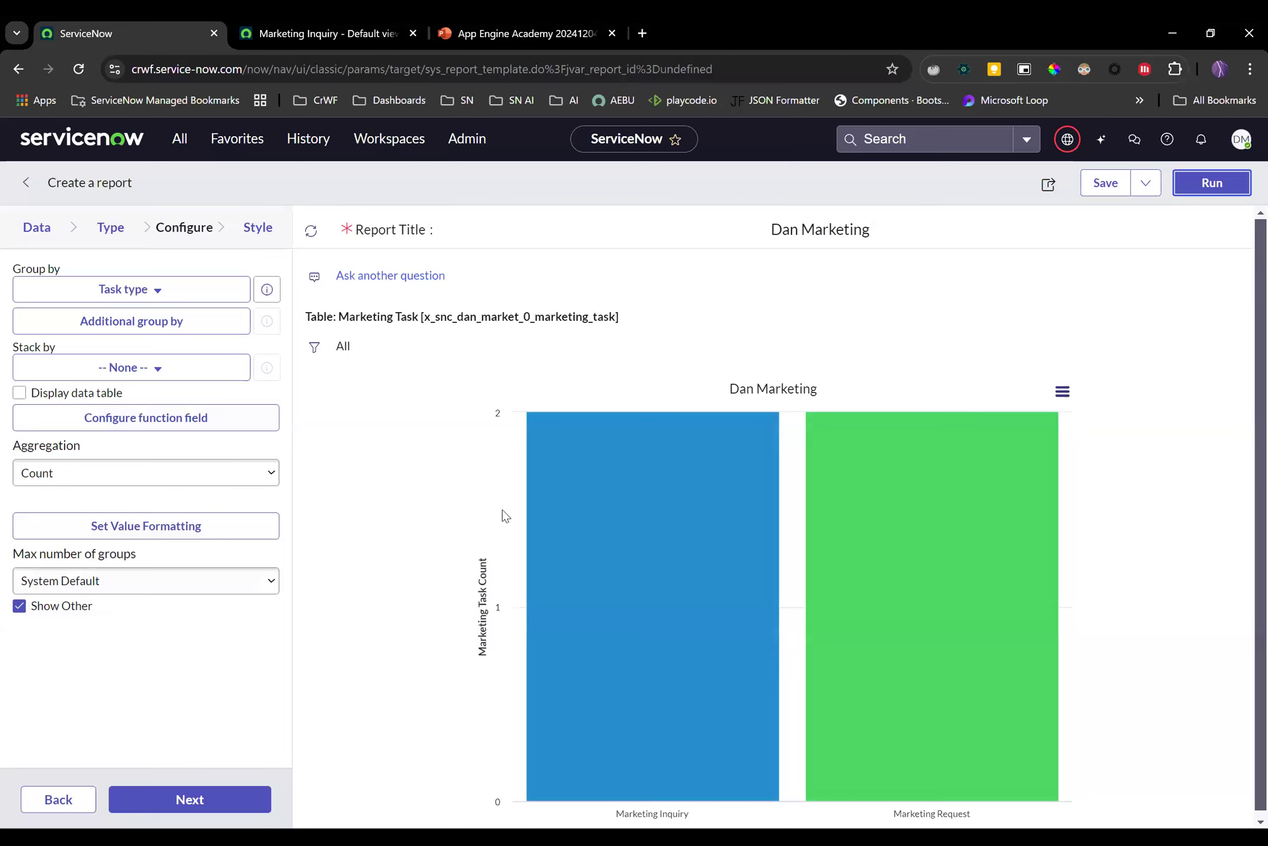
# Set the chart's Stack by field to Priority
pyautogui.click(152, 370)
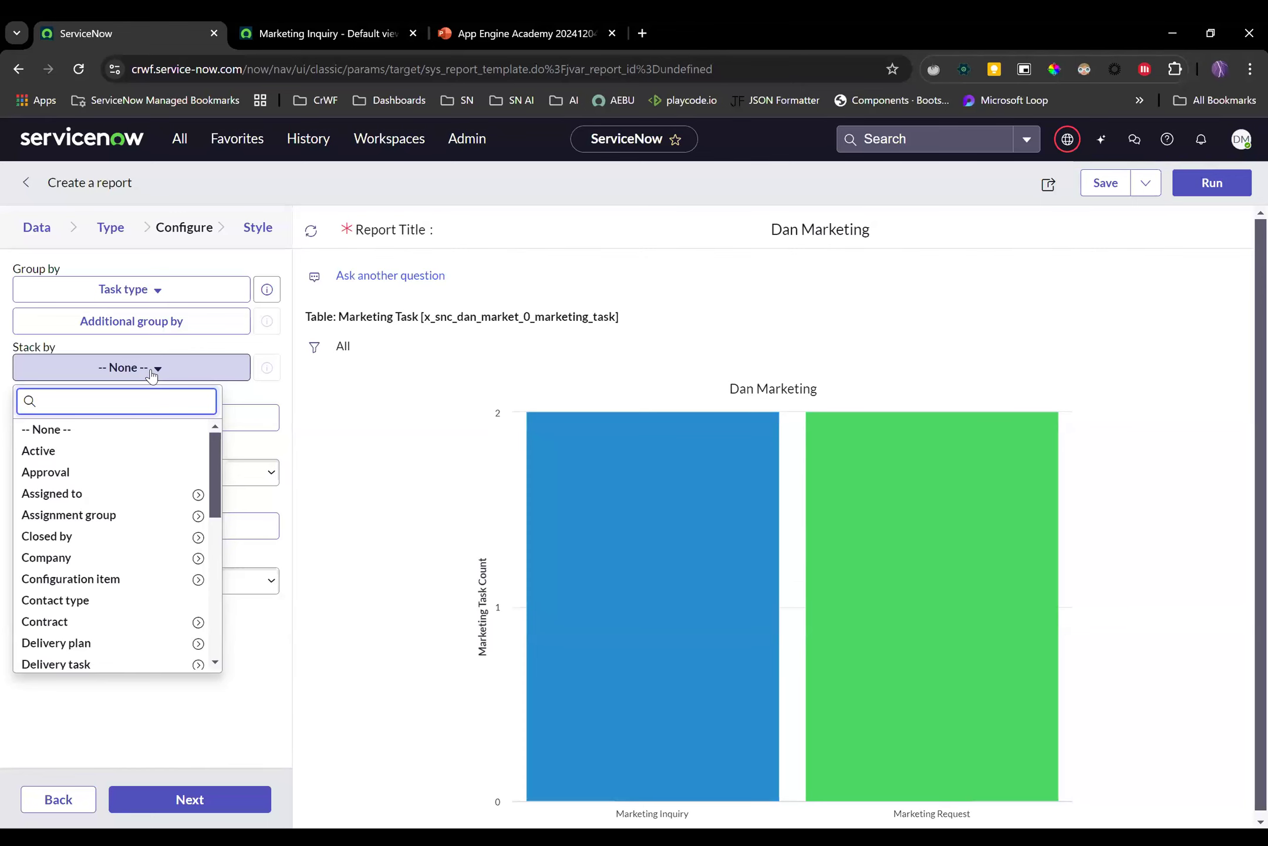
pyautogui.write('i')
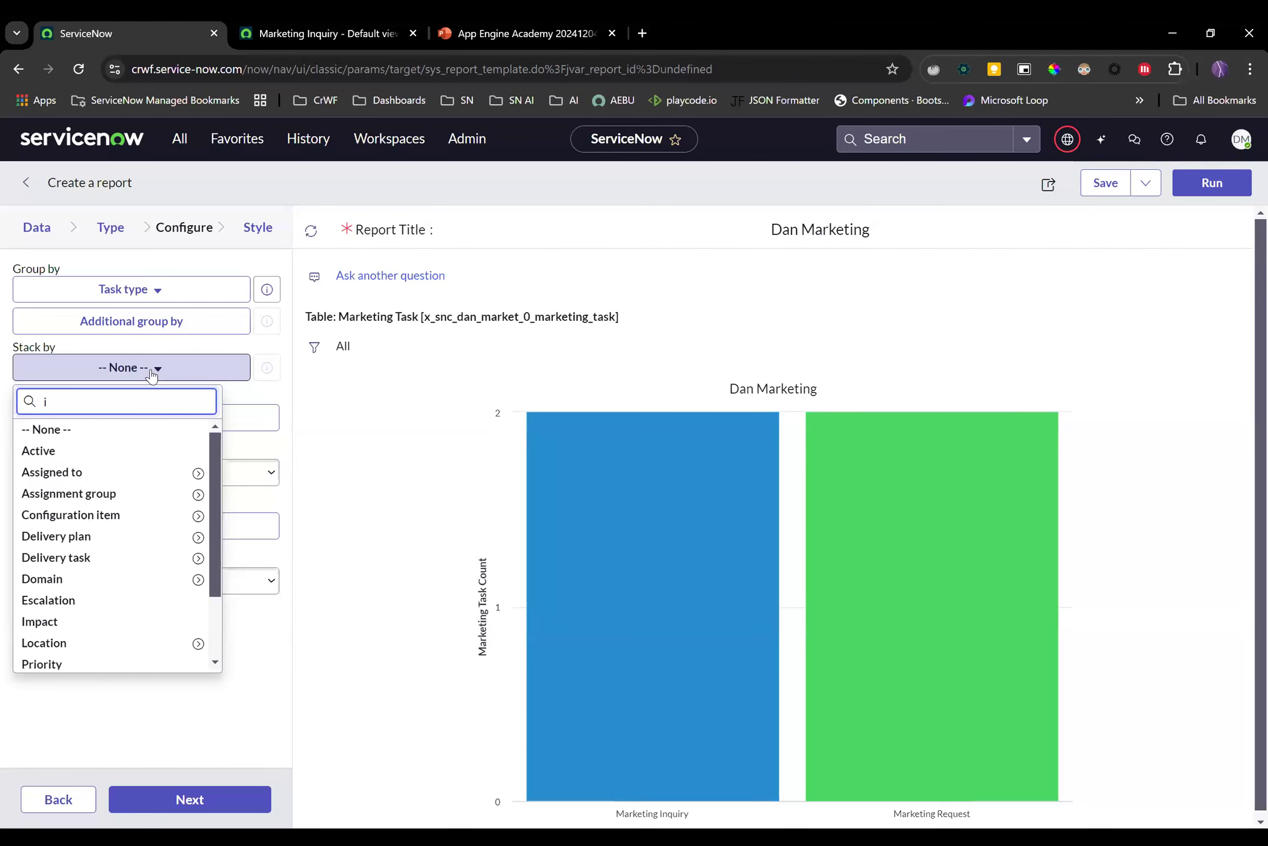
pyautogui.click(300, 36)
pyautogui.click(65, 31)
pyautogui.press('BackSpace')
pyautogui.write('prio')
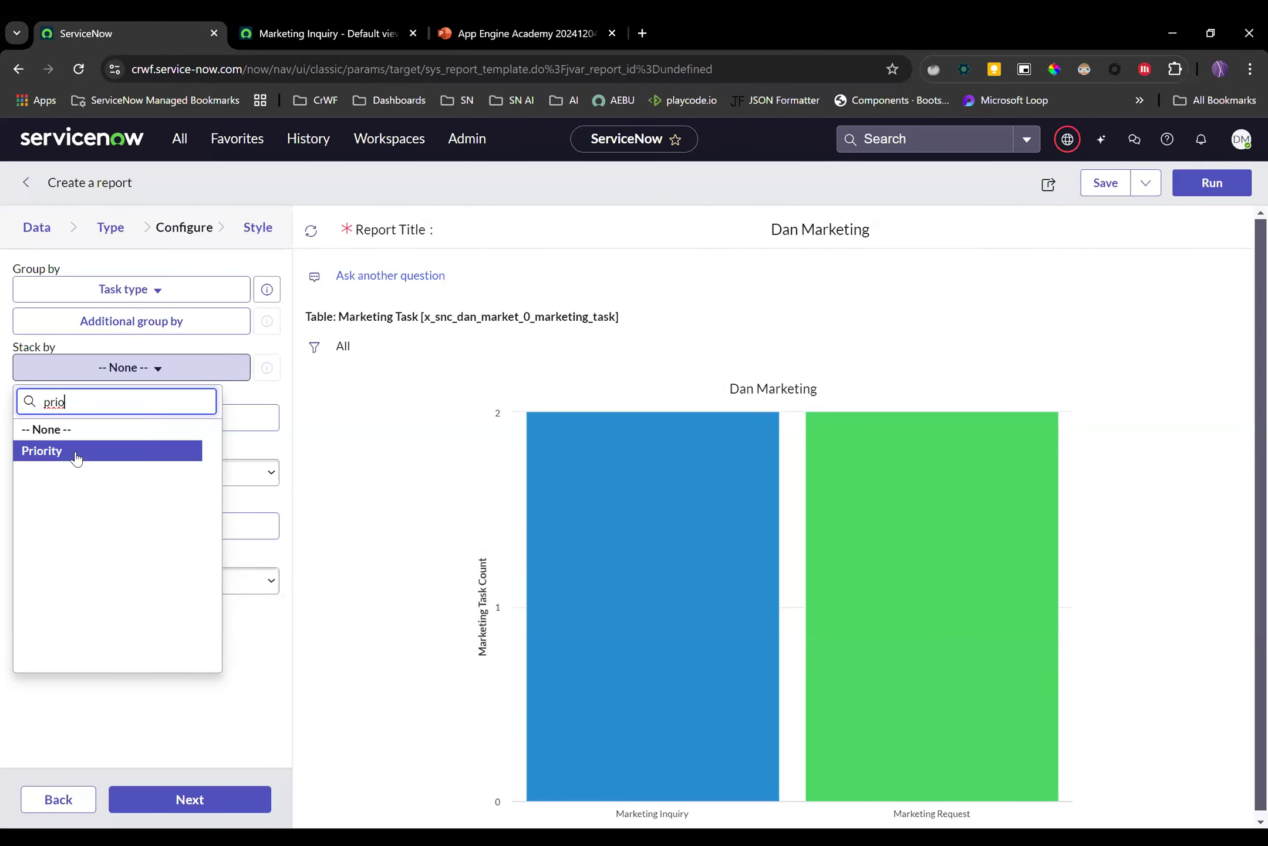
pyautogui.click(76, 456)
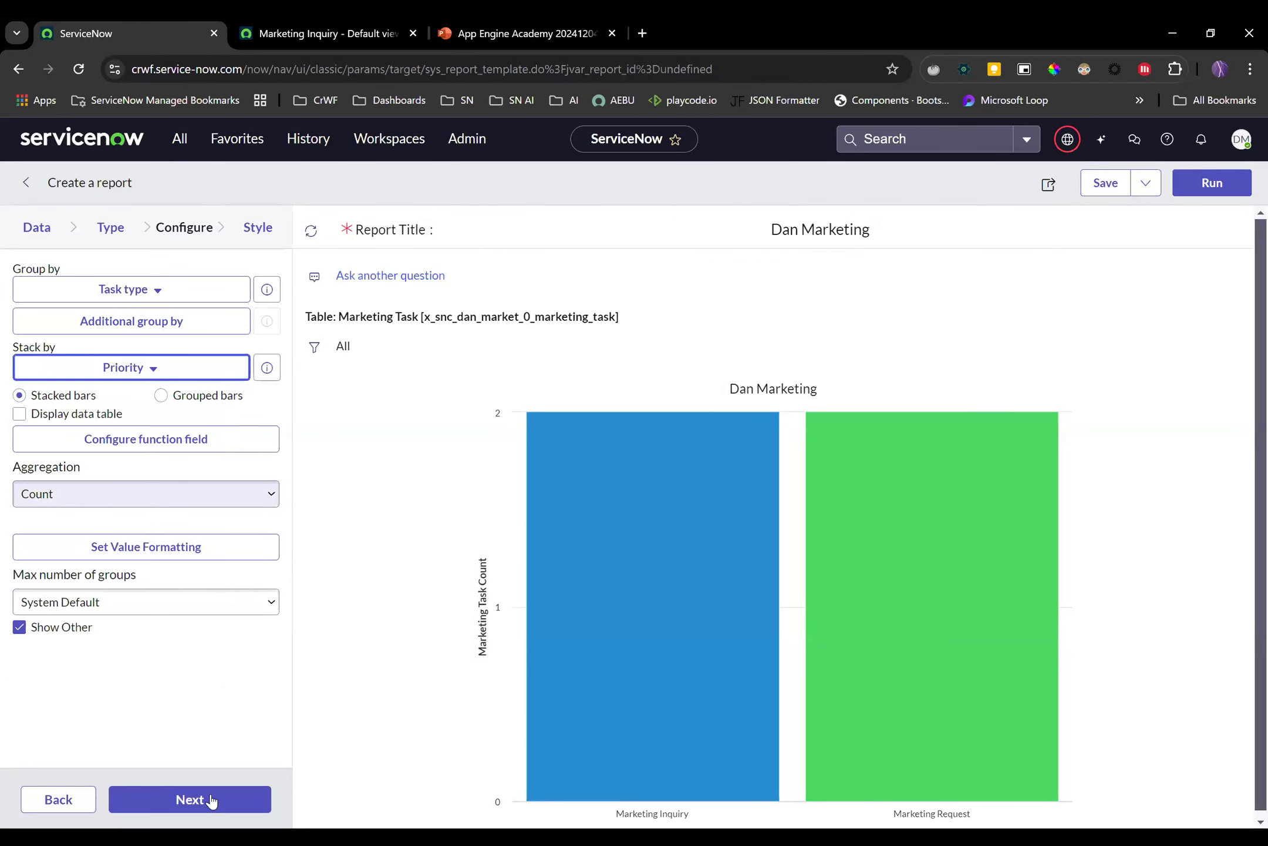
# Render the Task type bars stacked by Critical/High/Moderate/Low priority, then return to the Marketing Inquiry table
pyautogui.click(1195, 188)
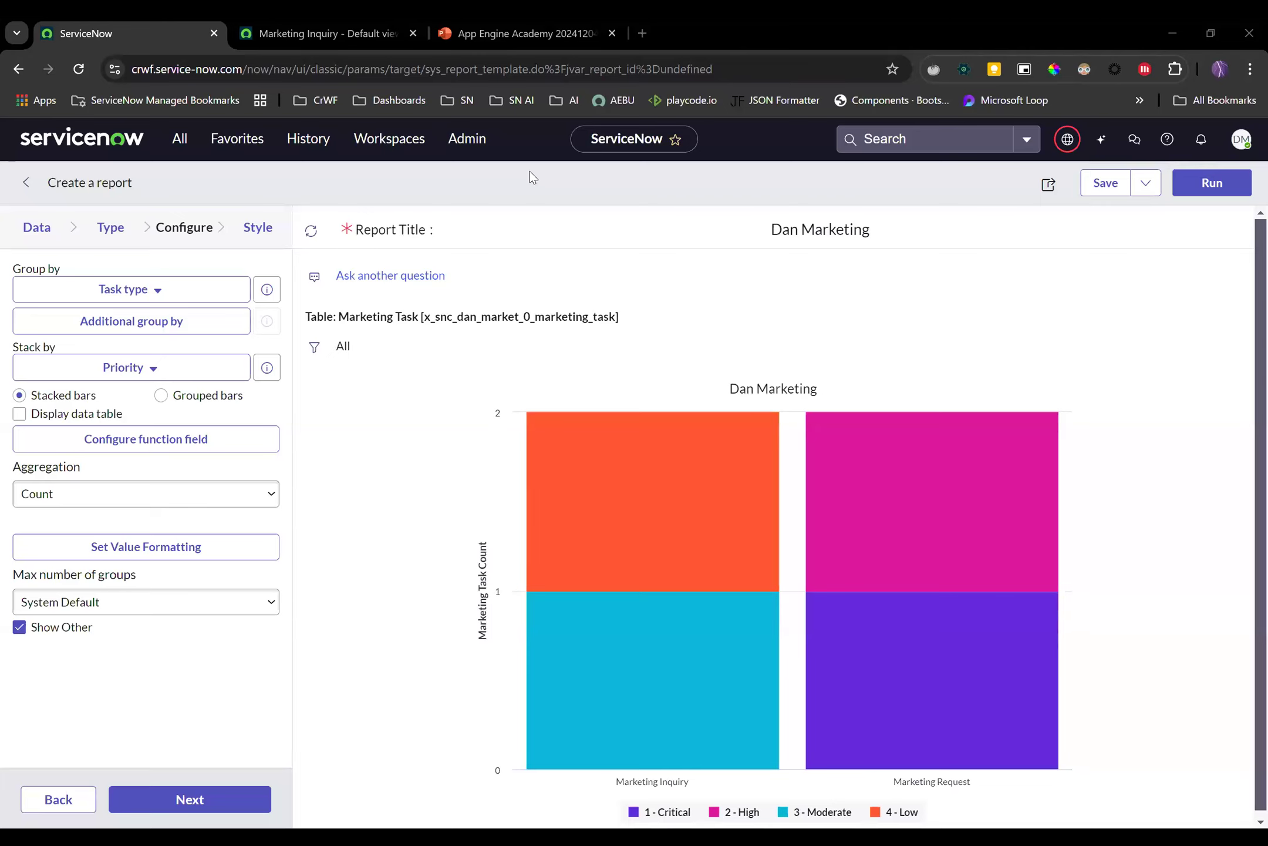
pyautogui.click(375, 27)
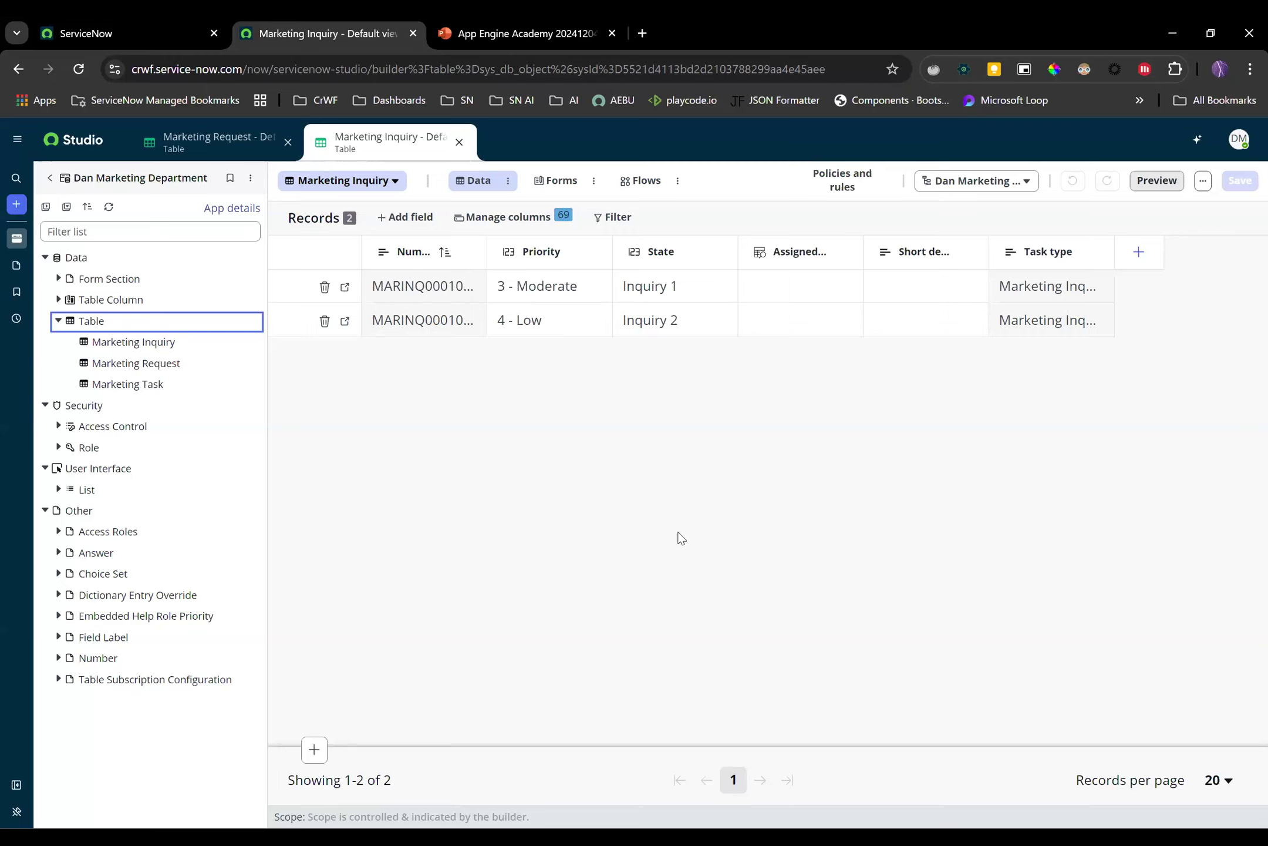
# Create a new Workspace file, prefilled as Dan Marketing Department with URL dan-marketing-department
pyautogui.click(16, 204)
pyautogui.click(52, 214)
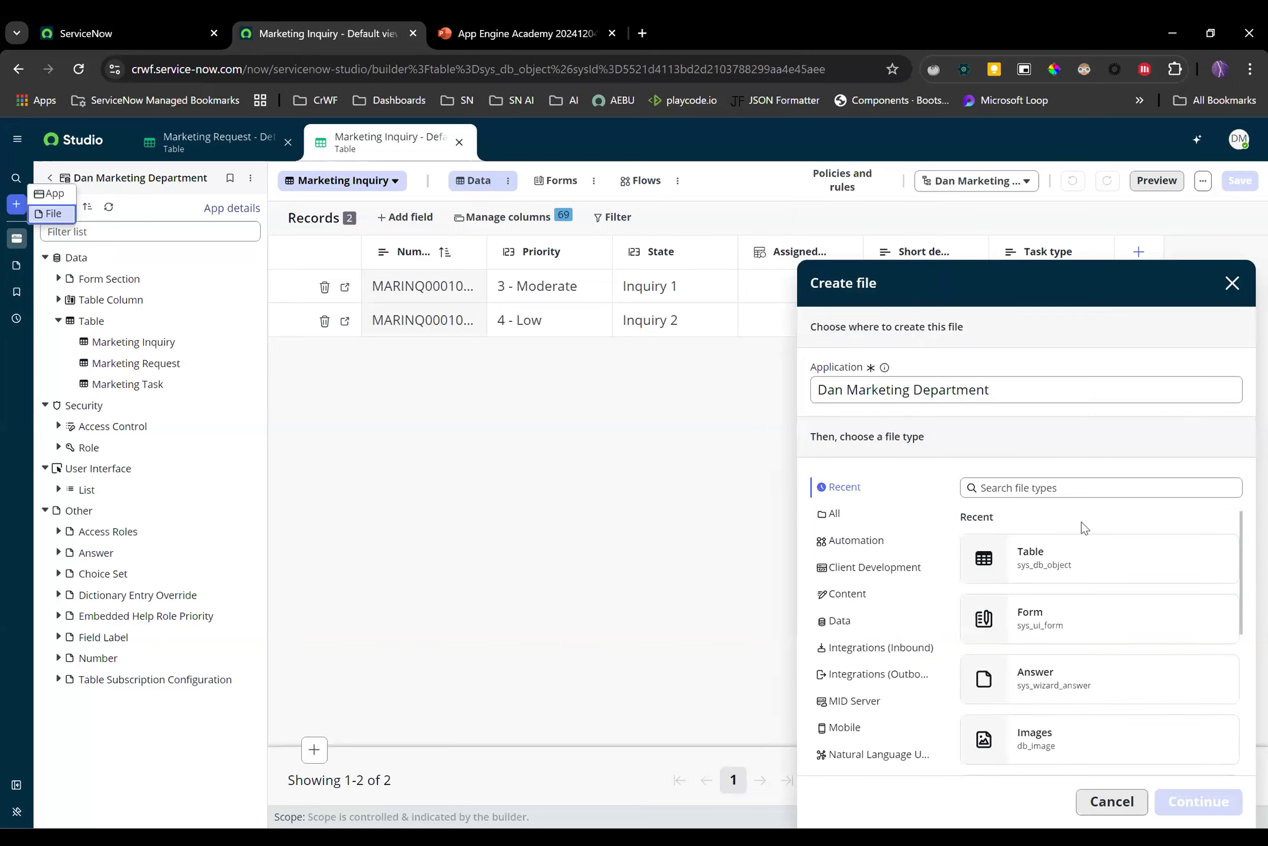
pyautogui.scroll(-5, 1080, 523)
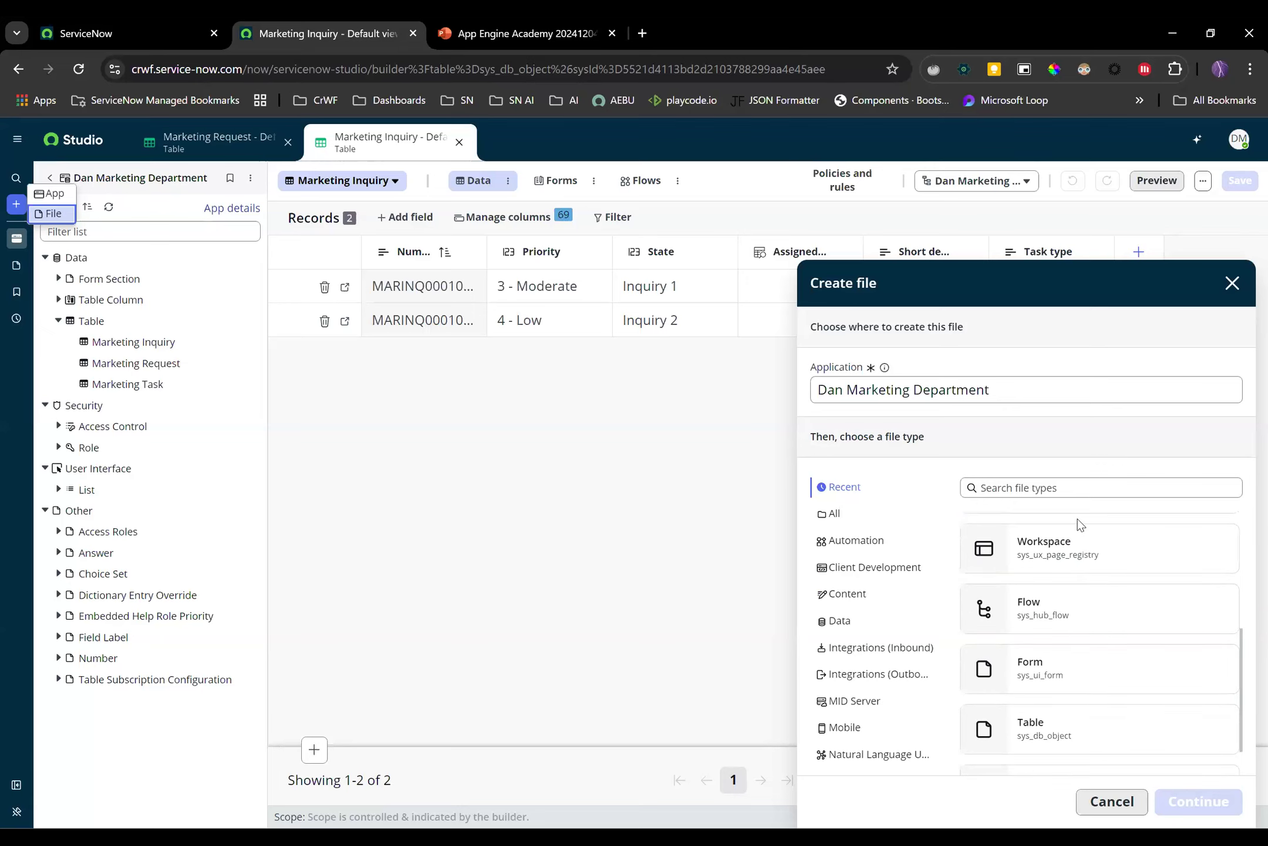
pyautogui.click(1073, 564)
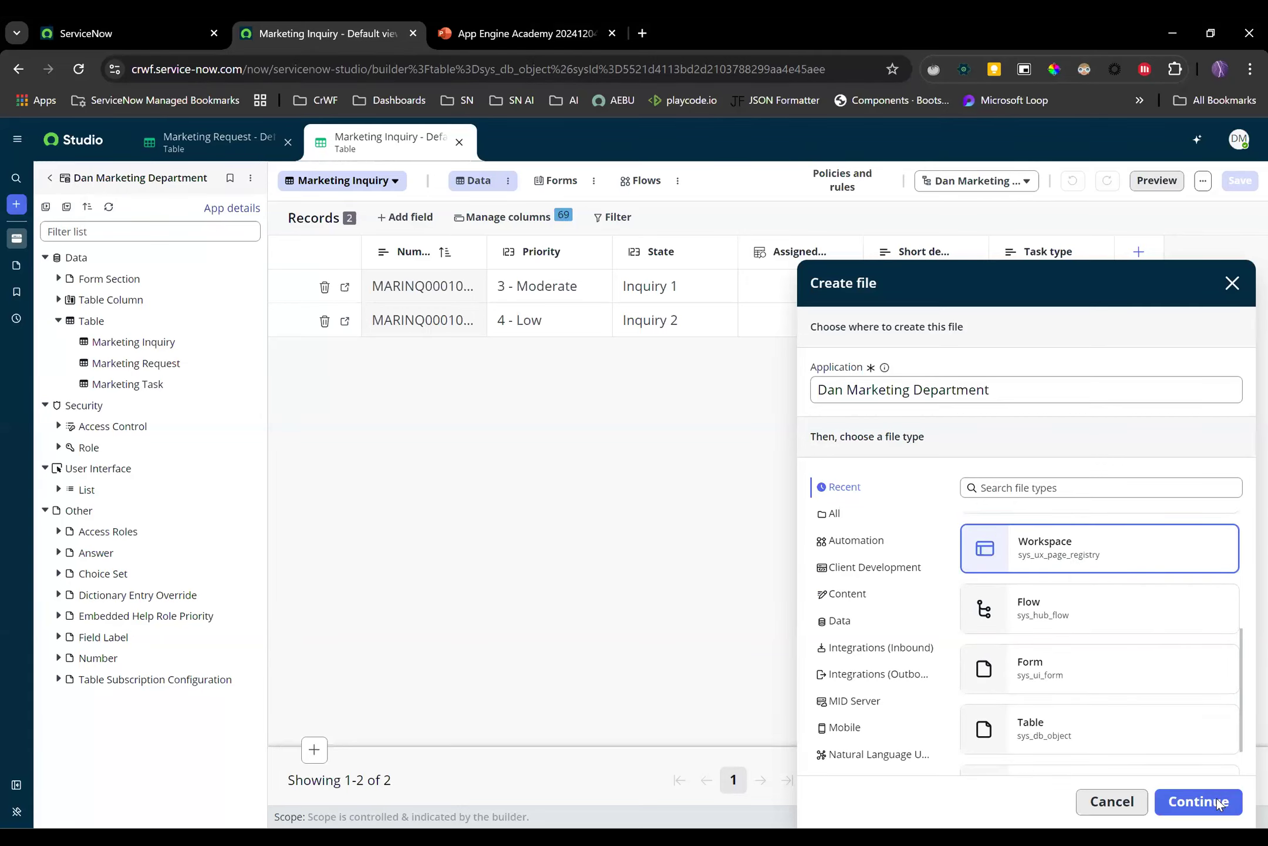
pyautogui.click(1198, 801)
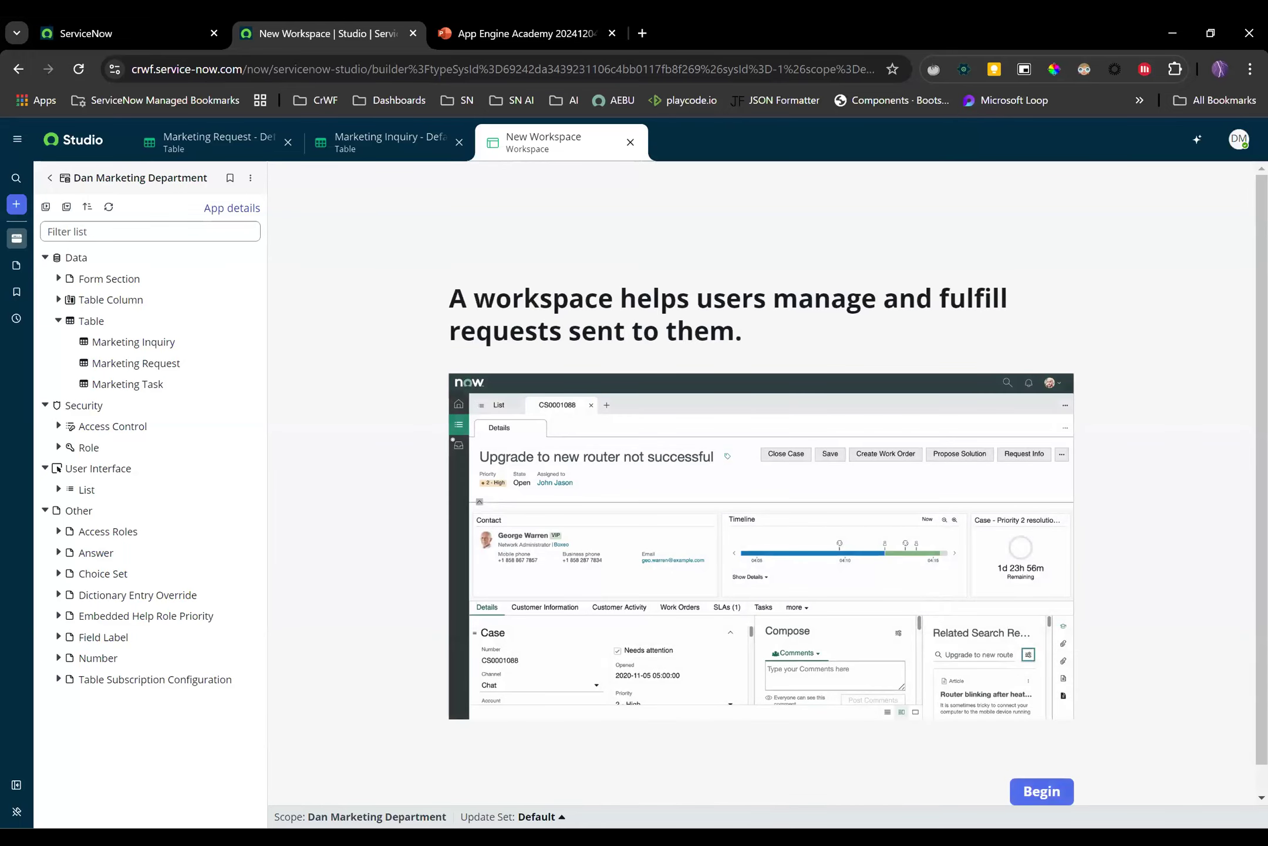
pyautogui.click(1041, 792)
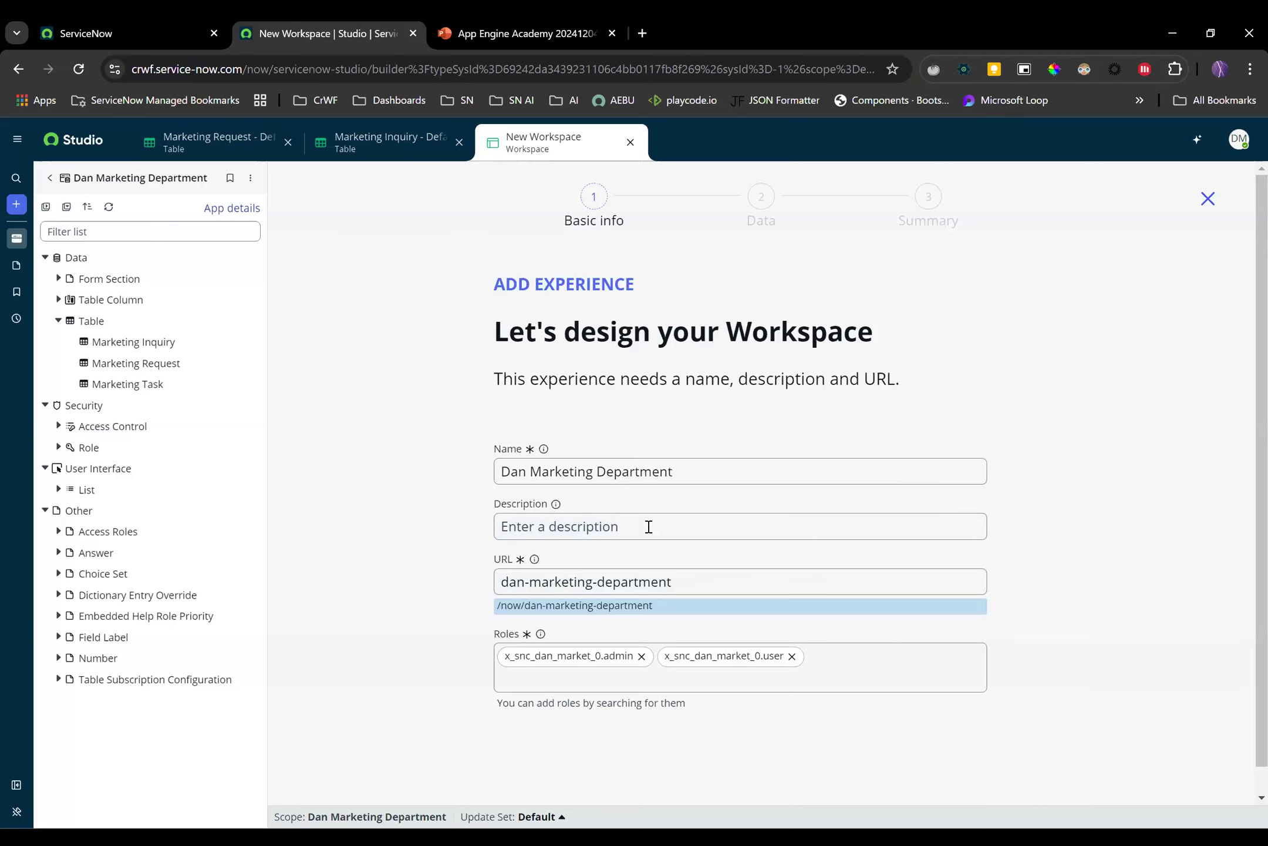
pyautogui.scroll(-1, 566, 547)
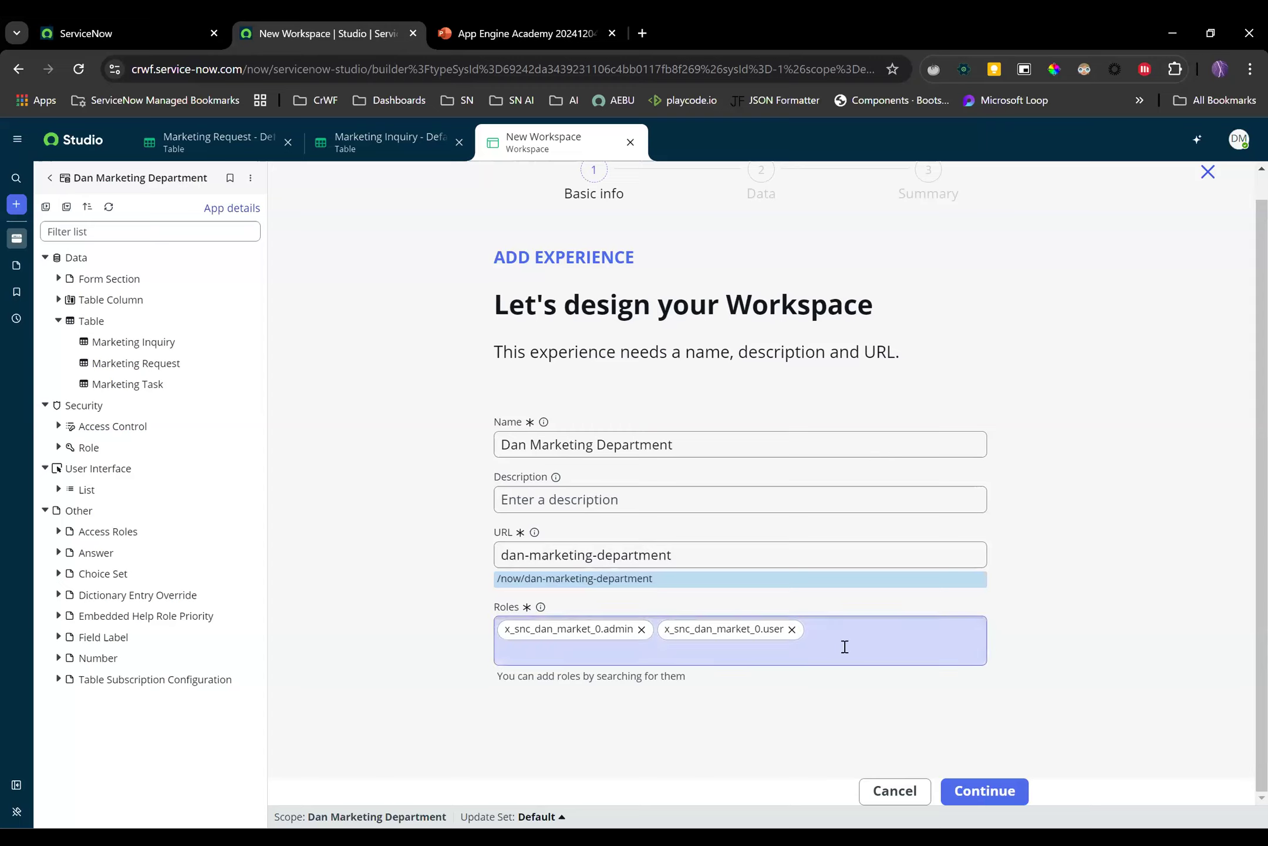
# Use Marketing Task as primary table, add Marketing Inquiry as a secondary table, and create the workspace
pyautogui.click(992, 791)
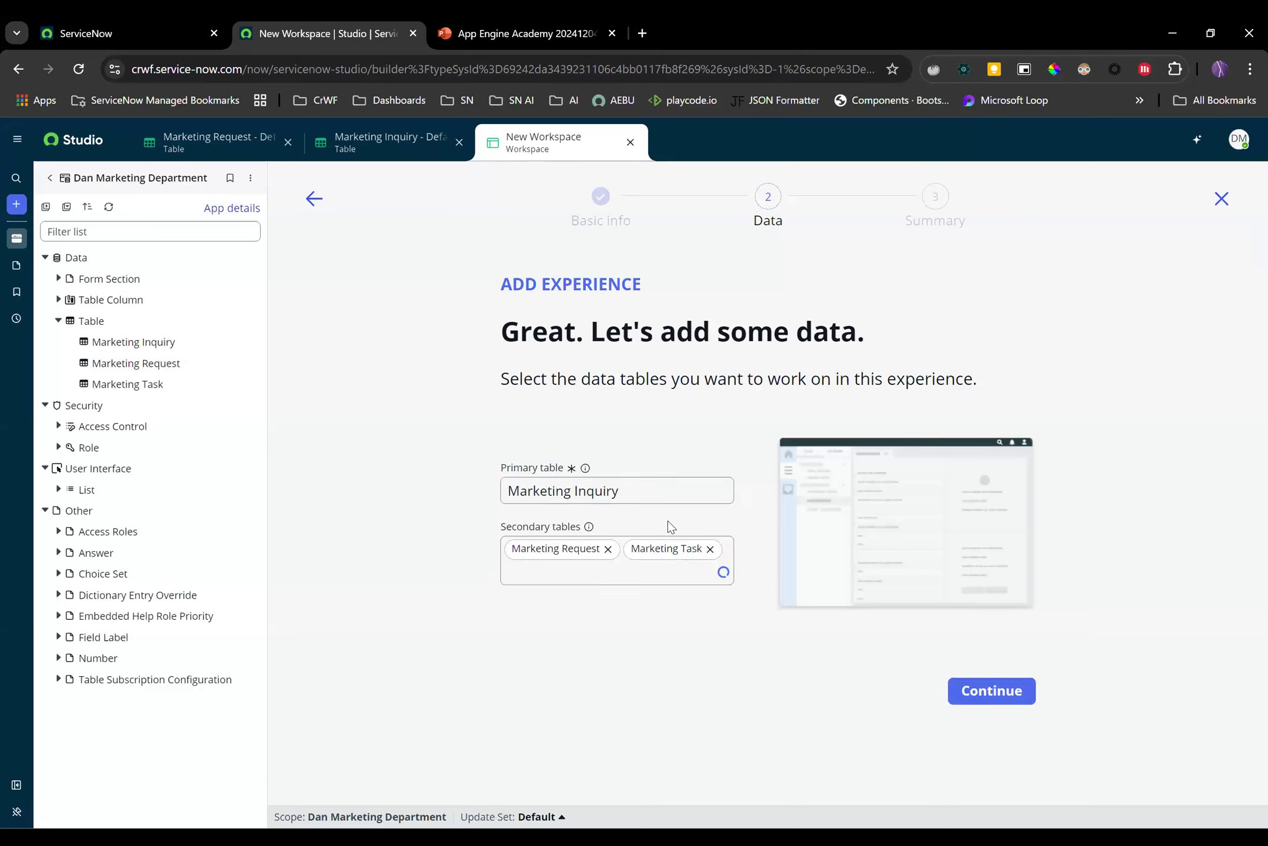
pyautogui.doubleClick(602, 495)
pyautogui.write('task')
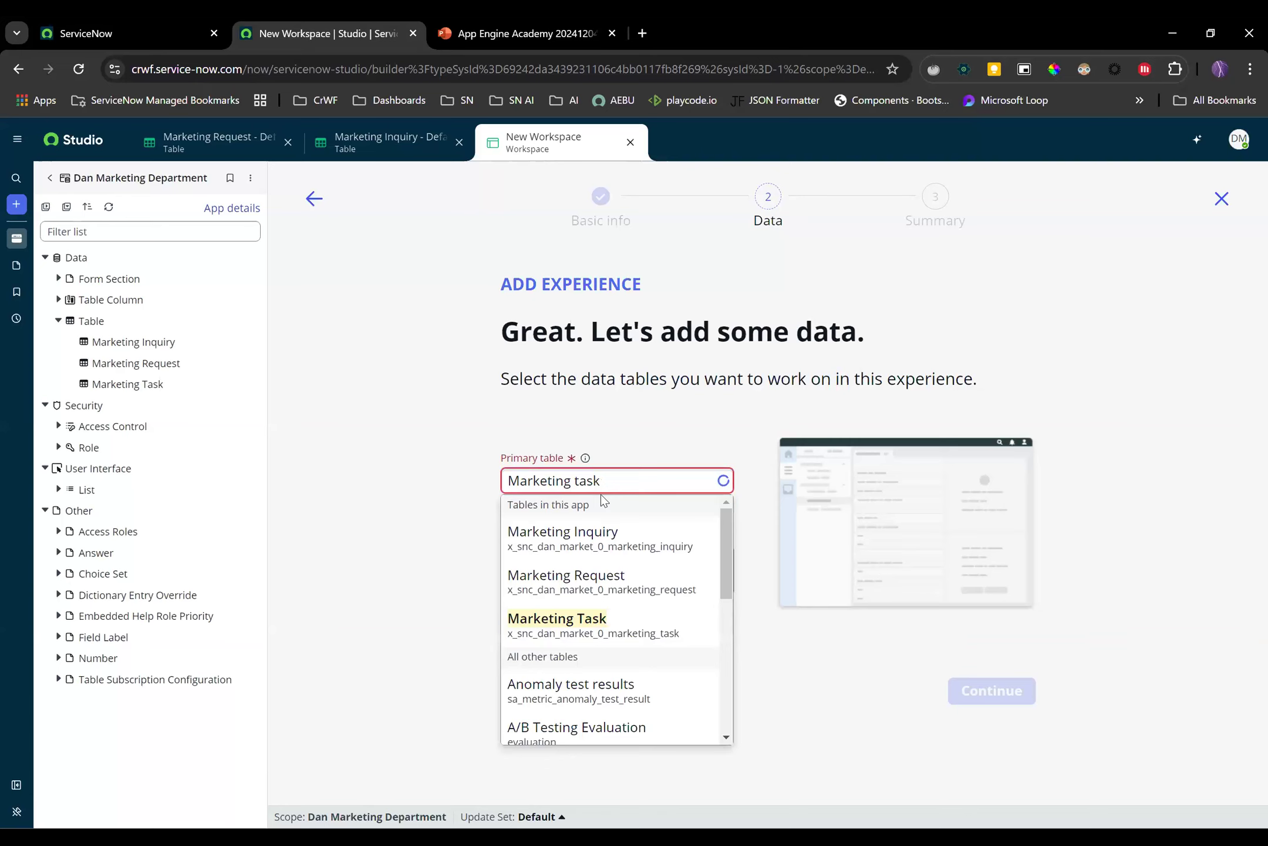
pyautogui.click(646, 548)
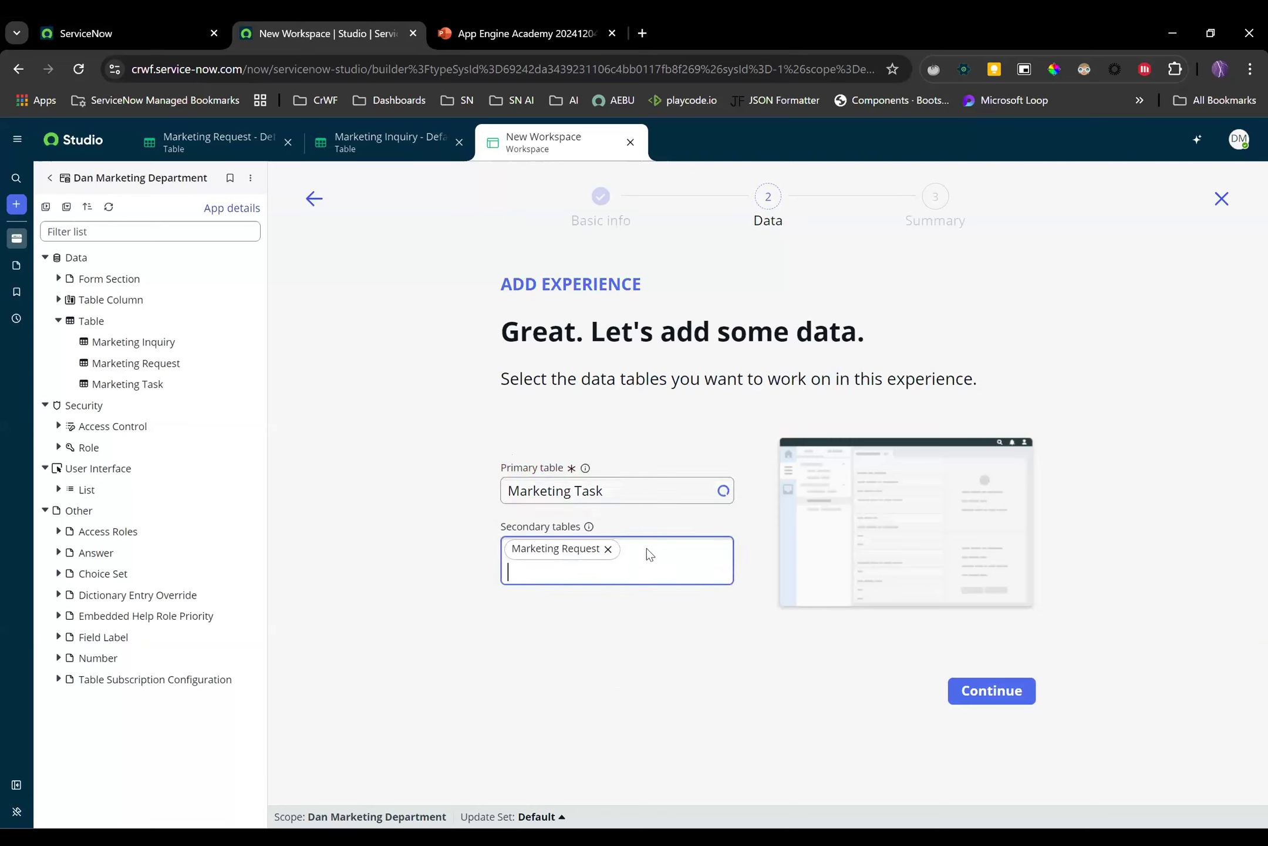
pyautogui.write('mark')
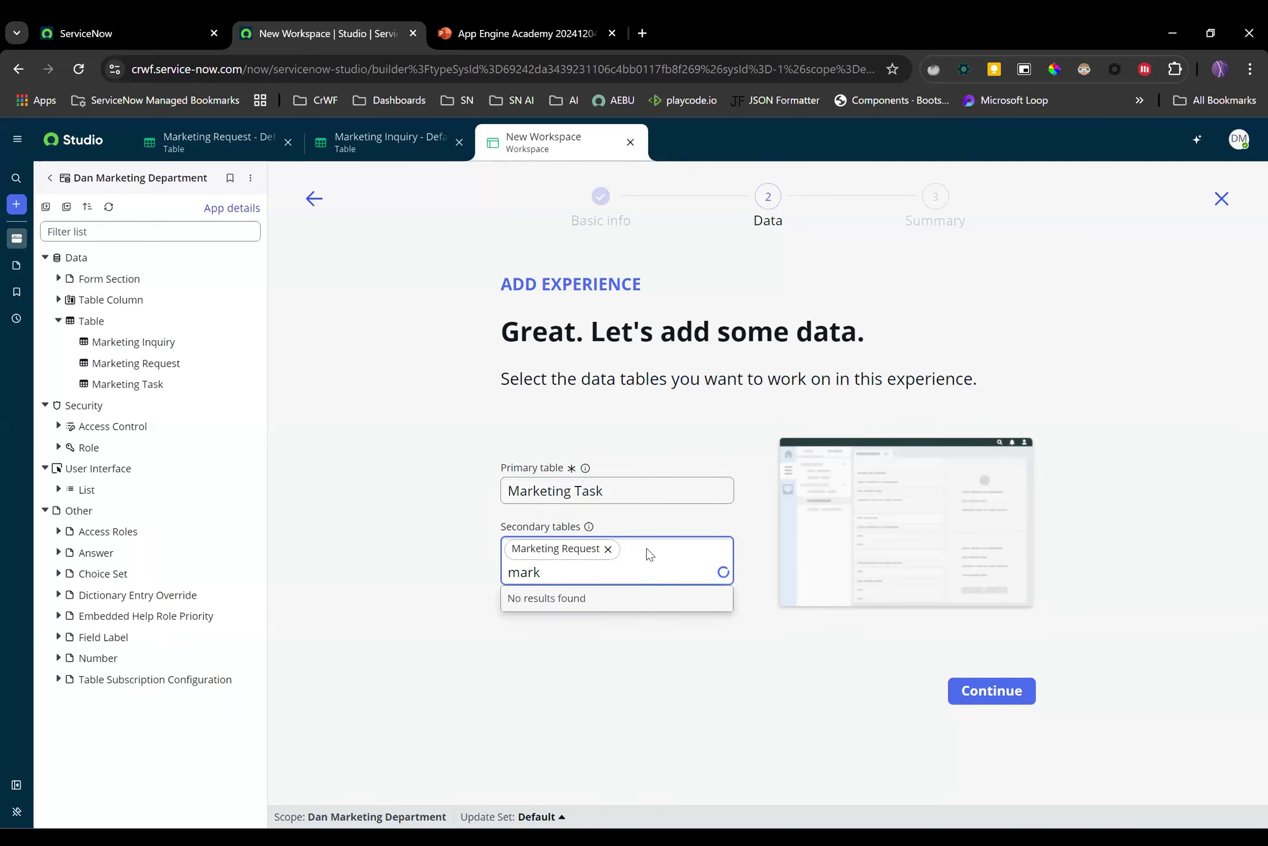
pyautogui.click(629, 617)
pyautogui.click(723, 669)
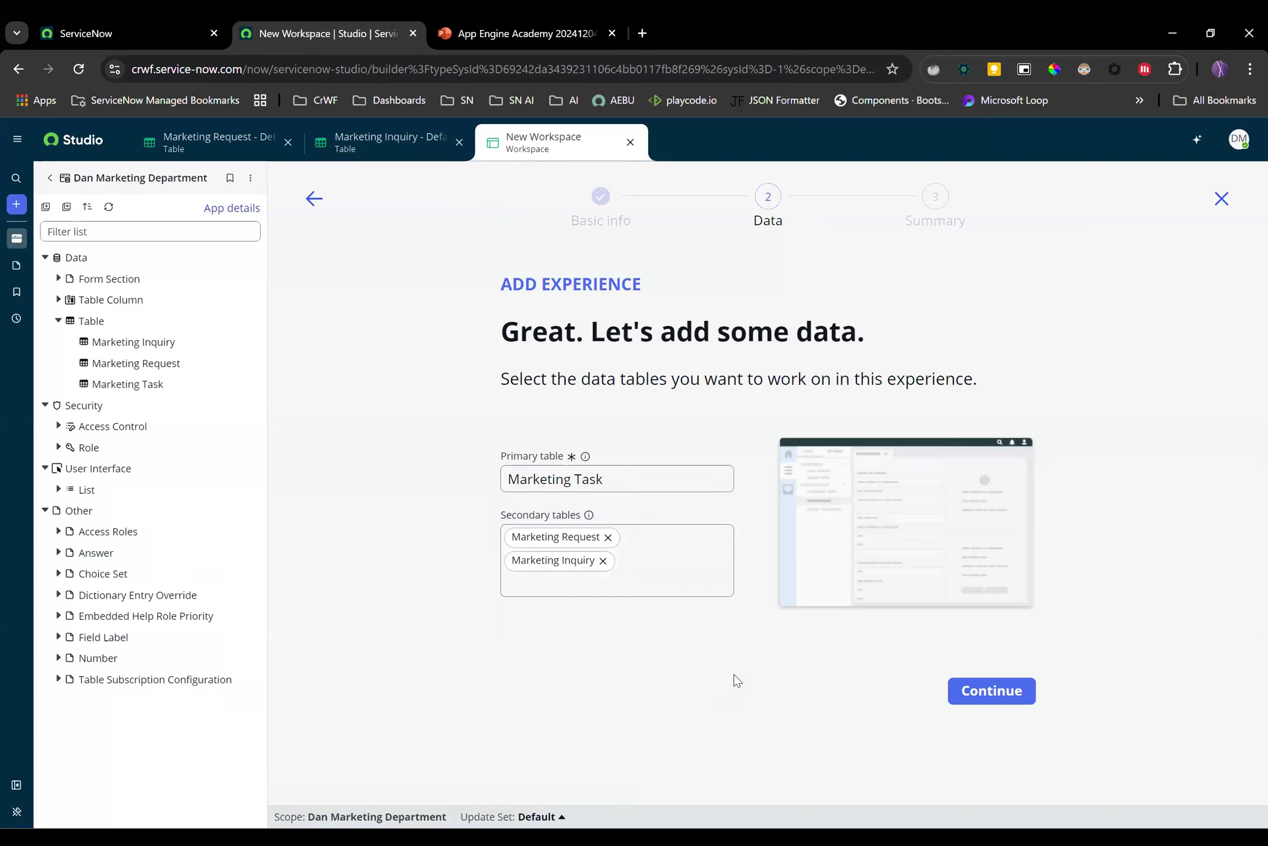
pyautogui.click(990, 692)
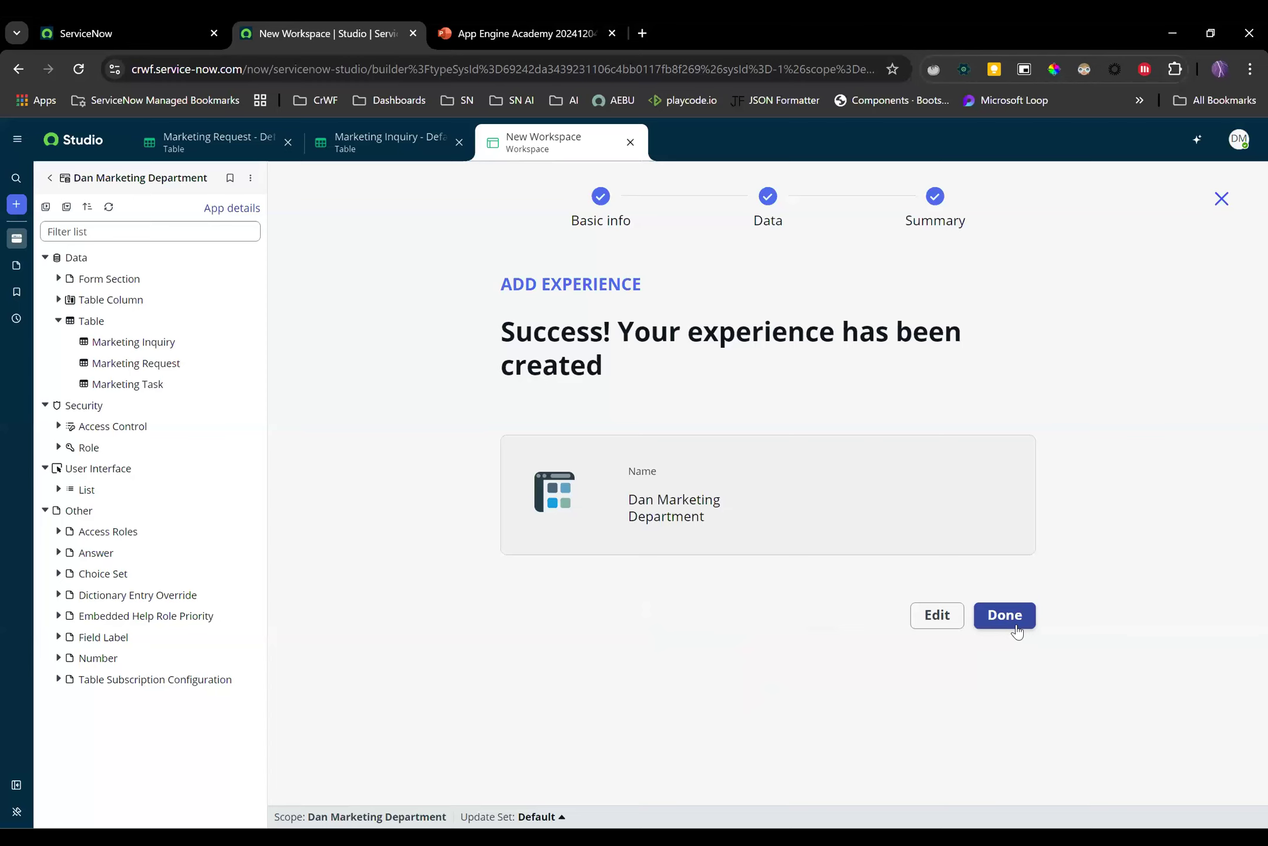
# Open the Dan Marketing Department workspace in the editor and preview its home page in a new tab
pyautogui.click(937, 616)
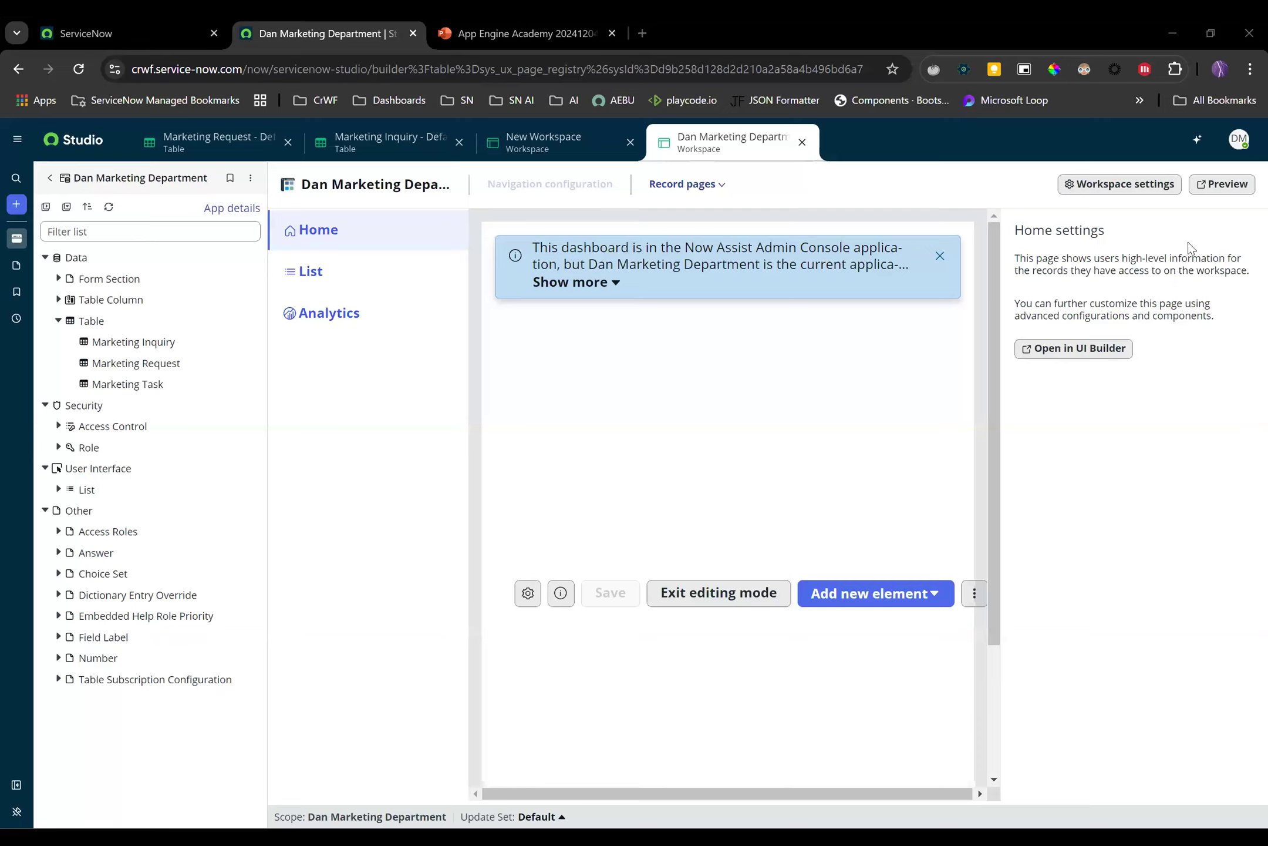
pyautogui.click(1221, 185)
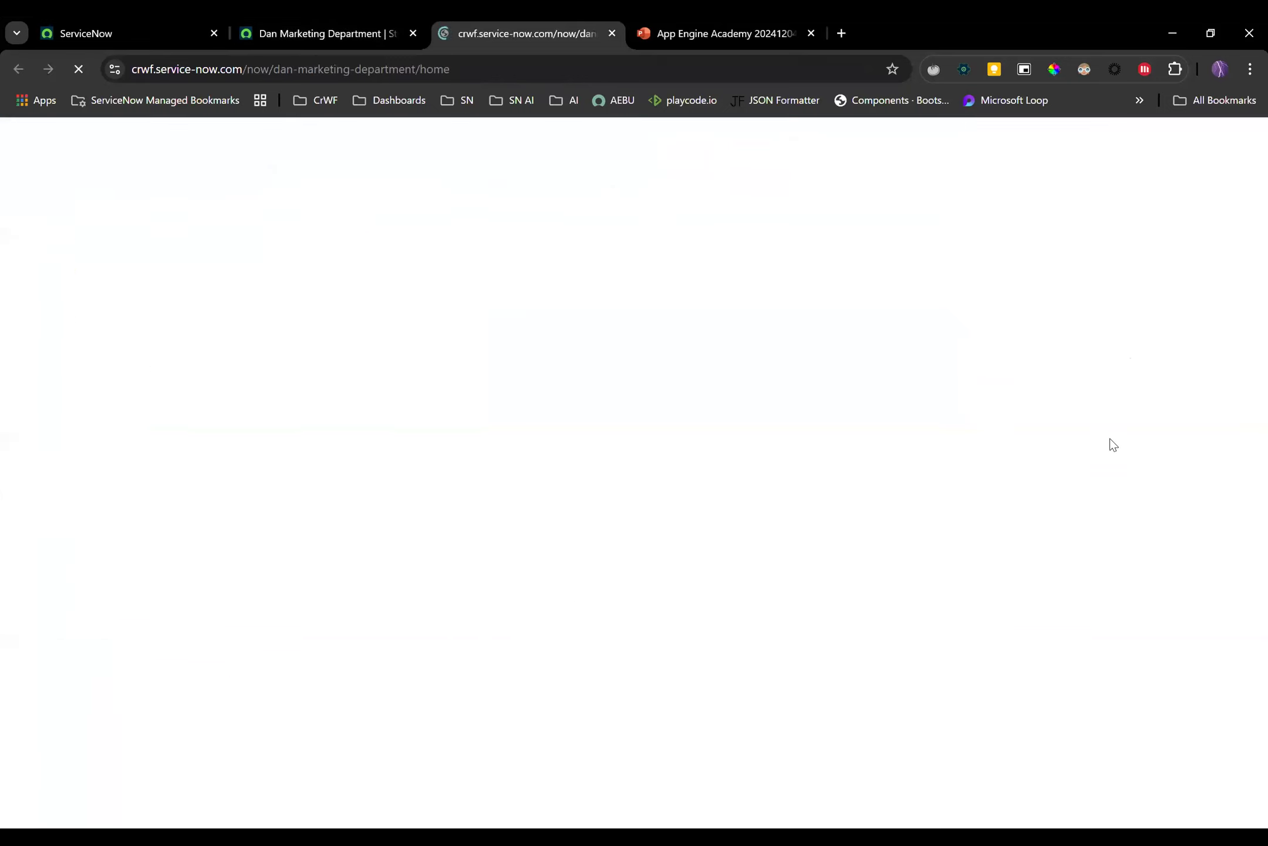
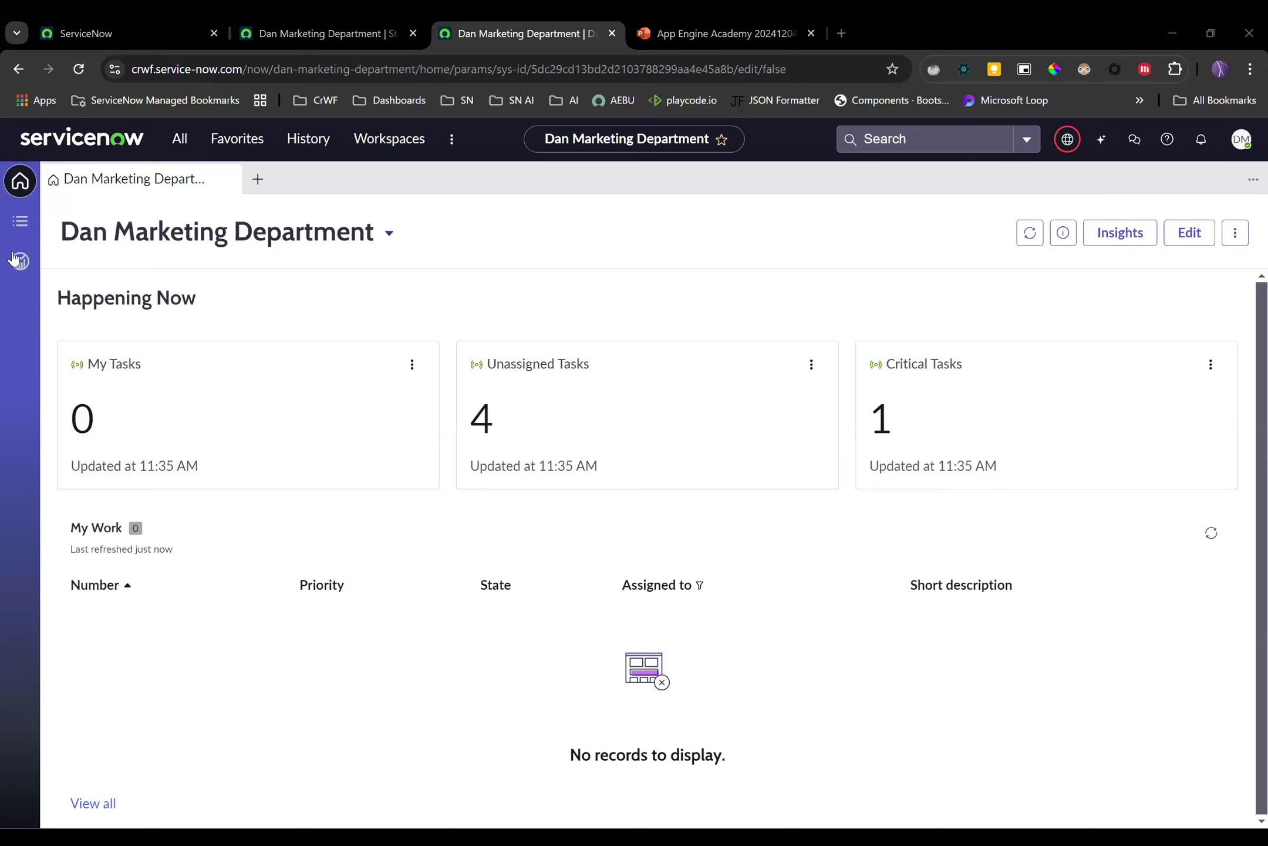
# View the open Marketing Task list, then go back to the workspace home page
pyautogui.click(21, 223)
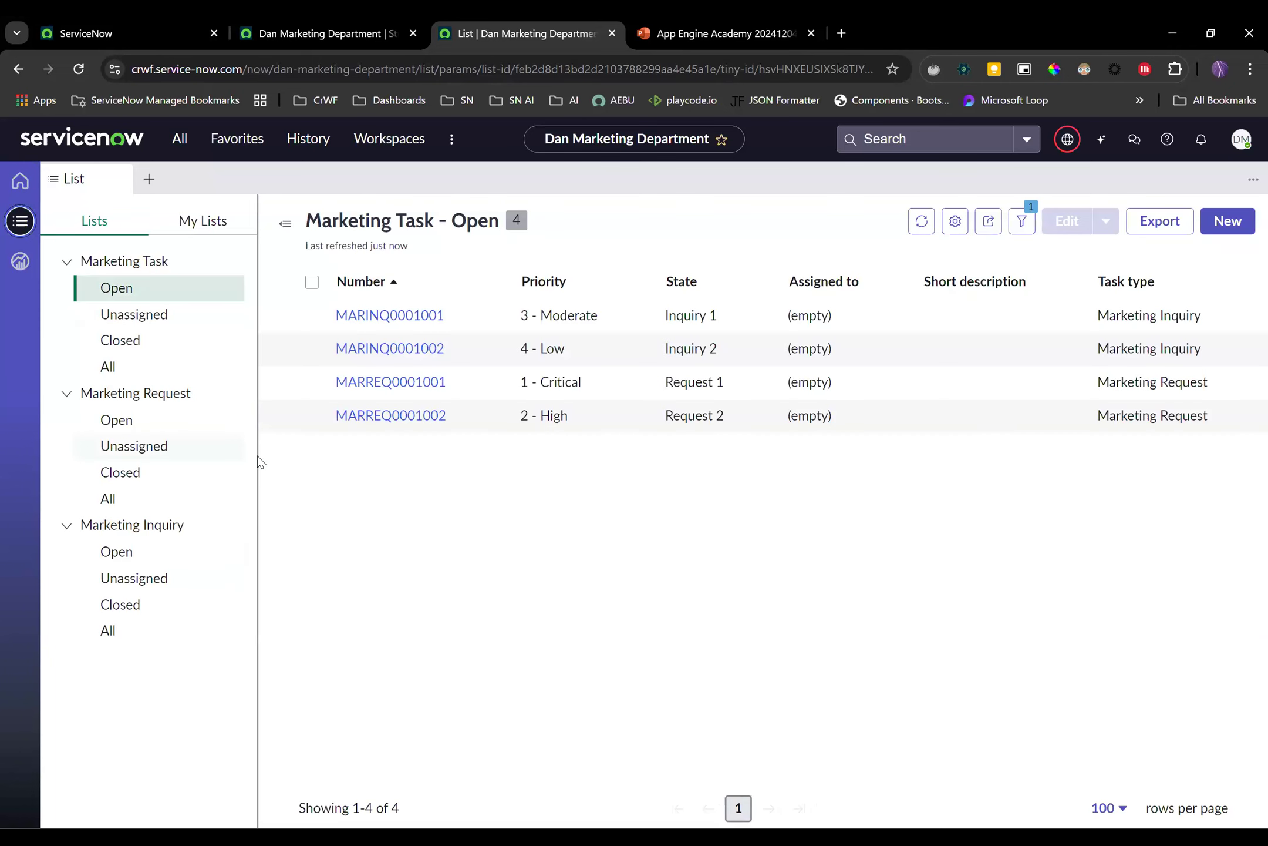
pyautogui.click(20, 183)
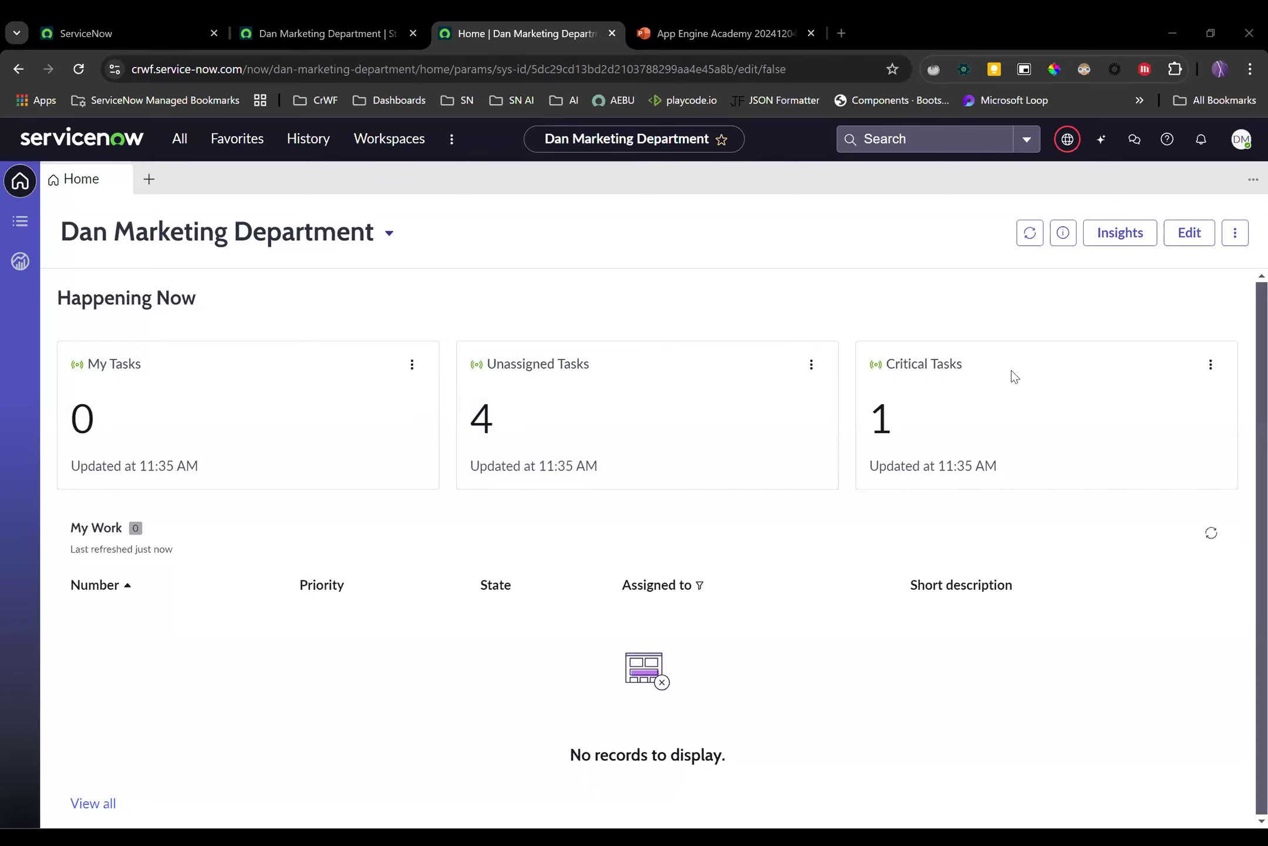
# In edit mode, make the Unassigned Tasks card taller and turn it into a horizontal bar chart
pyautogui.click(1194, 238)
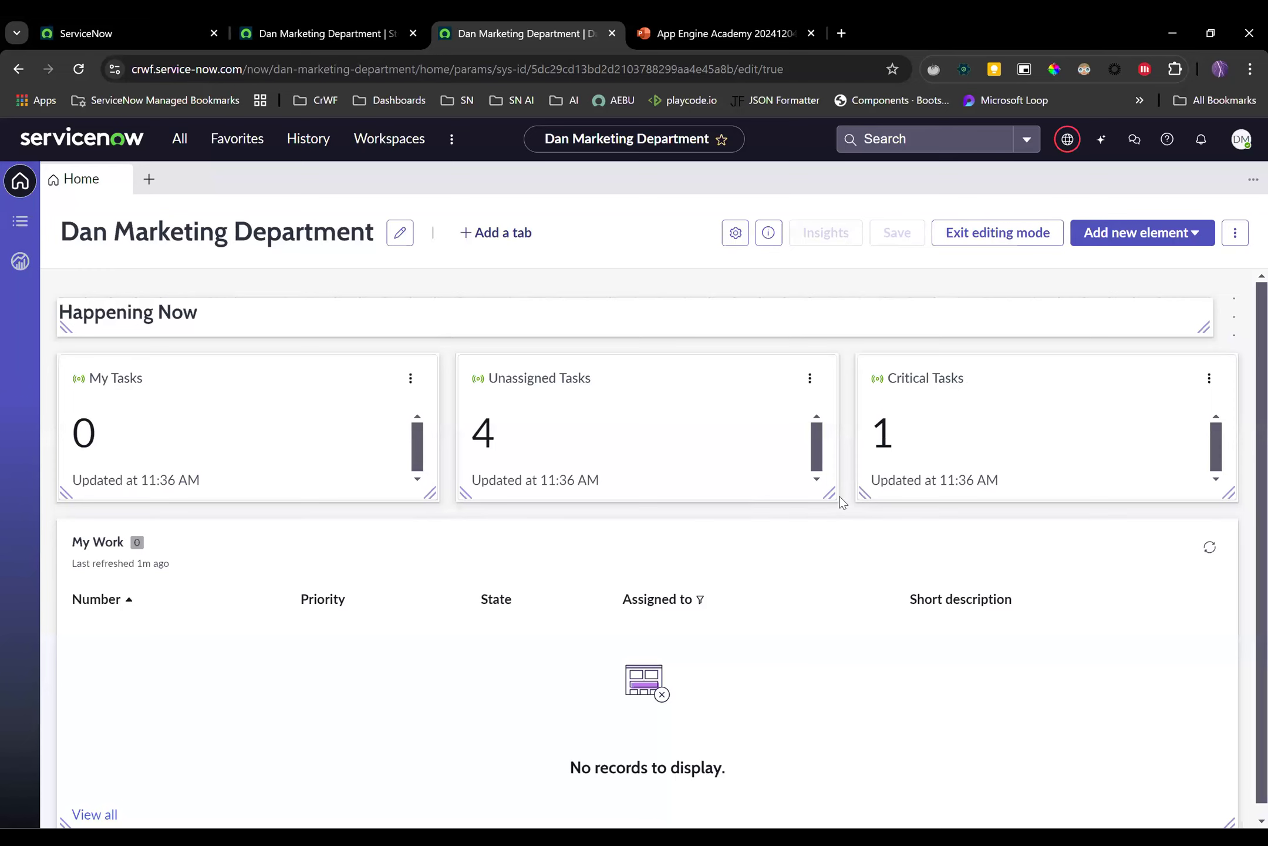
pyautogui.moveTo(830, 495); pyautogui.dragTo(828, 569)
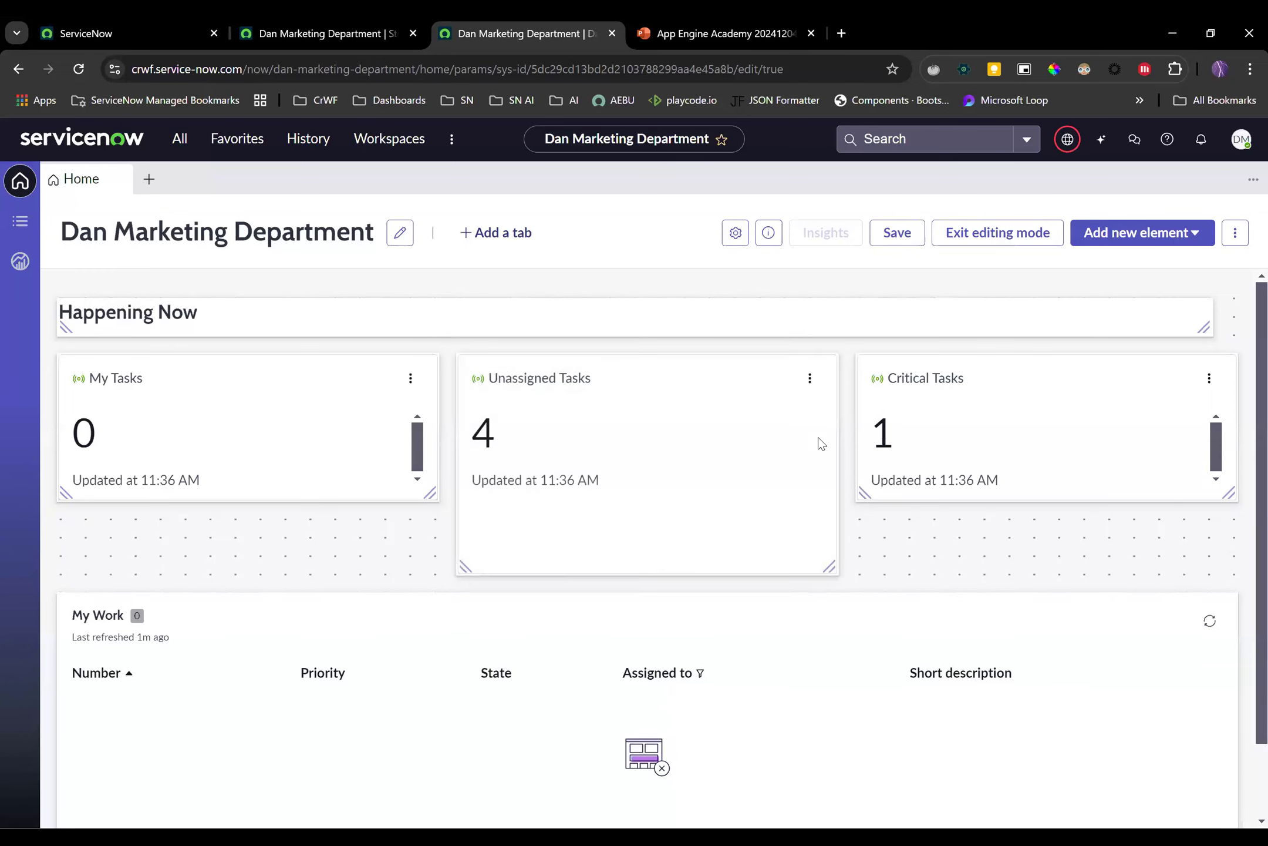
pyautogui.click(817, 383)
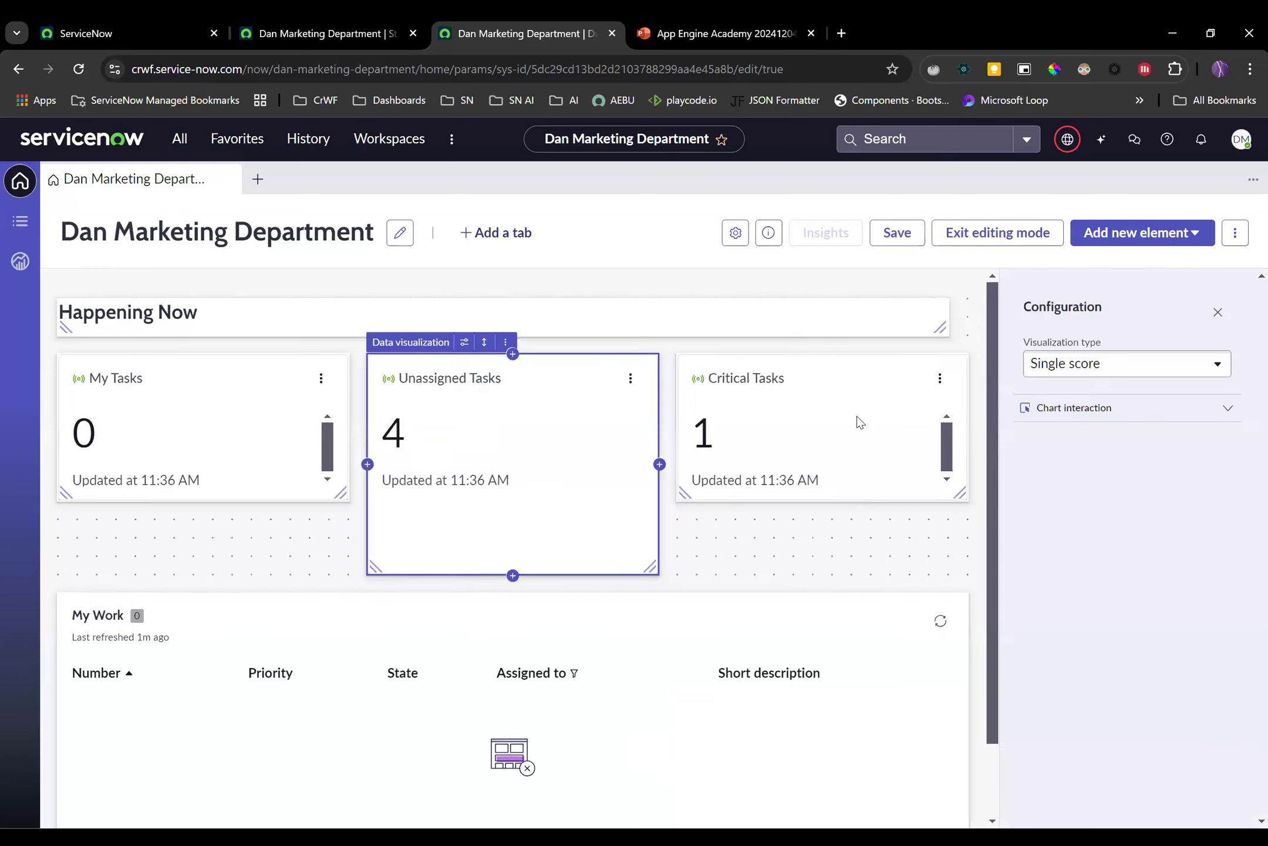
pyautogui.click(1140, 367)
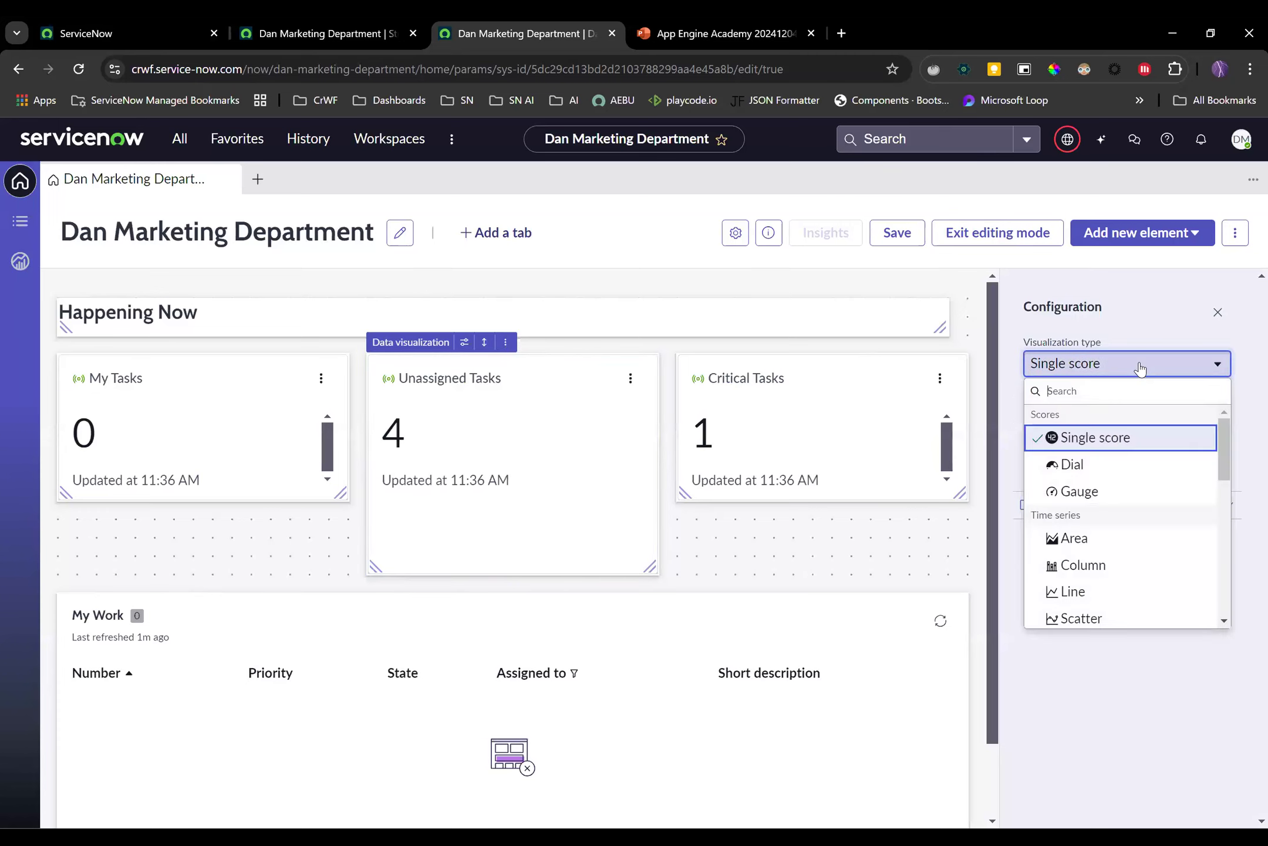
pyautogui.scroll(-3, 1141, 432)
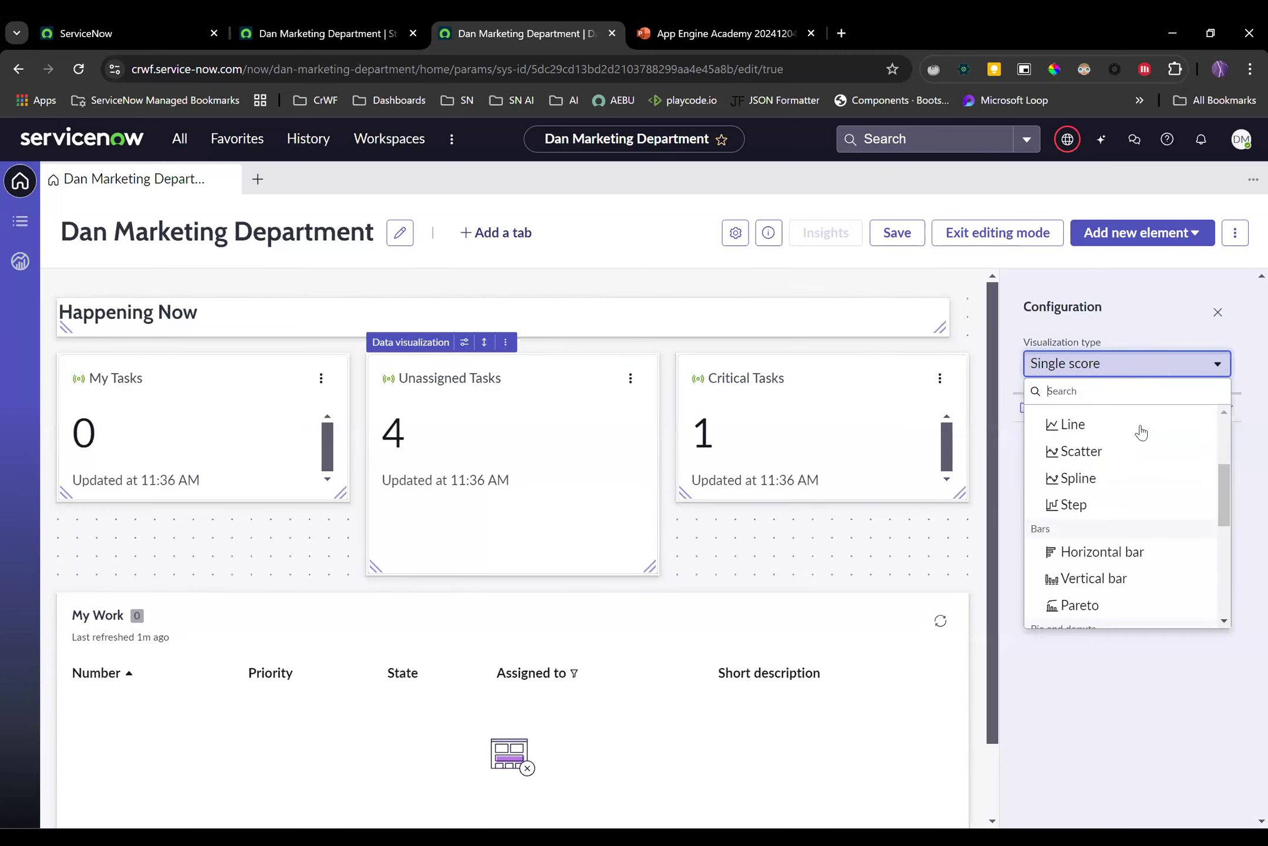
pyautogui.scroll(-2, 1139, 438)
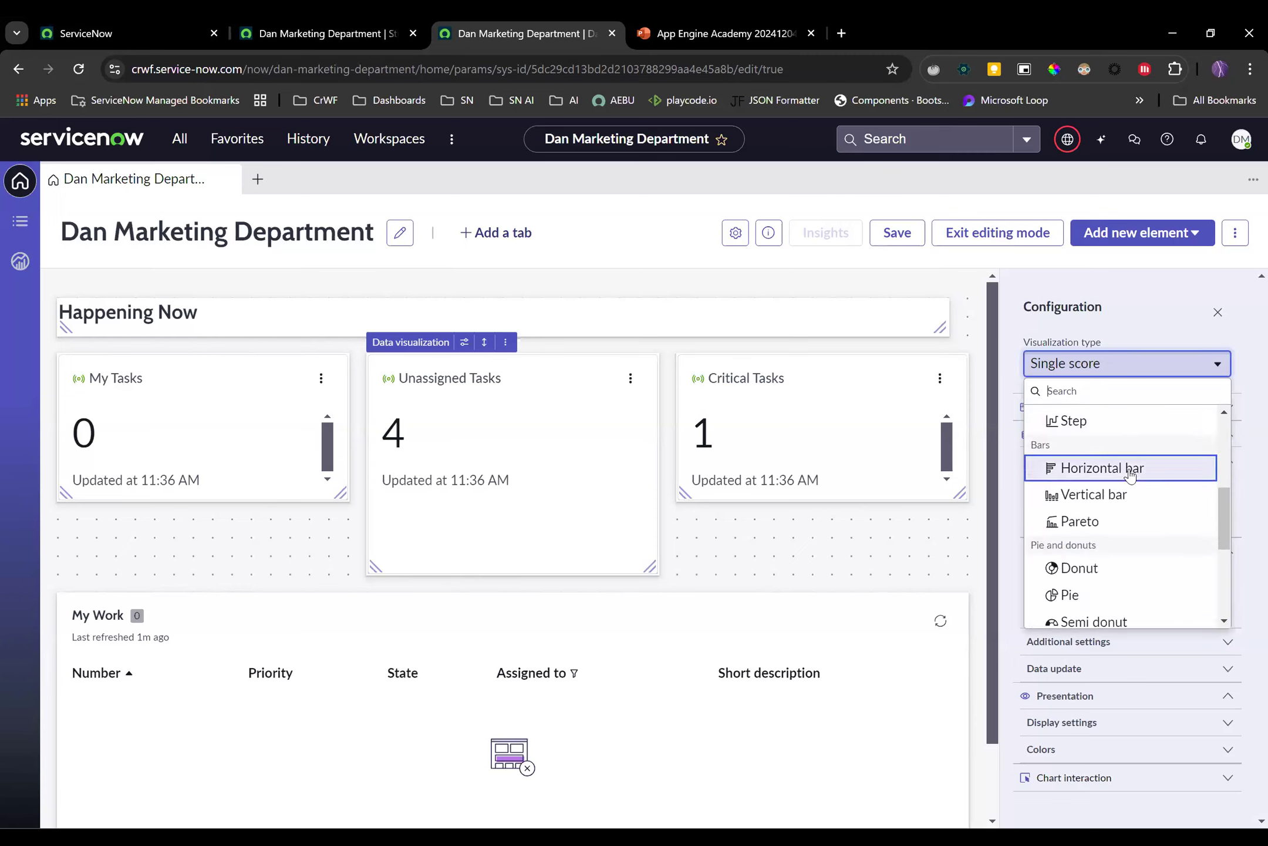
pyautogui.click(1131, 470)
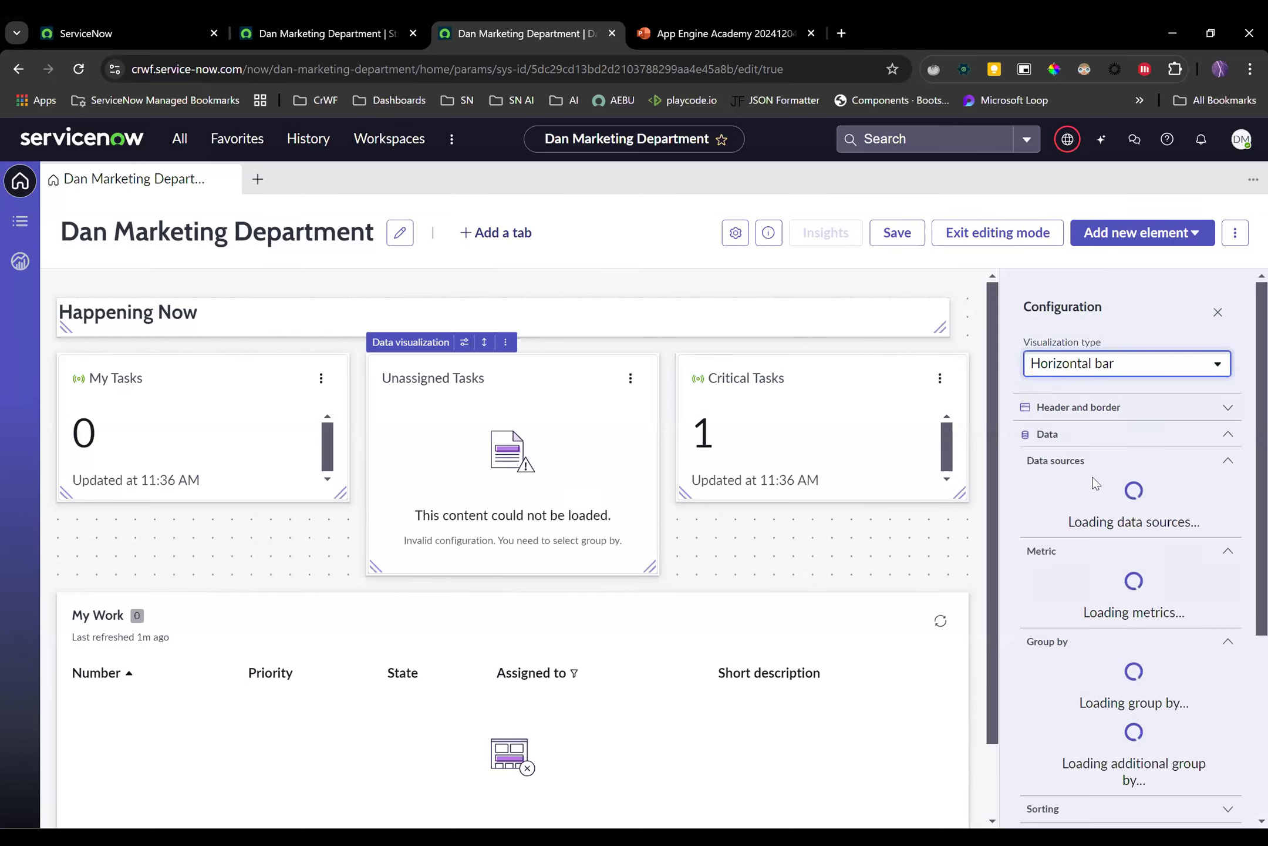
# Group the Unassigned Tasks chart by Task type
pyautogui.scroll(-3, 1104, 485)
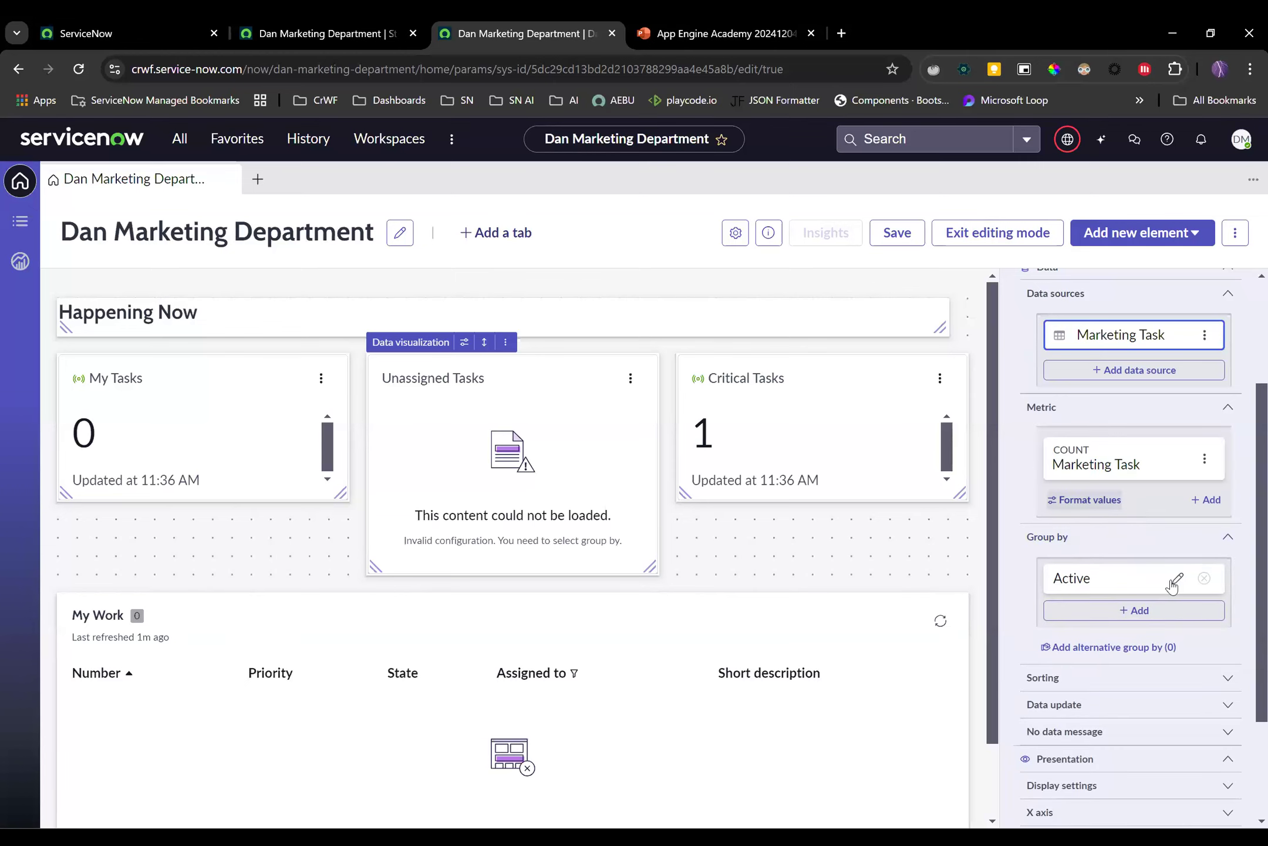
pyautogui.click(1176, 582)
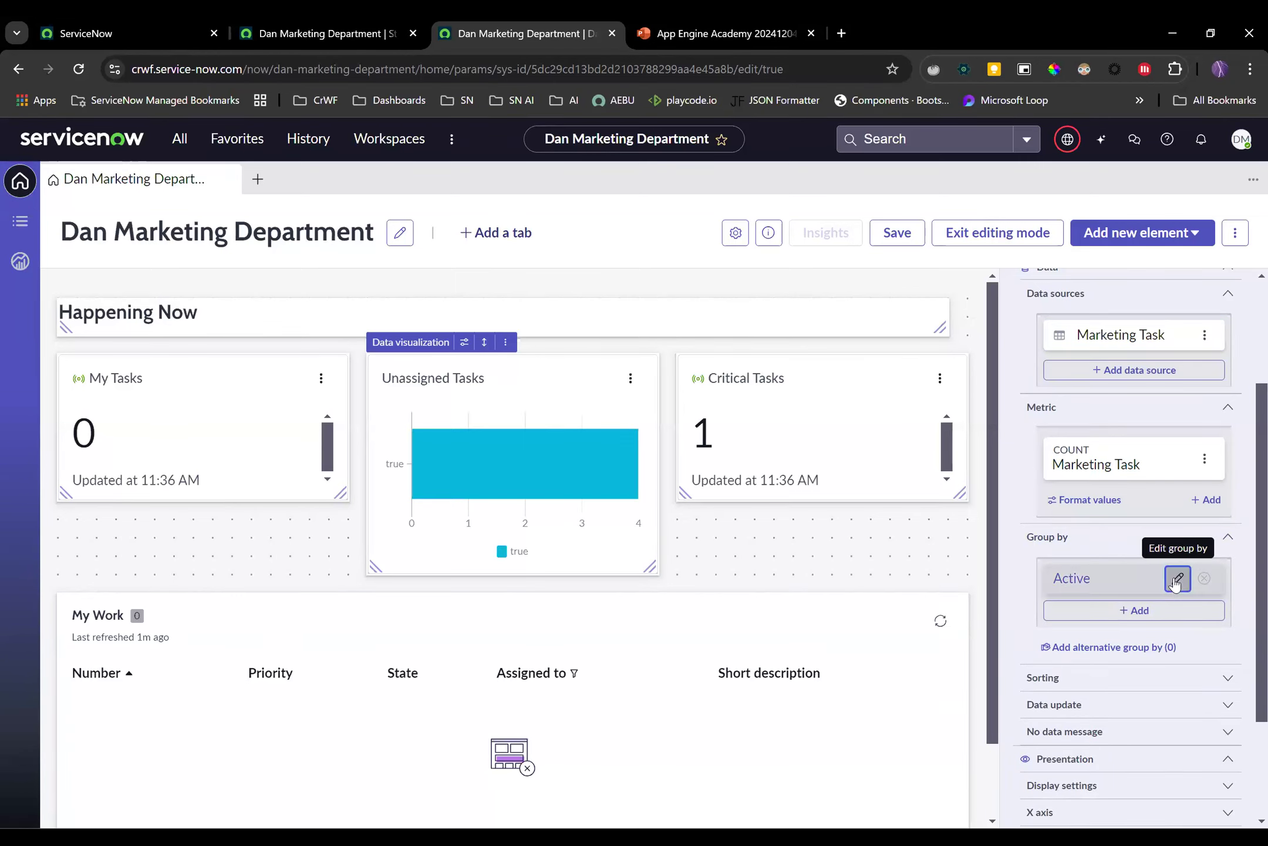
pyautogui.click(927, 544)
pyautogui.write('task')
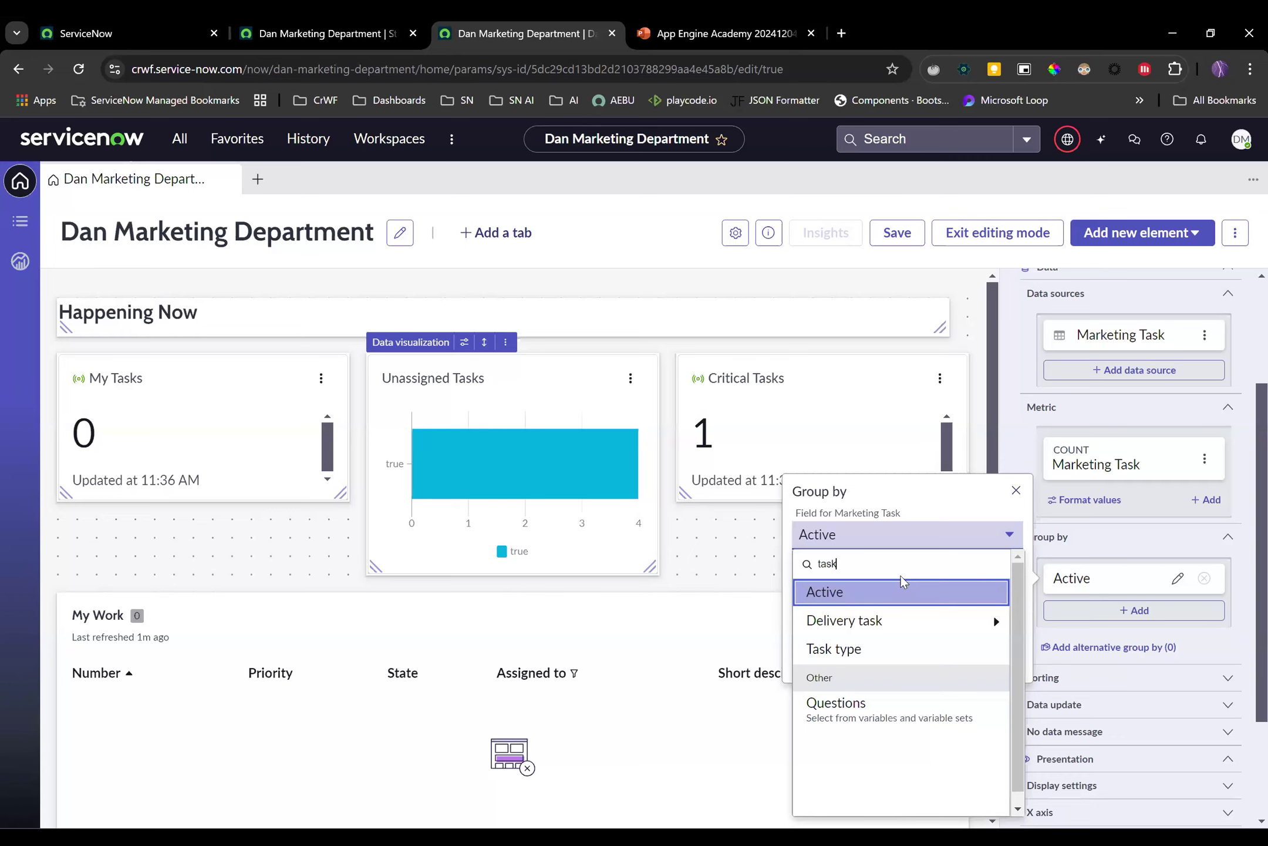
pyautogui.click(910, 648)
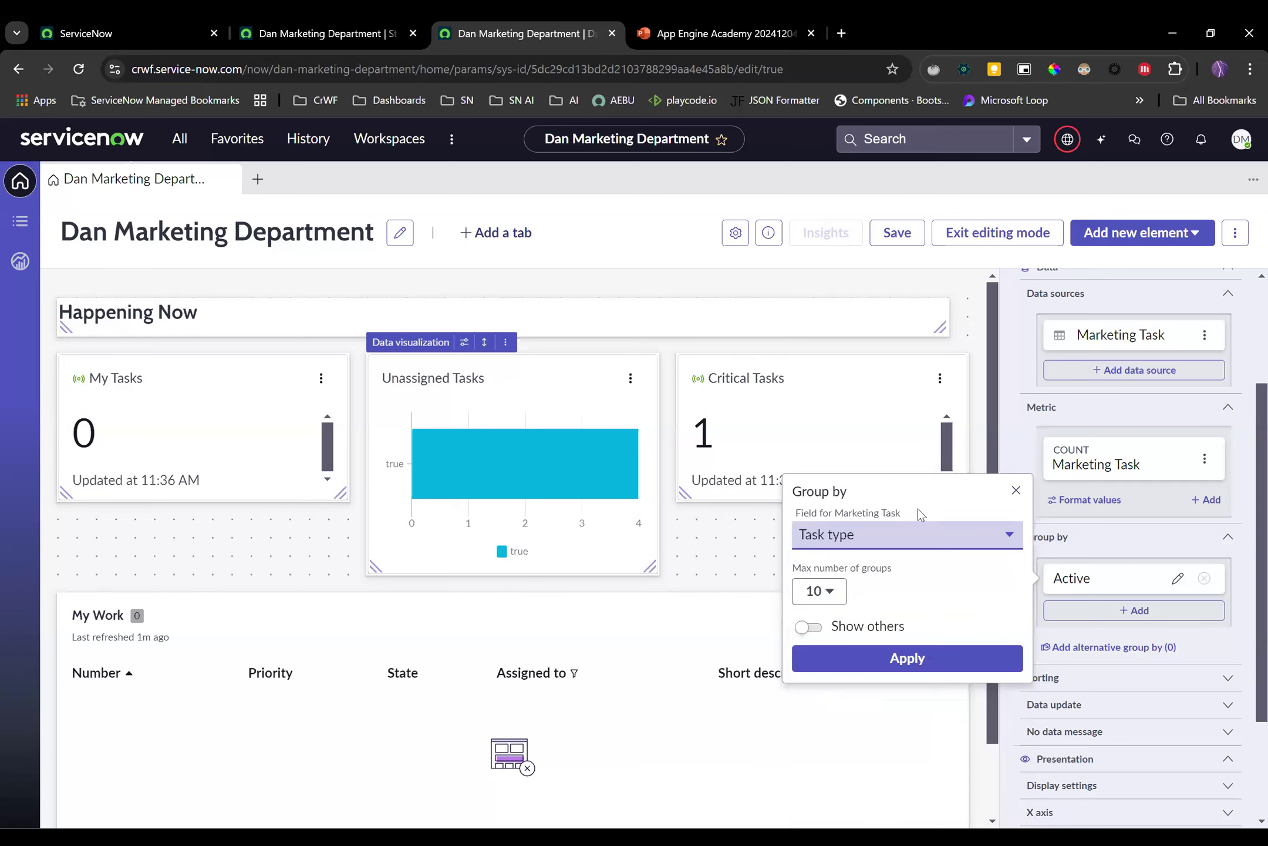
pyautogui.click(930, 661)
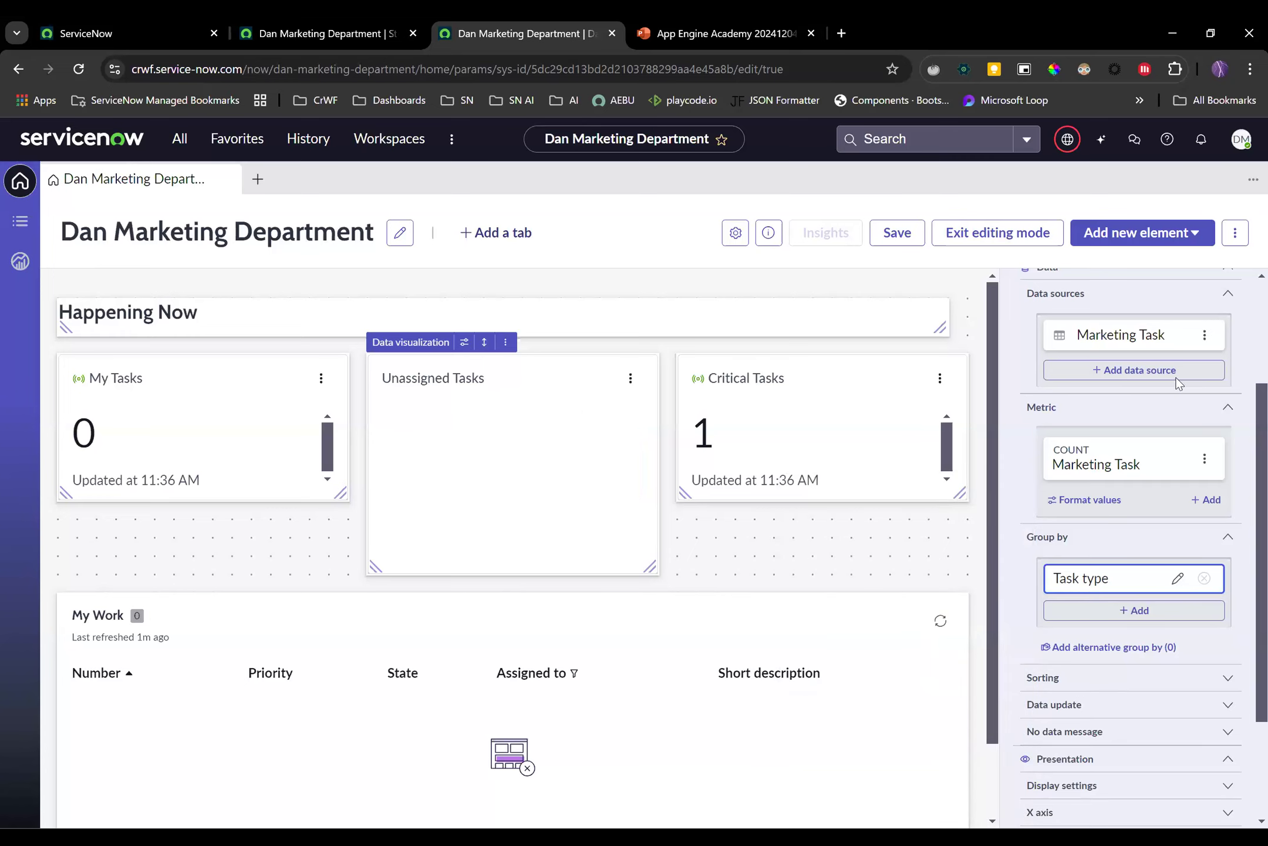
# Add State as a second grouping on the Unassigned Tasks chart
pyautogui.scroll(-3, 1231, 416)
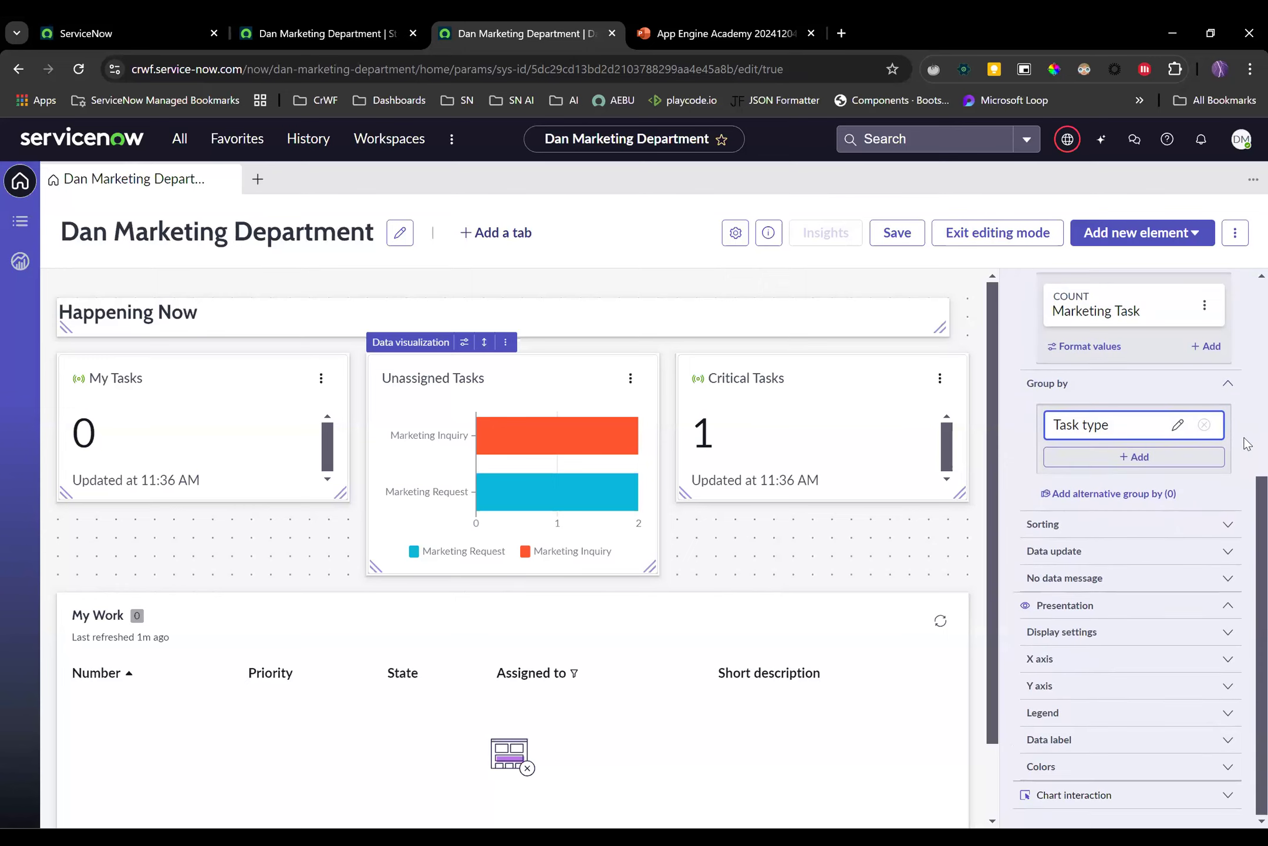
pyautogui.click(1144, 457)
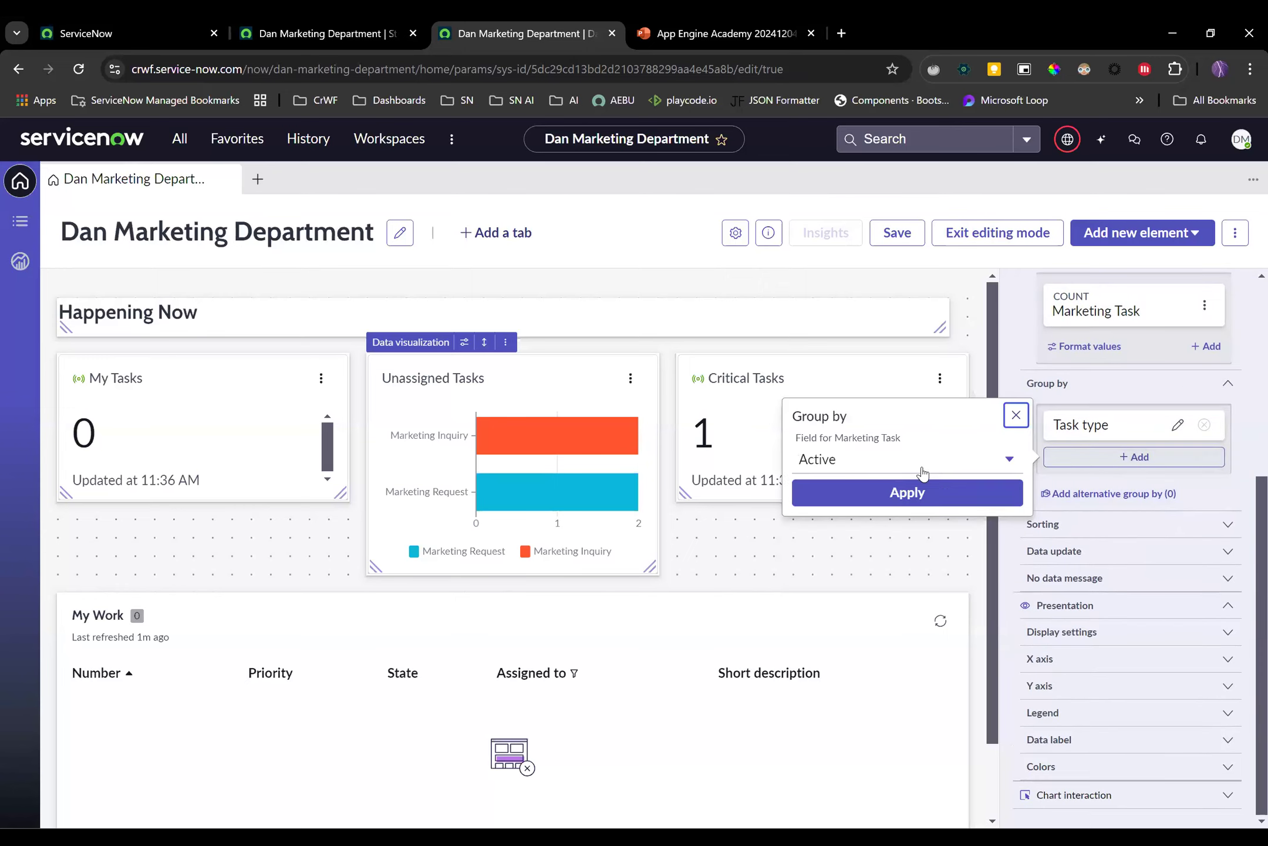
pyautogui.click(925, 467)
pyautogui.write('ss')
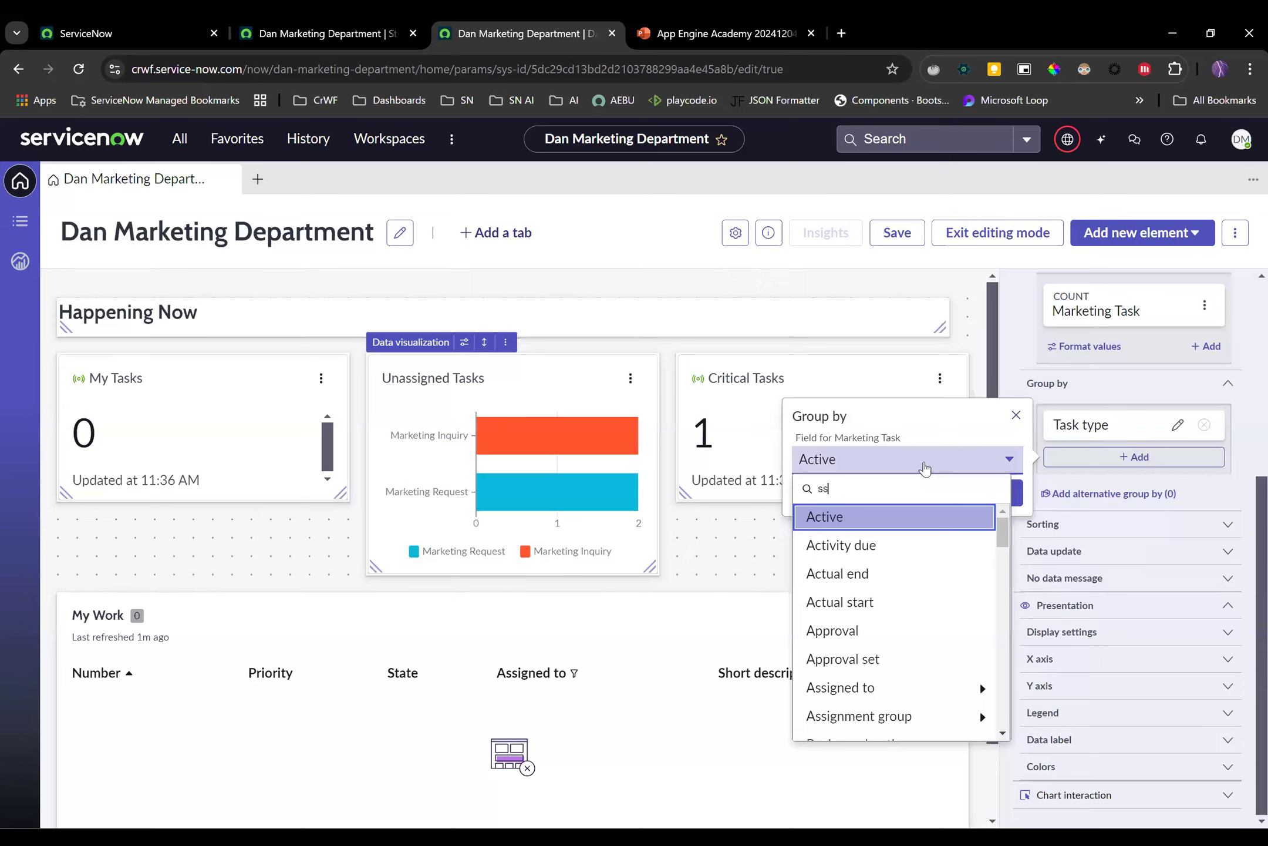
pyautogui.write('ate')
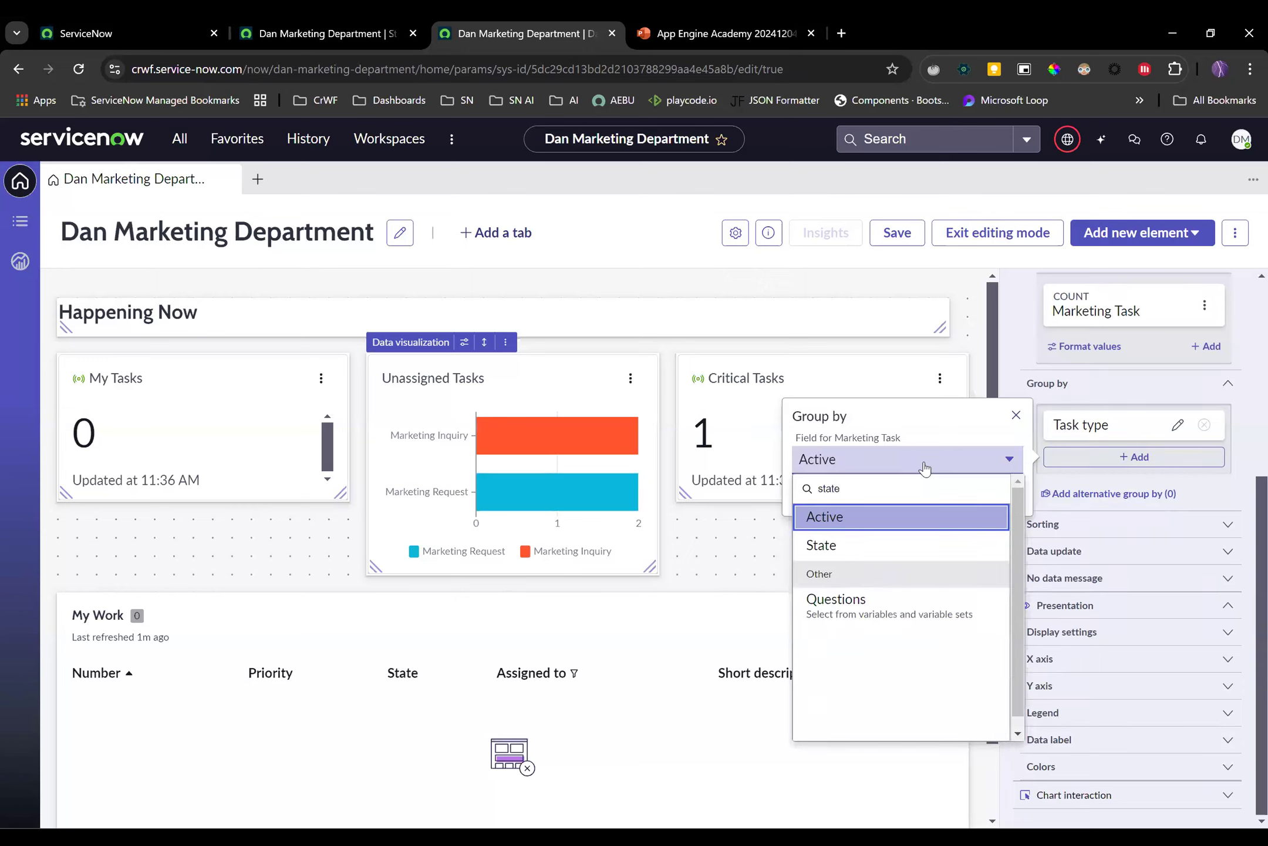
pyautogui.click(887, 549)
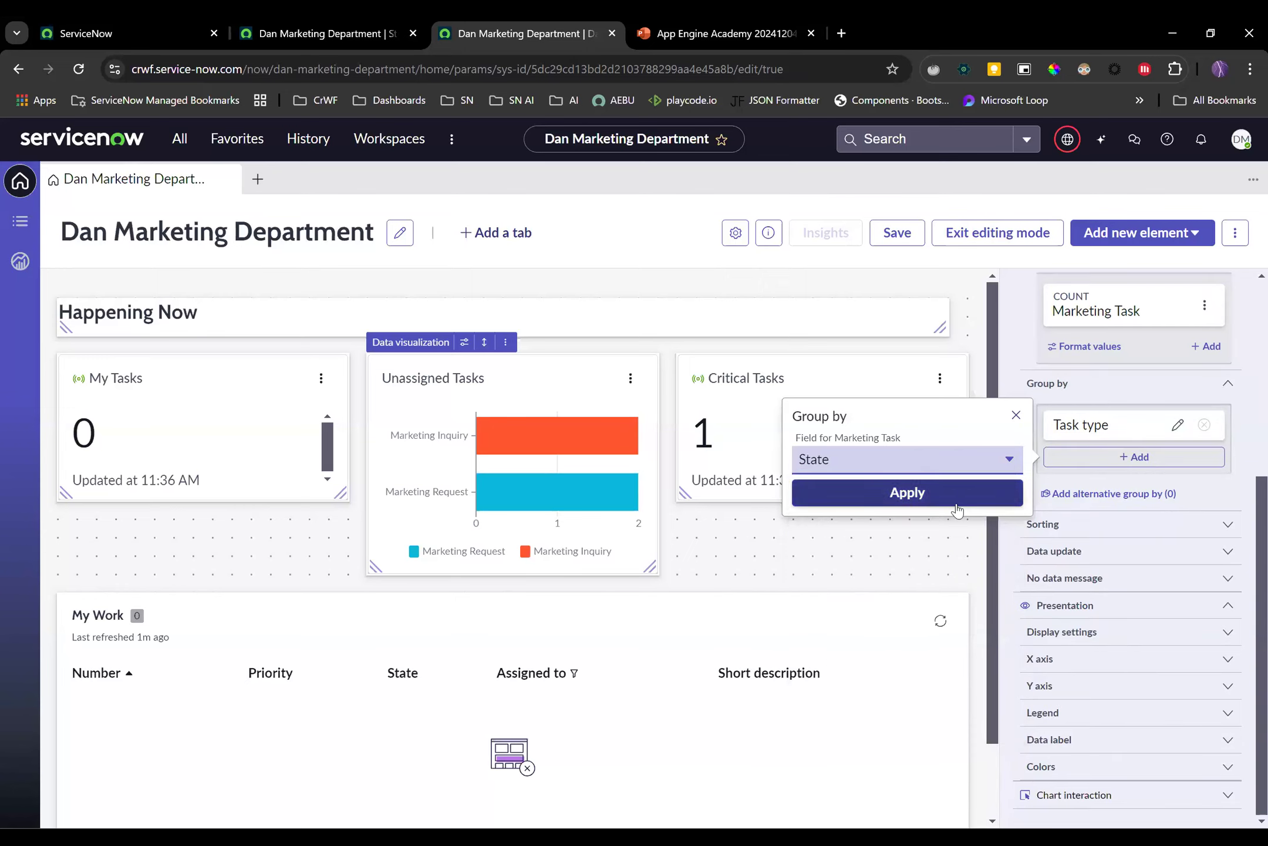
pyautogui.click(940, 496)
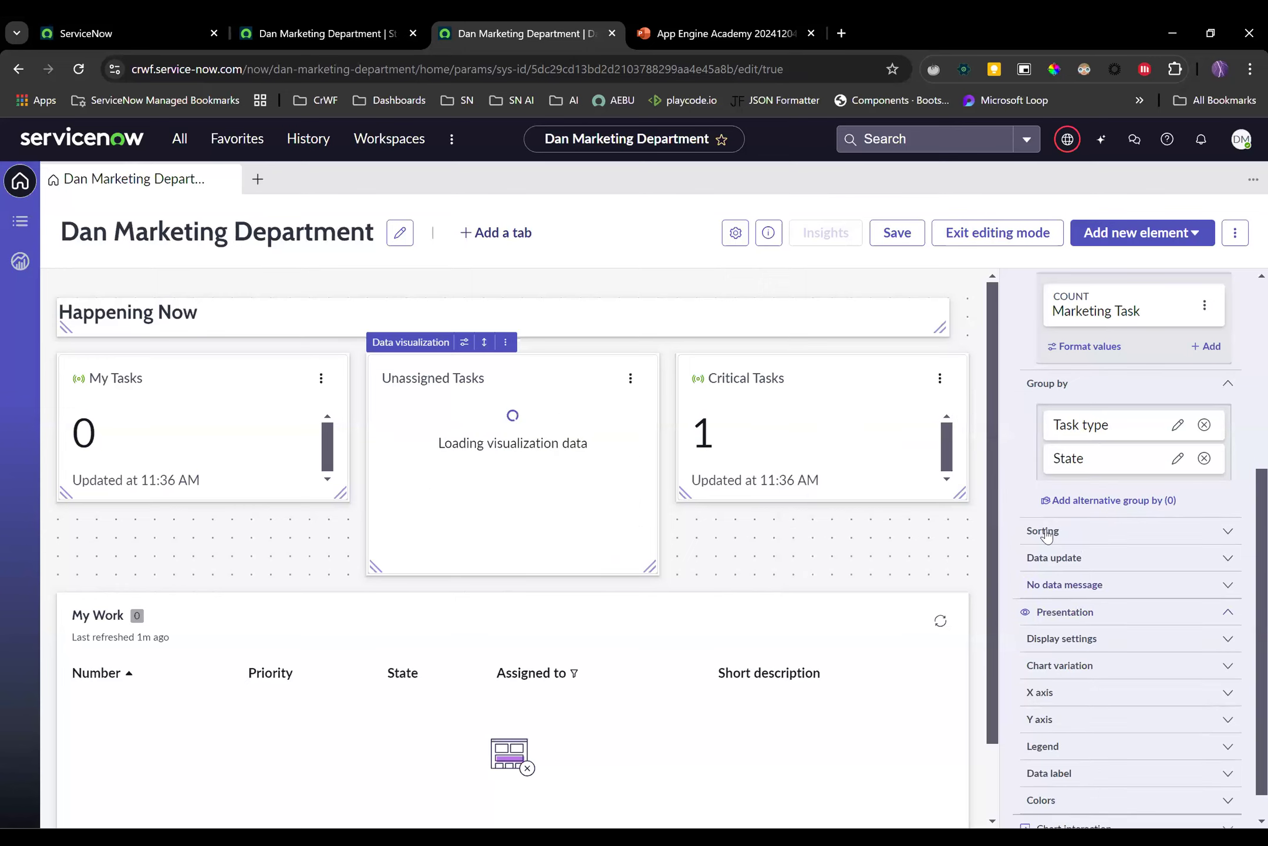
# Make the My Tasks and Critical Tasks cards taller to match, and save the layout
pyautogui.moveTo(335, 494); pyautogui.dragTo(337, 565)
pyautogui.moveTo(961, 496); pyautogui.dragTo(959, 578)
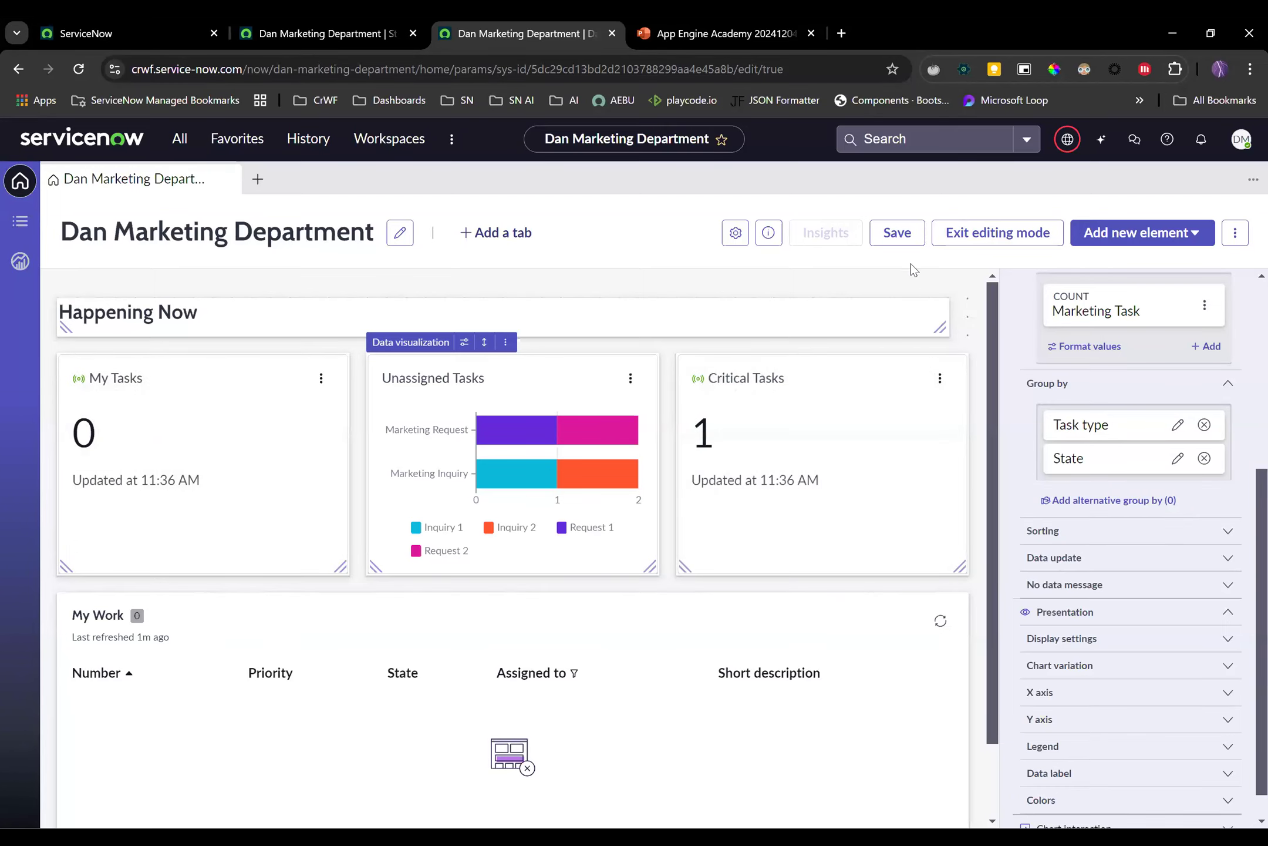
pyautogui.click(898, 235)
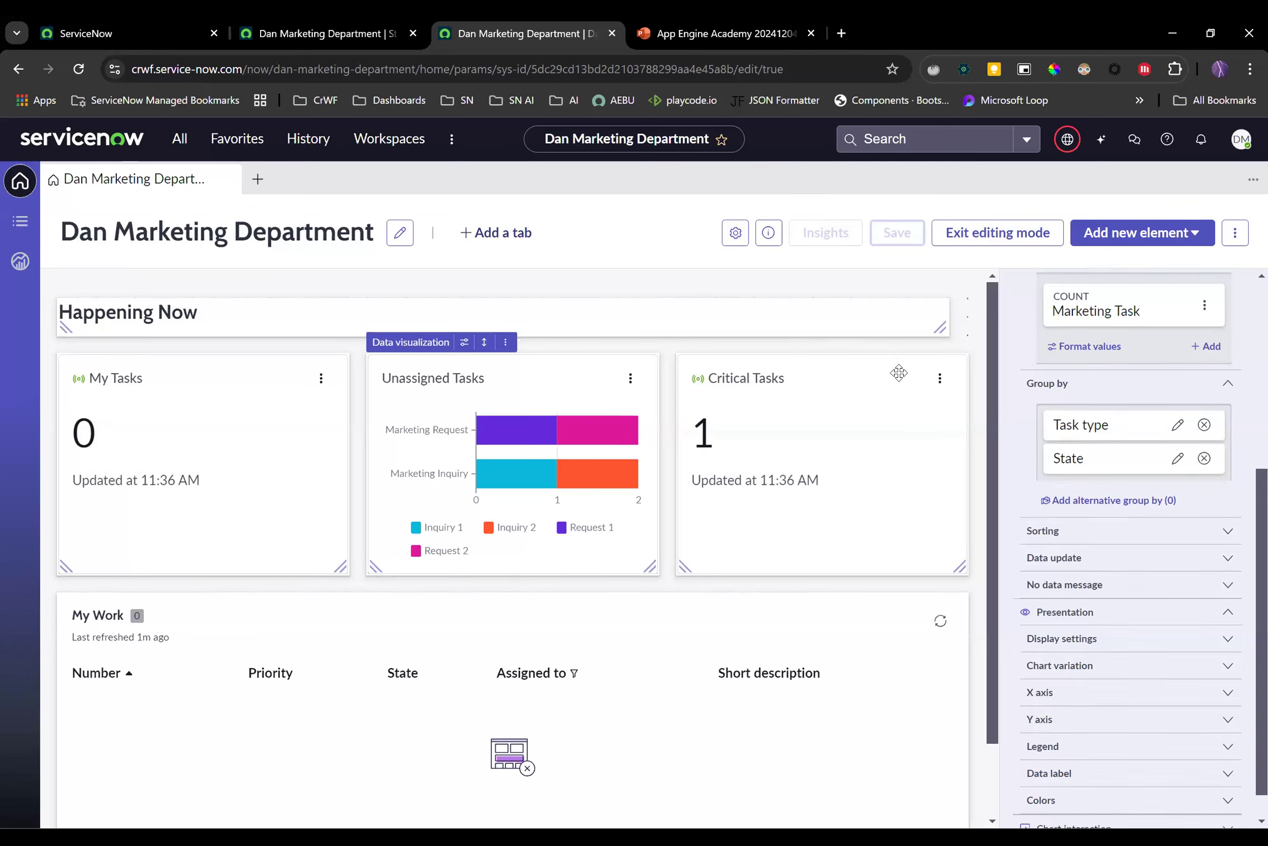
# Exit editing, open the records behind the Unassigned Tasks Request 1 bar, then return Home
pyautogui.click(998, 233)
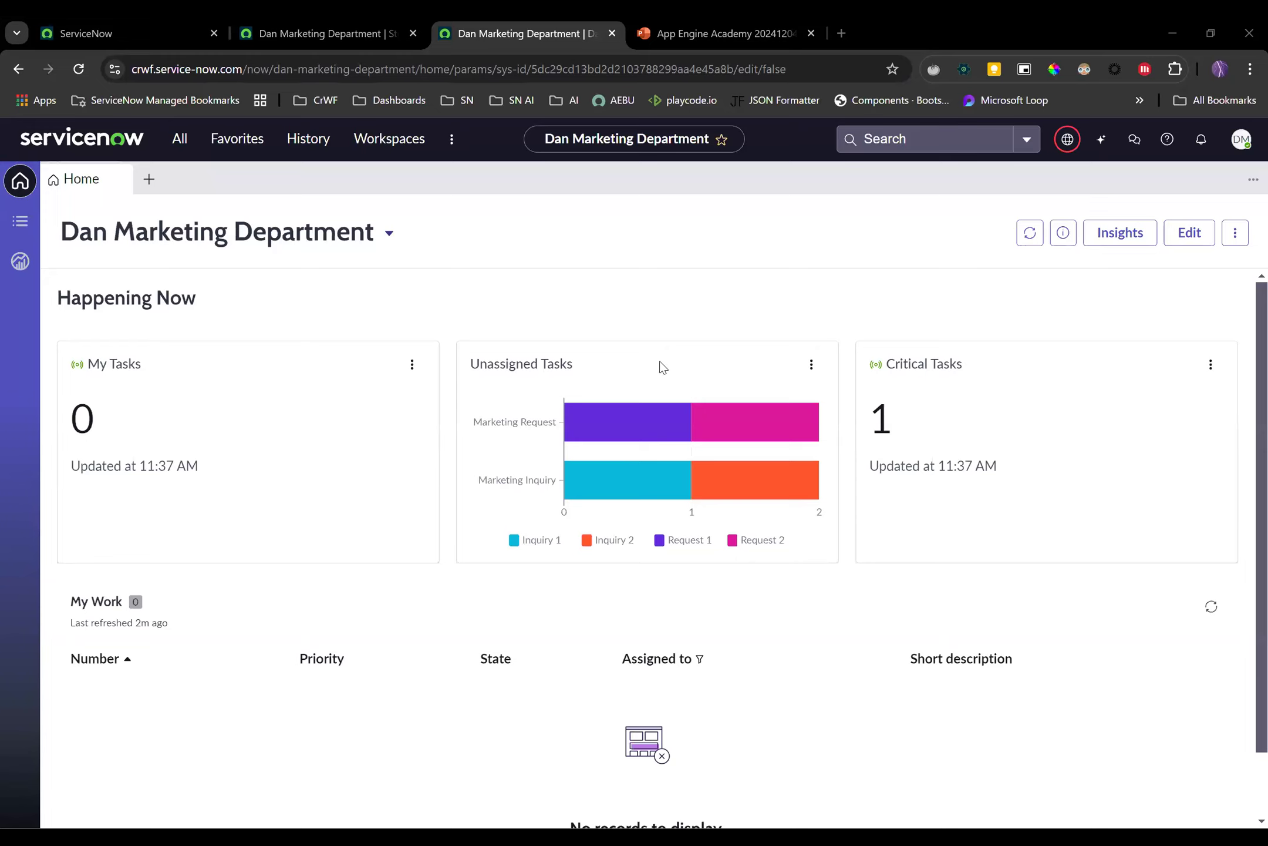
pyautogui.moveTo(637, 422)
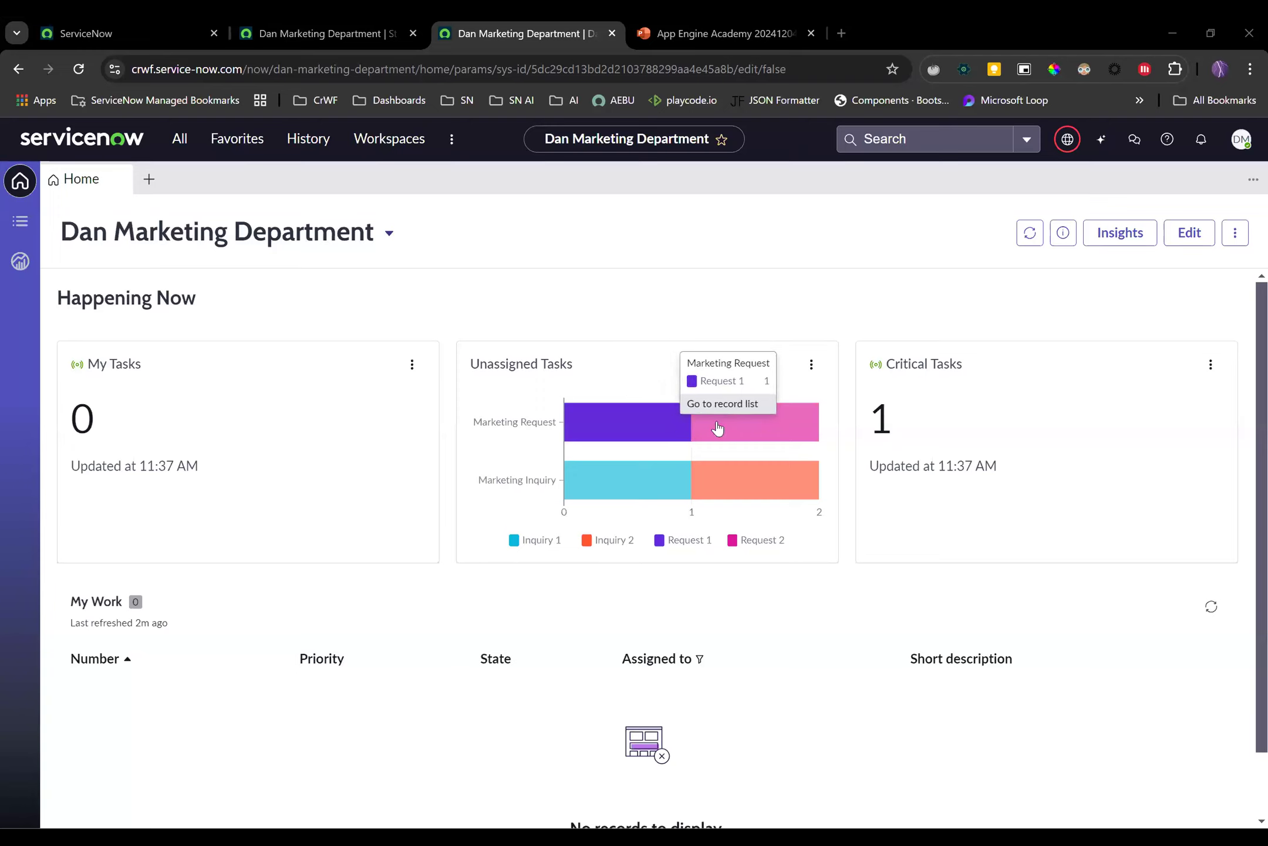
pyautogui.moveTo(735, 423)
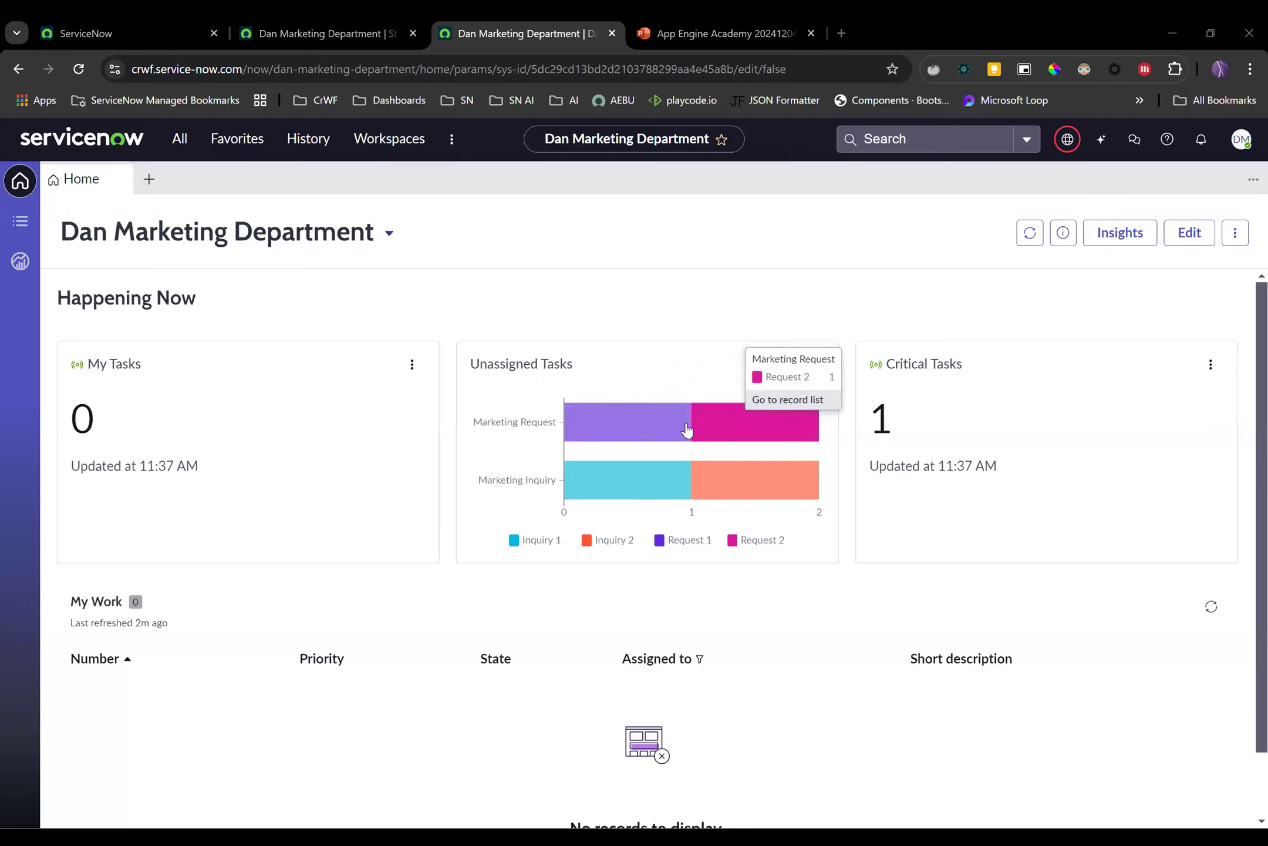
pyautogui.moveTo(644, 480)
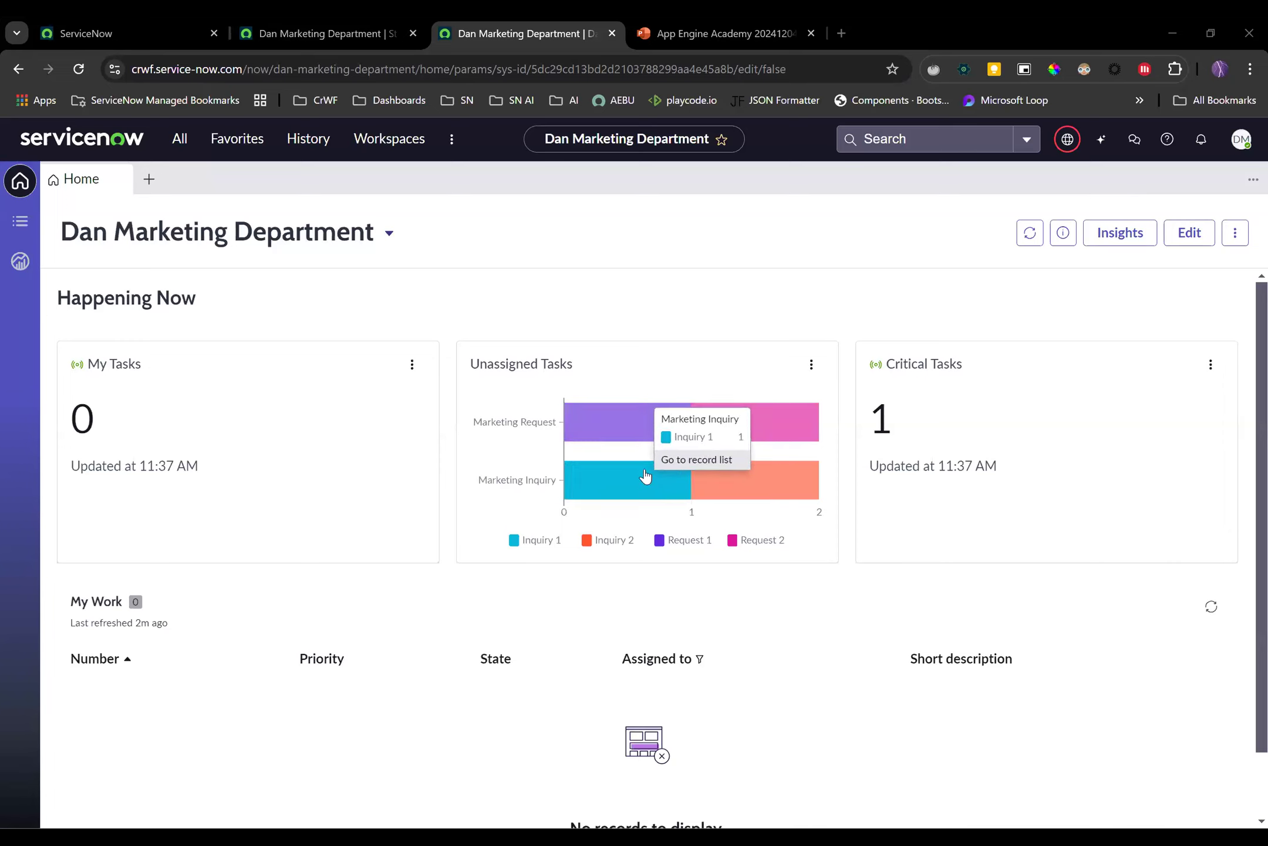
pyautogui.click(626, 431)
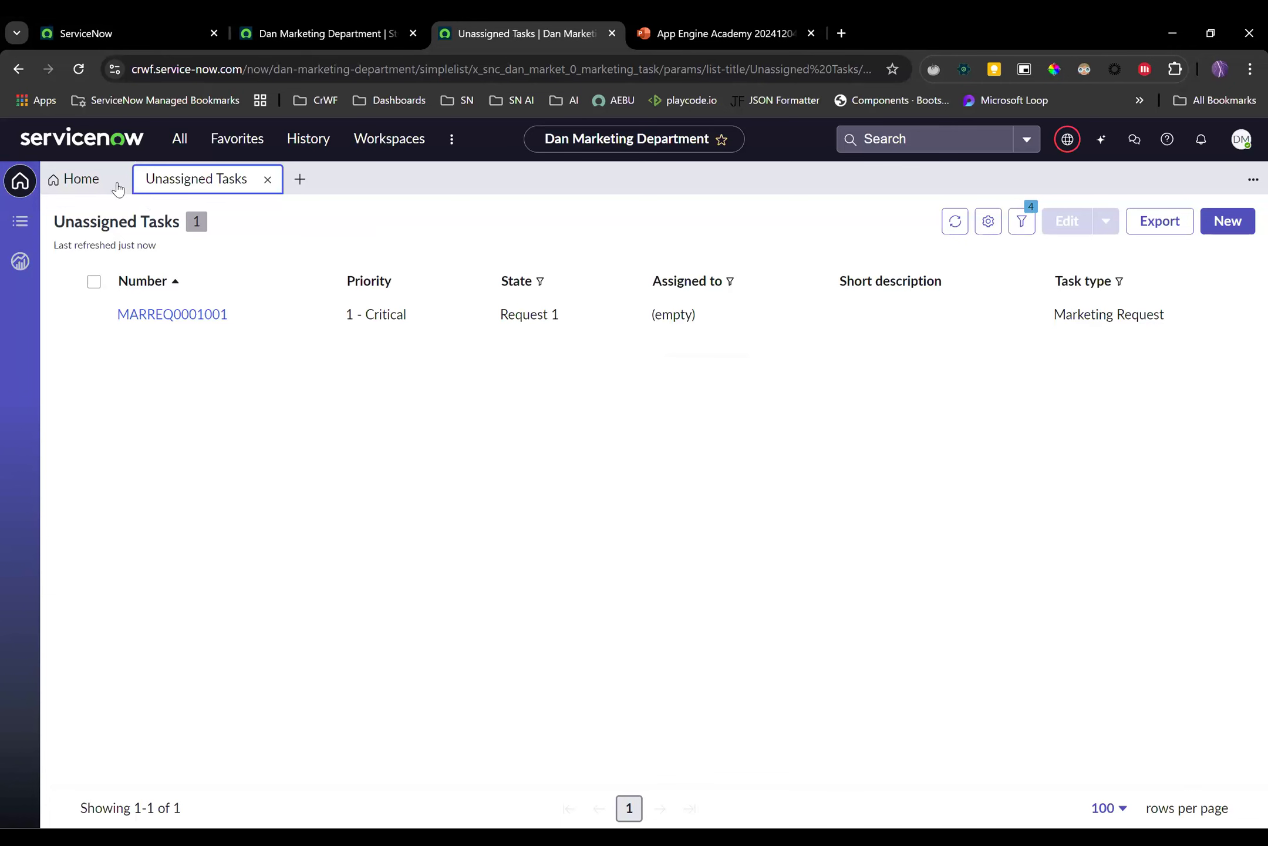
pyautogui.click(101, 177)
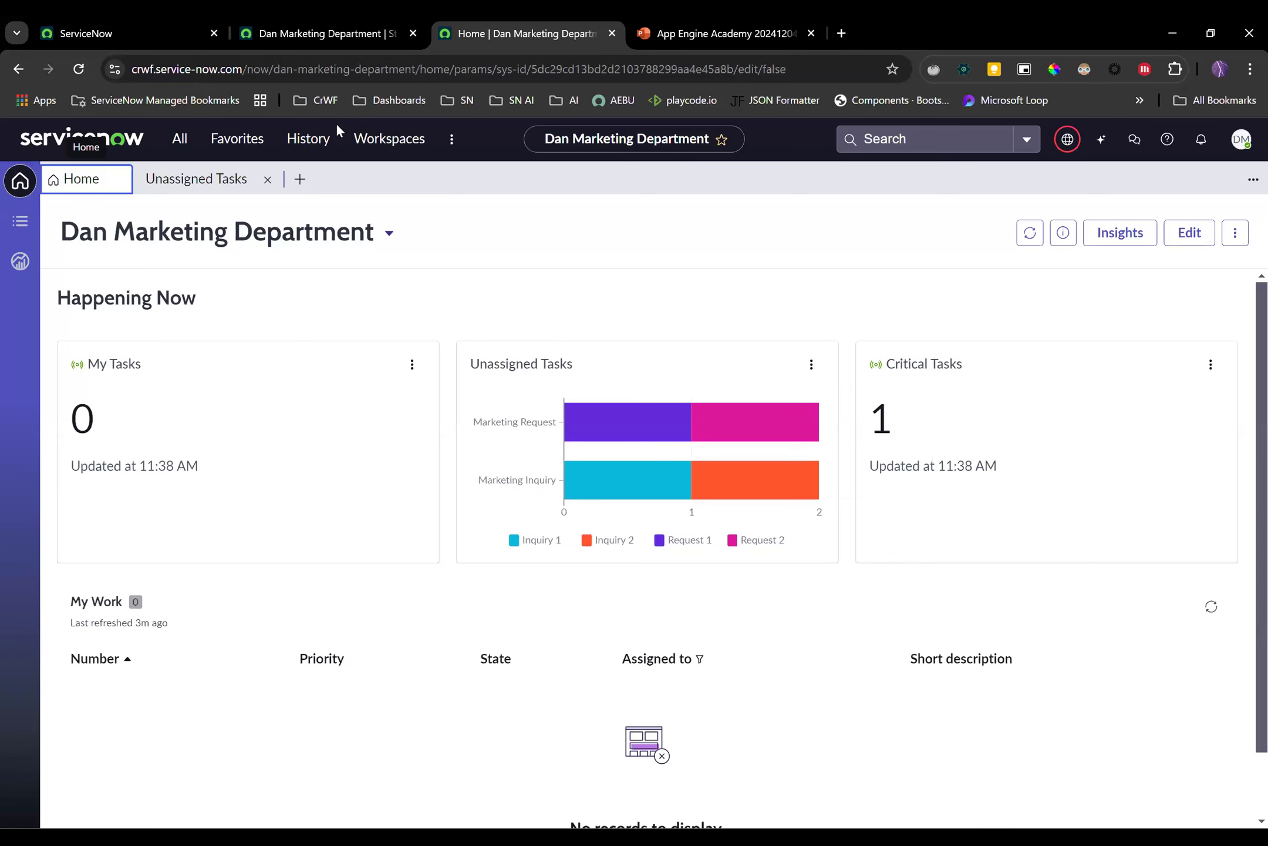
# Change the Critical Tasks card's data source from Marketing Task to the Marketing Inquiry table
pyautogui.click(1189, 233)
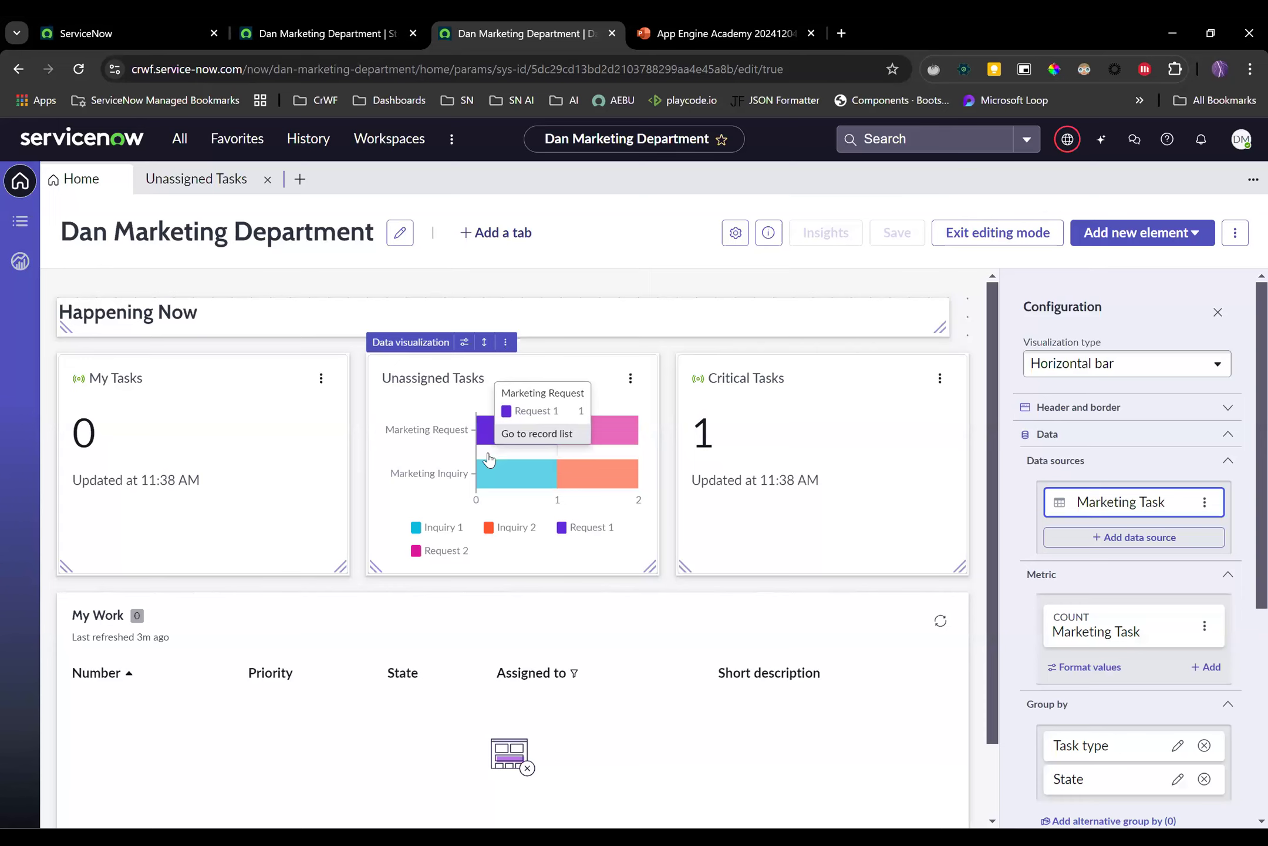
pyautogui.click(940, 388)
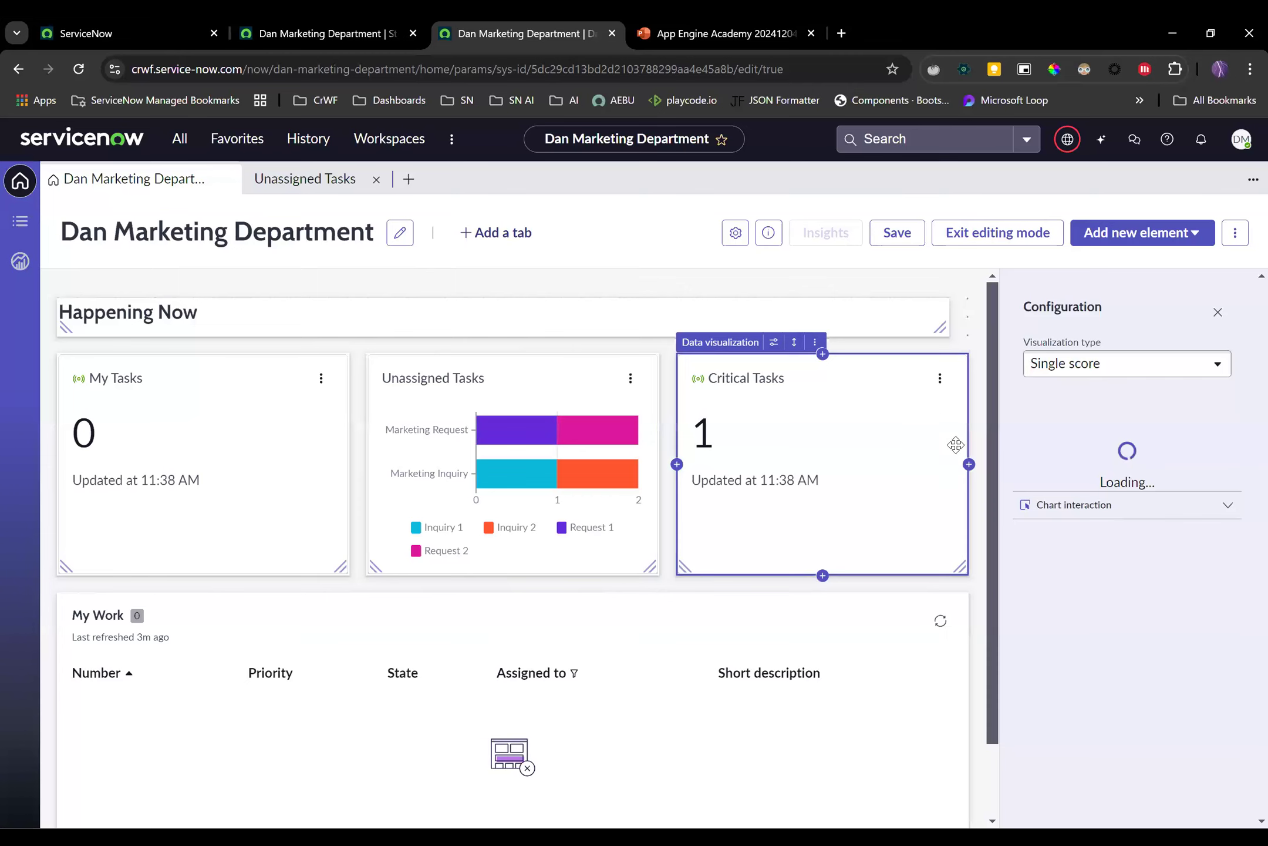
pyautogui.click(773, 343)
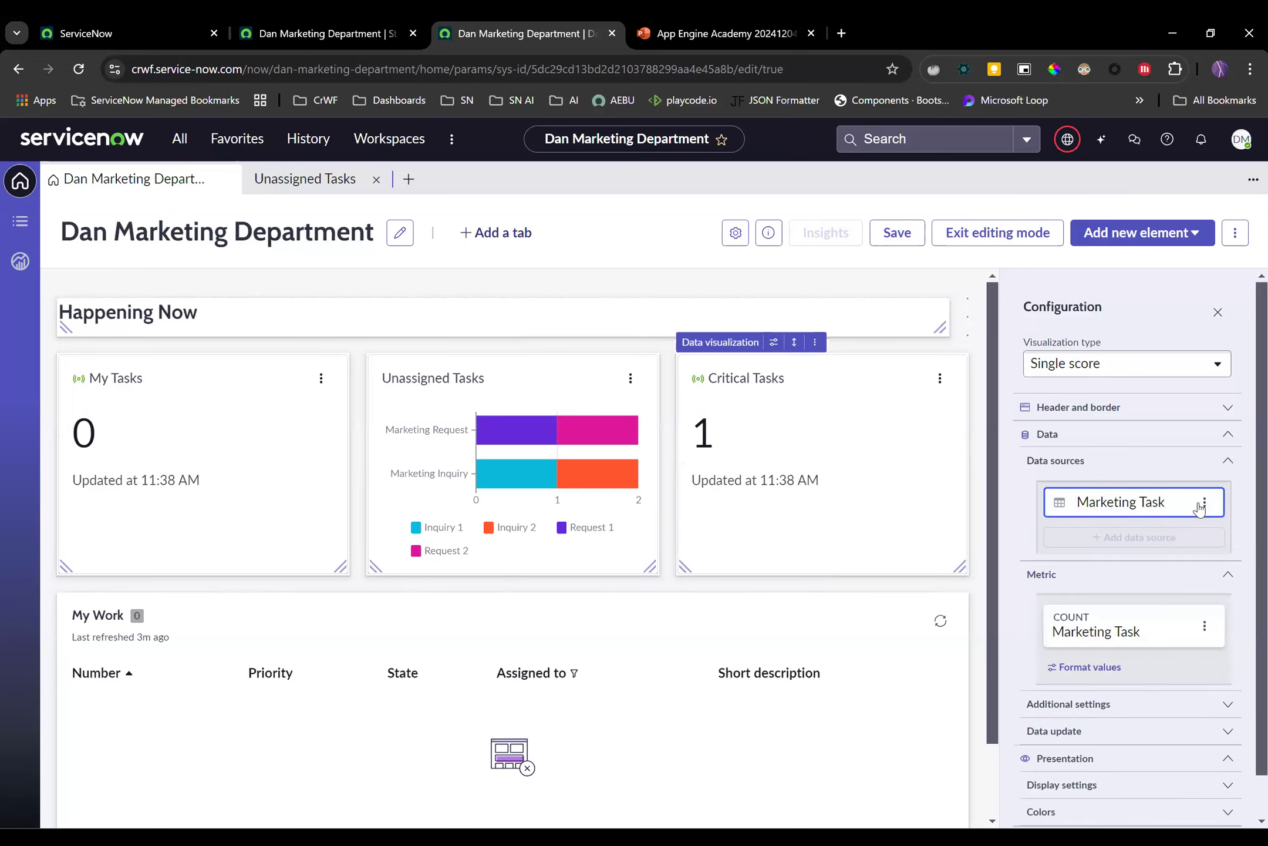
pyautogui.click(1204, 501)
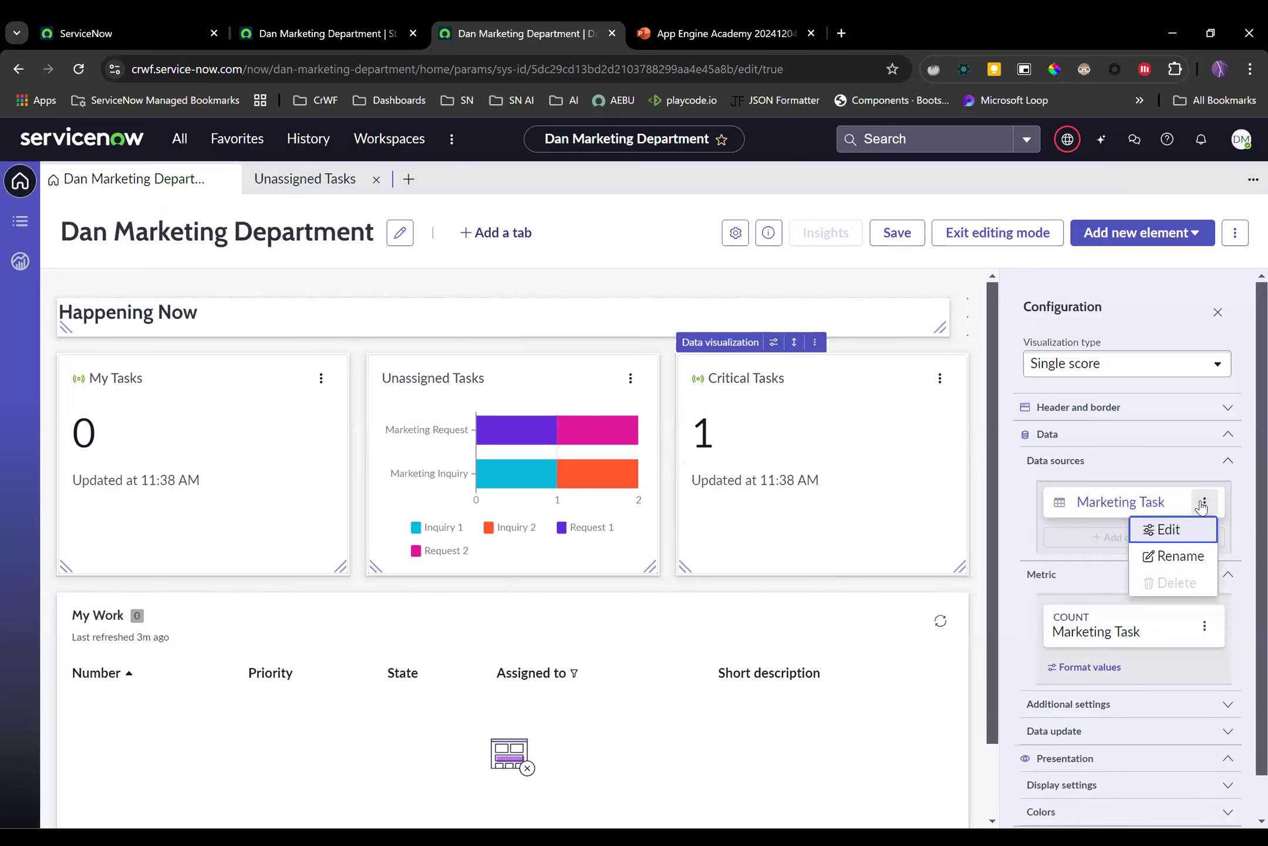
pyautogui.click(1162, 532)
pyautogui.click(169, 206)
pyautogui.write('marketing in')
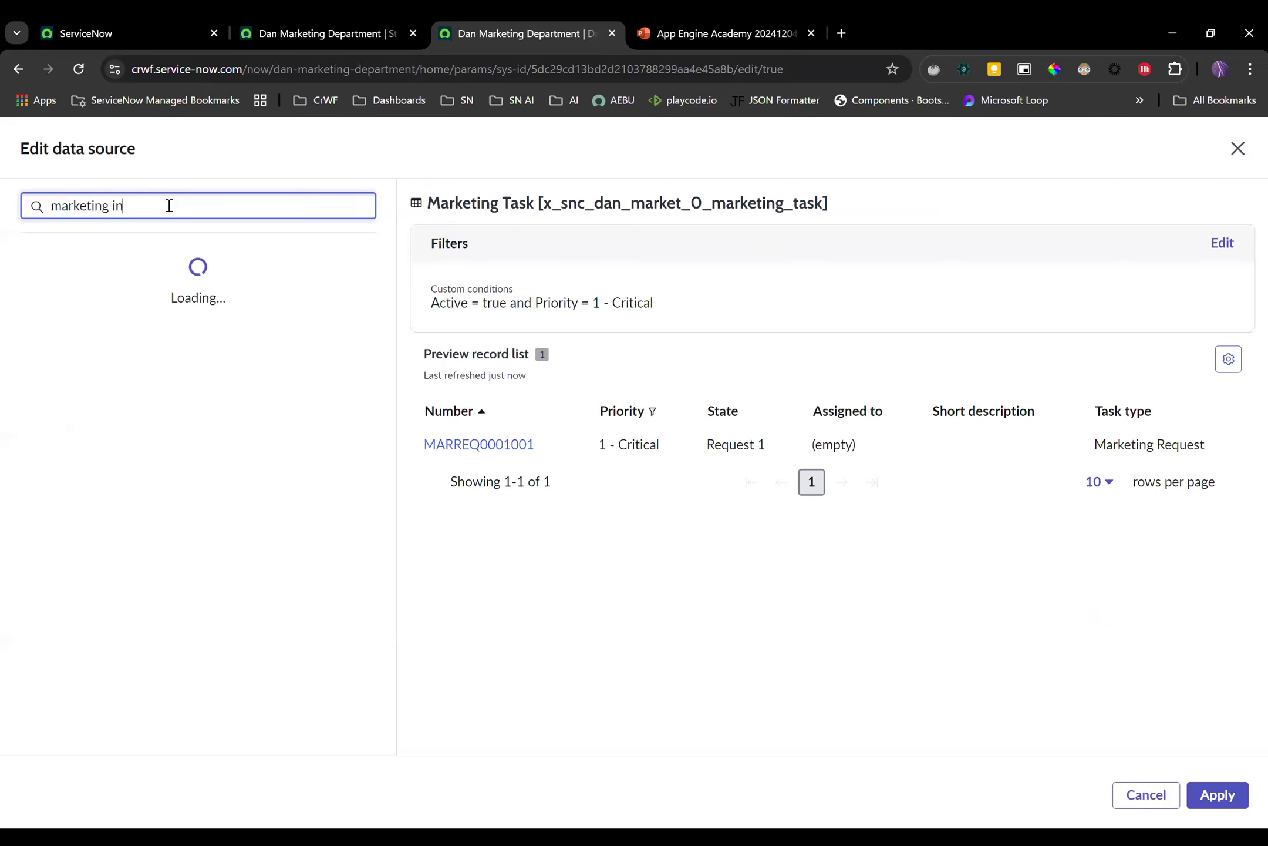
pyautogui.click(196, 287)
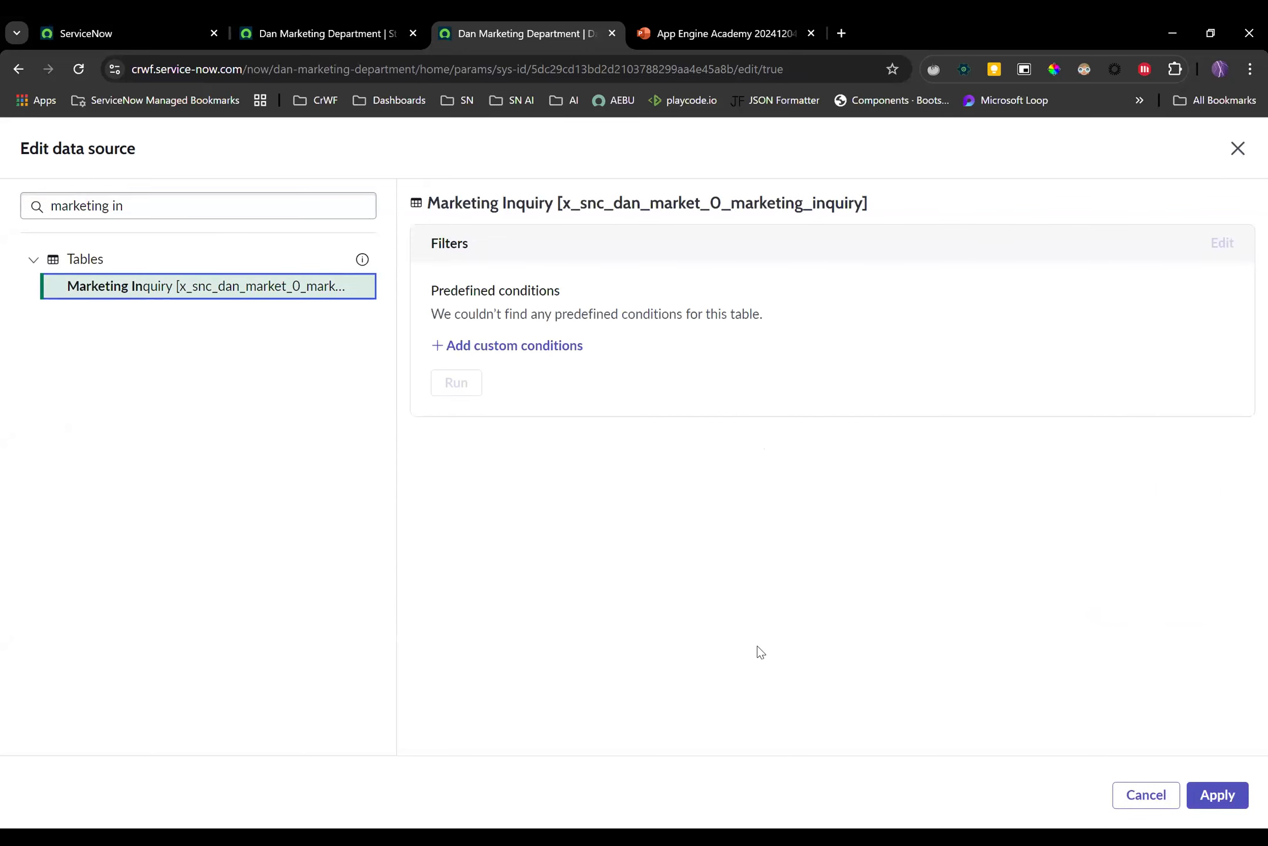
pyautogui.click(1220, 795)
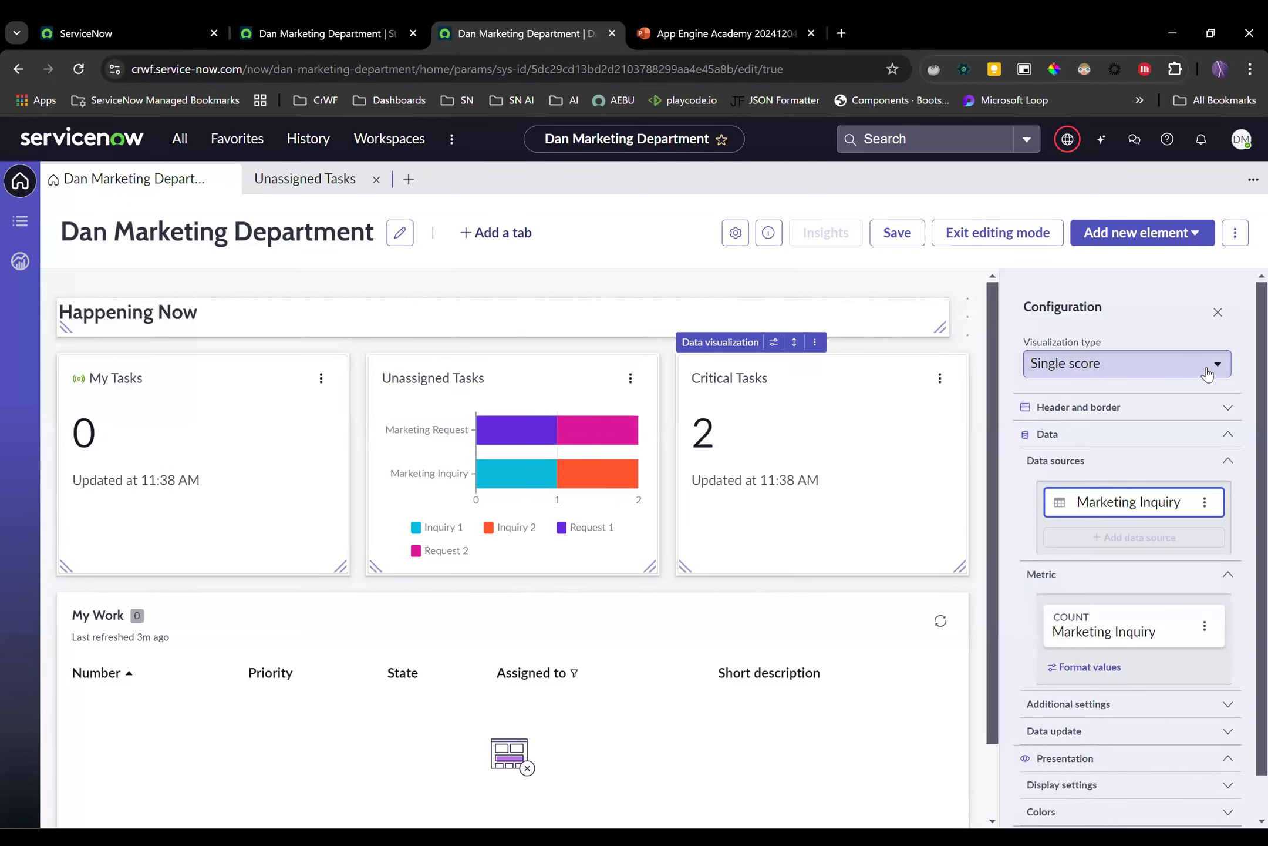
# Turn the Critical Tasks card into a donut chart
pyautogui.click(1207, 371)
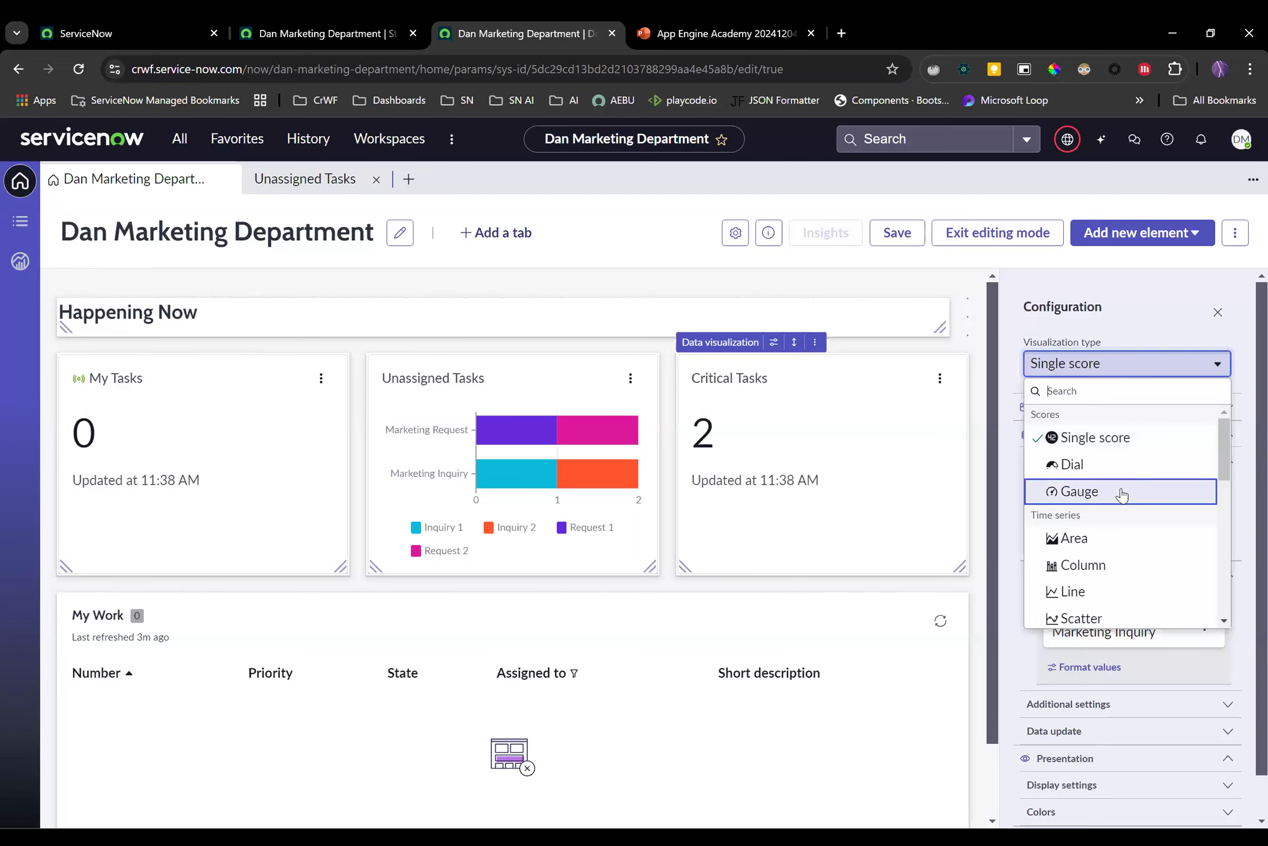
pyautogui.scroll(-4, 1119, 496)
pyautogui.click(1100, 583)
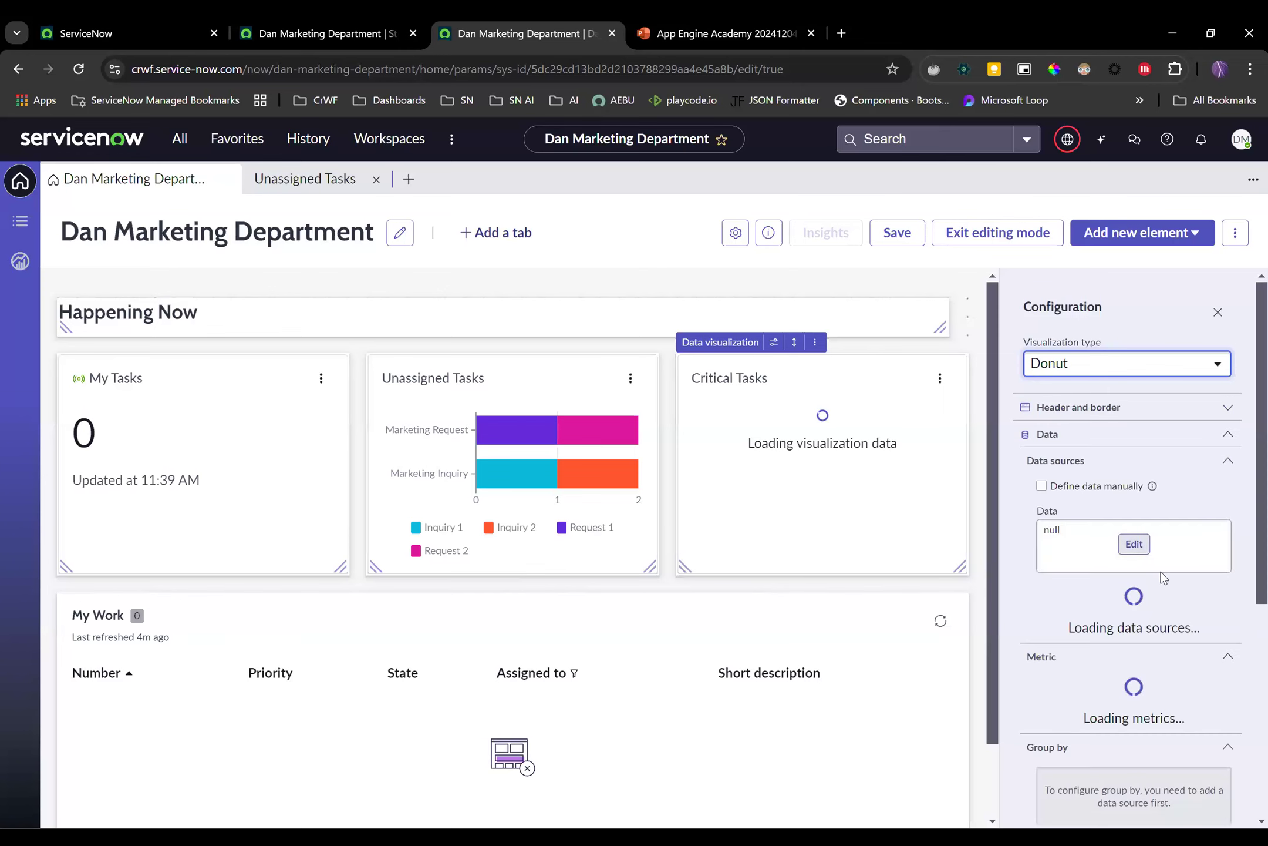
pyautogui.scroll(-5, 1169, 541)
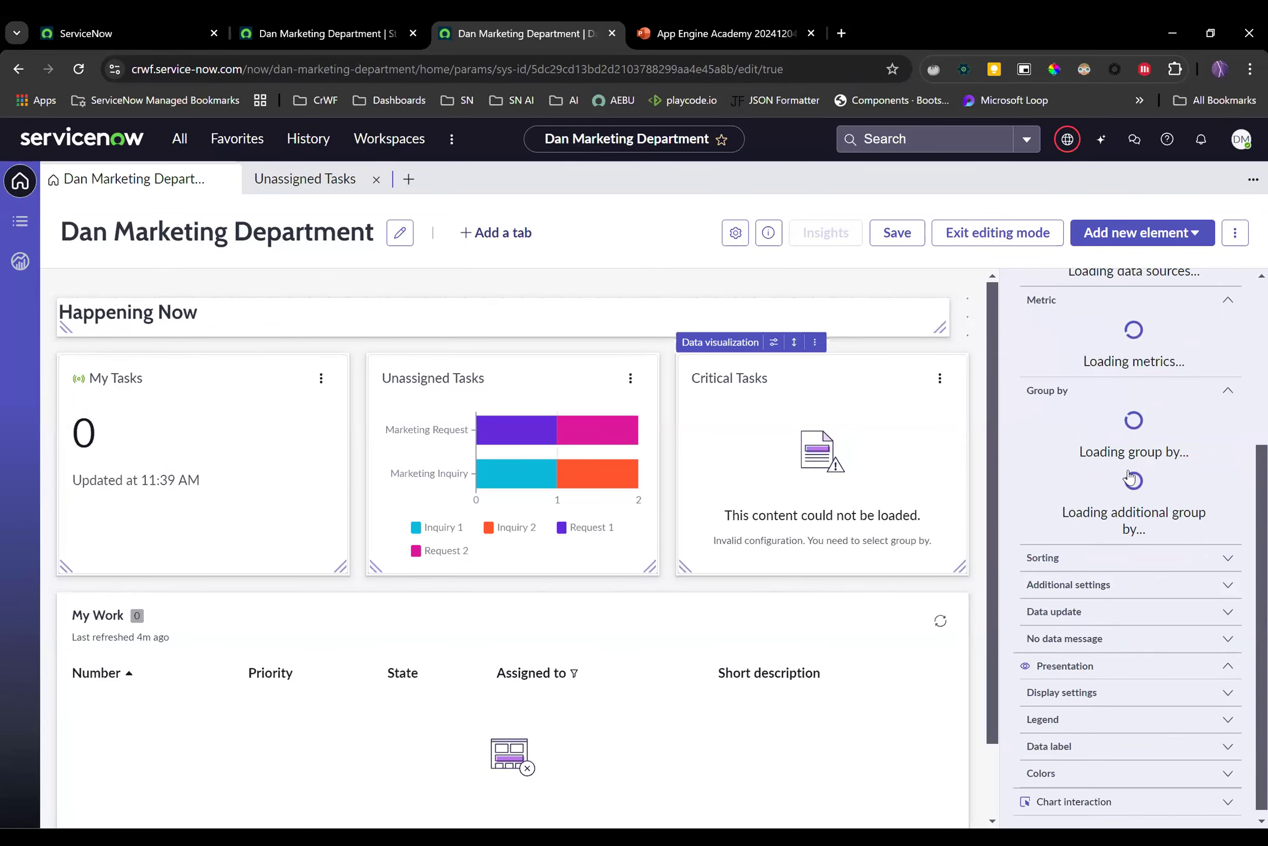
pyautogui.scroll(5, 1128, 478)
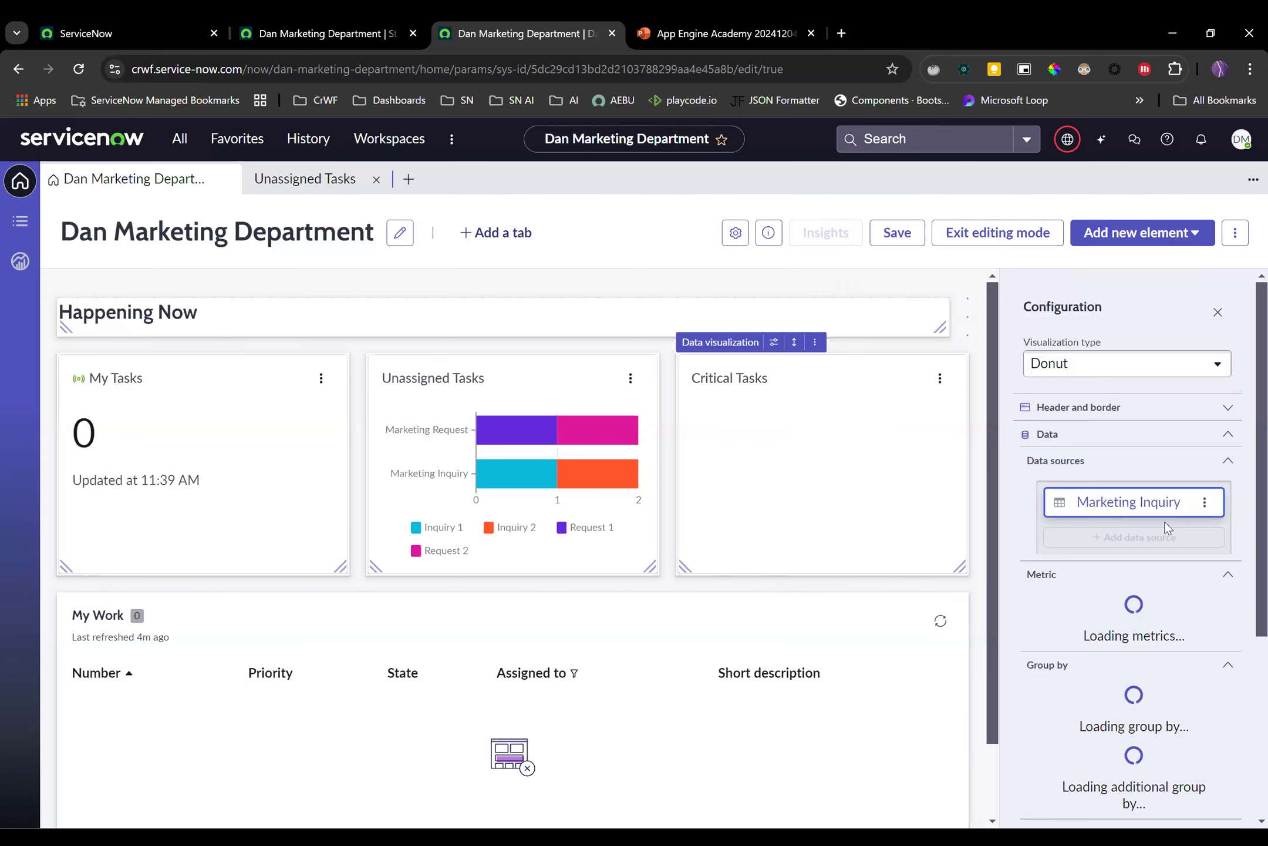
pyautogui.scroll(-3, 1186, 517)
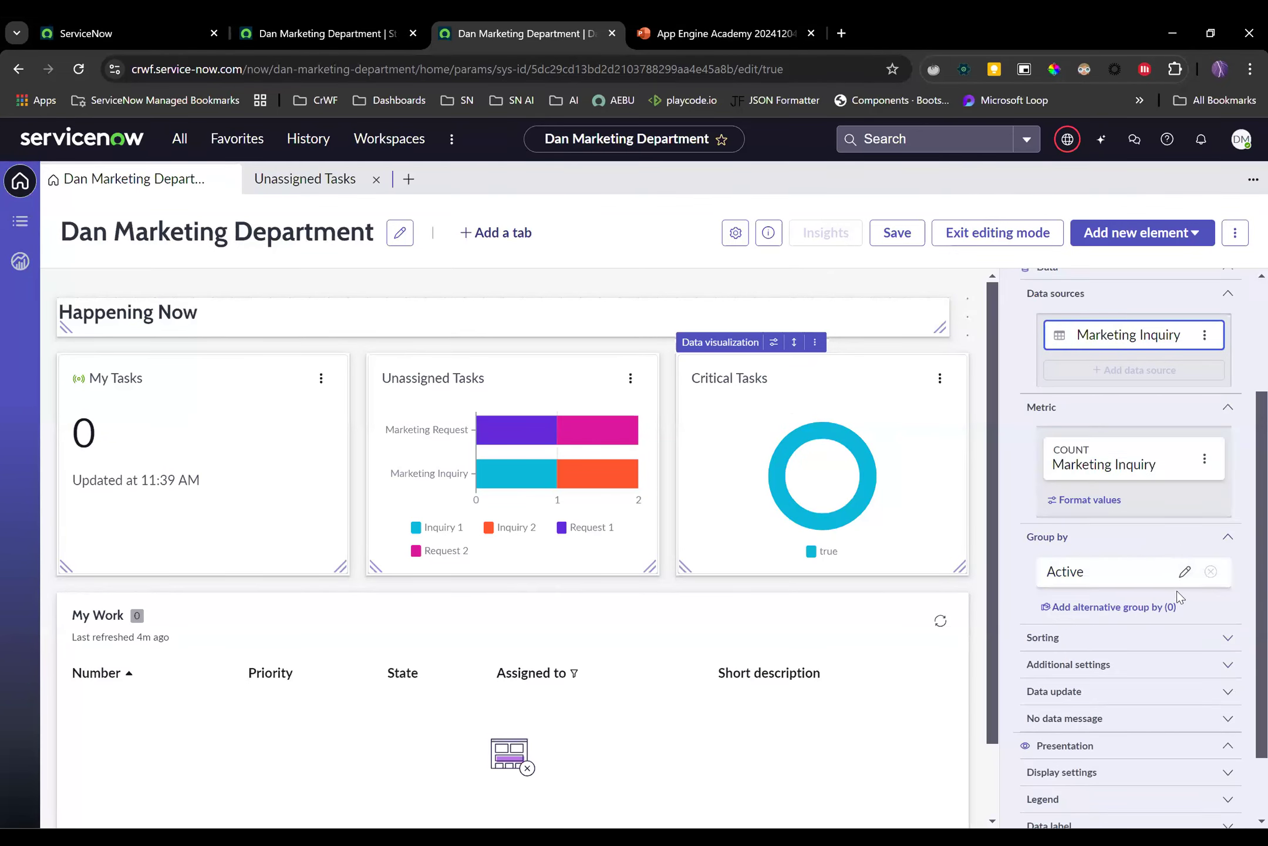
# Group the donut chart by Priority
pyautogui.click(1184, 573)
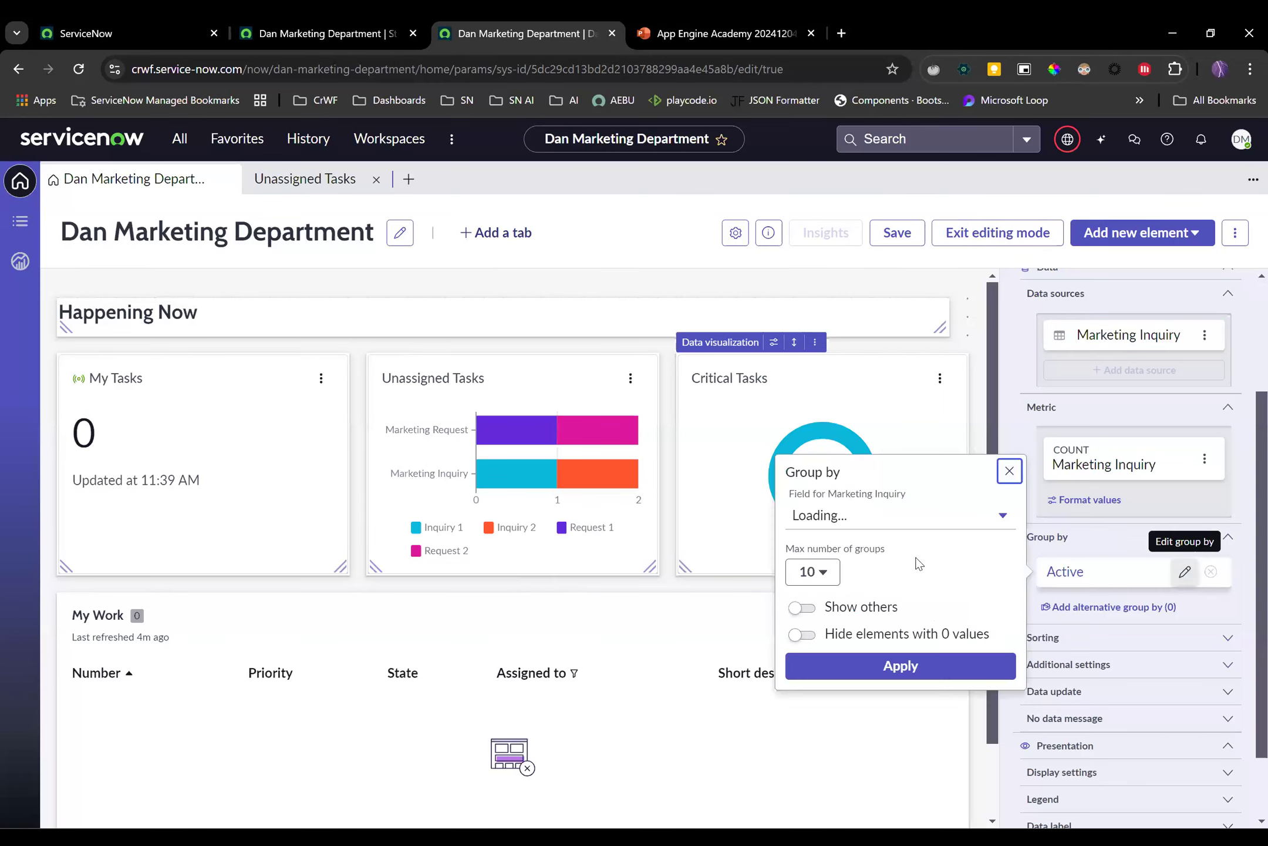
pyautogui.click(892, 517)
pyautogui.write('prio')
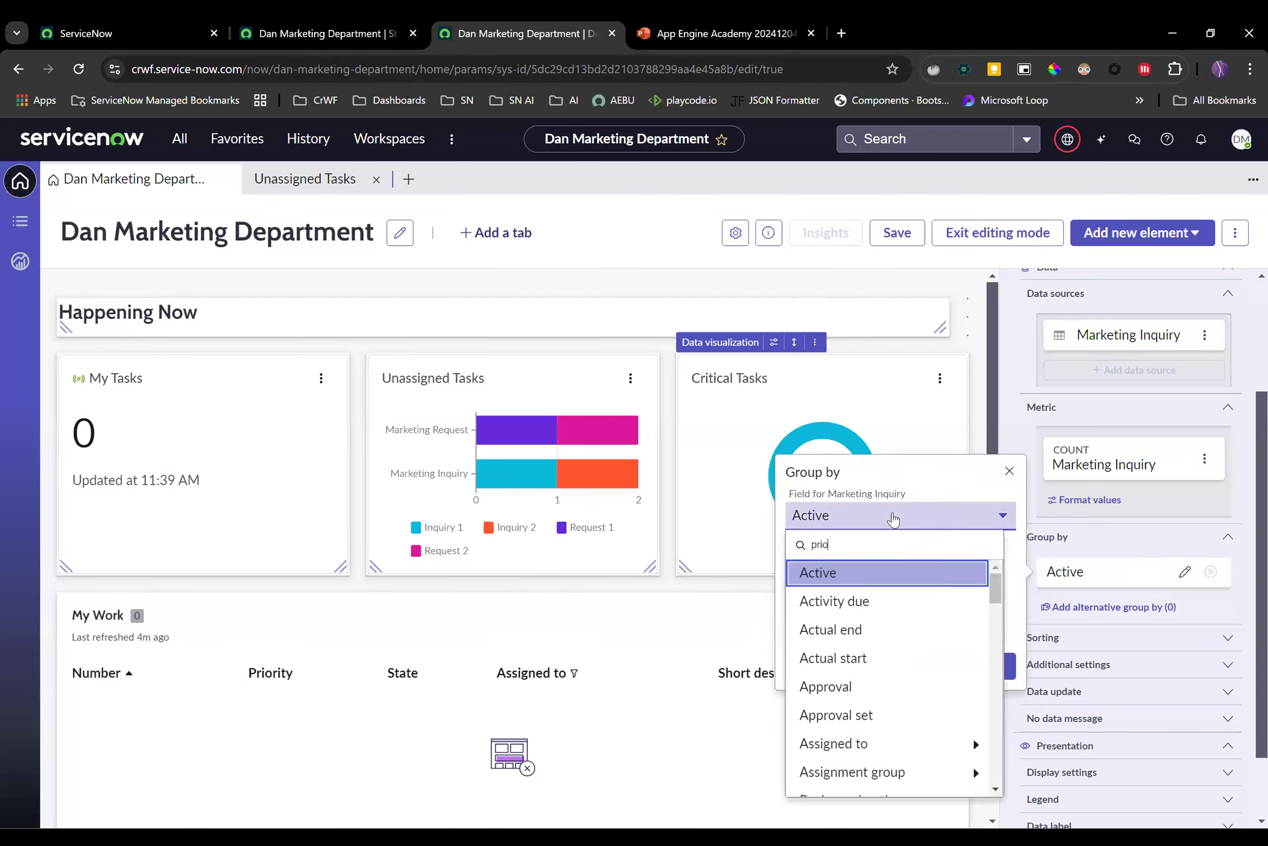
pyautogui.click(837, 602)
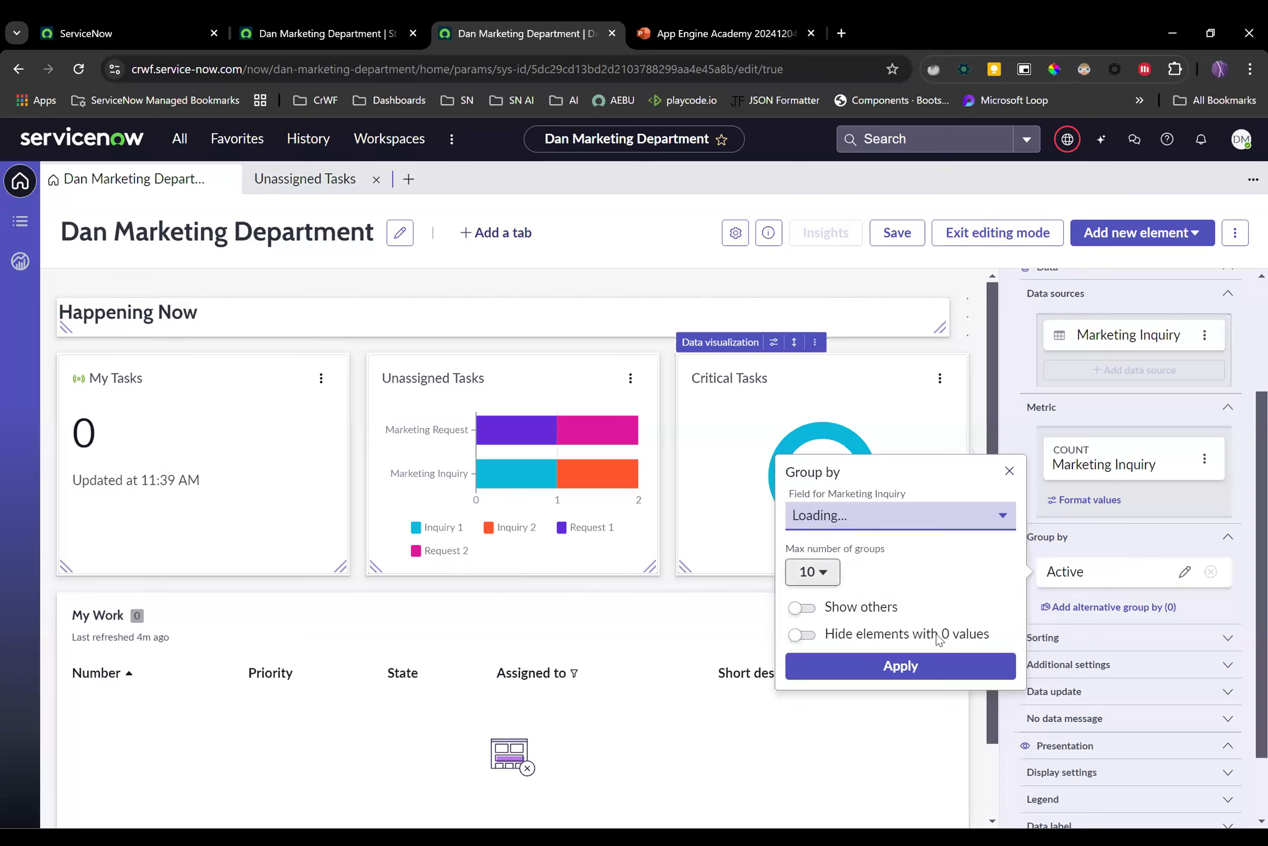
pyautogui.click(952, 663)
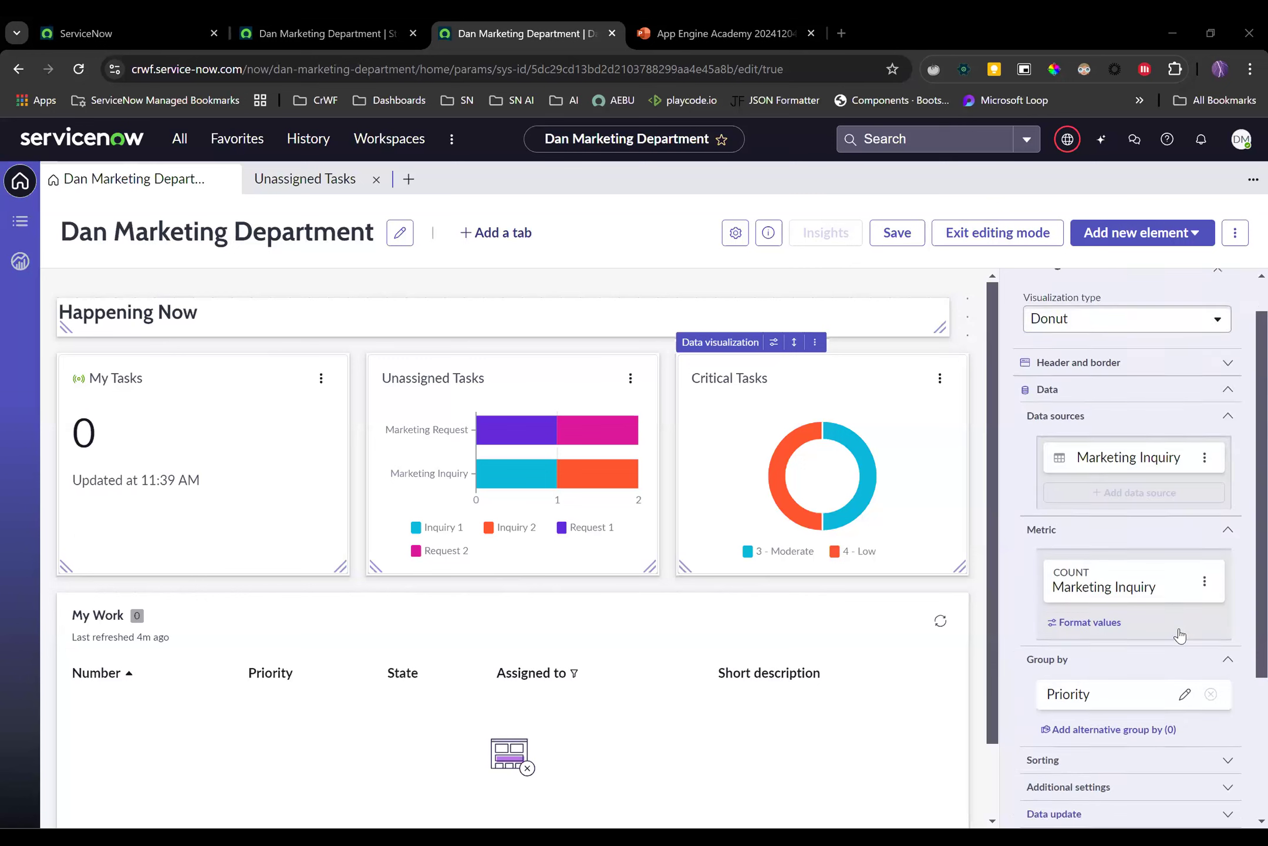
# Retitle the chart 'Inquiries', save the page and exit editing mode
pyautogui.scroll(3, 1178, 634)
pyautogui.click(1226, 413)
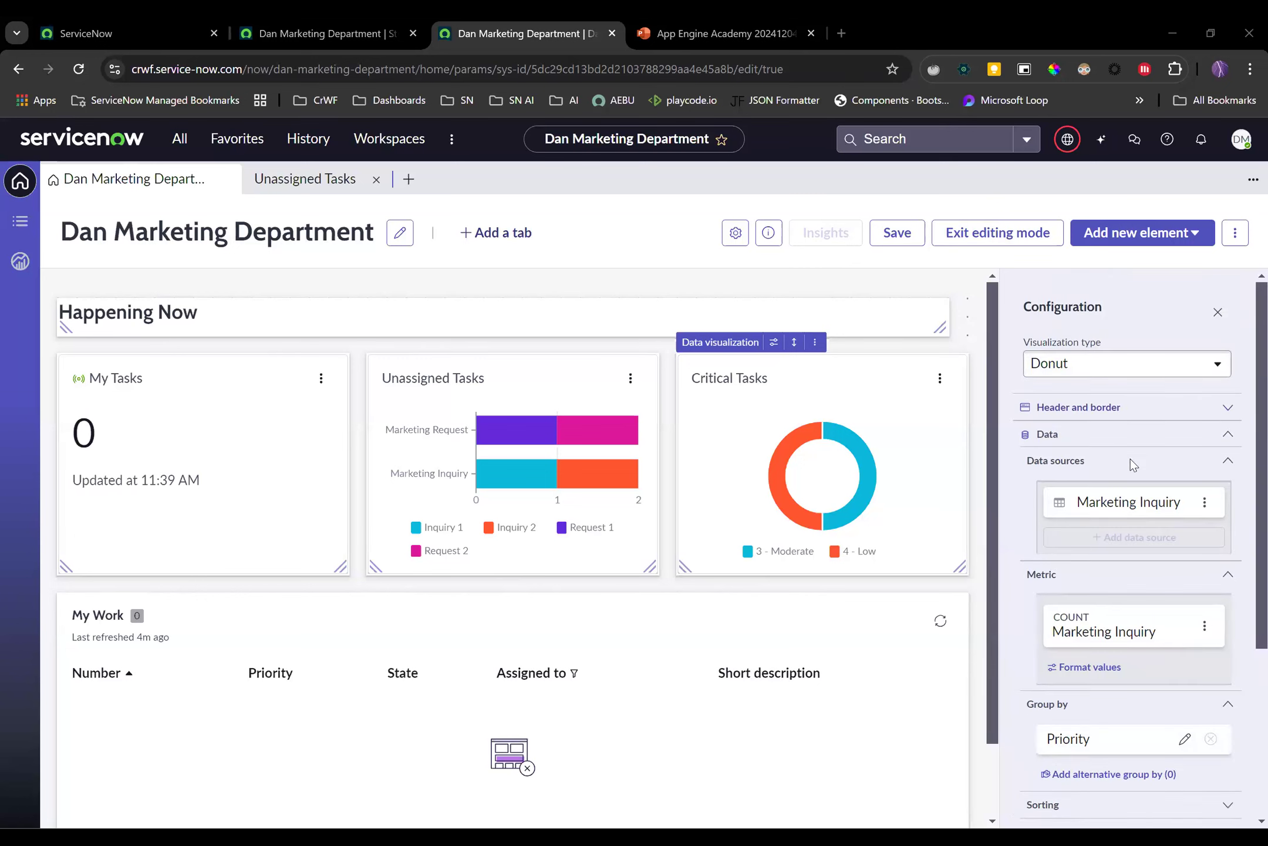
pyautogui.moveTo(1112, 500); pyautogui.dragTo(953, 500)
pyautogui.write('In')
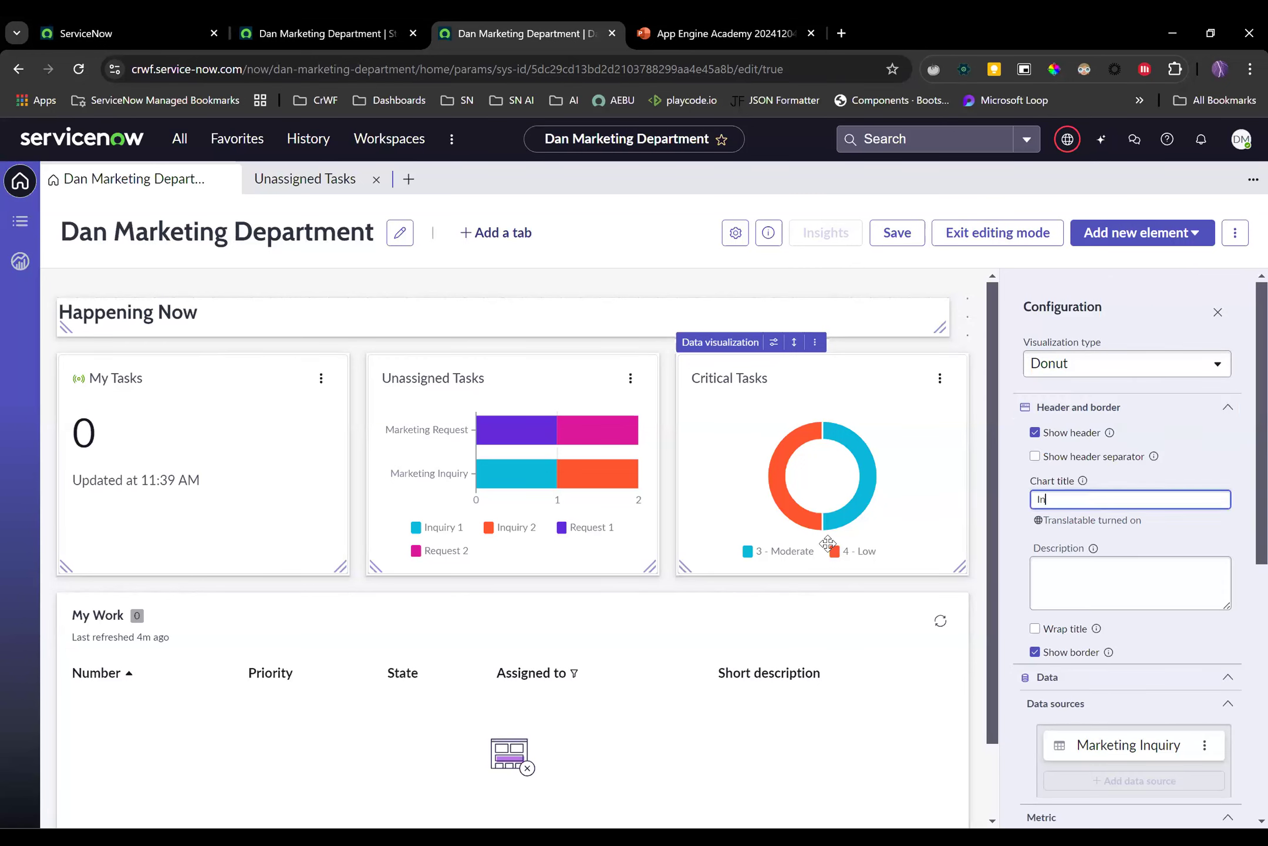
pyautogui.write('quiries')
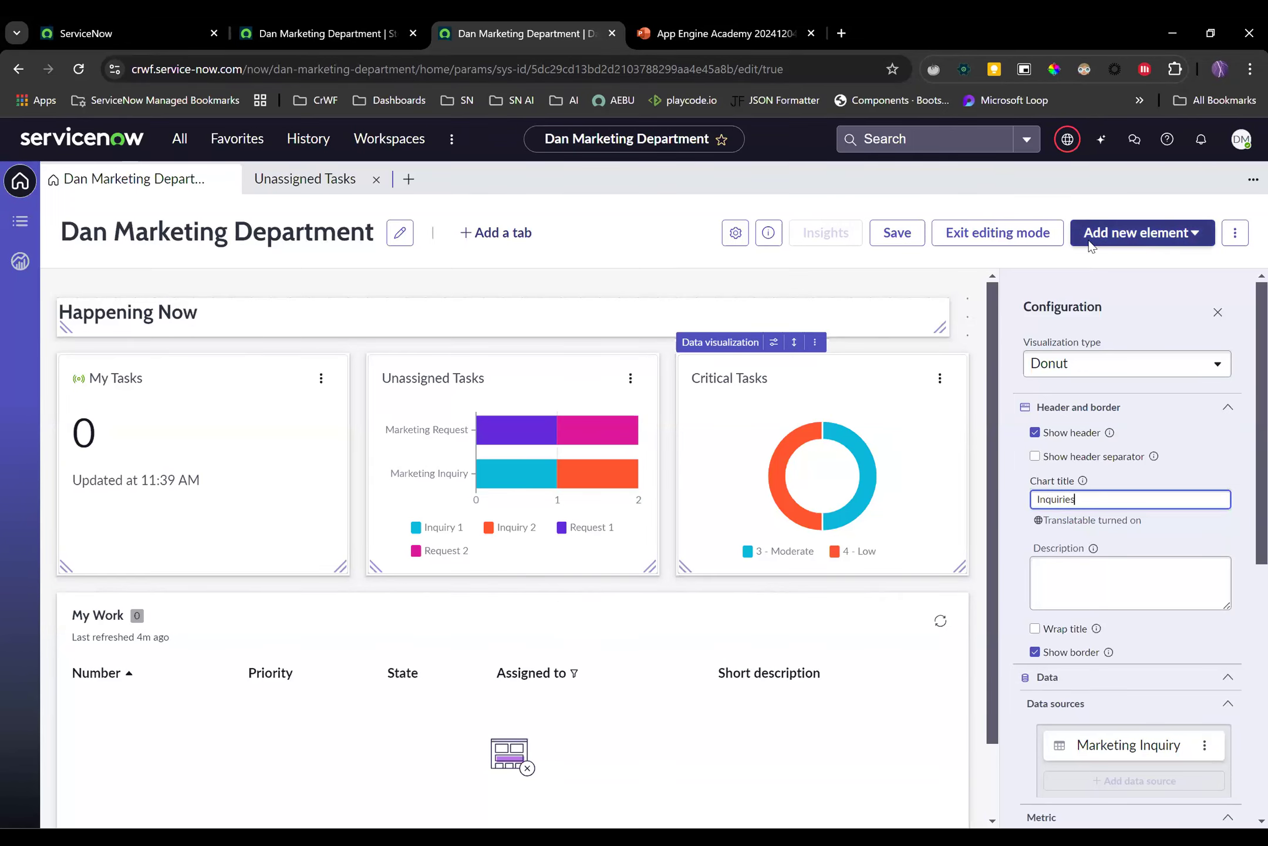
pyautogui.click(904, 238)
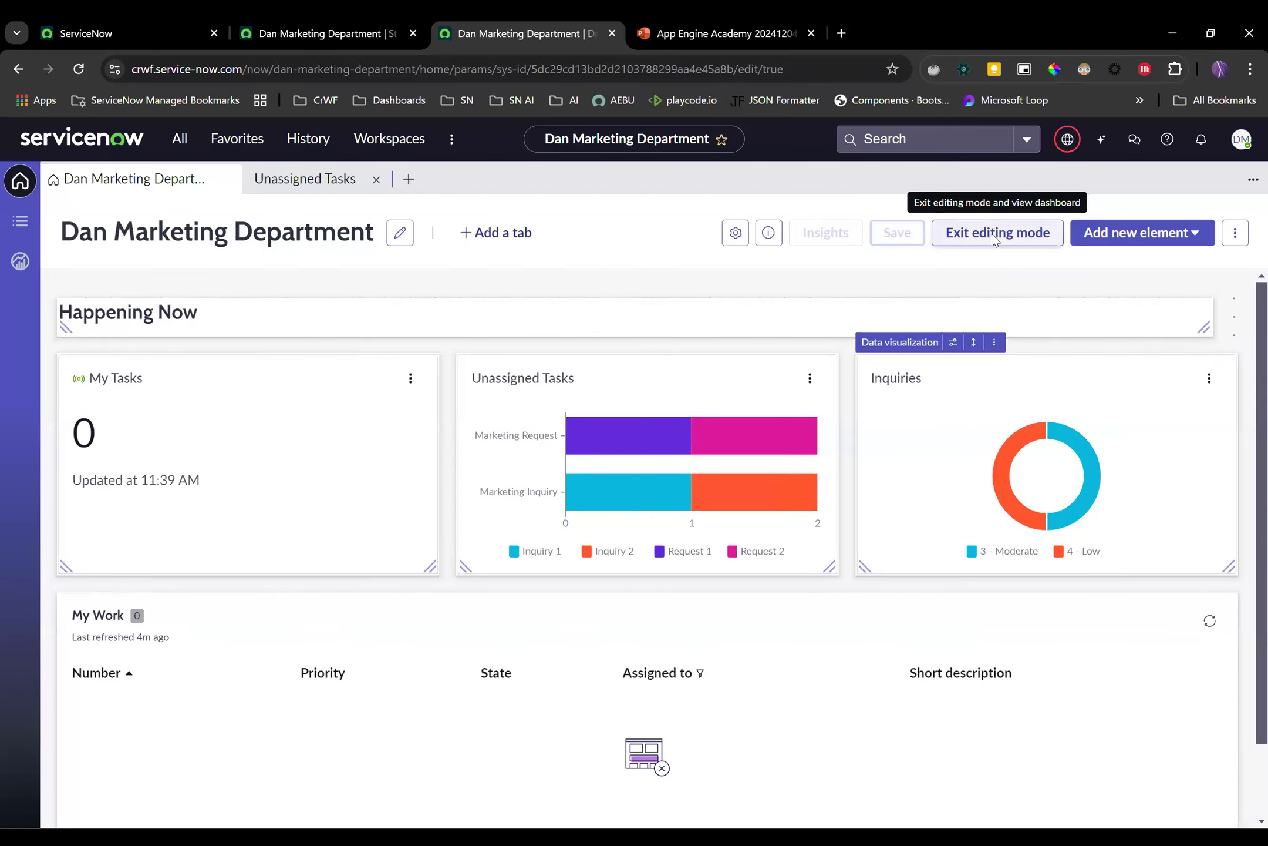
pyautogui.click(992, 234)
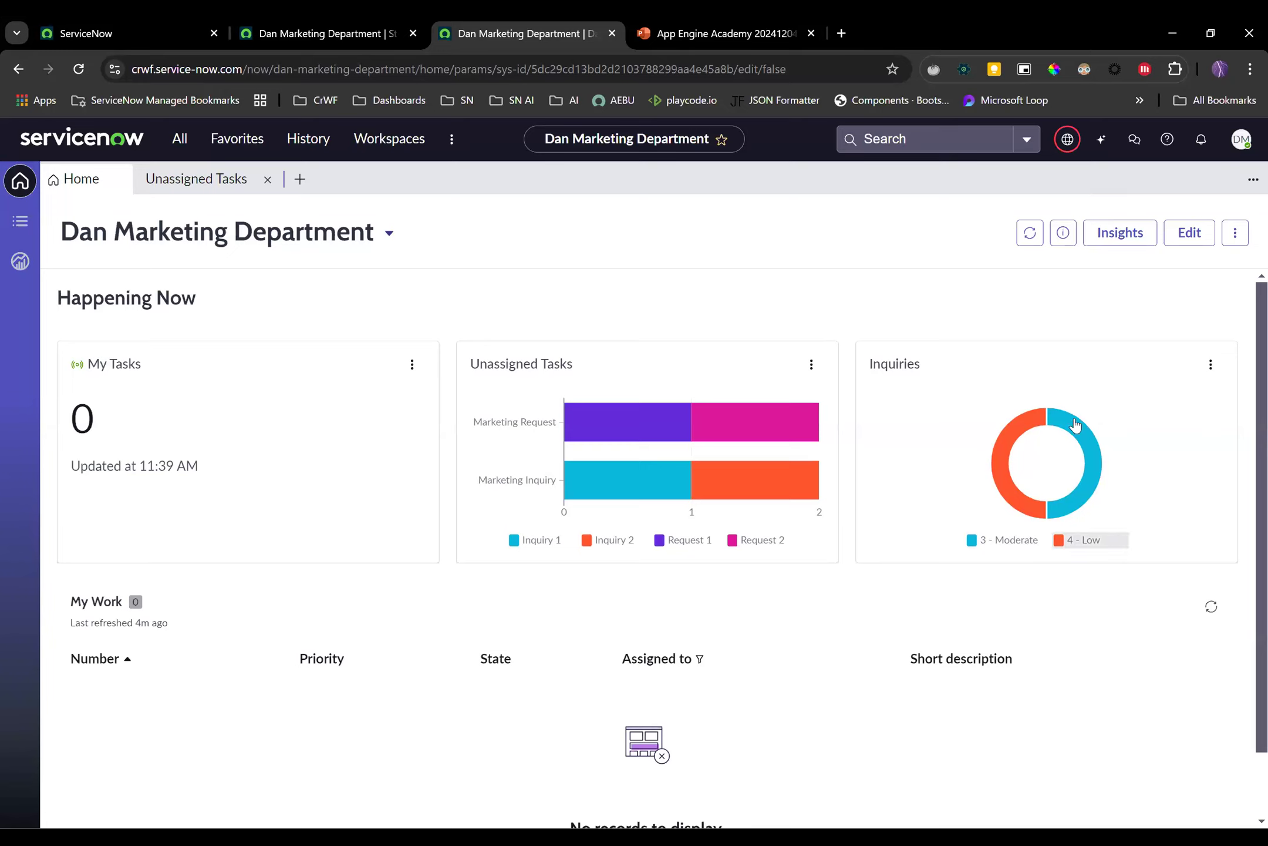
pyautogui.moveTo(1066, 414)
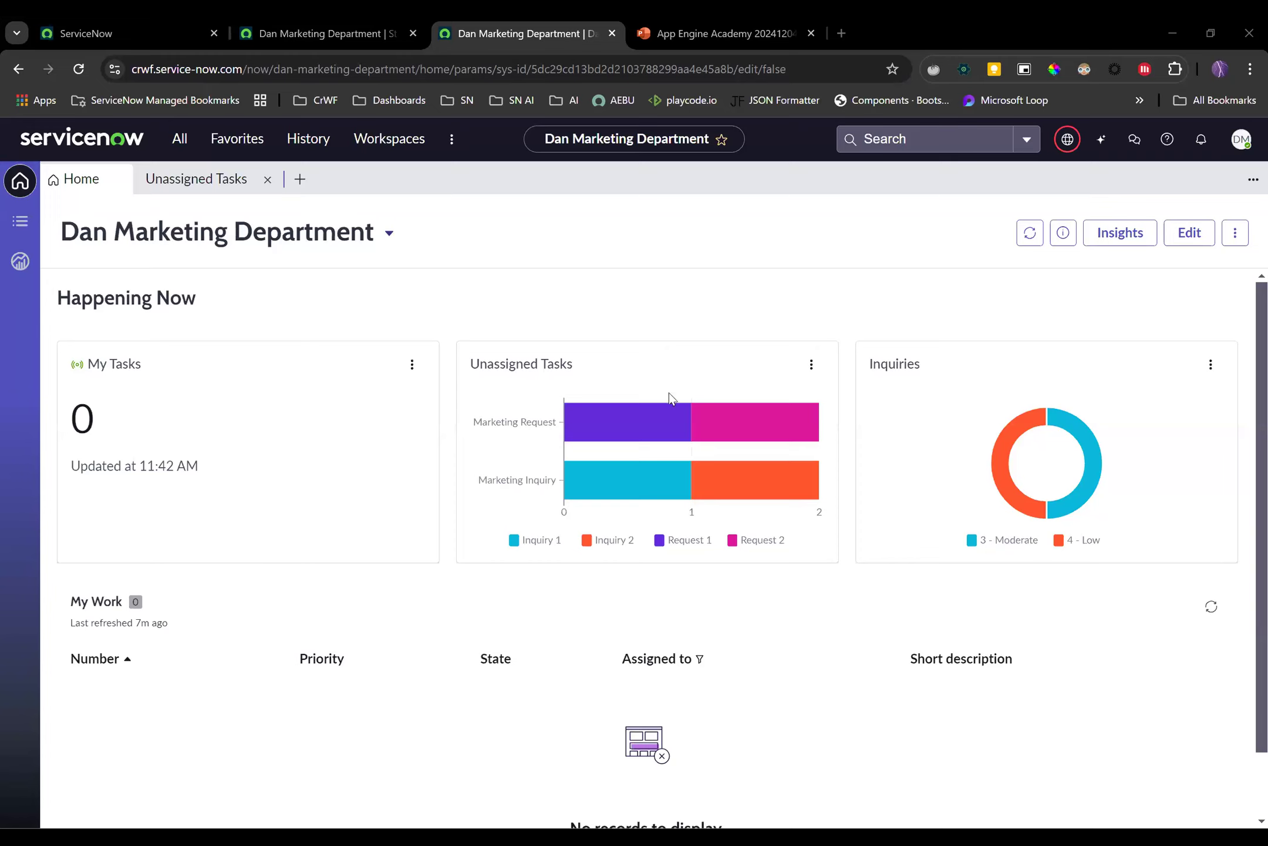
pyautogui.moveTo(683, 433)
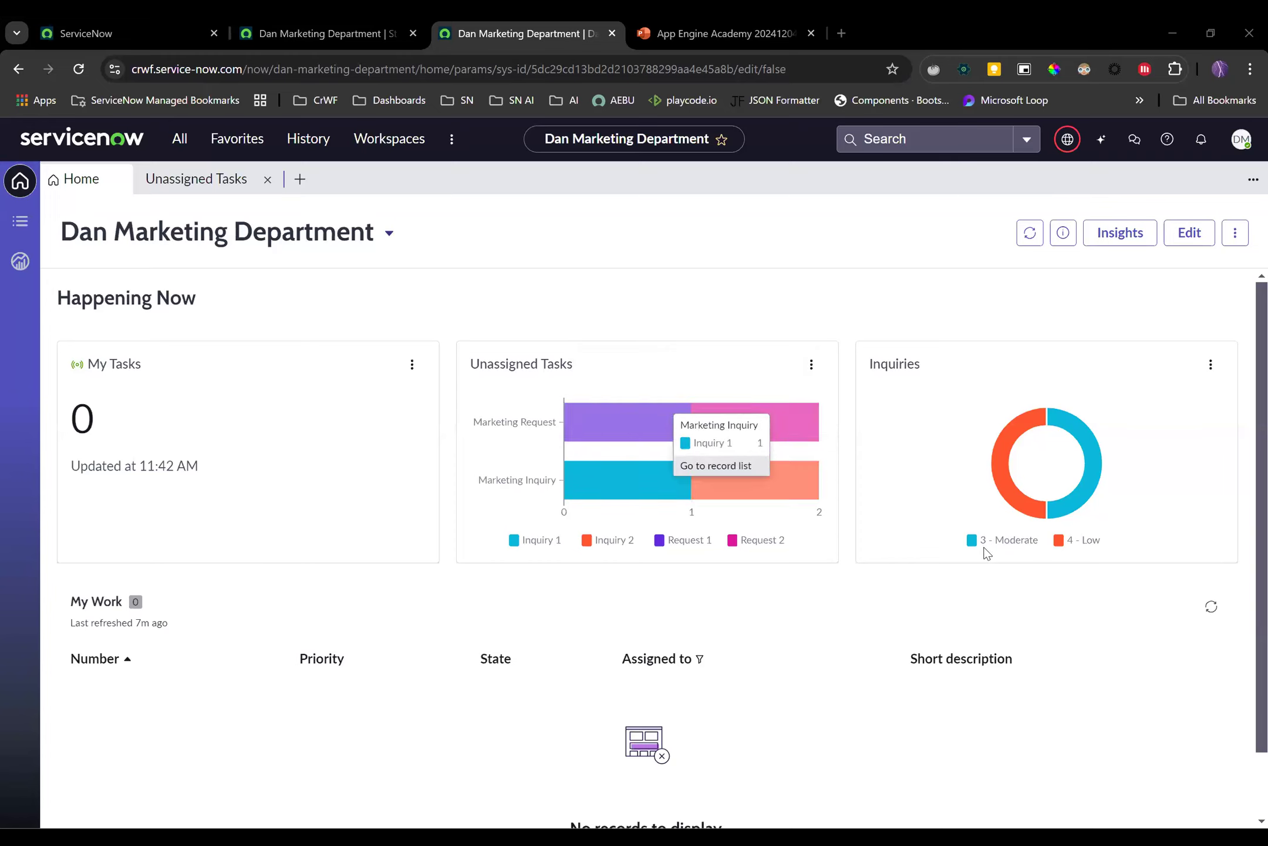
pyautogui.moveTo(1092, 459)
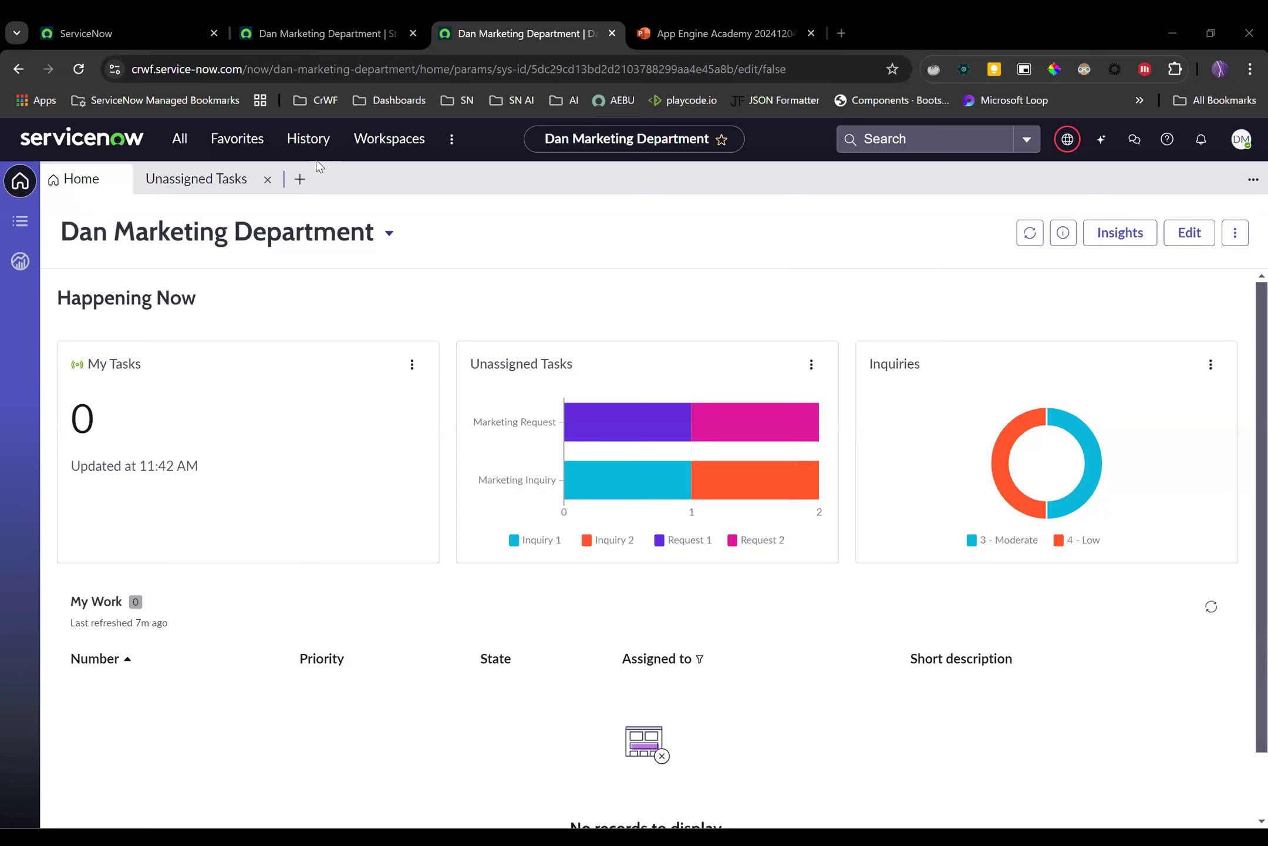
# List the unassigned task behind the Request 1 bar, then switch to the Dan Marketing report
pyautogui.click(182, 144)
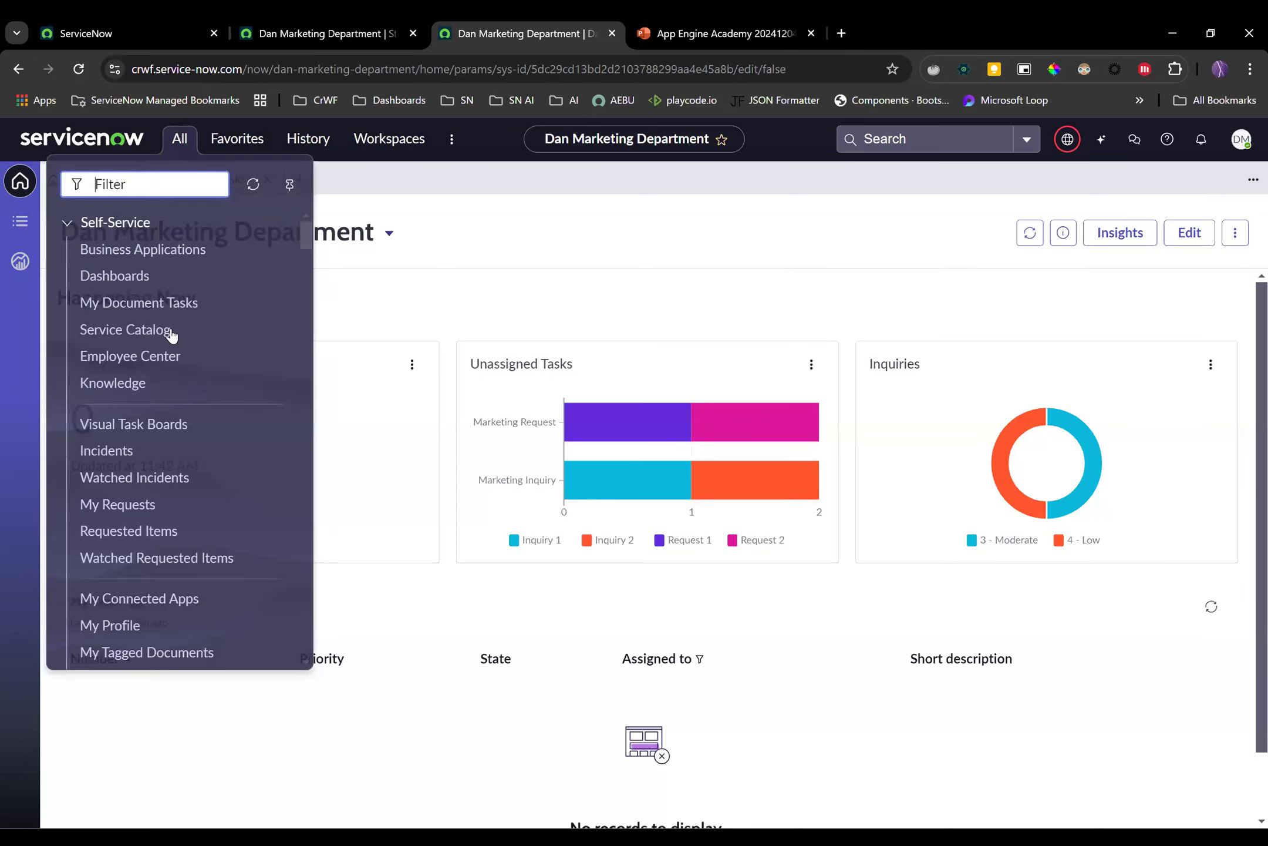
pyautogui.click(718, 261)
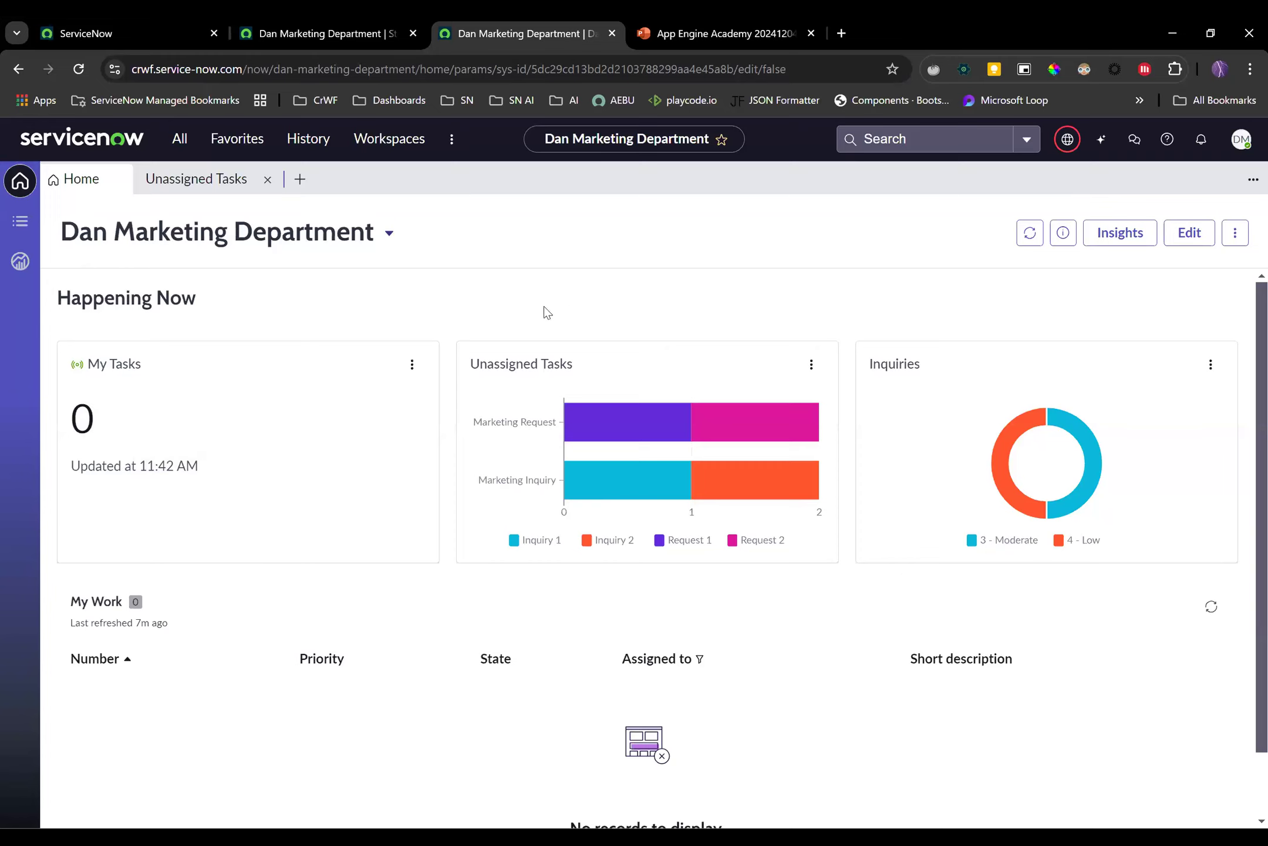
pyautogui.click(595, 424)
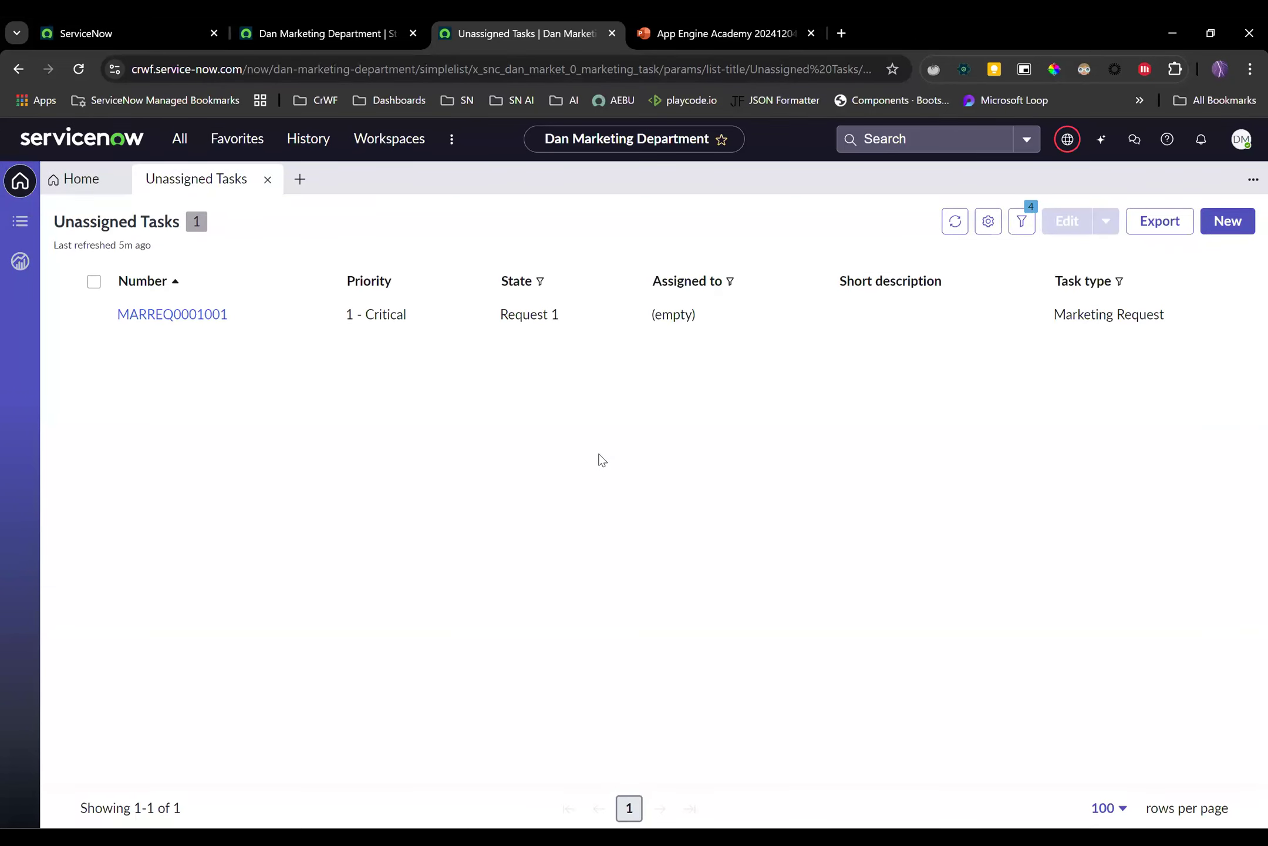
pyautogui.click(166, 30)
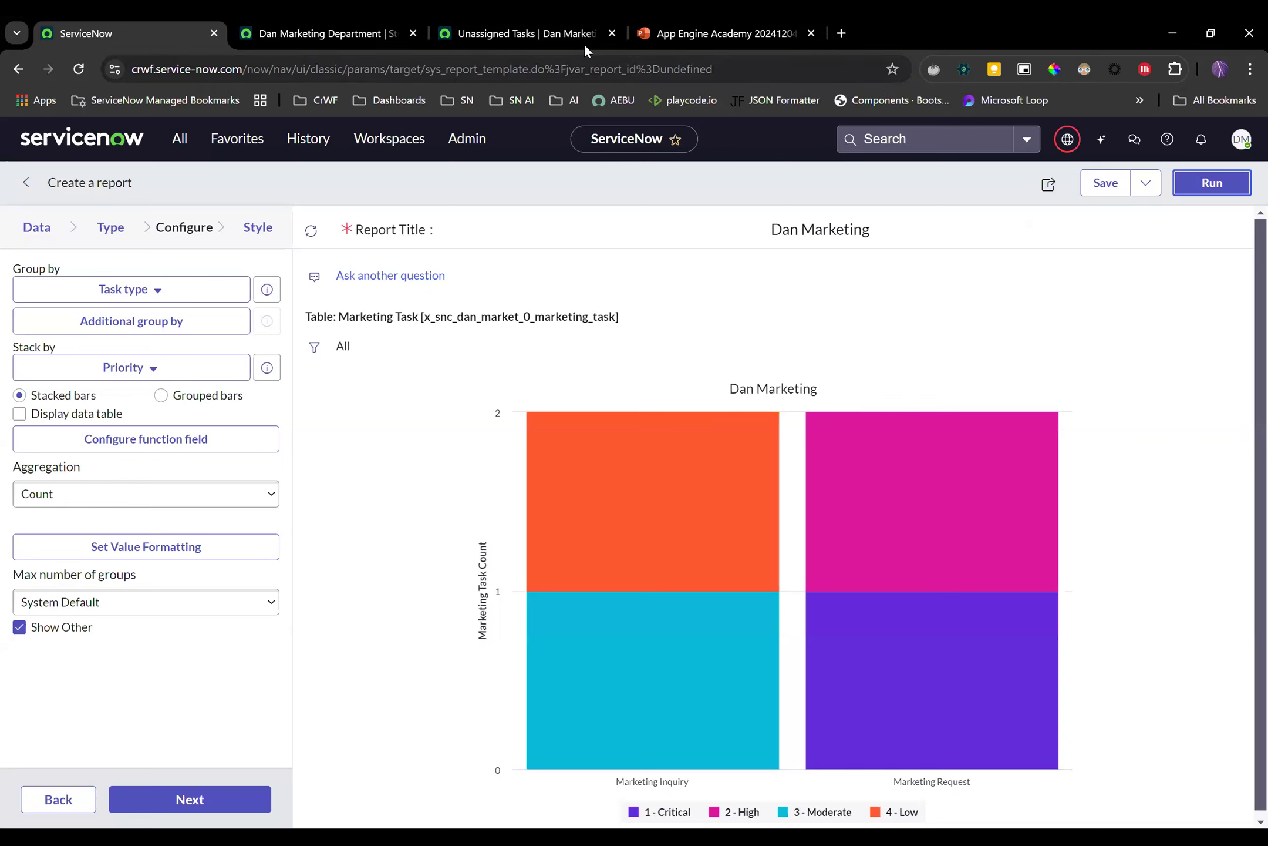
# Switch back to the Unassigned Tasks browser tab
pyautogui.click(563, 30)
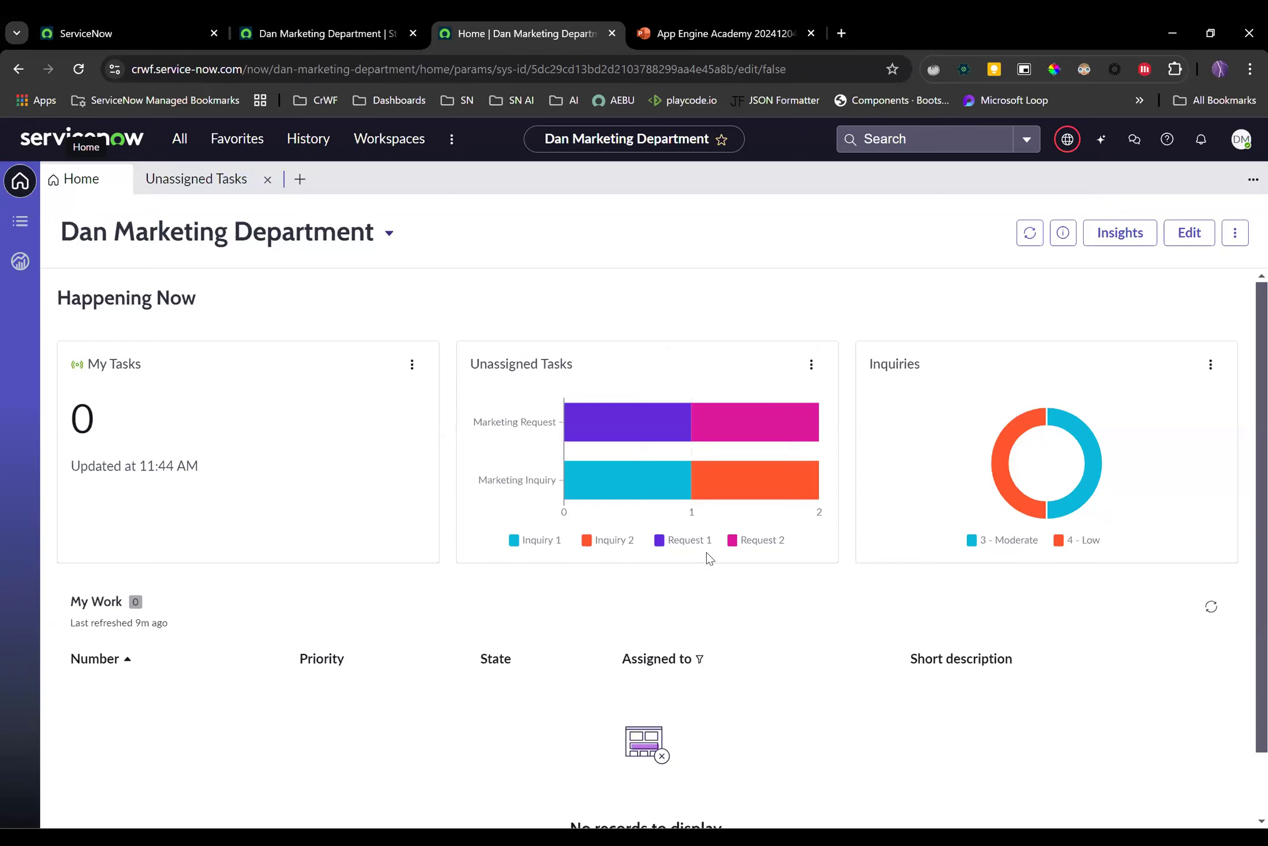
pyautogui.moveTo(771, 485)
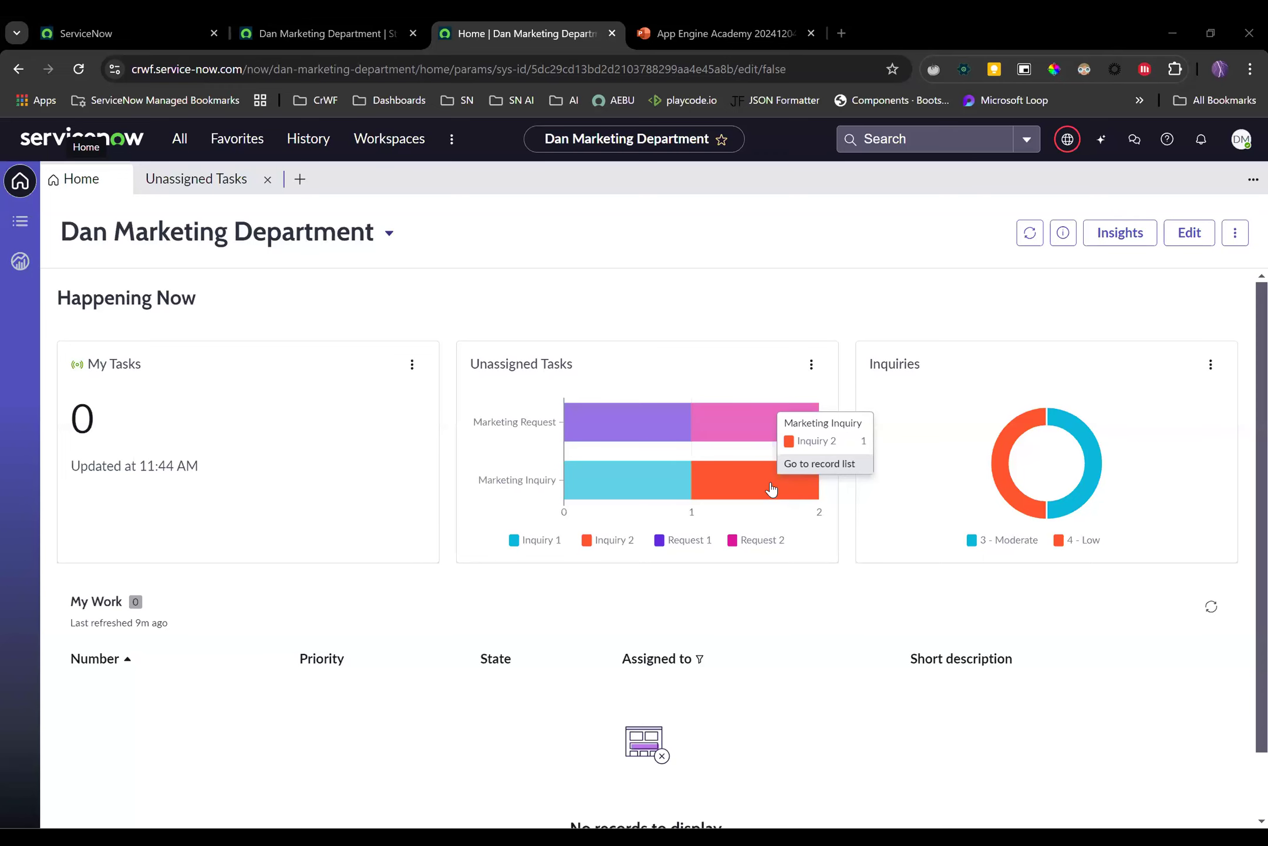
pyautogui.click(771, 487)
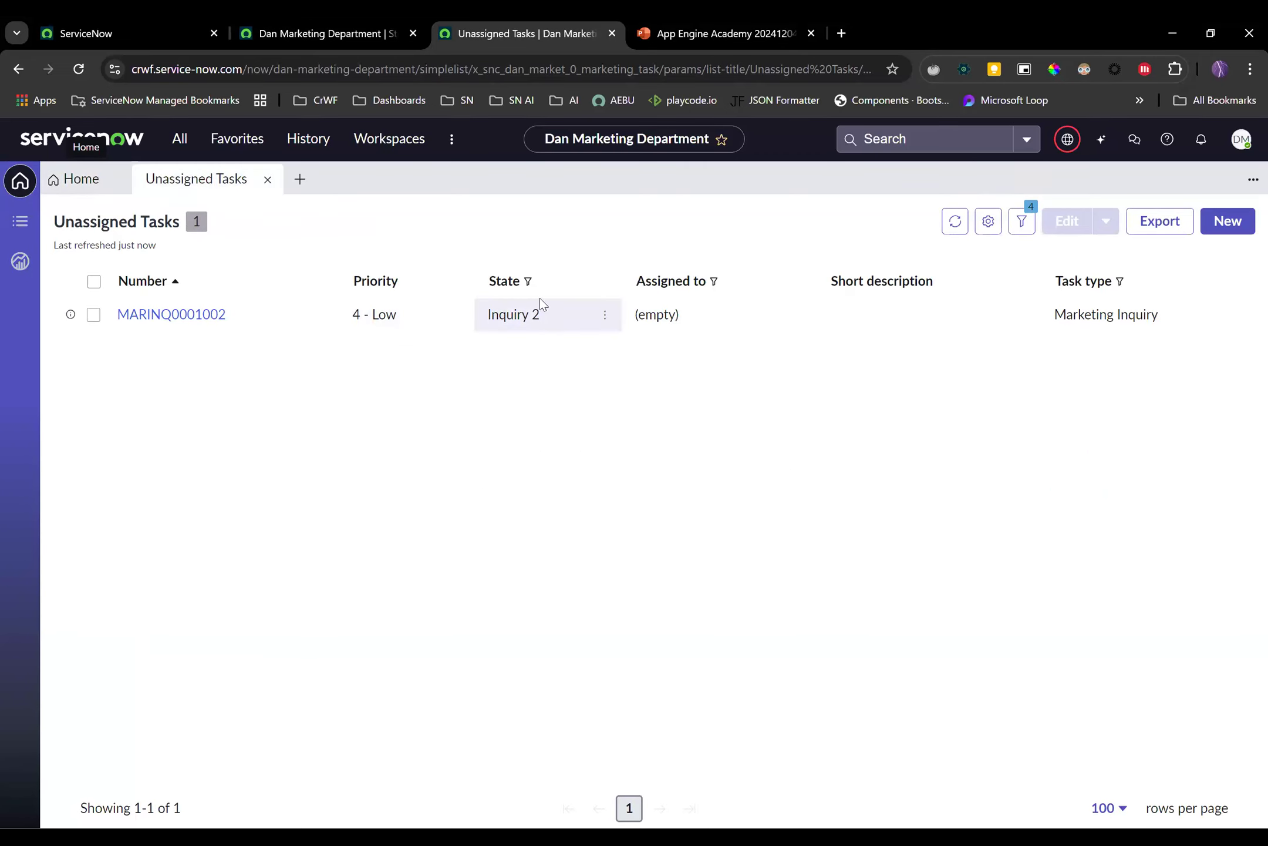
pyautogui.click(92, 189)
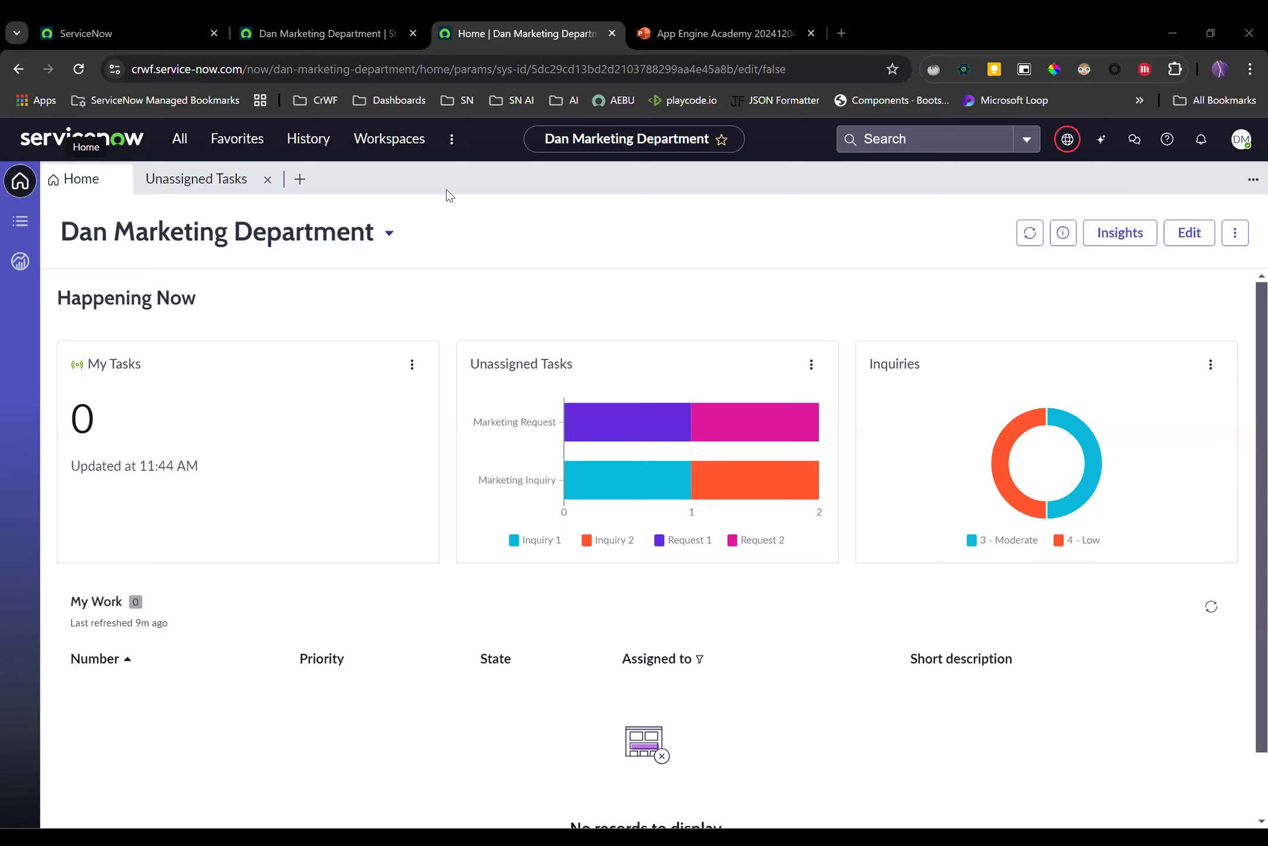
pyautogui.click(723, 412)
pyautogui.click(846, 485)
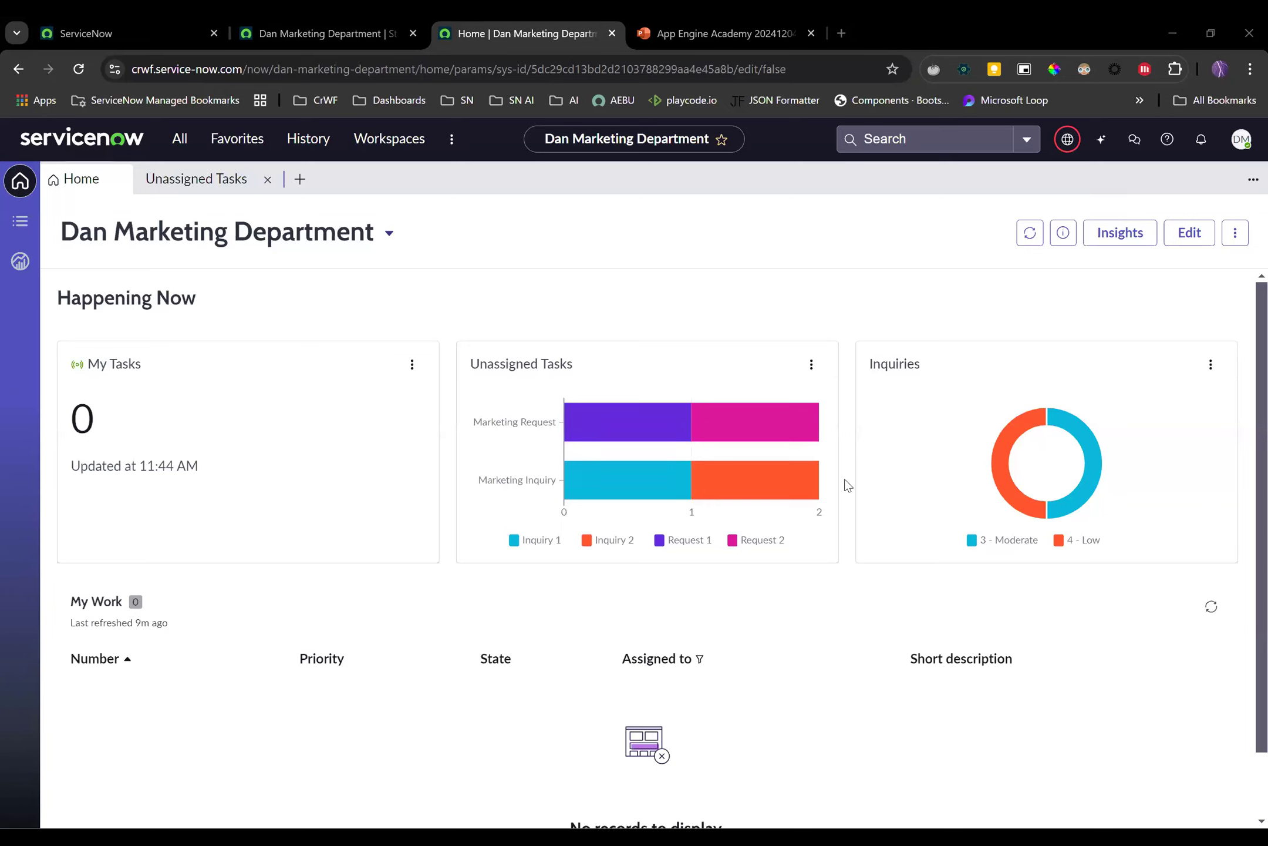